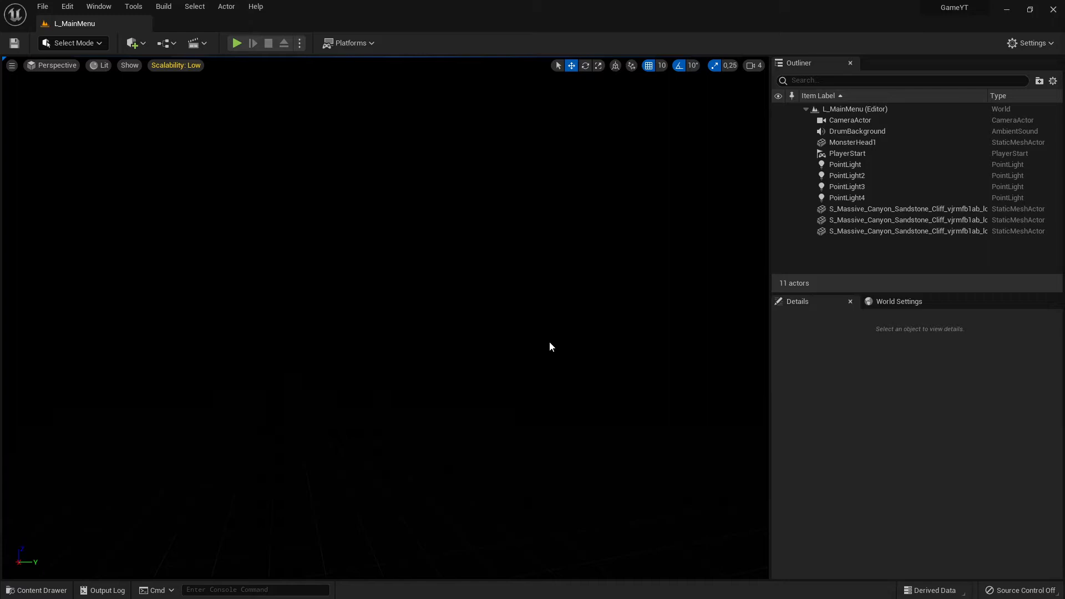
Run the main menu level to preview its current buttons and stop the preview
left_click(237, 42)
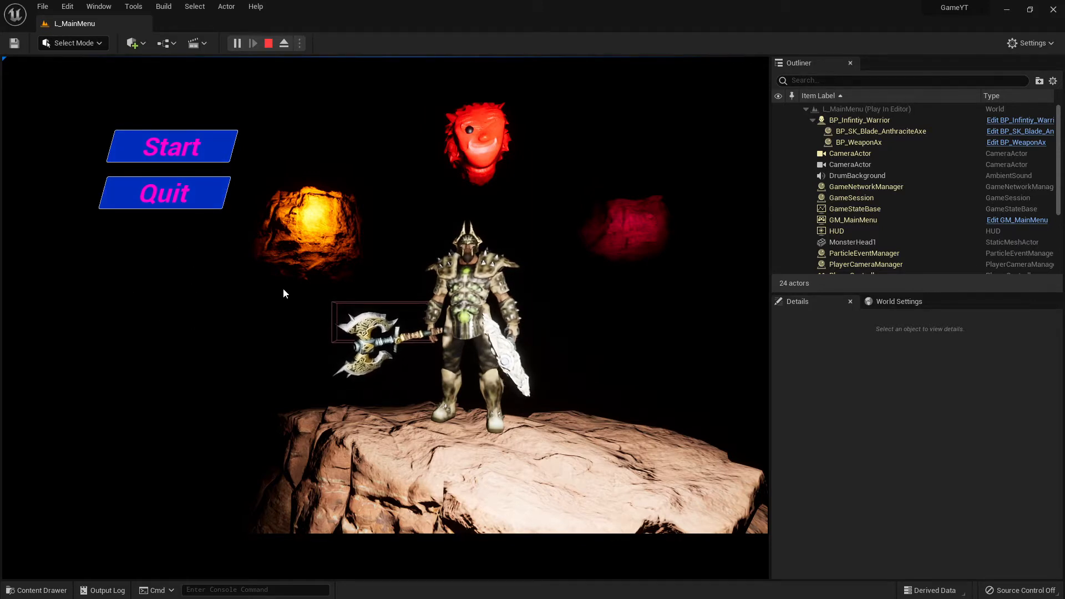
left_click(268, 43)
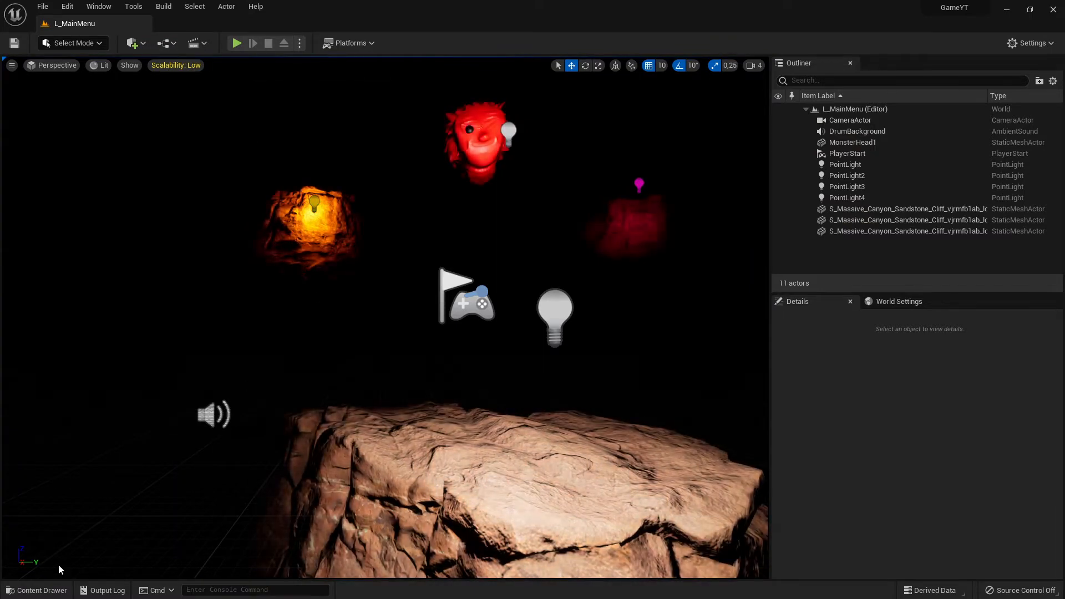
Open the WB_MainMenu widget from the Menu folder inside _GameYT/UI
left_click(38, 590)
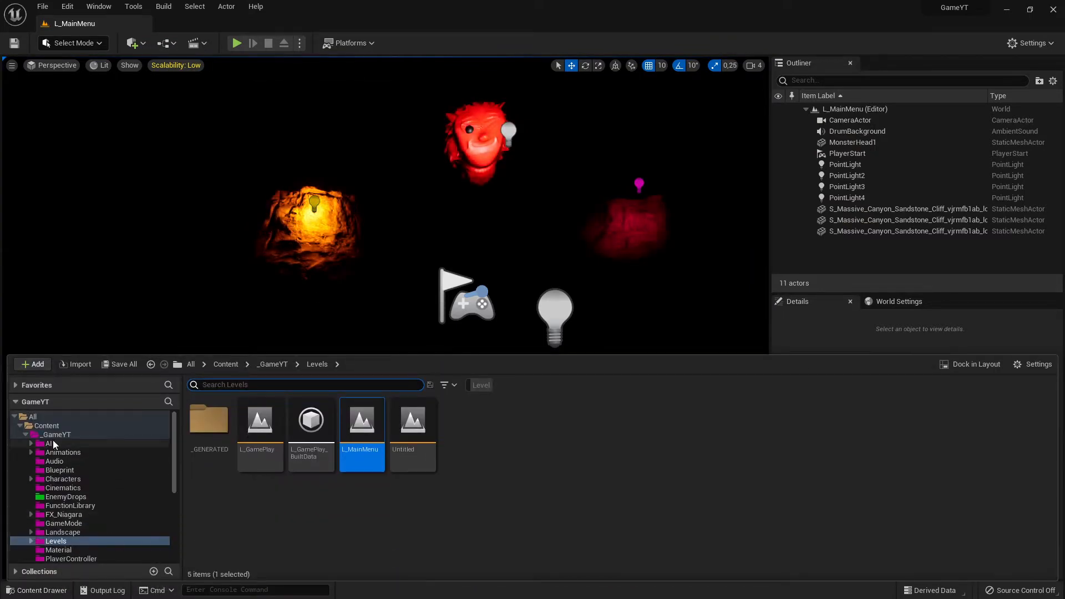
left_click(56, 435)
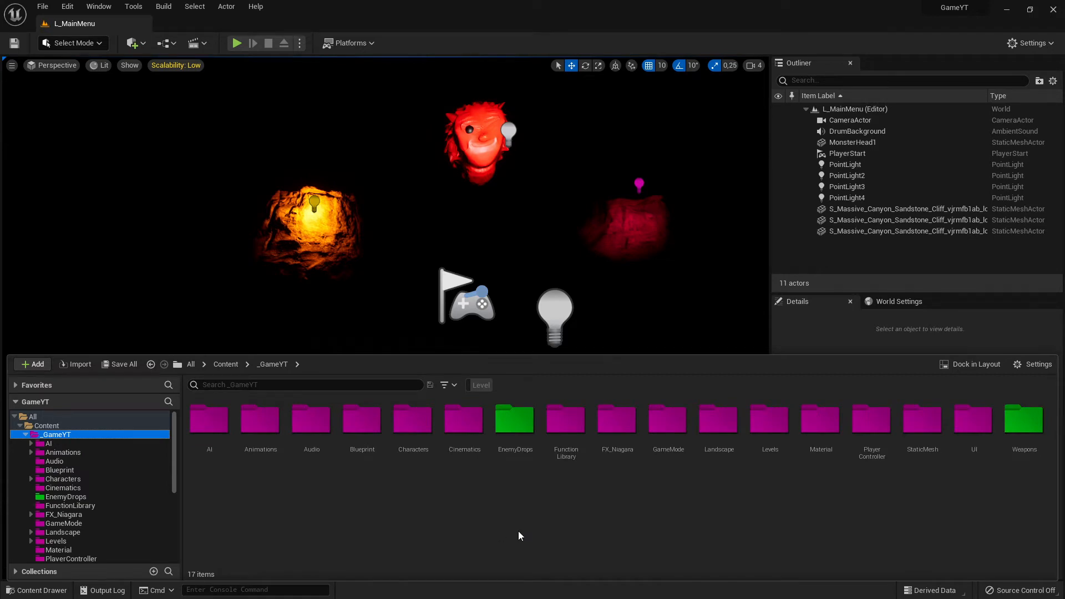
double_click(976, 425)
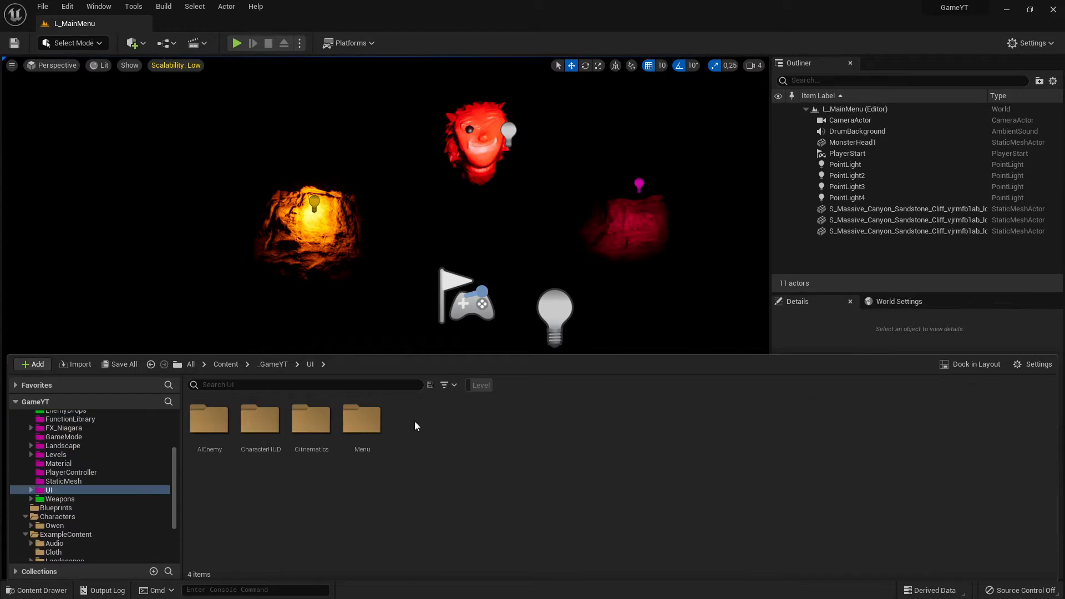
left_click_drag(509, 355, 505, 404)
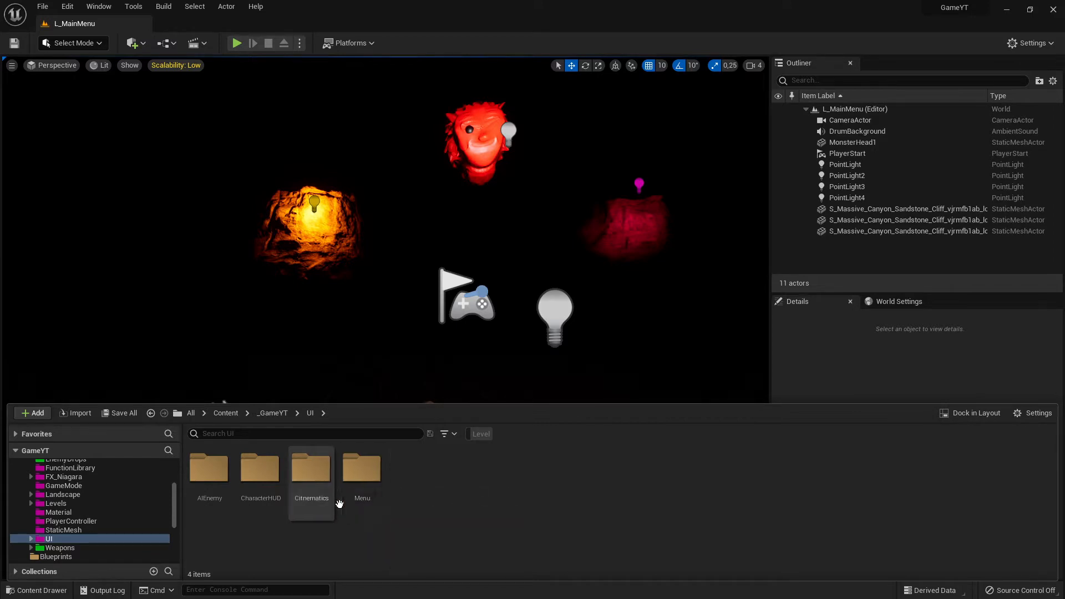
left_click(381, 503)
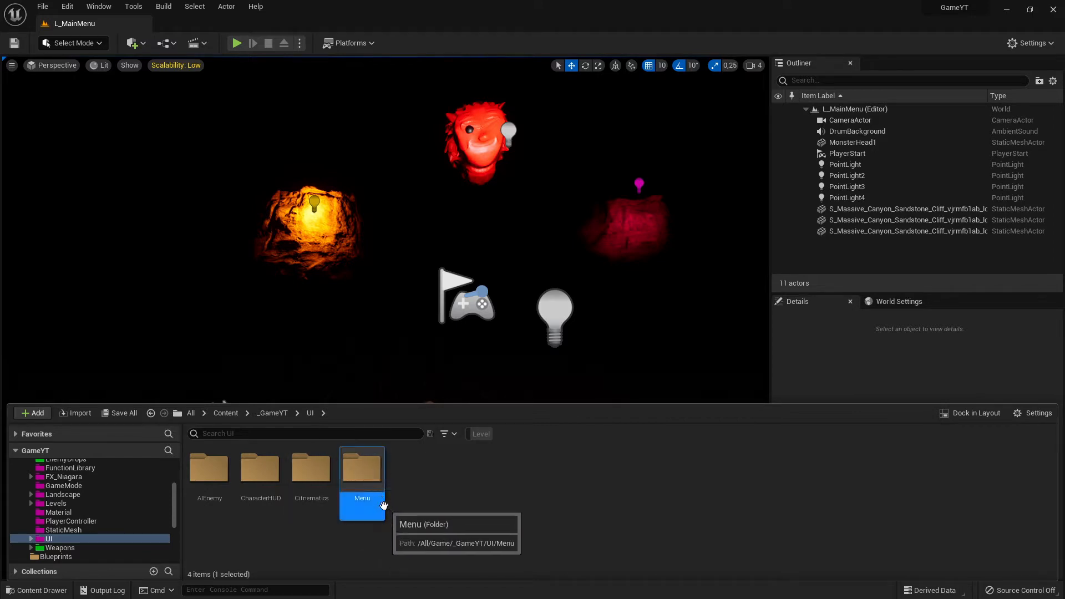
double_click(375, 482)
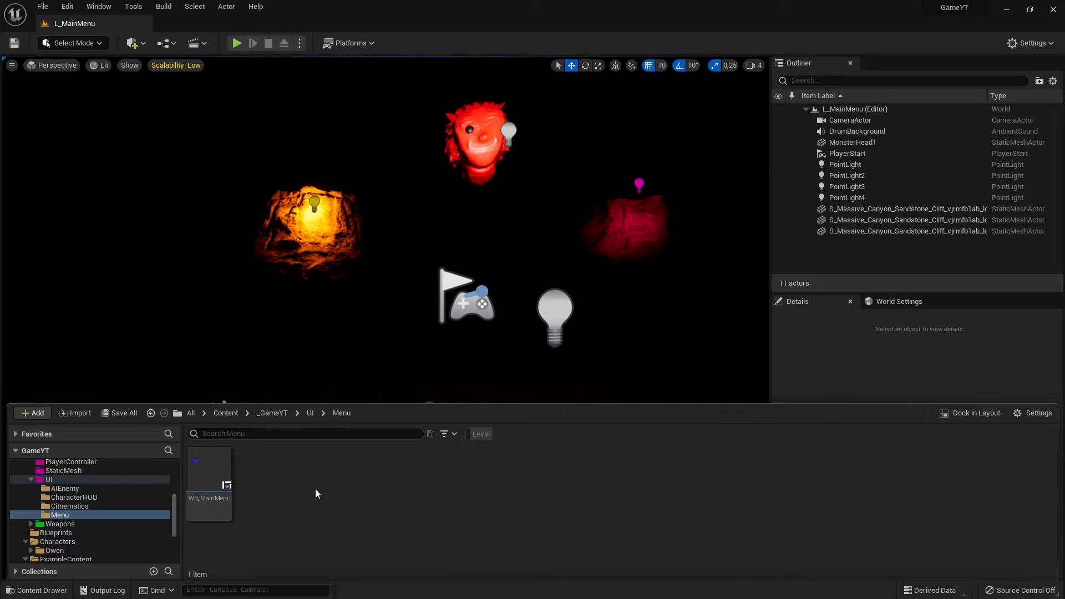
left_click(211, 474)
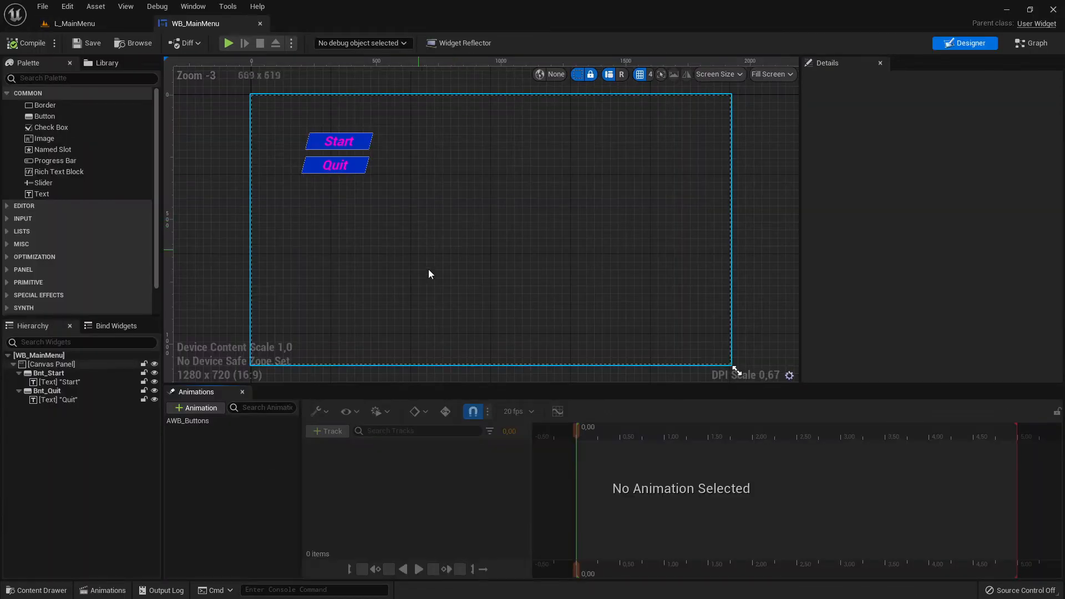
Duplicate the Bnt_Quit button and place the copy below the original, at about X 180, Y -172.5
left_click_drag(466, 387, 463, 454)
scroll(487, 259, "up", 4)
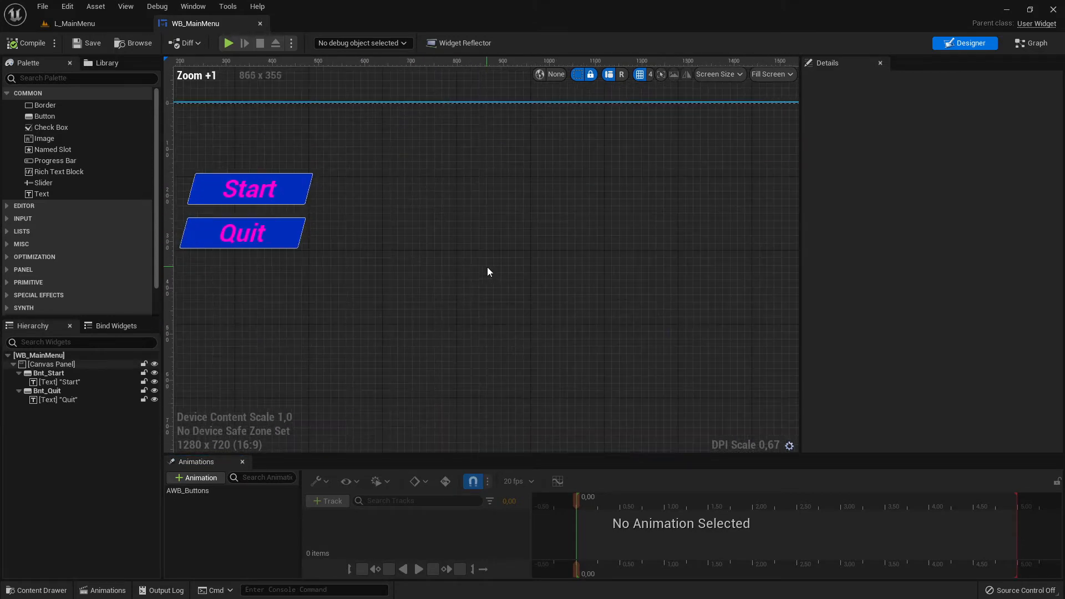
right_click_drag(266, 290, 388, 265)
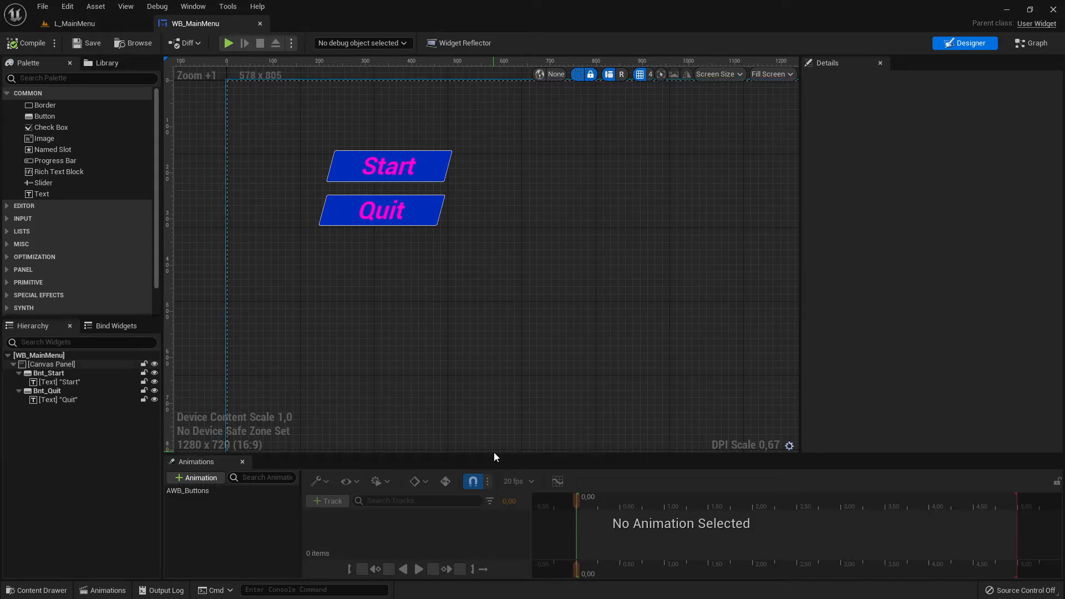
left_click_drag(493, 456, 501, 431)
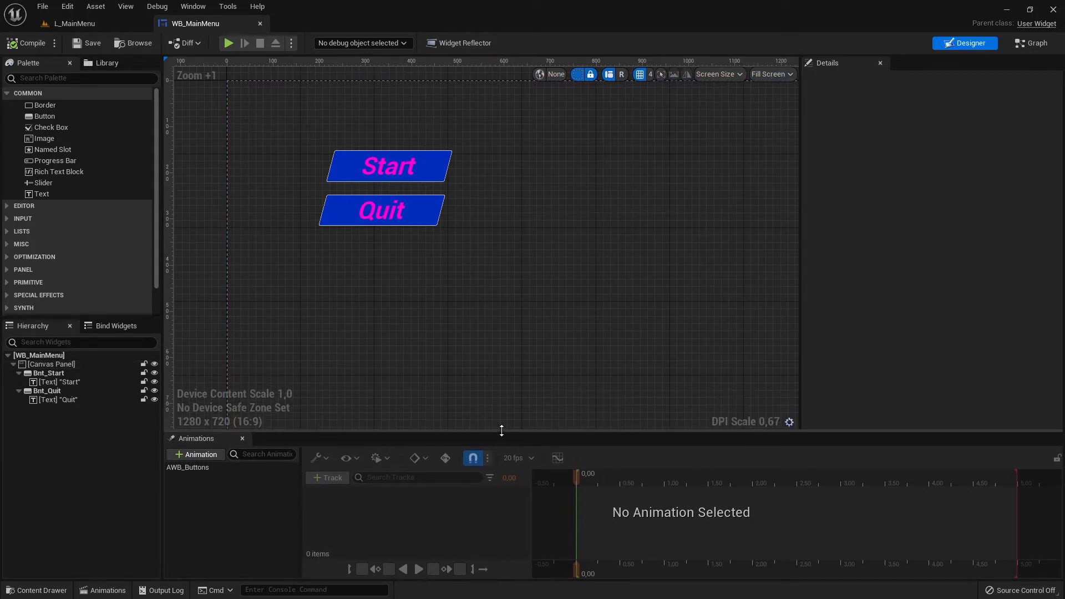
left_click(426, 211)
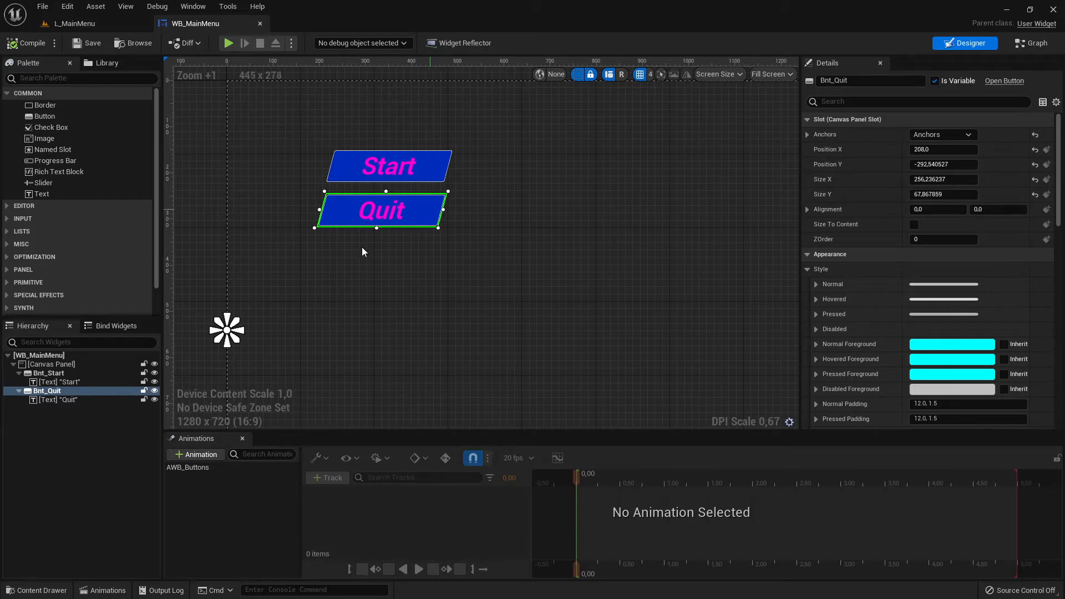
left_click(54, 392)
right_click(54, 391)
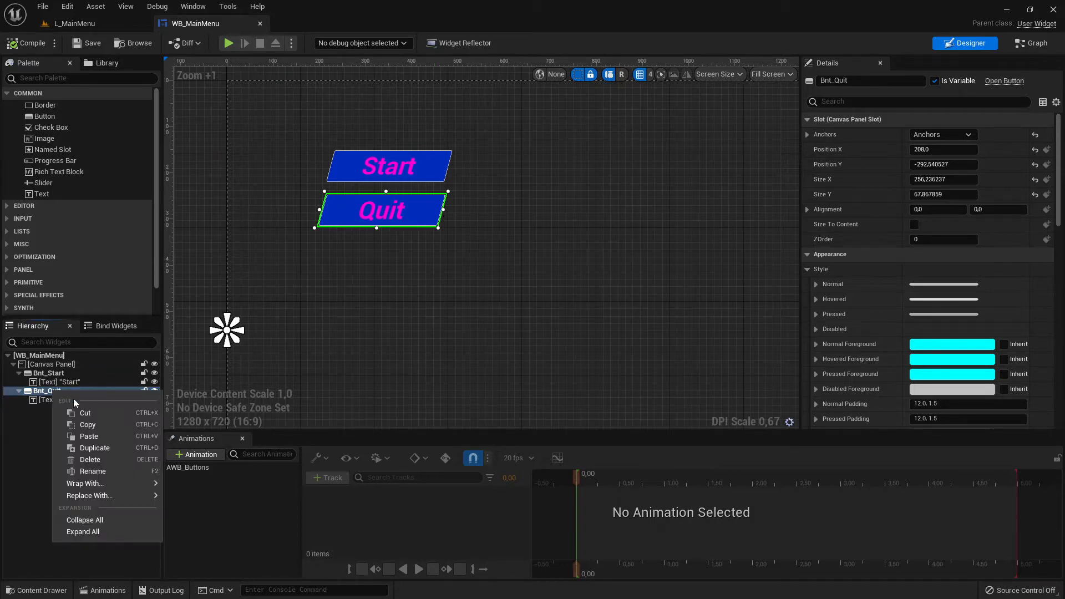
left_click(119, 446)
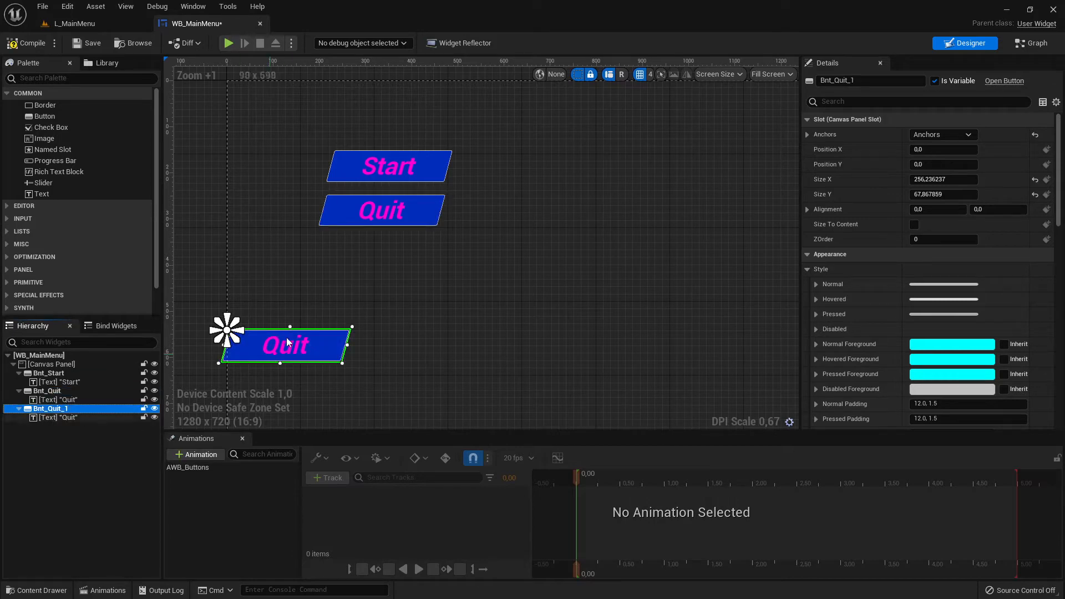
left_click_drag(334, 351, 415, 272)
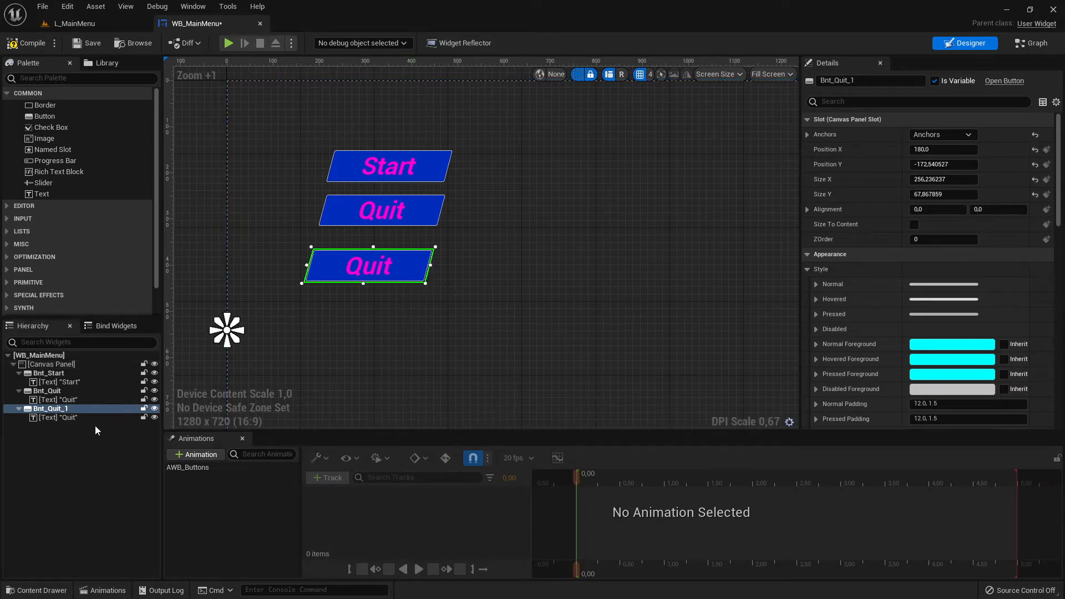
Rename the duplicated button as Bnt_Audio
left_click(77, 411)
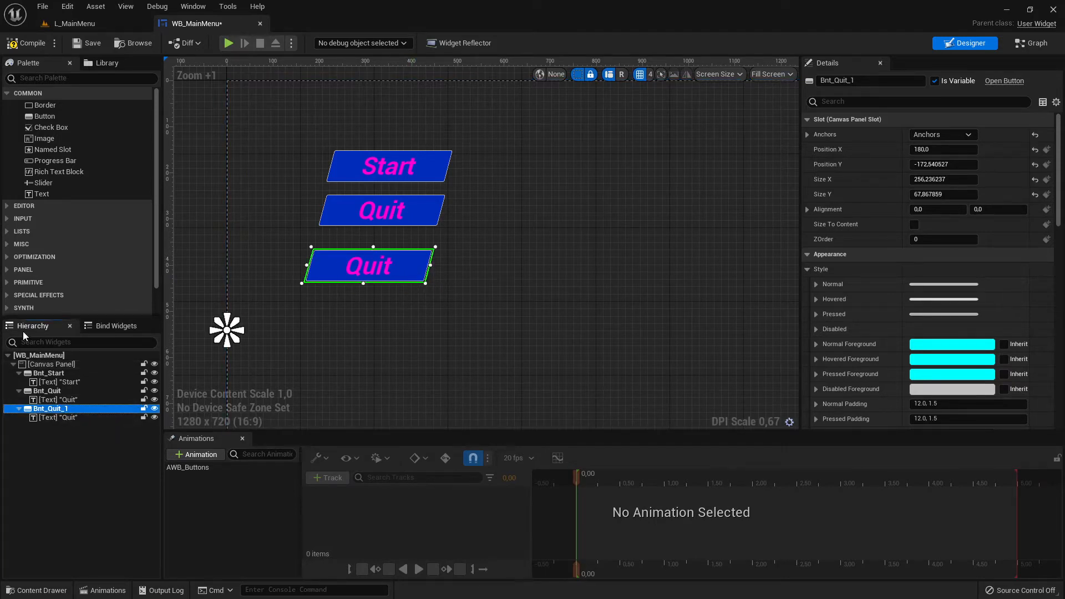
key("F2")
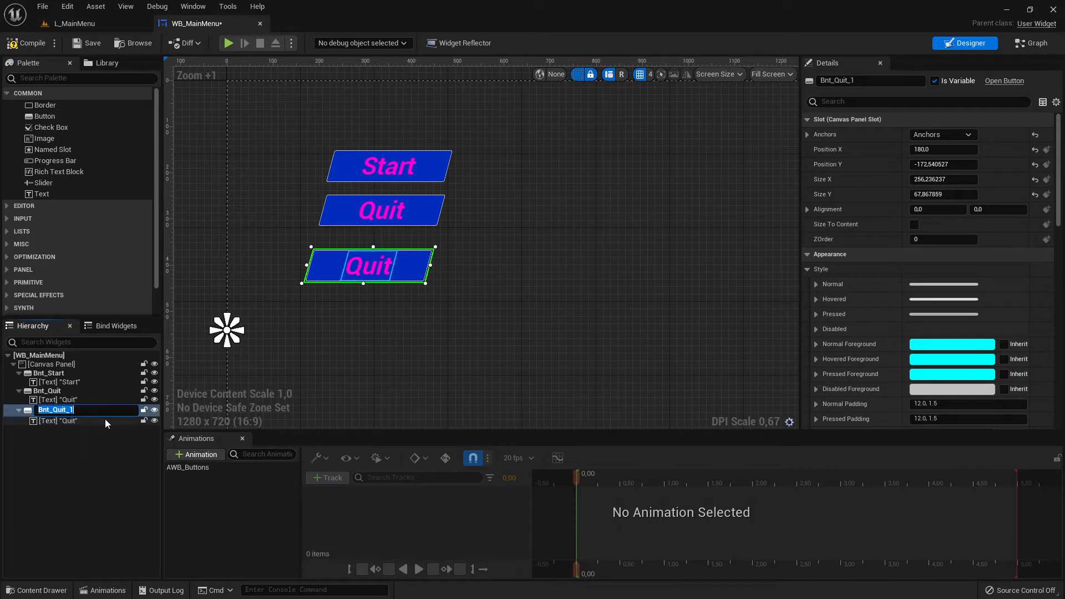
key("Right")
key("BackSpace")
key("BackSpace")
key("BackSpace")
key("BackSpace")
key("BackSpace")
key("BackSpace")
type("Audo")
key("Left")
type("i")
key("Return")
Rename the text block inside Bnt_Audio as Audio
left_click(84, 417)
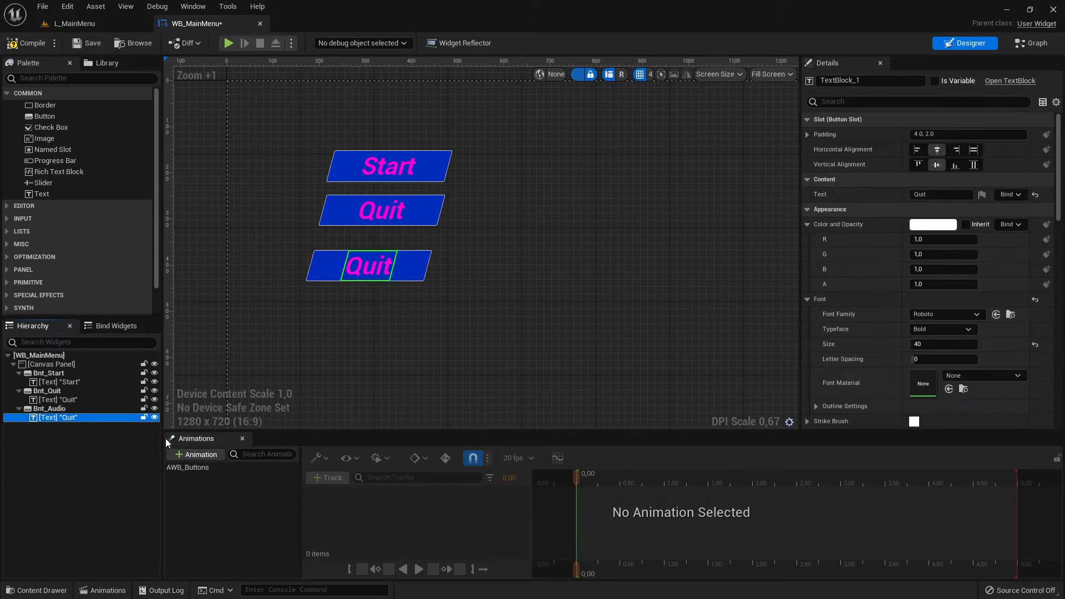
key("F2")
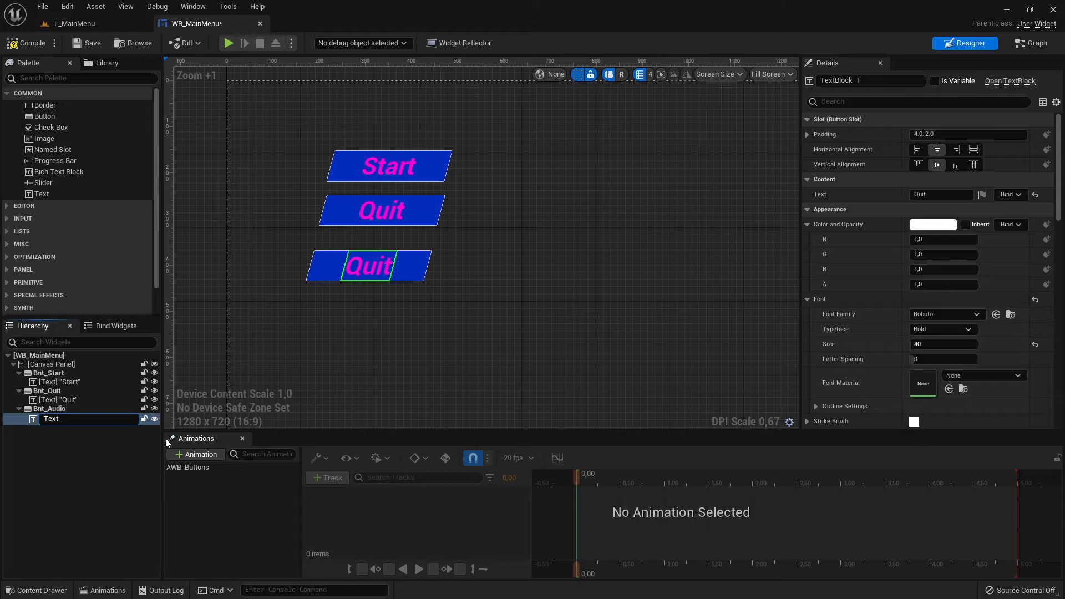
key("BackSpace")
key("BackSpace")
key("BackSpace")
key("BackSpace")
type("Audio")
key("Return")
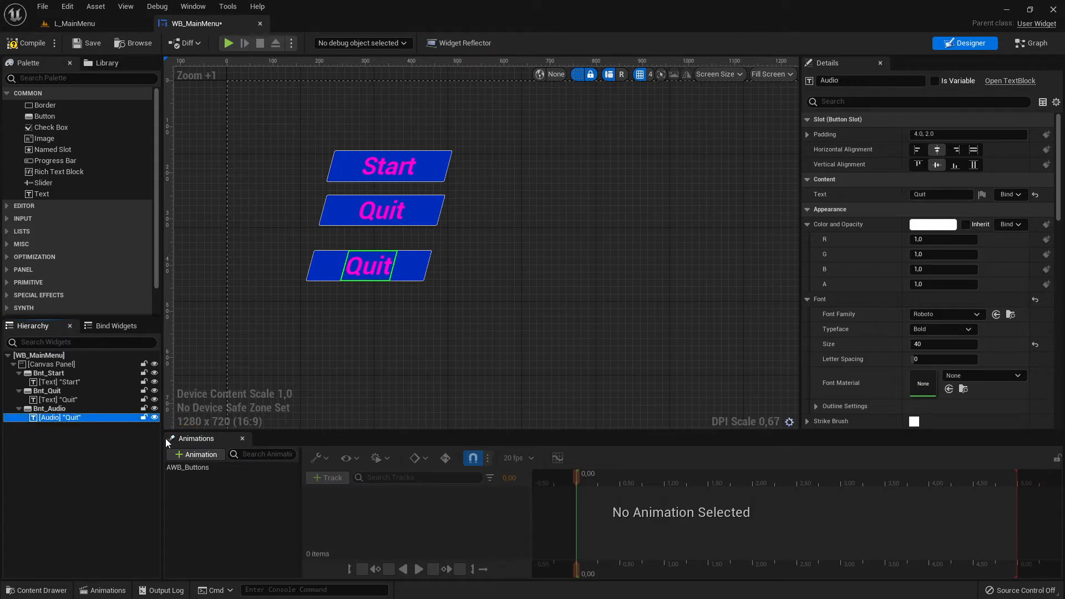
Set the displayed text of the new button's label to "Audio", and compile and save the widget
left_click(367, 267)
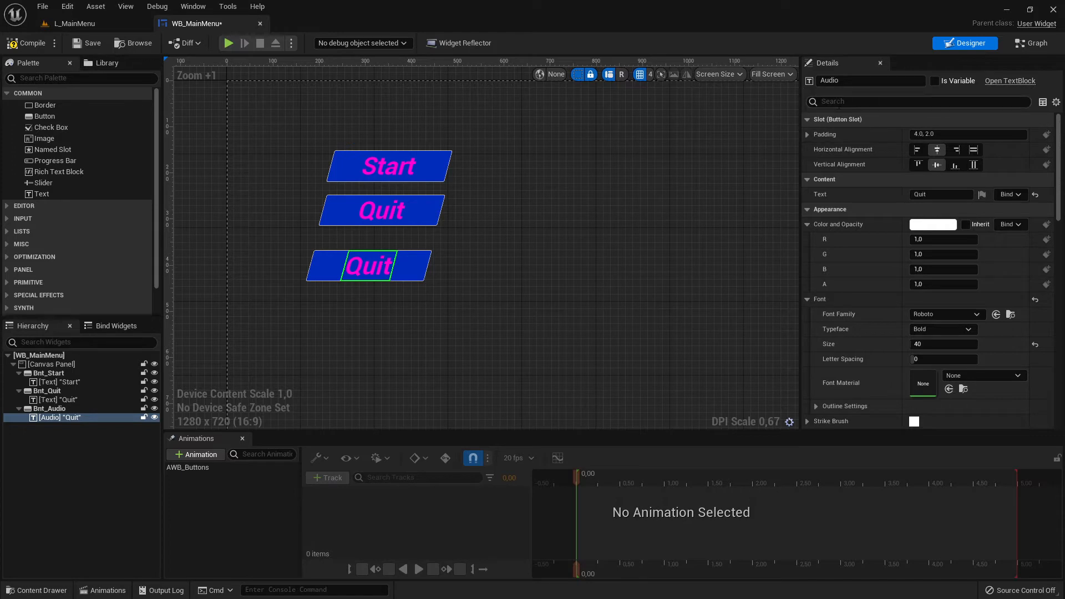
left_click_drag(722, 437, 722, 446)
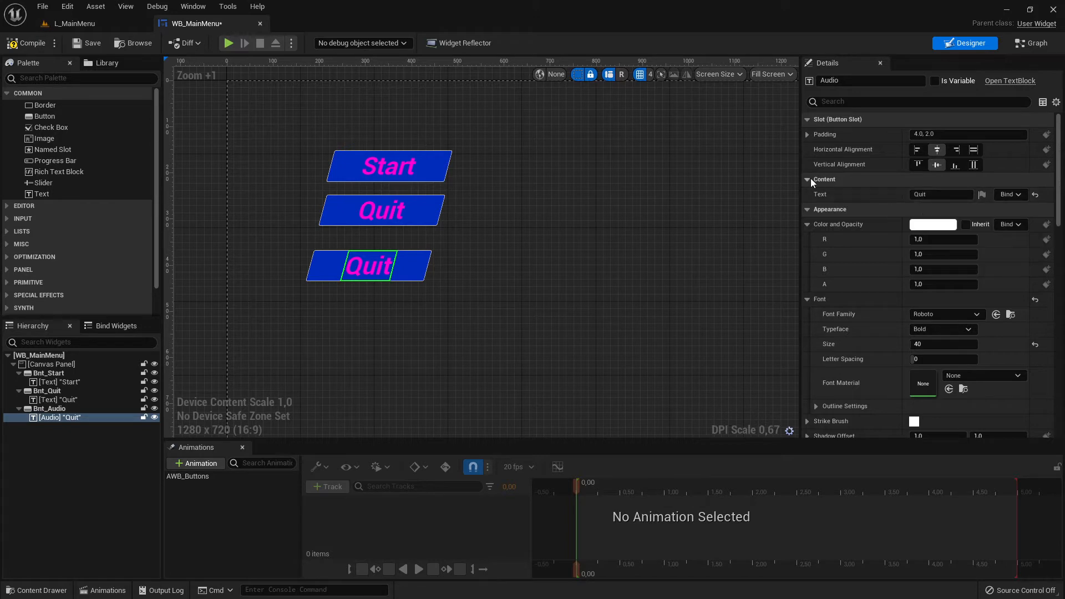
left_click(942, 194)
key("BackSpace")
type("Audio")
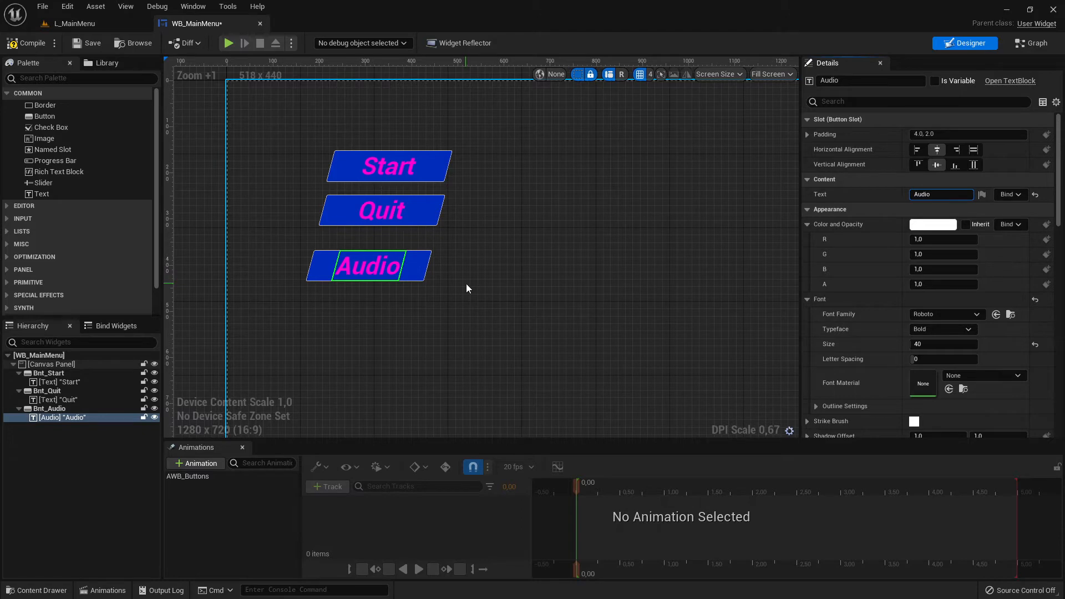
left_click(26, 43)
left_click(97, 45)
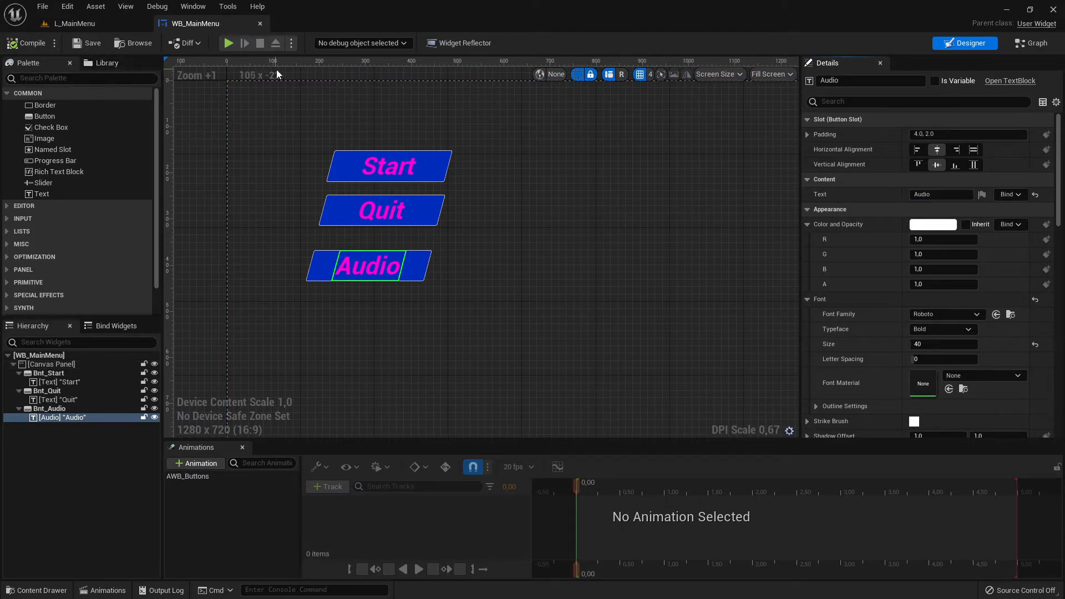
Run the level to check the Audio button in the menu, stop it and return to the WB_MainMenu designer
left_click(222, 43)
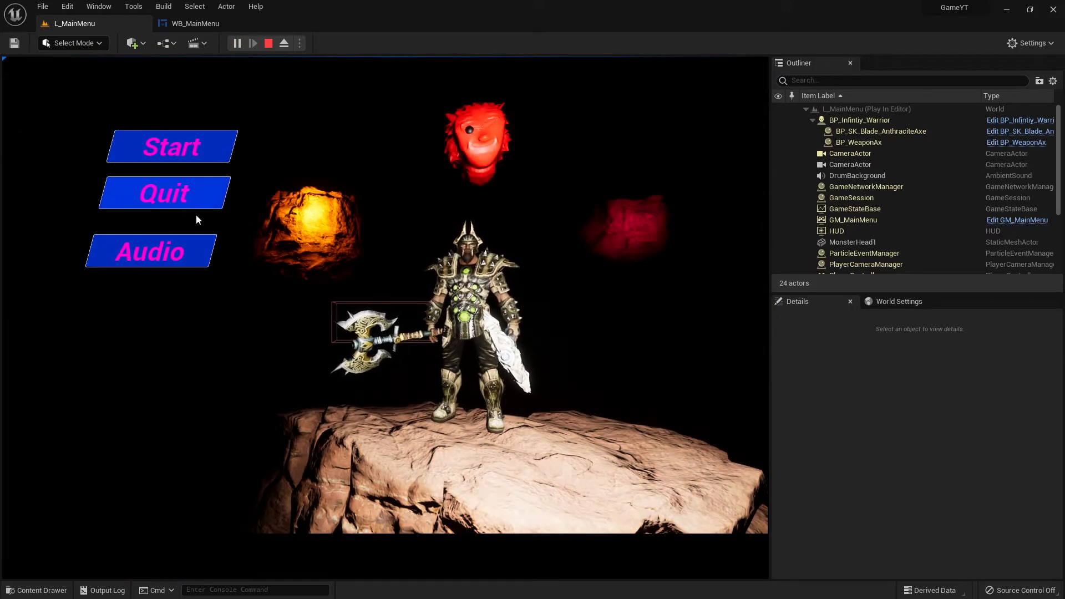
key("Escape")
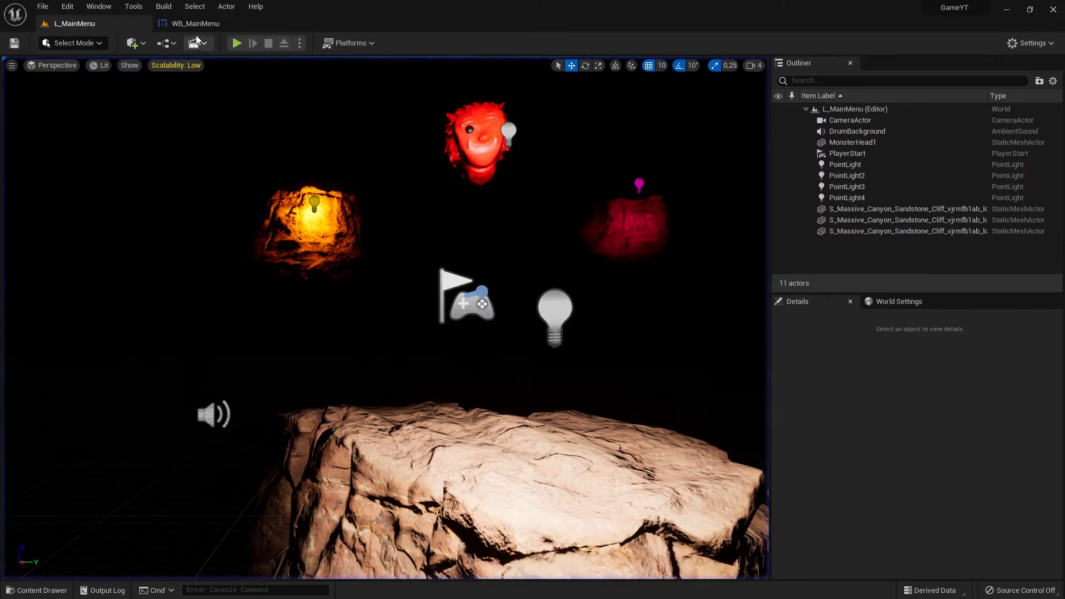
left_click(195, 23)
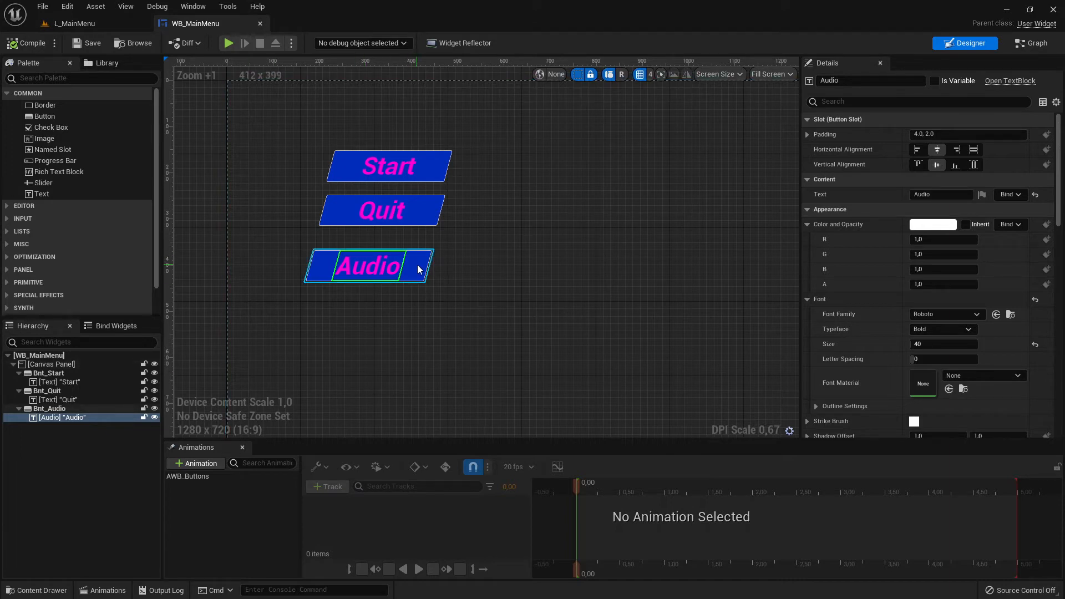
Move Bnt_Audio closer beneath the Quit button, to about X 184, Y -192.5, and compile and save the widget
left_click_drag(417, 266, 421, 261)
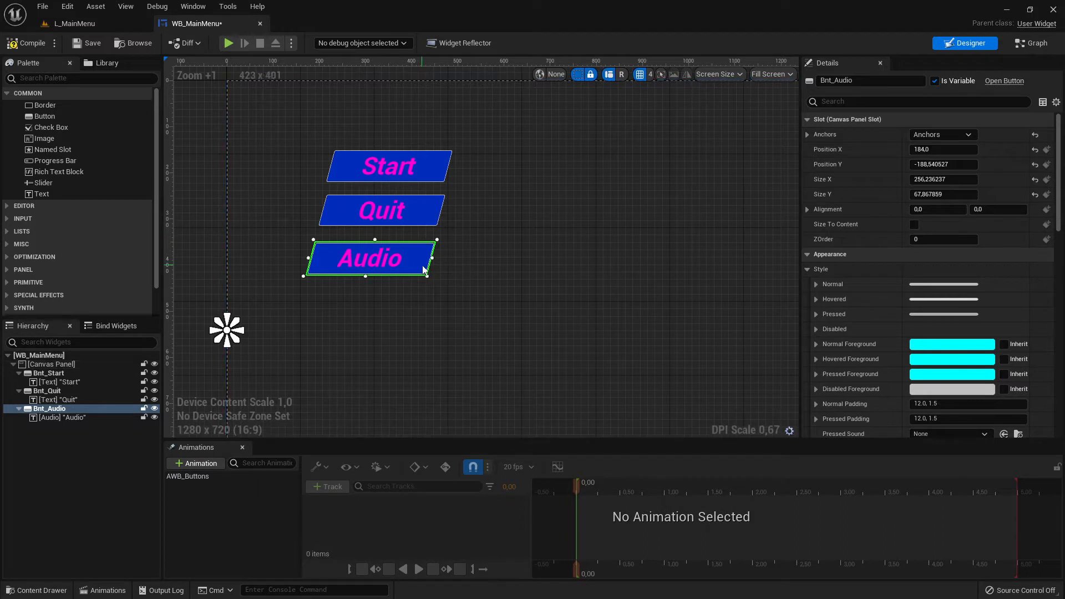
left_click(421, 213)
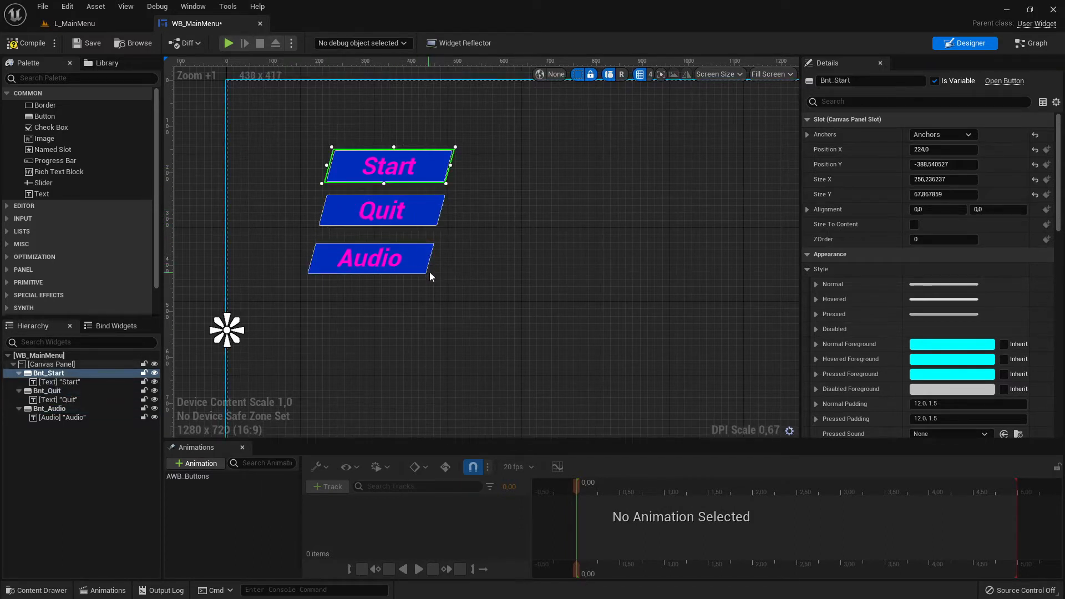
left_click_drag(430, 271, 424, 261)
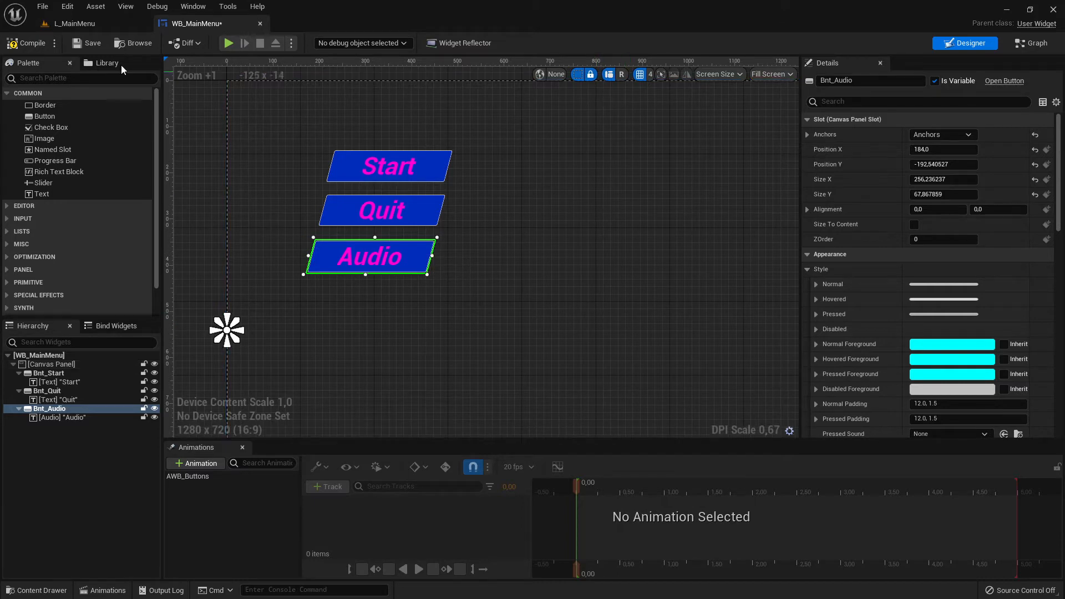
left_click(29, 48)
left_click(88, 45)
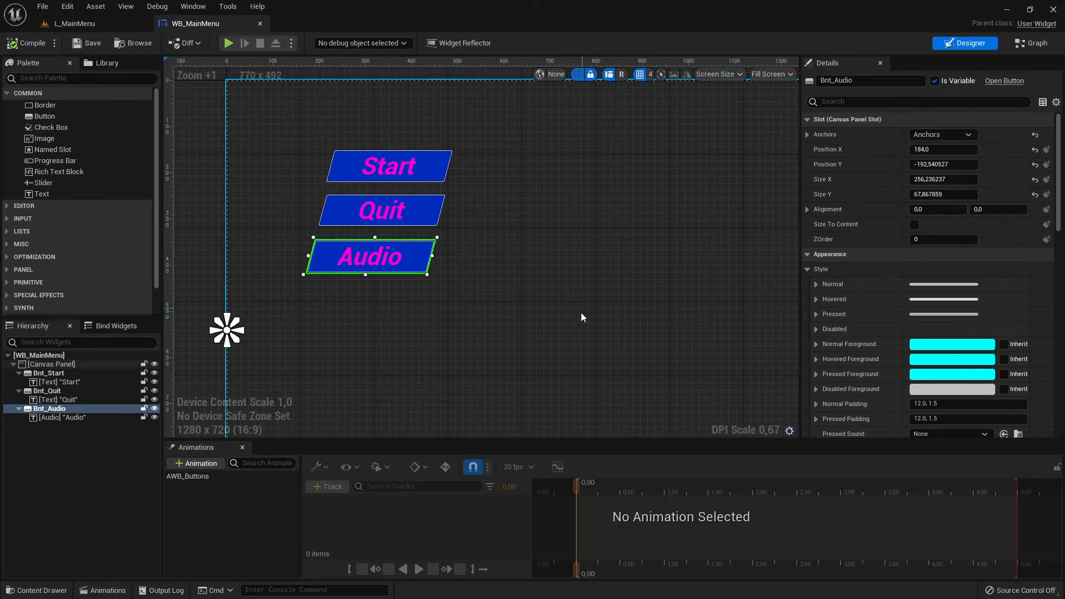
Close the Animations panel to enlarge the design canvas
scroll(509, 285, "down", 3)
scroll(505, 292, "up", 3)
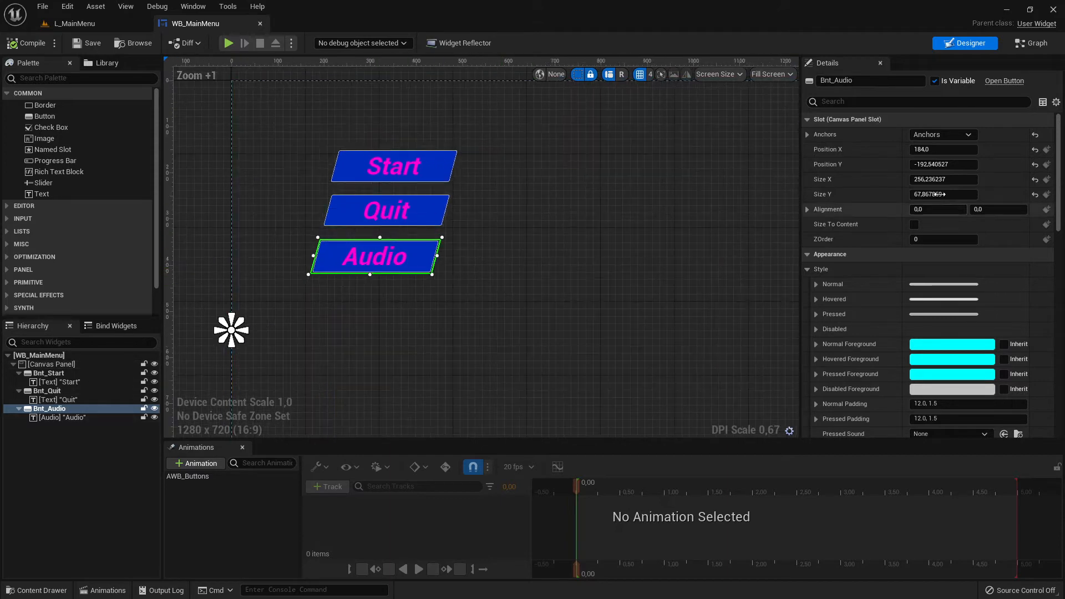
scroll(953, 245, "down", 10)
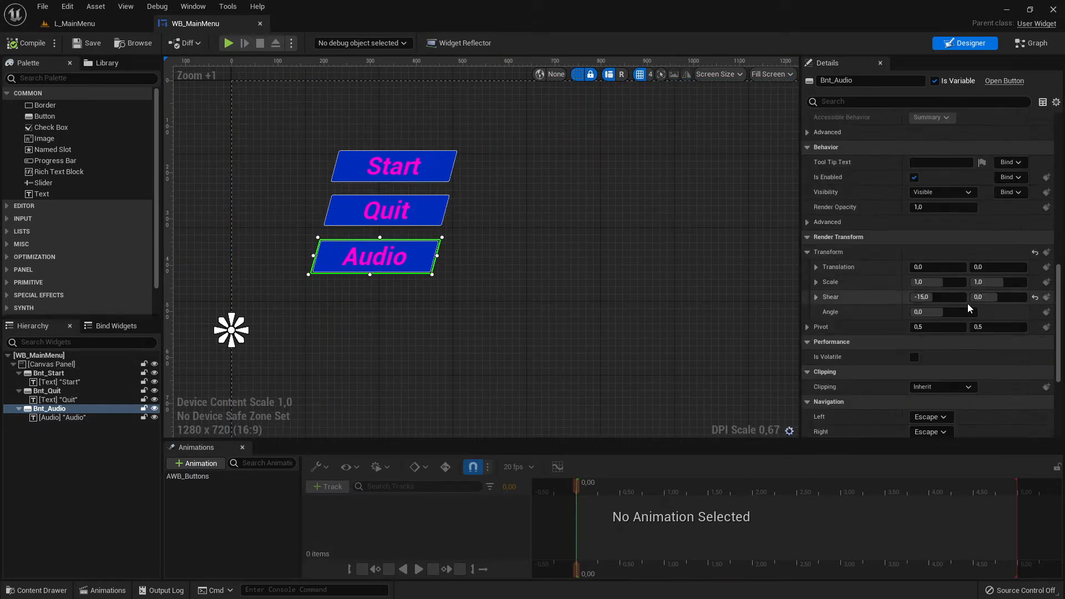
left_click(242, 448)
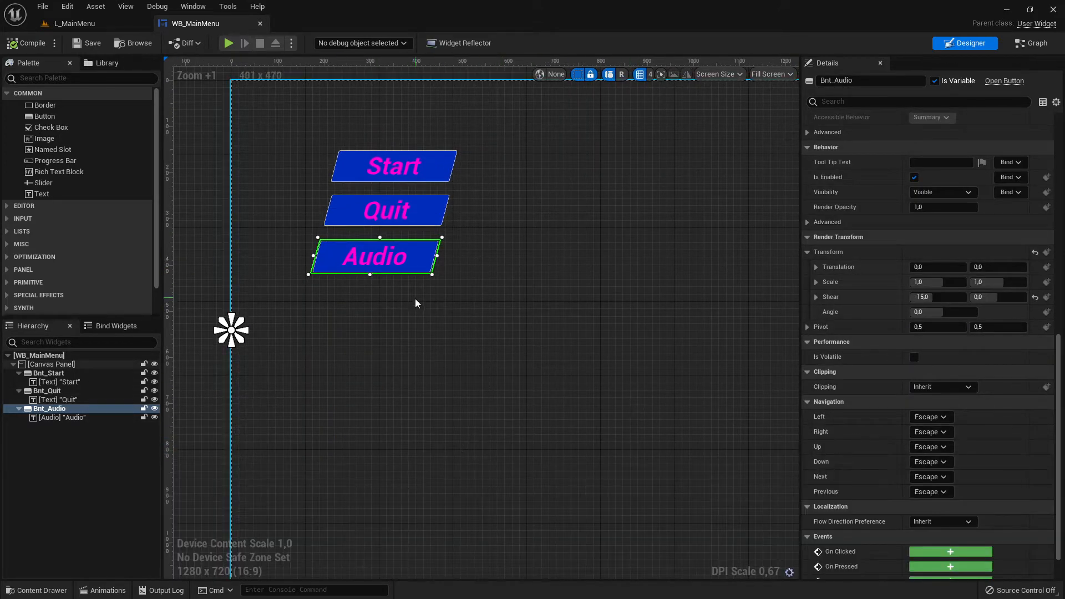
Add an On Clicked event for the Bnt_Audio button to the event graph
right_click_drag(563, 230, 526, 320)
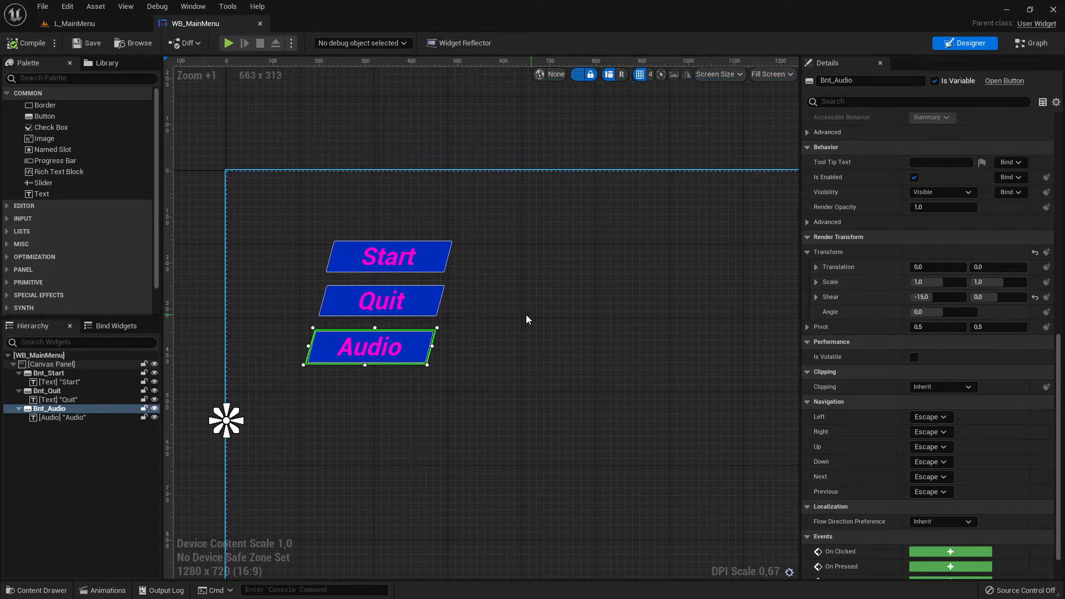
scroll(527, 320, "up", 2)
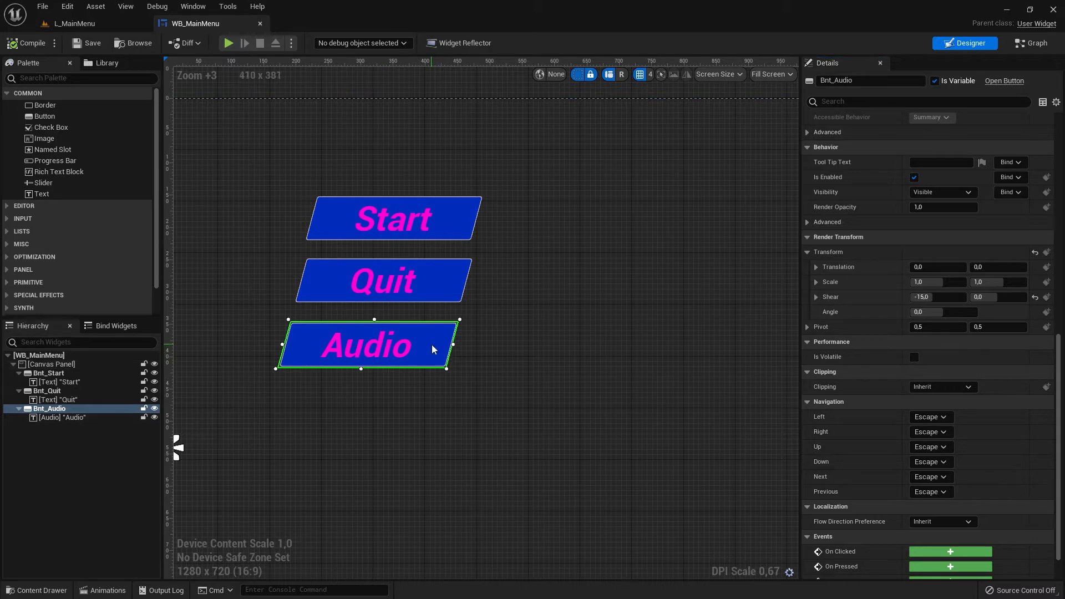
scroll(909, 266, "down", 2)
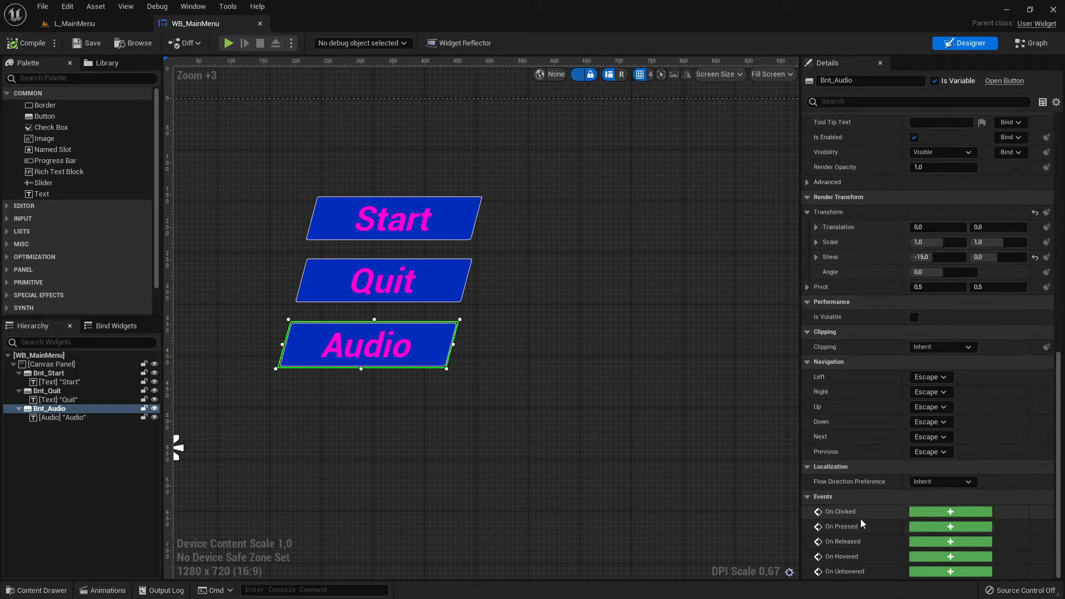
left_click(943, 515)
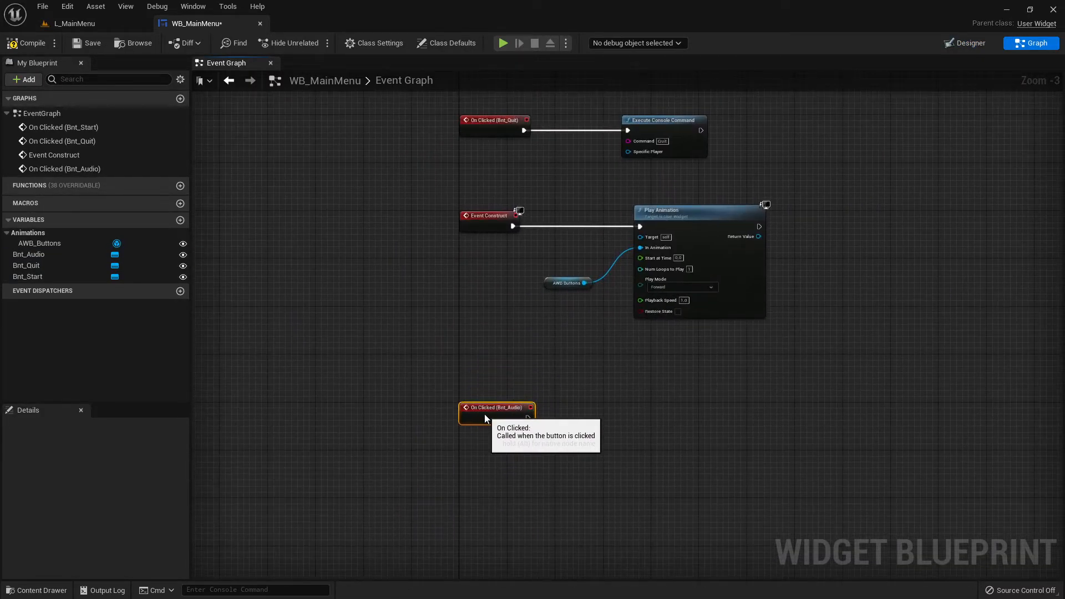
Add a Remove All Widgets node connected to the On Clicked (Bnt_Audio) event
scroll(634, 403, "up", 3)
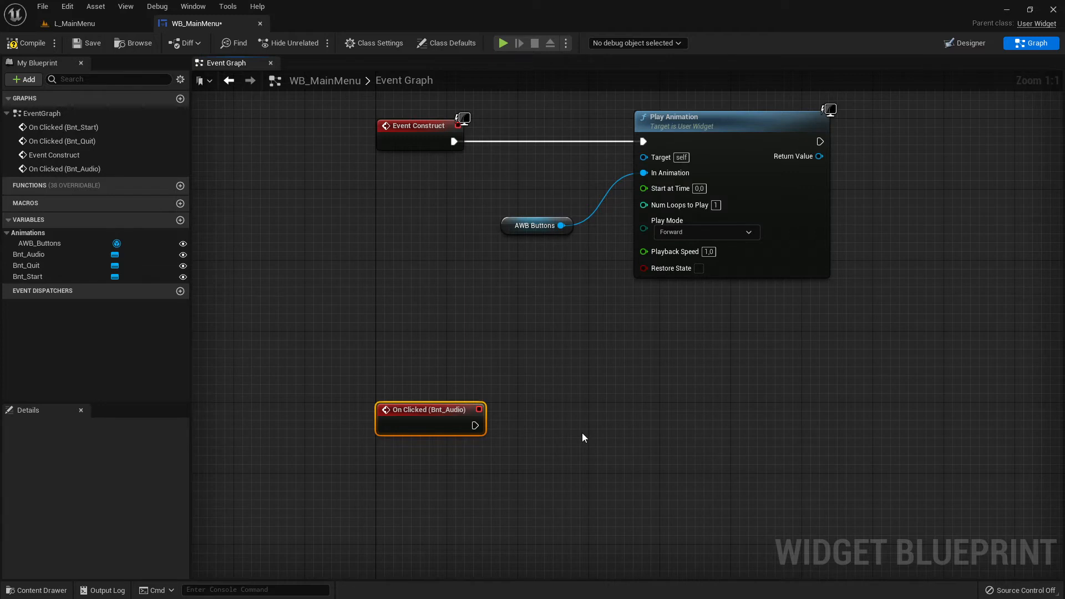
left_click_drag(474, 425, 610, 418)
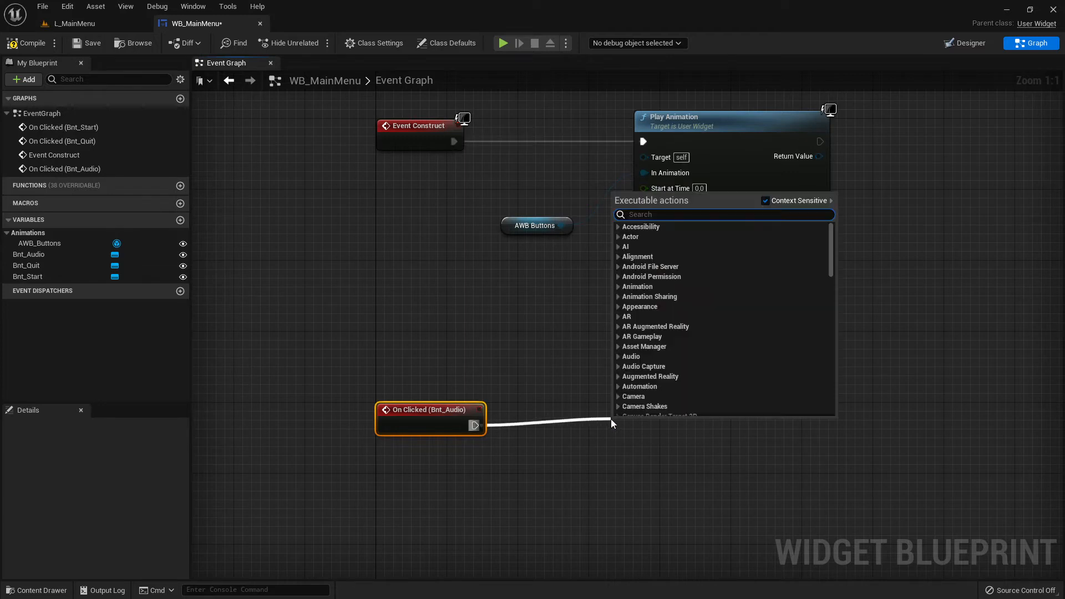
type("remove all wi")
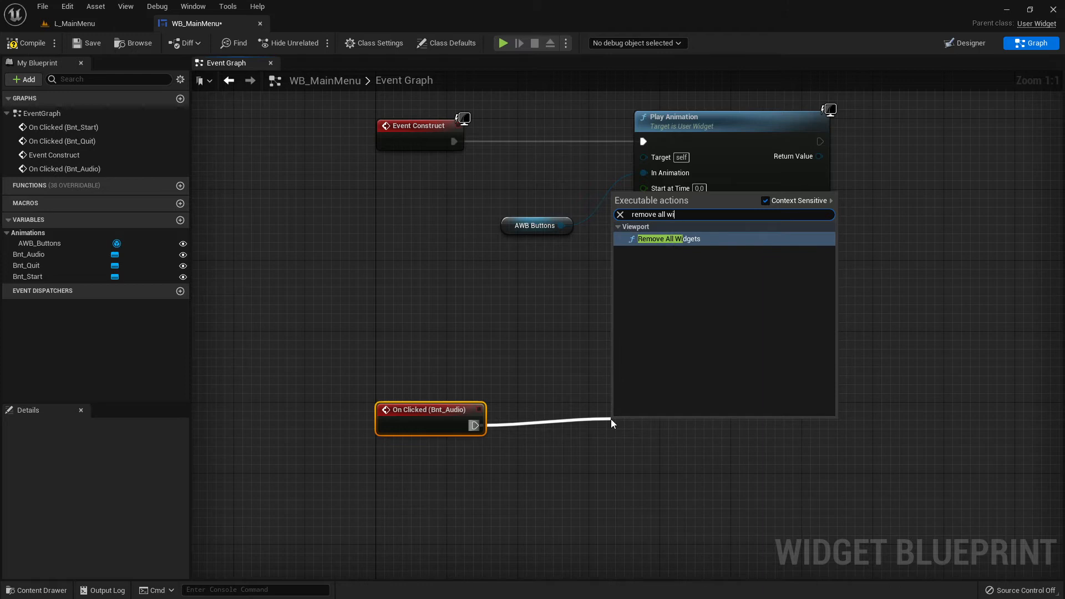
key("Return")
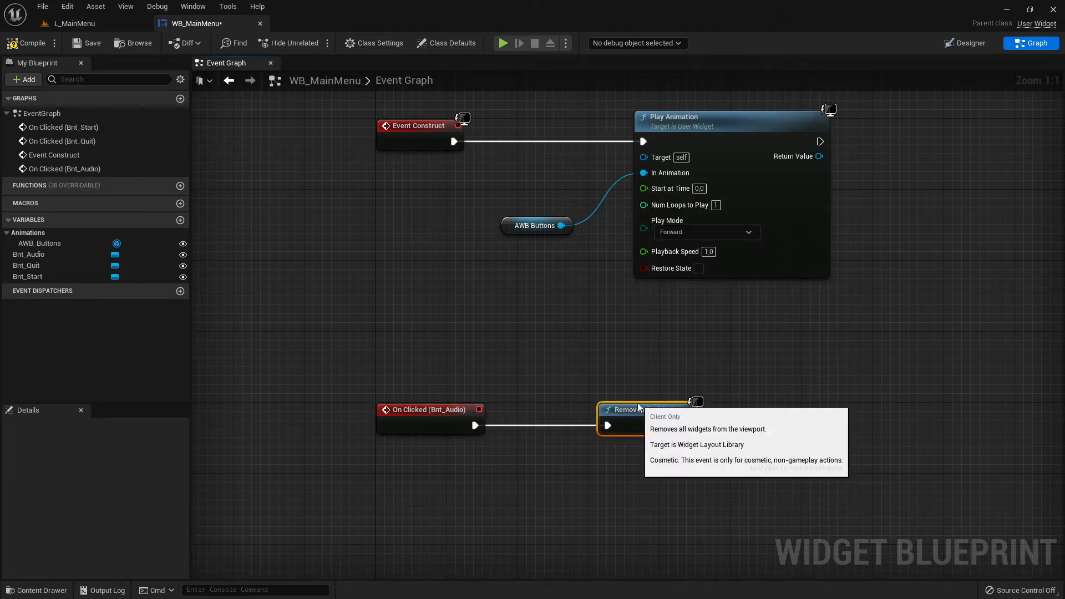
Try a Remove from Parent node after On Clicked (Bnt_Audio), delete it and reconnect the event to Remove All Widgets
left_click_drag(475, 427, 585, 515)
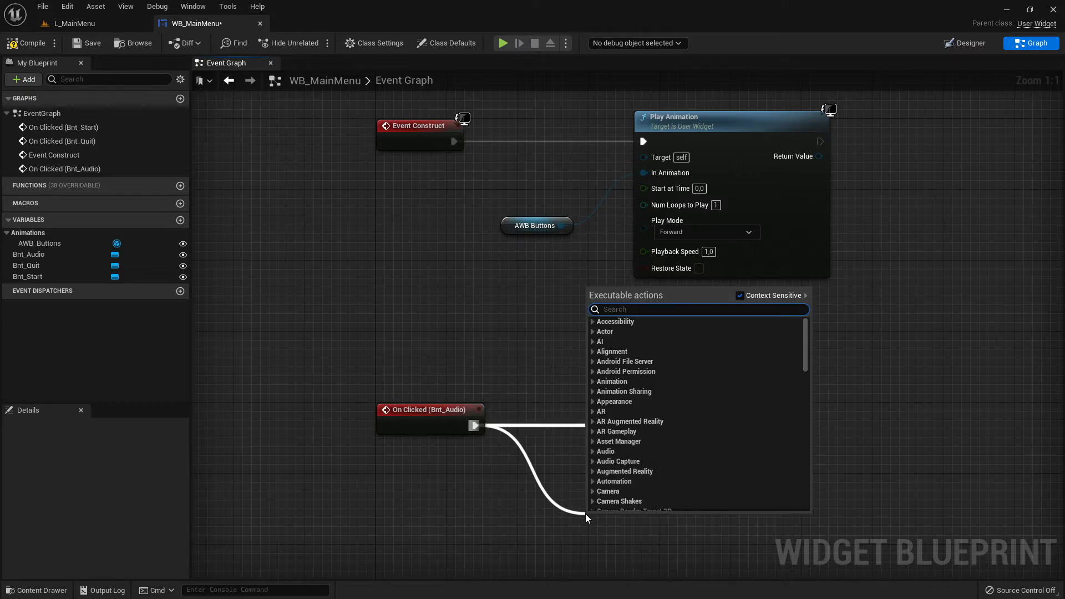
type("remove from par")
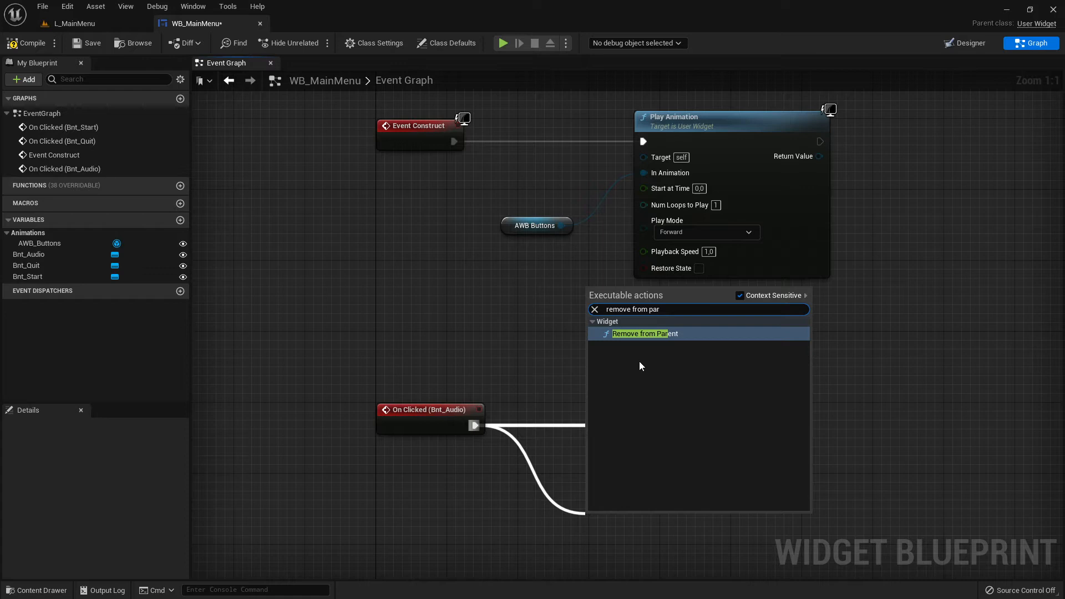
left_click(649, 333)
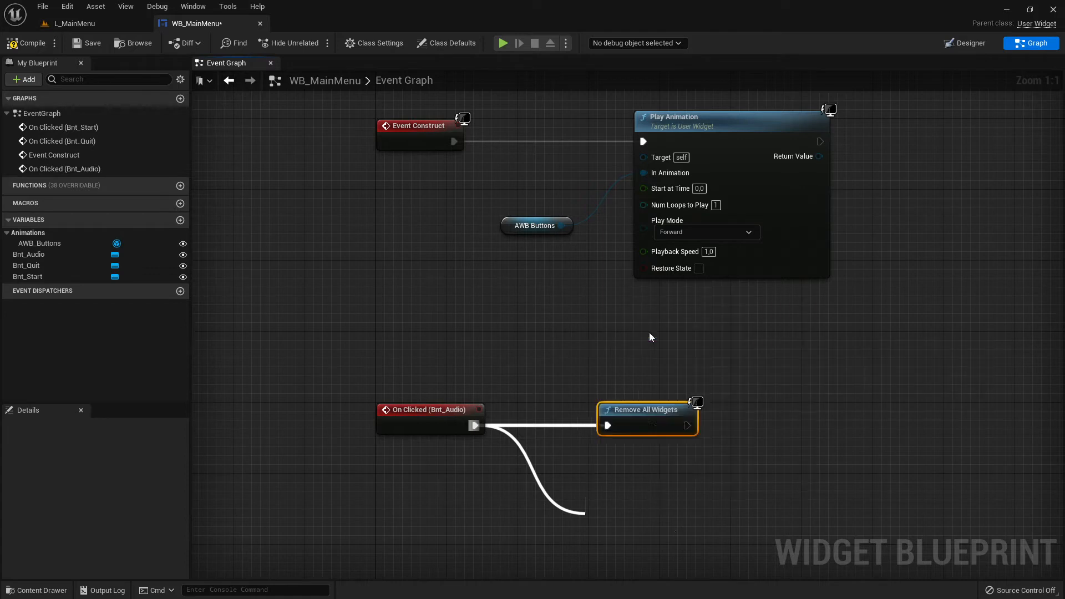
right_click_drag(767, 496, 705, 366)
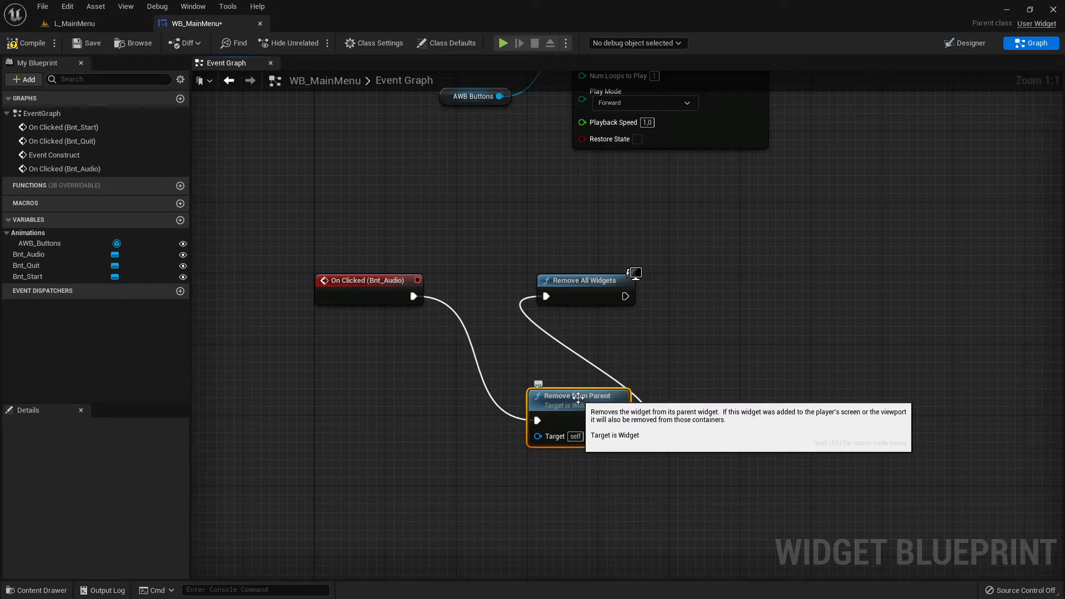
key("Delete")
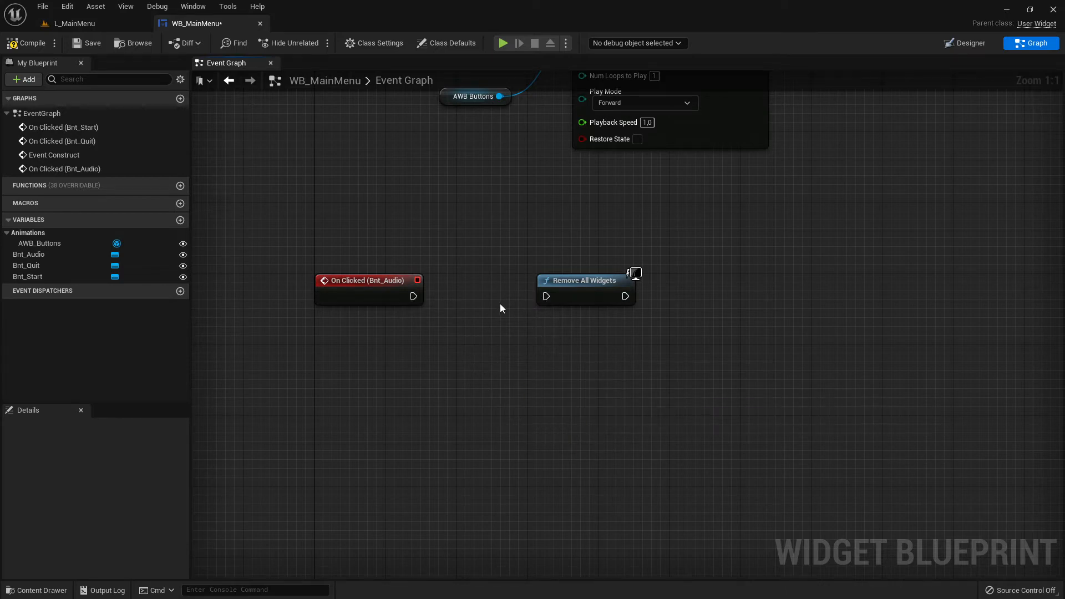
left_click(571, 282)
left_click_drag(414, 296, 549, 297)
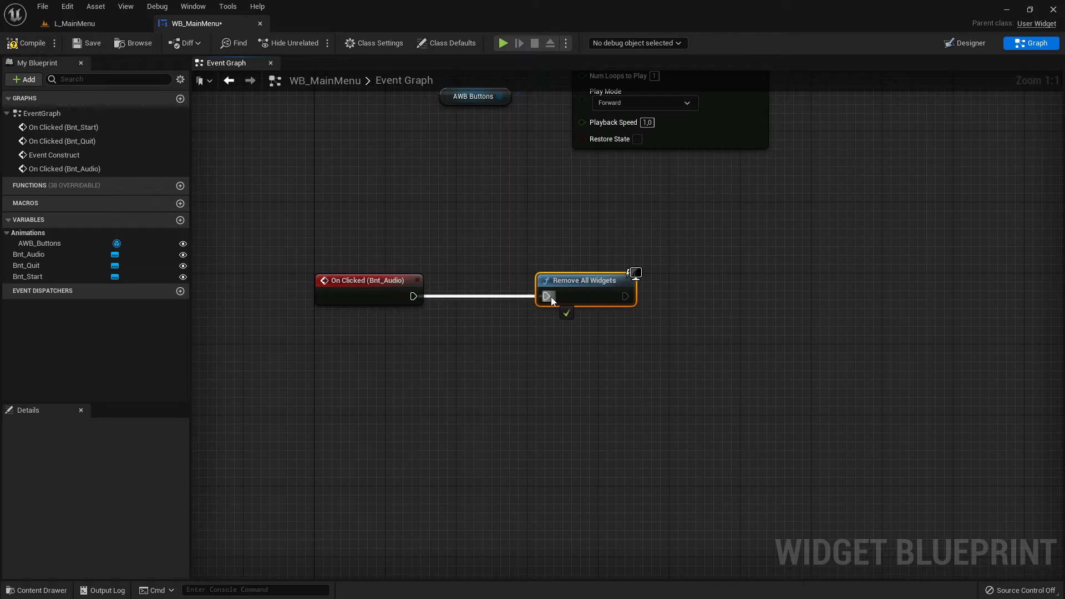
right_click_drag(499, 375, 539, 461)
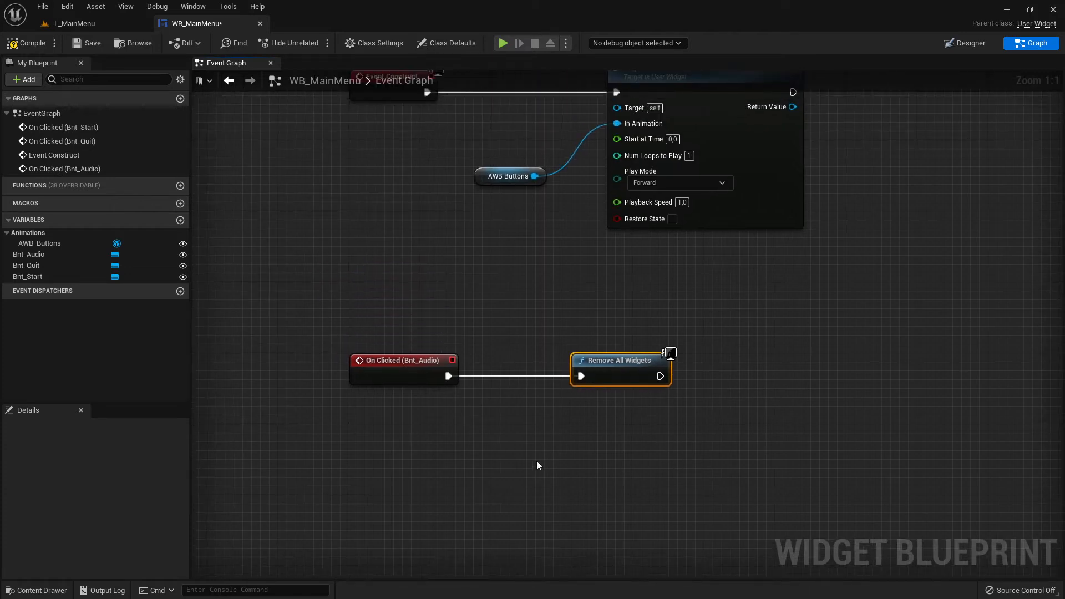
right_click_drag(659, 423, 635, 475)
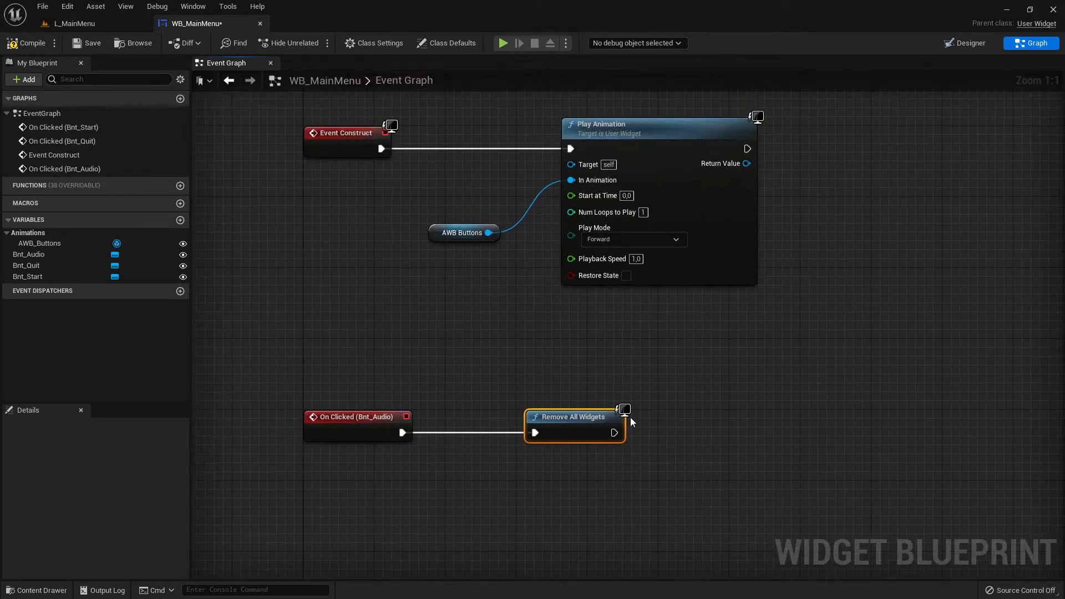
left_click_drag(613, 433, 703, 434)
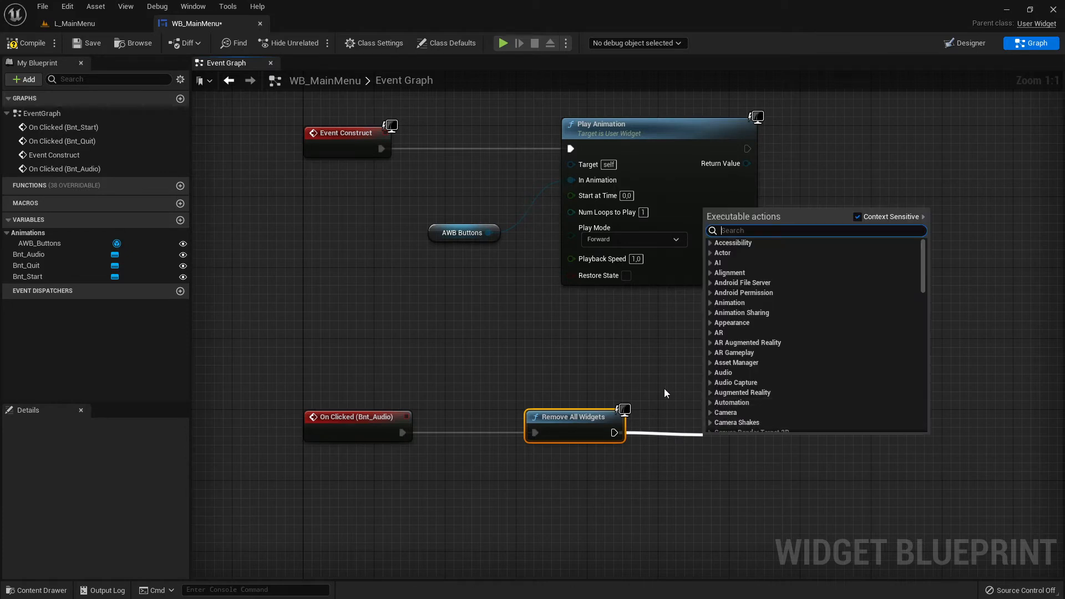
left_click(567, 458)
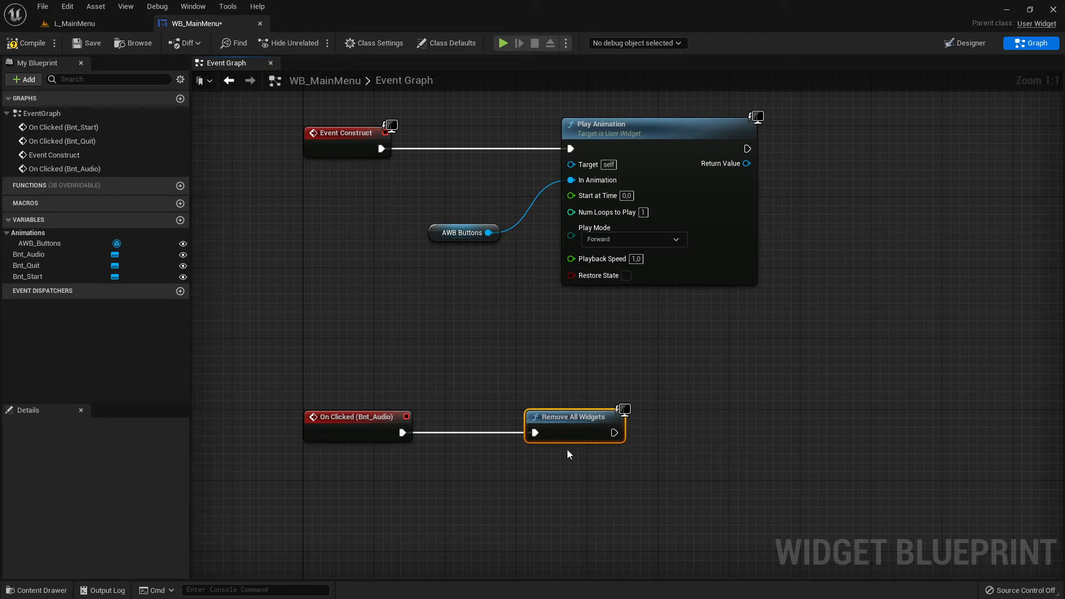
left_click_drag(613, 432, 691, 428)
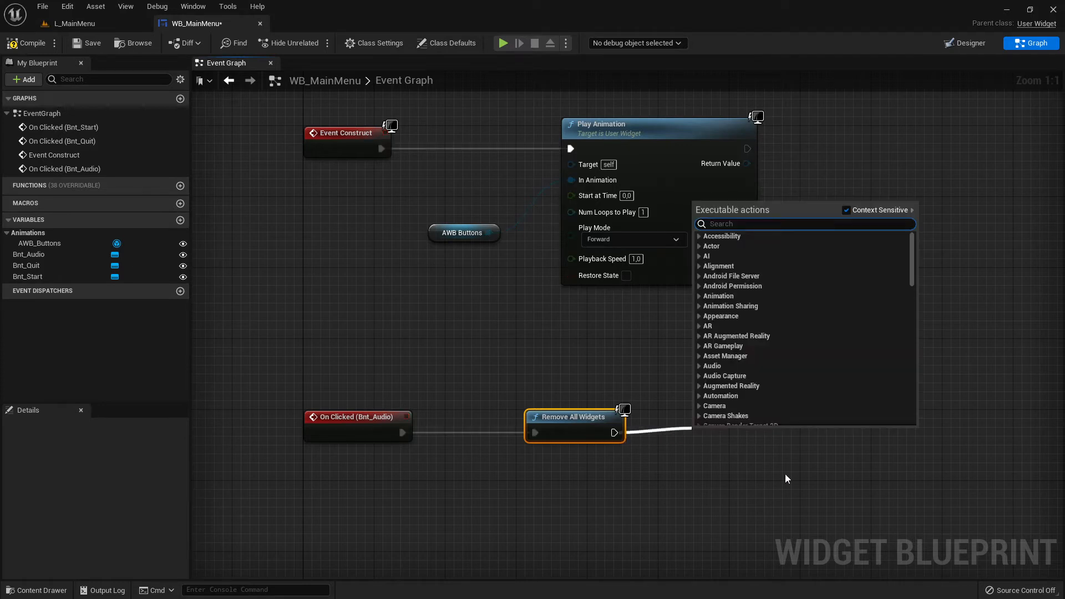
left_click(784, 474)
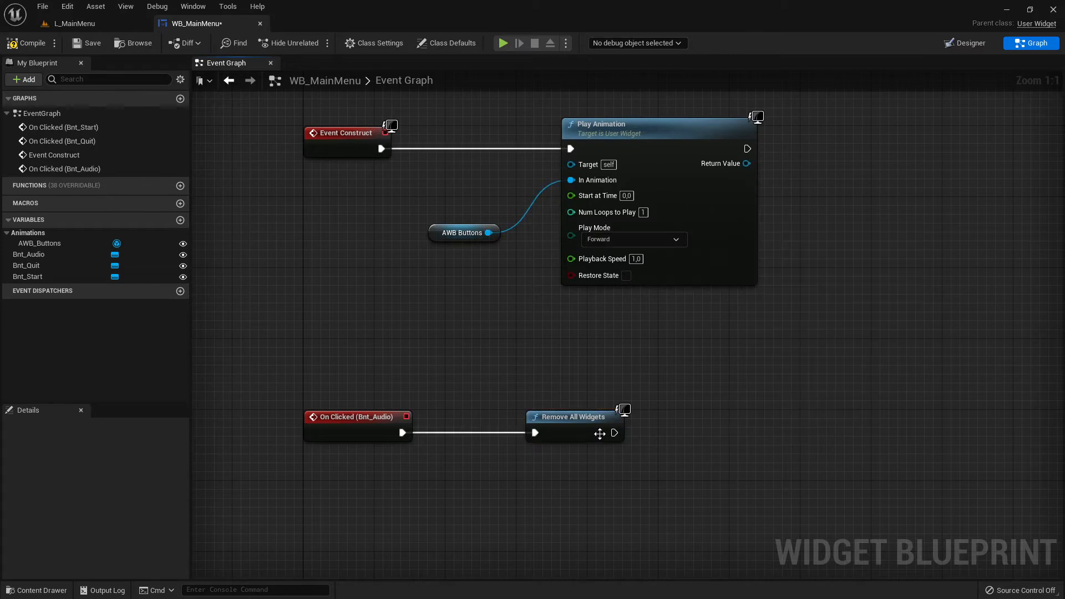
Add a Create Widget node connected to the output of Remove All Widgets and place it further along the chain
left_click_drag(612, 435, 744, 436)
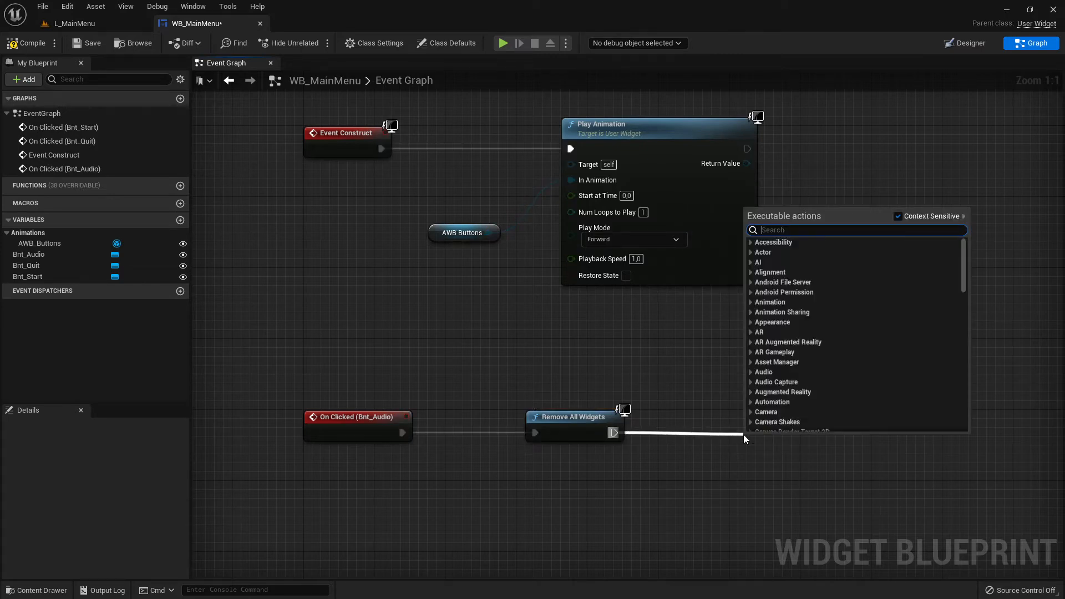
type("create wid")
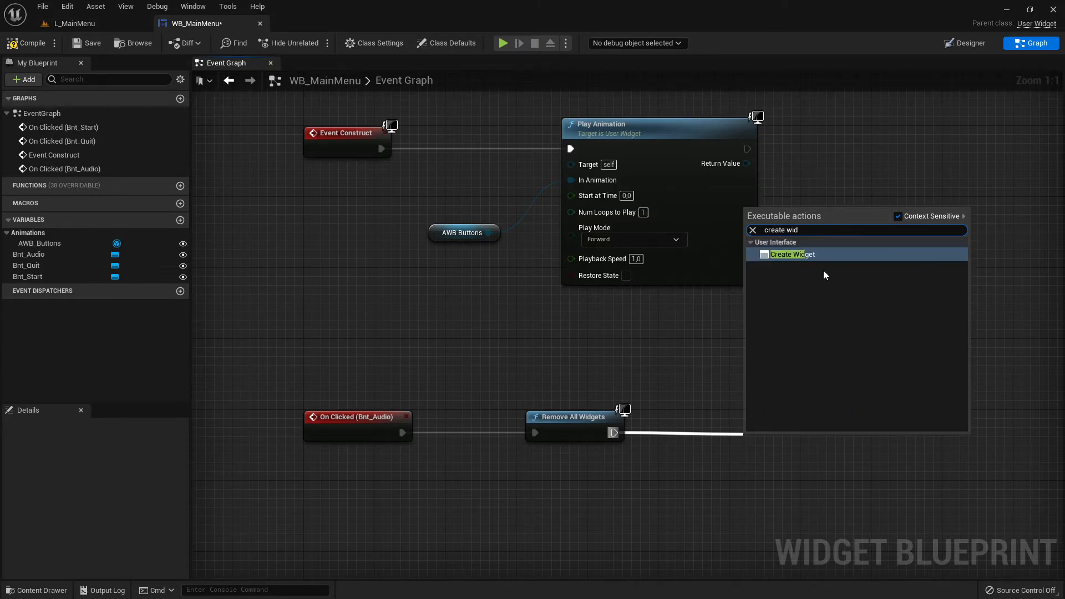
left_click(807, 255)
left_click_drag(798, 447, 847, 424)
right_click_drag(859, 342, 611, 339)
right_click_drag(467, 485, 573, 427)
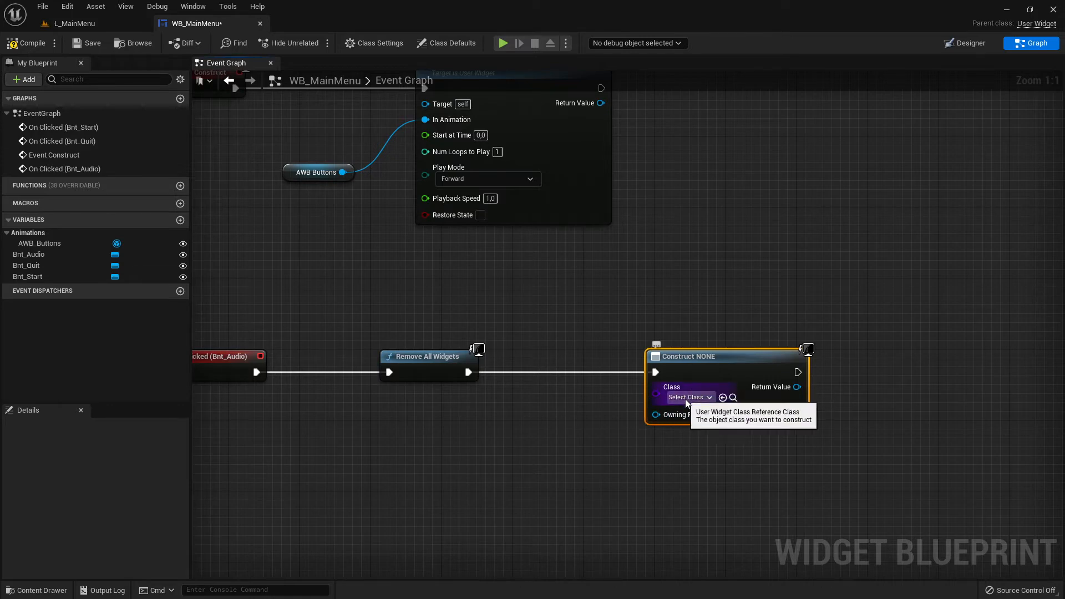
Compile the widget, disconnect the Create Widget node from Remove All Widgets and save
left_click(26, 43)
right_click_drag(497, 421, 598, 349)
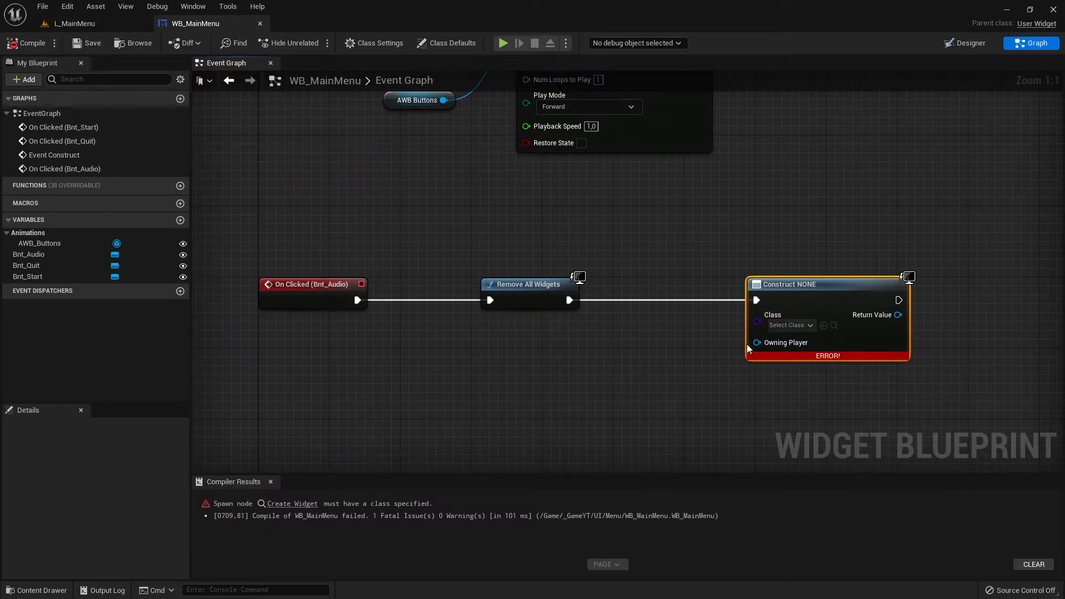
left_click(571, 300, "alt")
left_click(86, 43)
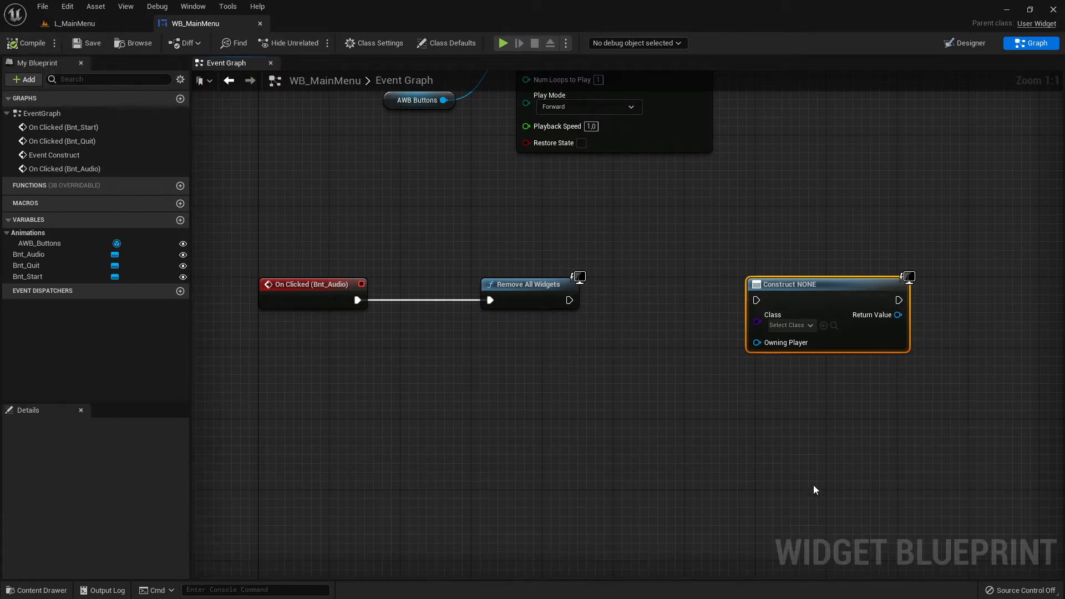
Create a User Widget blueprint named WB_Audio in the UI/Menu content folder and open it
left_click(75, 23)
left_click(36, 591)
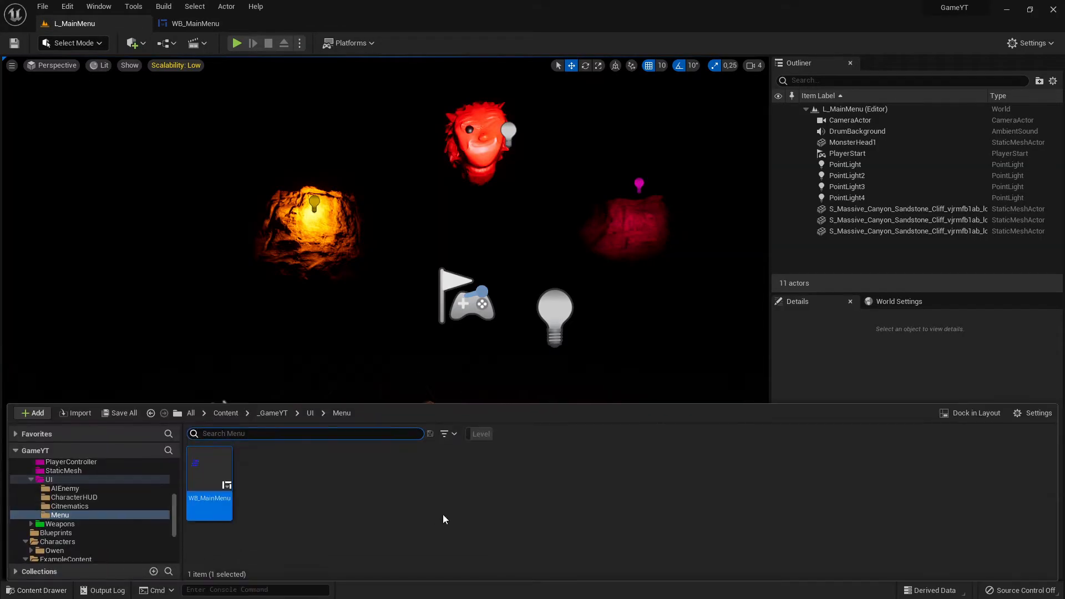
left_click(64, 480)
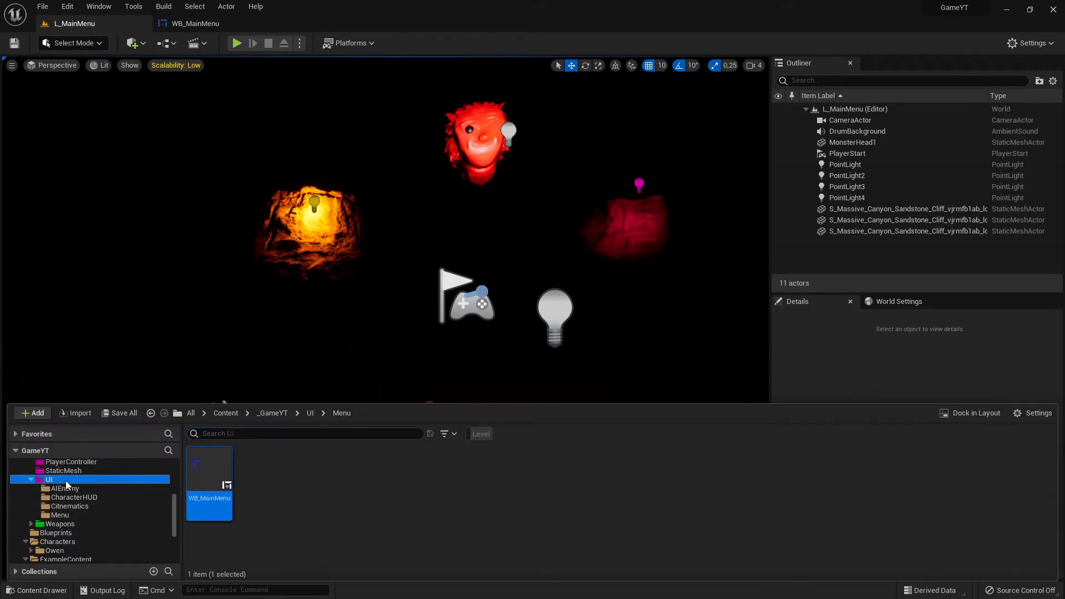
left_click(60, 515)
right_click(339, 481)
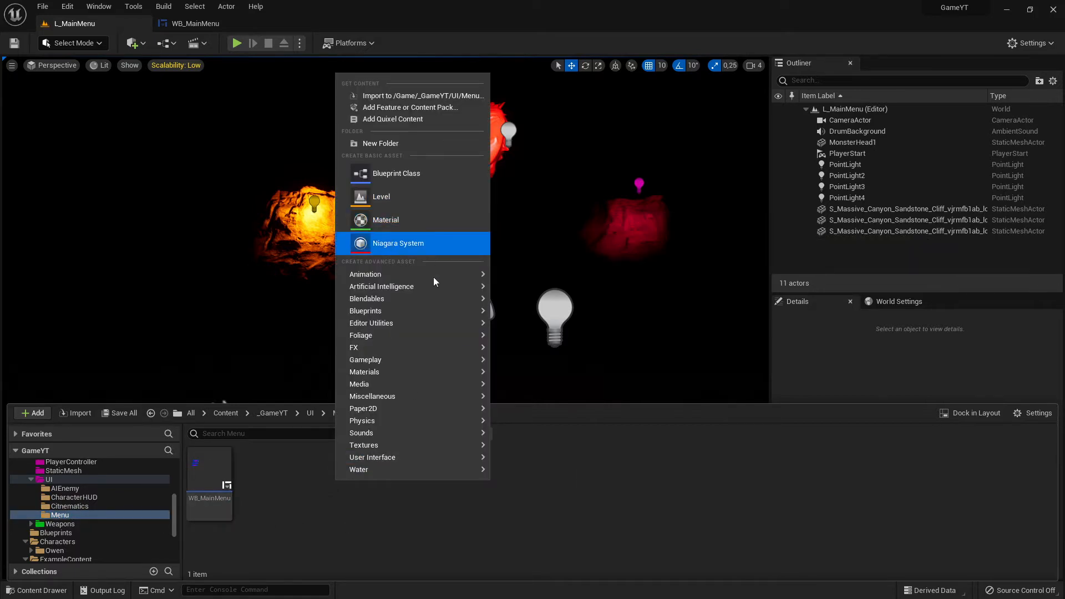
mouse_move(404, 470)
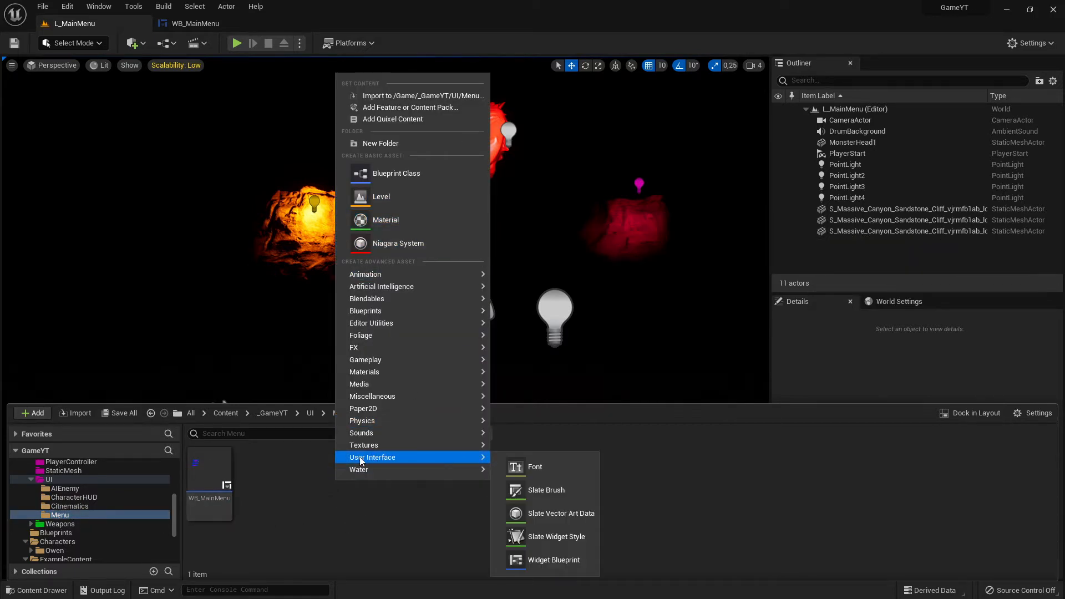
left_click(568, 563)
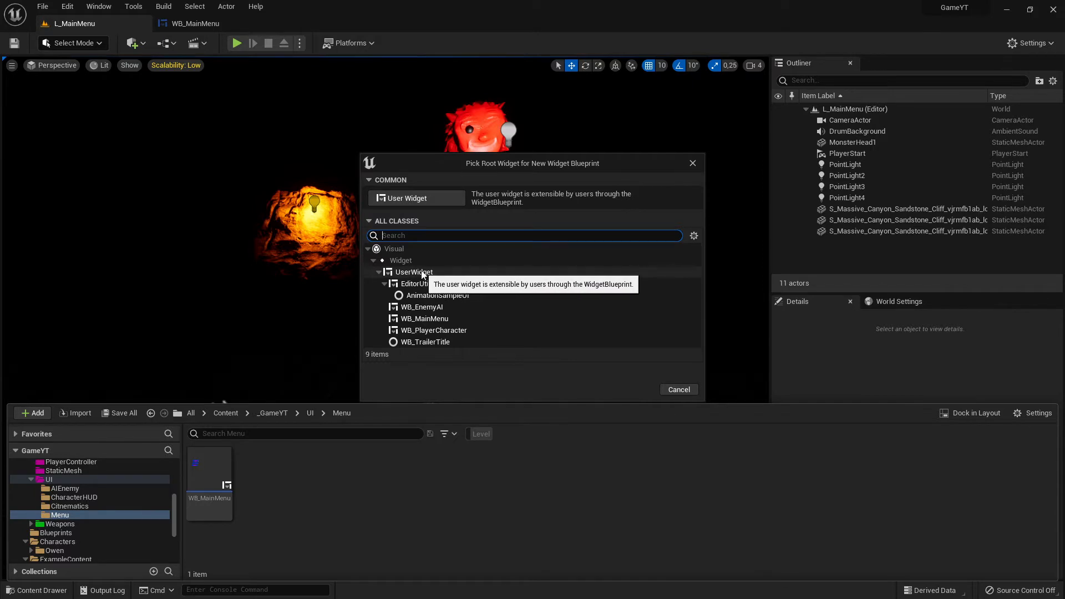
left_click(435, 200)
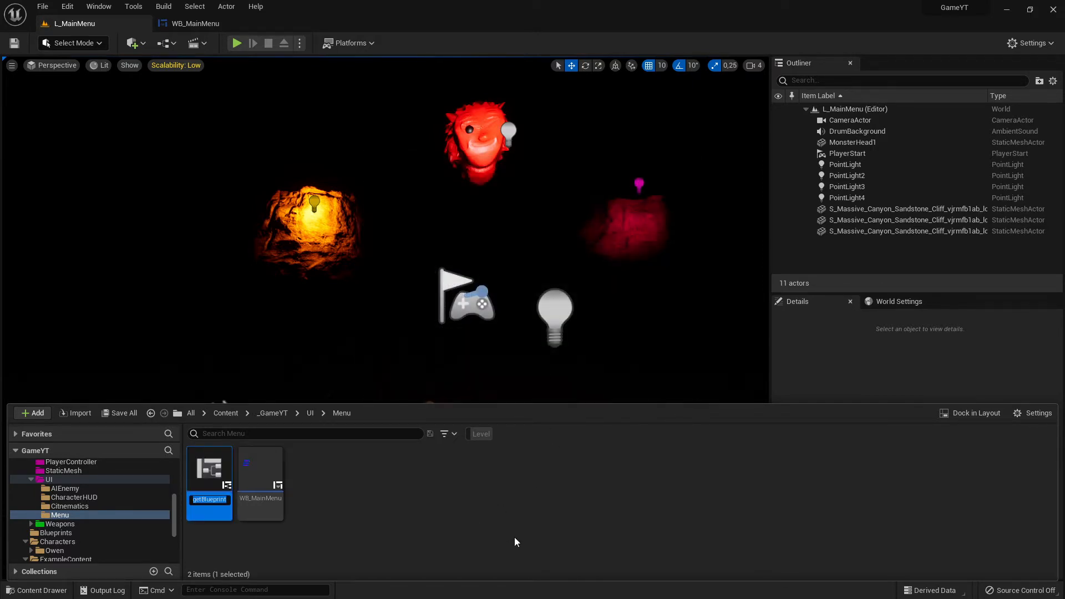
type("WB_Audio")
key("Return")
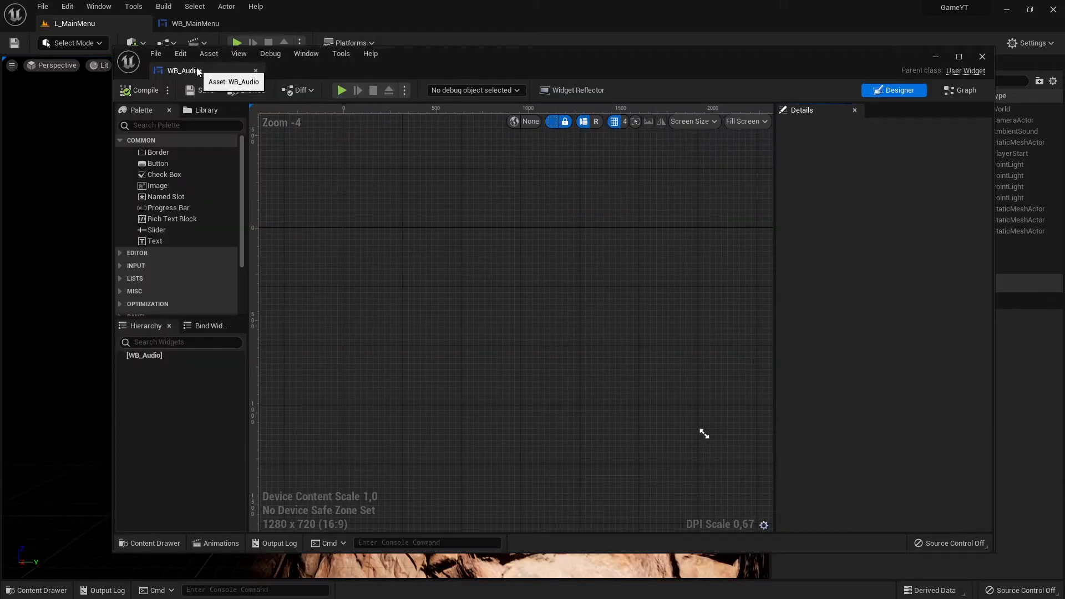
Dock the WB_Audio editor in the main window and add a Canvas Panel as the widget's root
left_click_drag(194, 70, 272, 30)
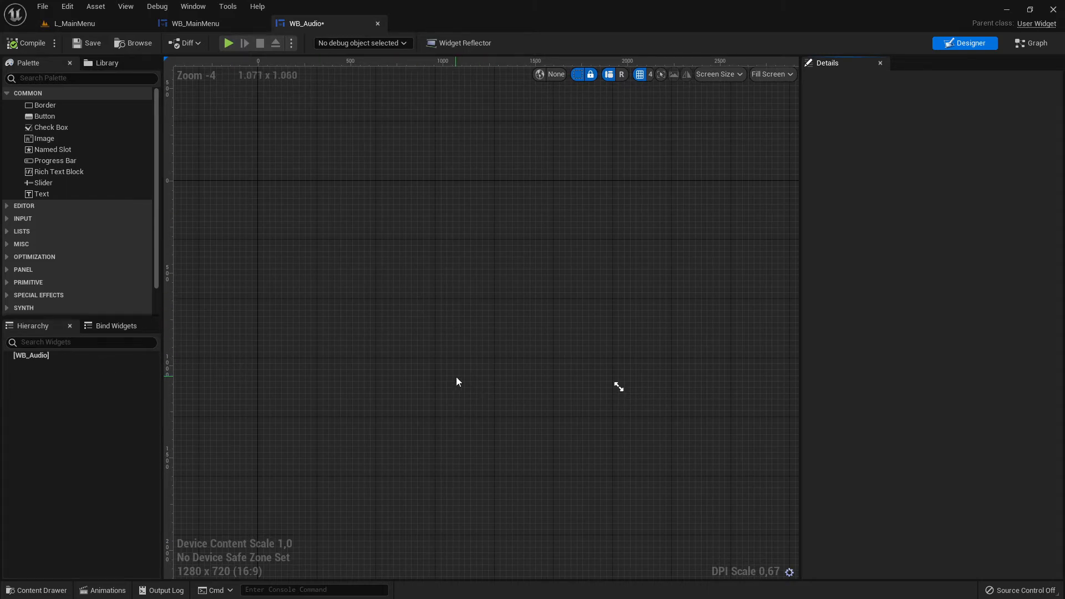
left_click(46, 356)
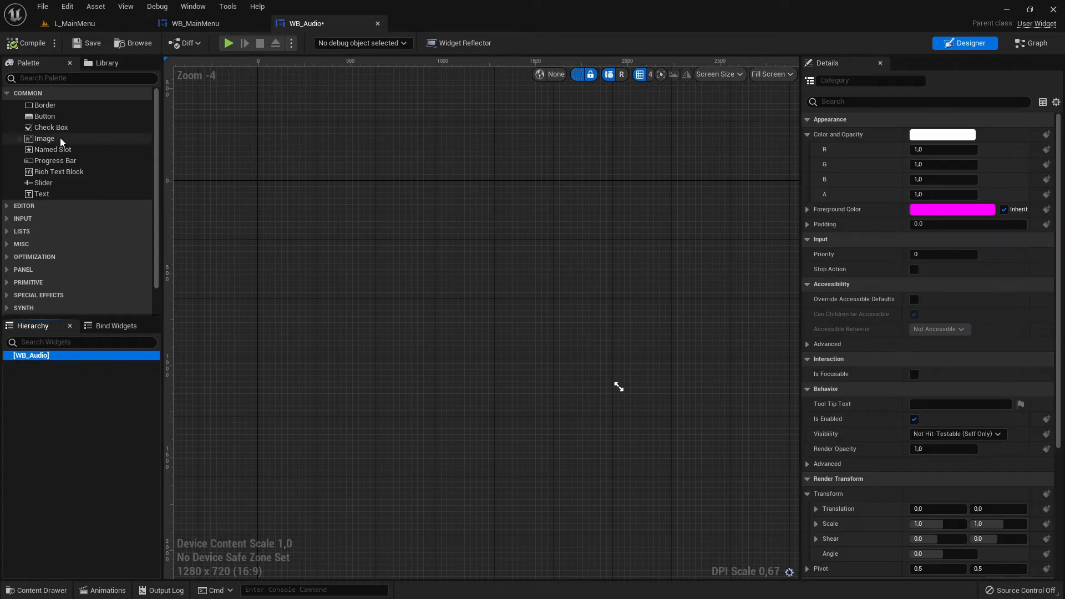
left_click(11, 272)
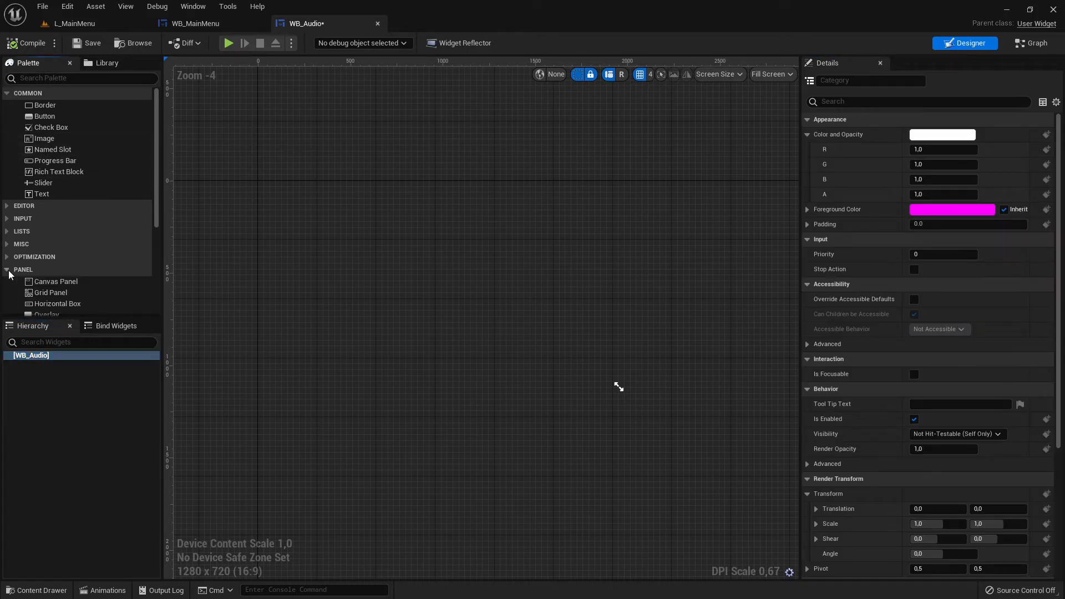
left_click_drag(83, 282, 99, 363)
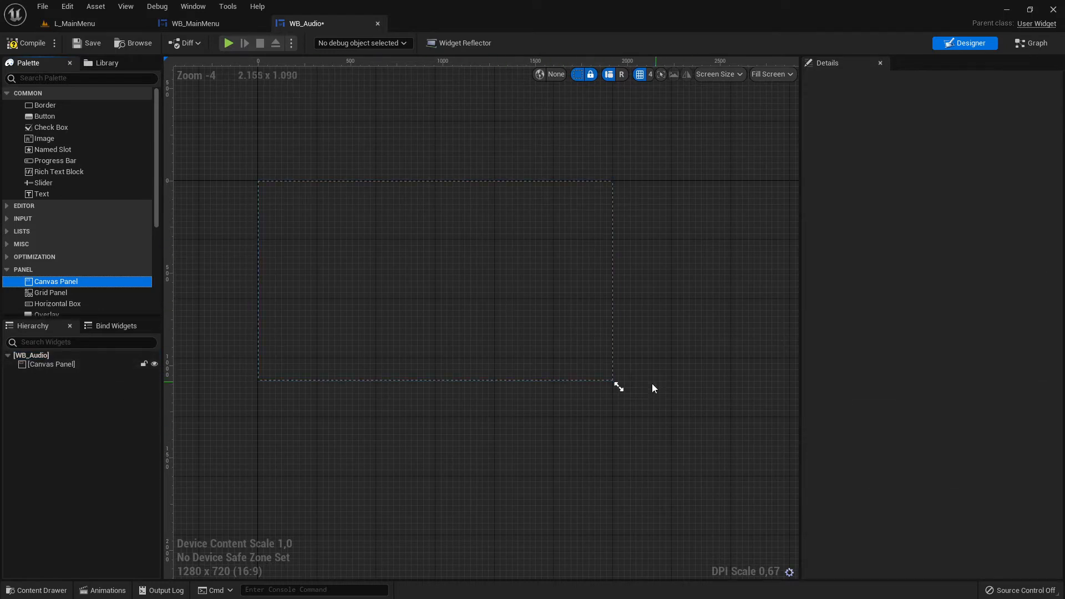
Resize the WB_Audio designer screen to 1920 x 1080 and save the widget
left_click_drag(620, 386, 795, 486)
right_click_drag(722, 447, 601, 412)
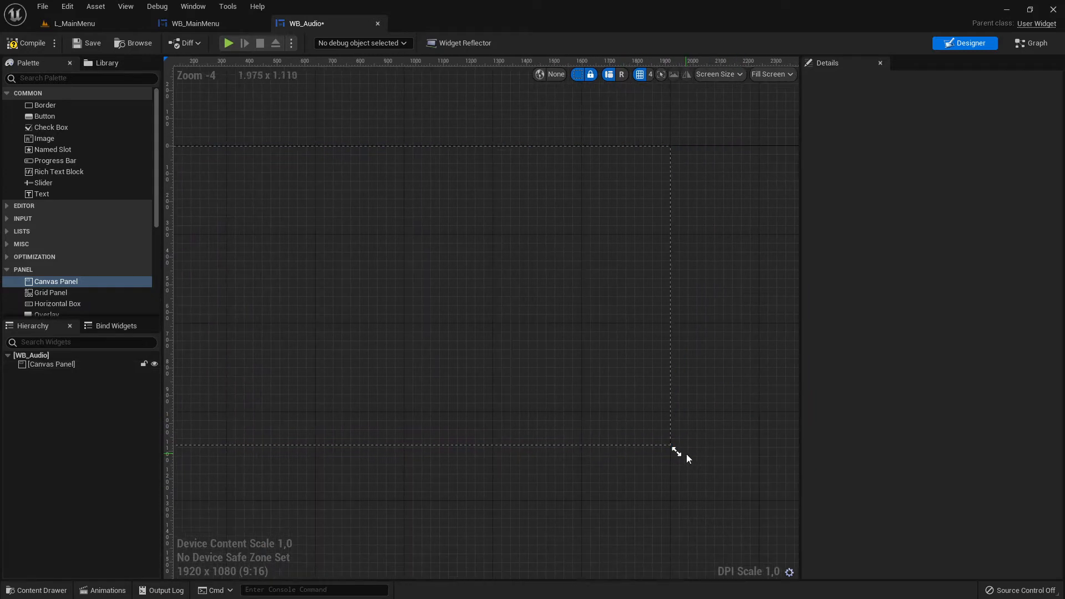
mouse_move(676, 451)
left_mouse_down()
mouse_move(626, 442)
mouse_move(674, 449)
left_mouse_up()
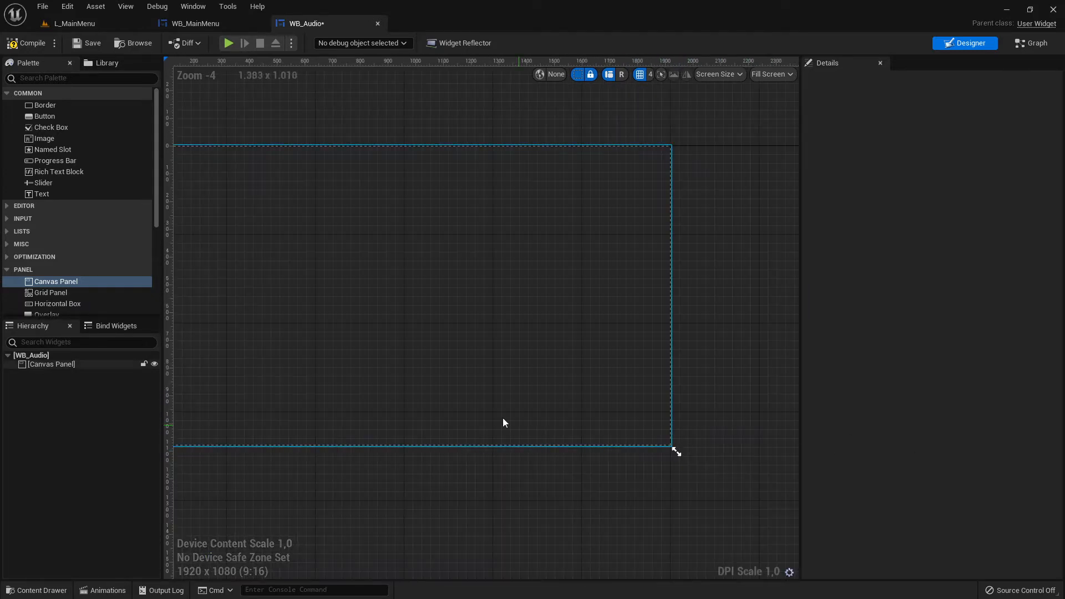
right_click_drag(444, 324, 534, 351)
scroll(538, 336, "down", 2)
scroll(544, 345, "up", 2)
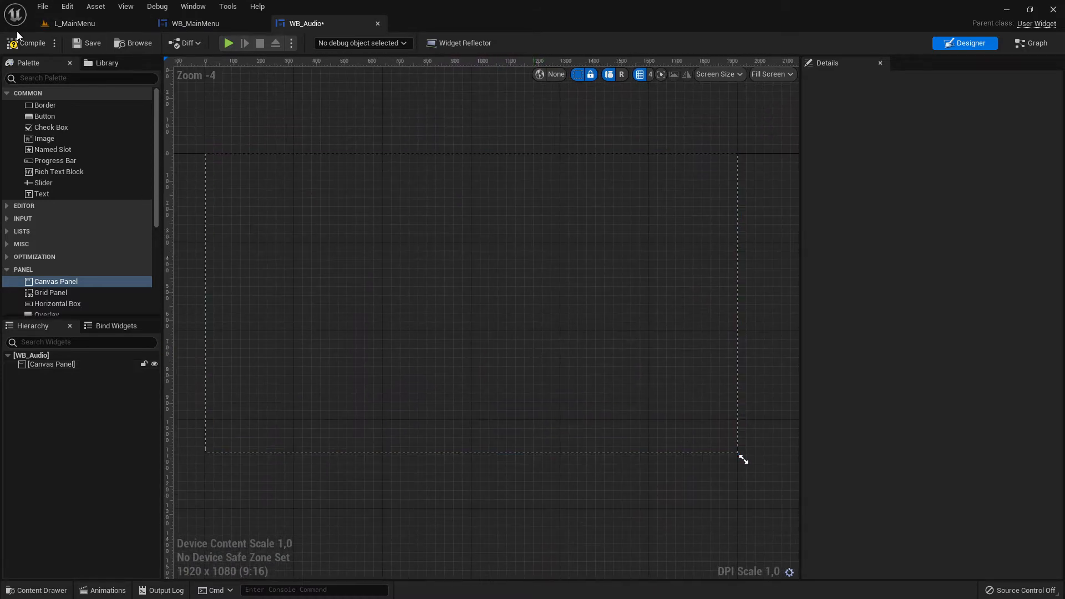
left_click(86, 44)
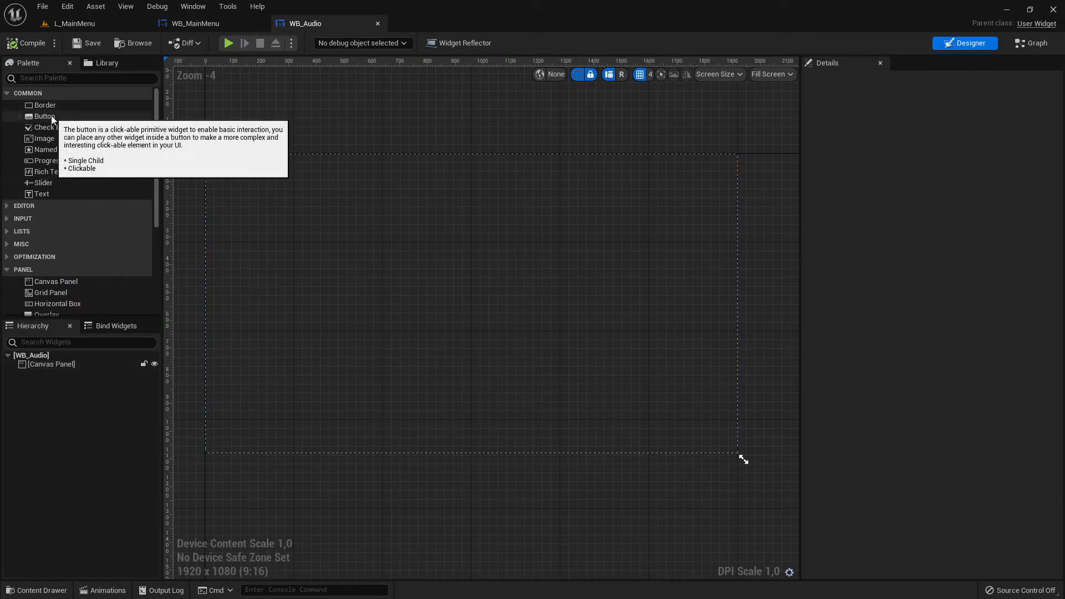
Add a Button to the canvas and enlarge it to about 260 x 88
left_click_drag(51, 116, 454, 241)
left_click(493, 260)
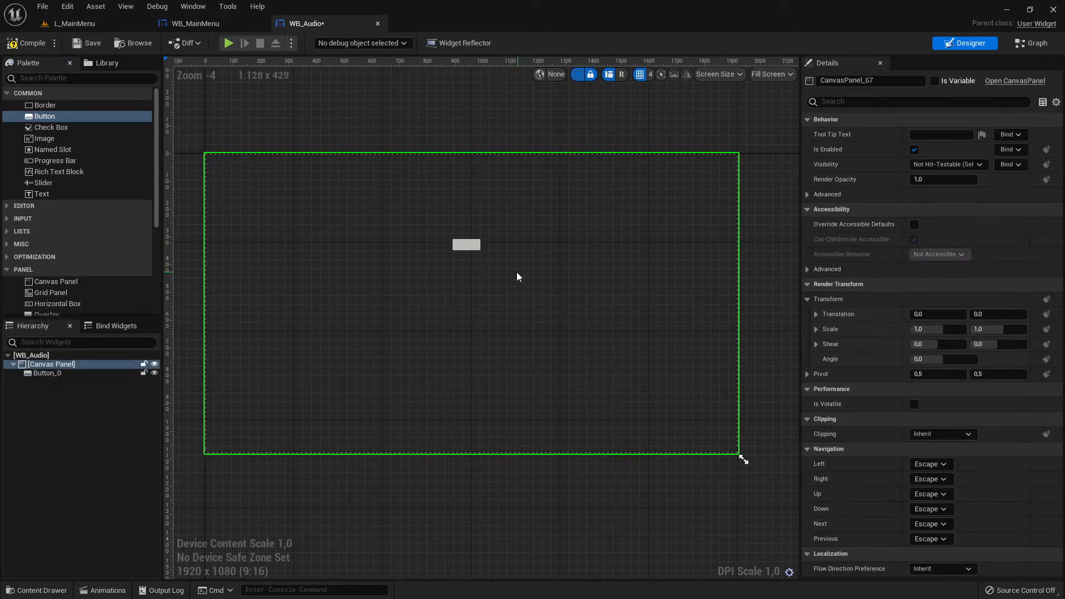
left_click(469, 247)
left_click_drag(481, 250, 527, 267)
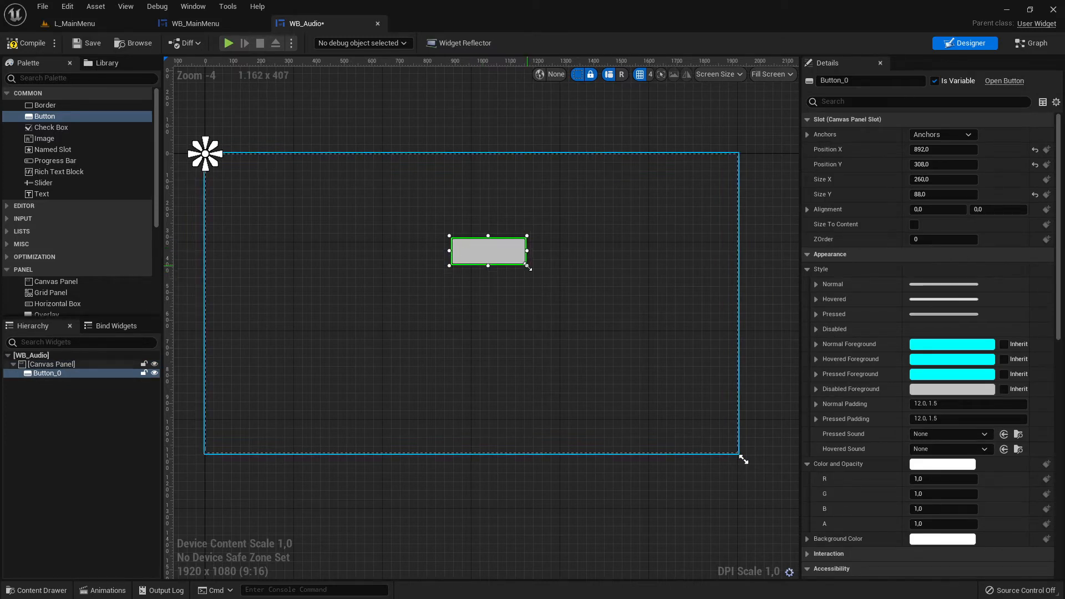
Move the button to about X 256, Y 296 on the canvas and anchor it to the canvas's middle left
mouse_move(329, 237)
left_mouse_down()
mouse_move(314, 235)
mouse_move(317, 253)
mouse_move(330, 235)
mouse_move(330, 249)
left_mouse_up()
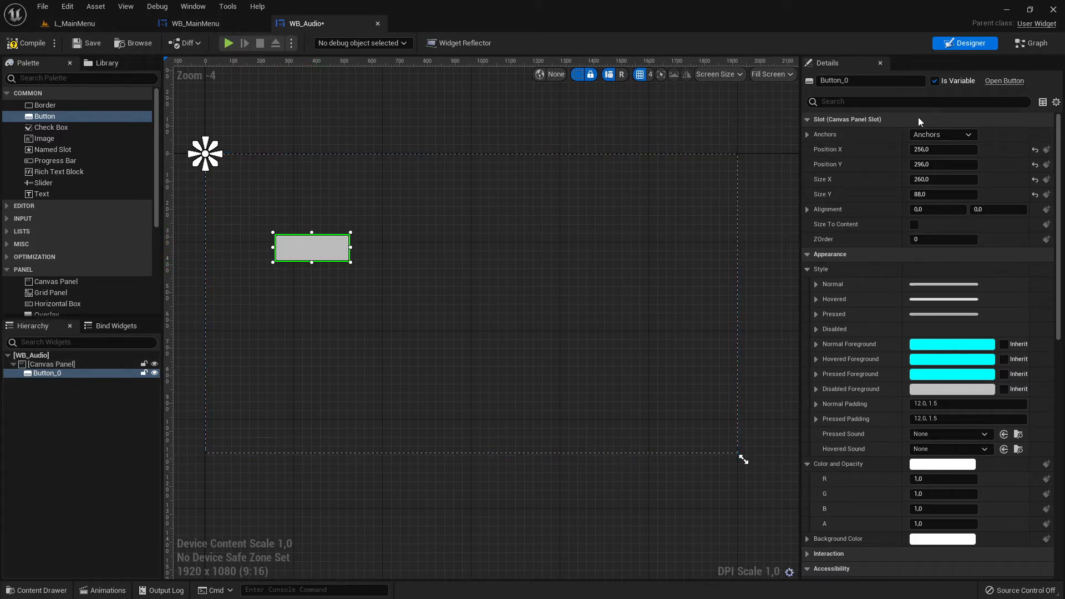
left_click(942, 134)
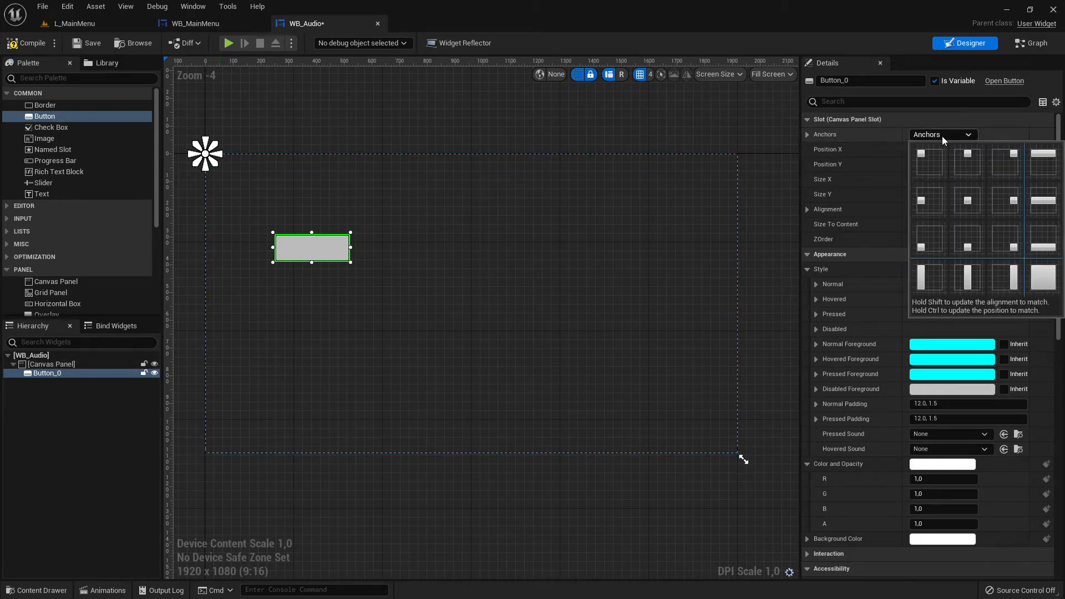
left_click(929, 200)
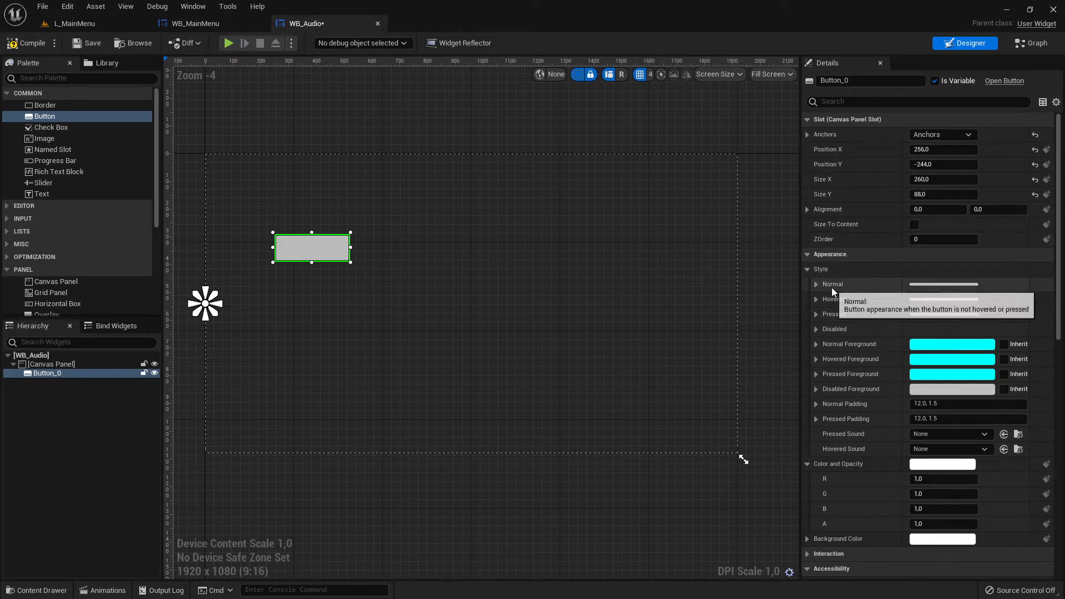
left_click(844, 103)
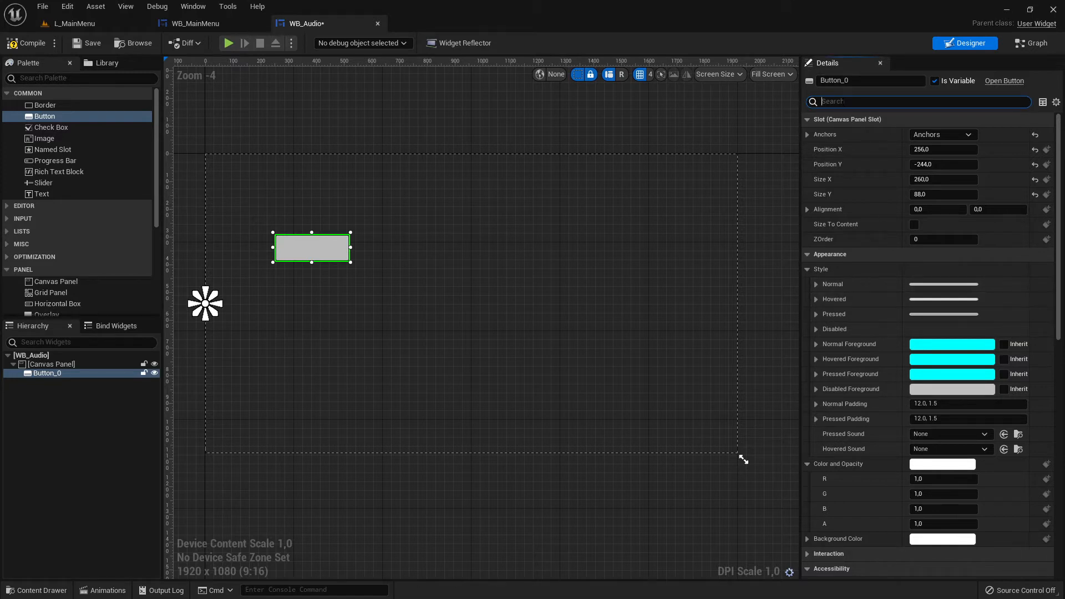
type("con")
key("BackSpace")
key("BackSpace")
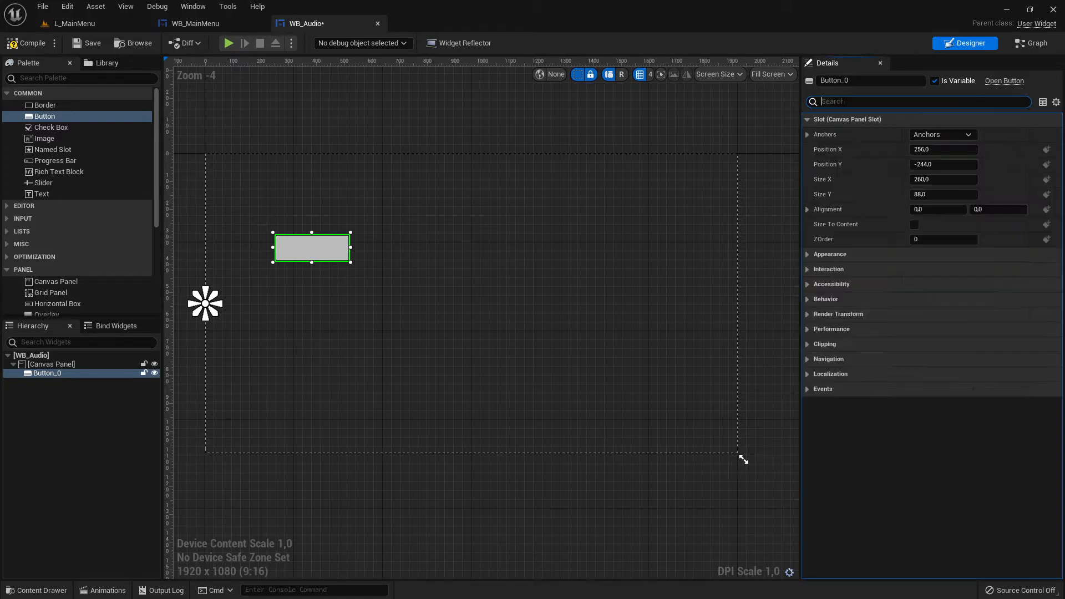
left_click(309, 207)
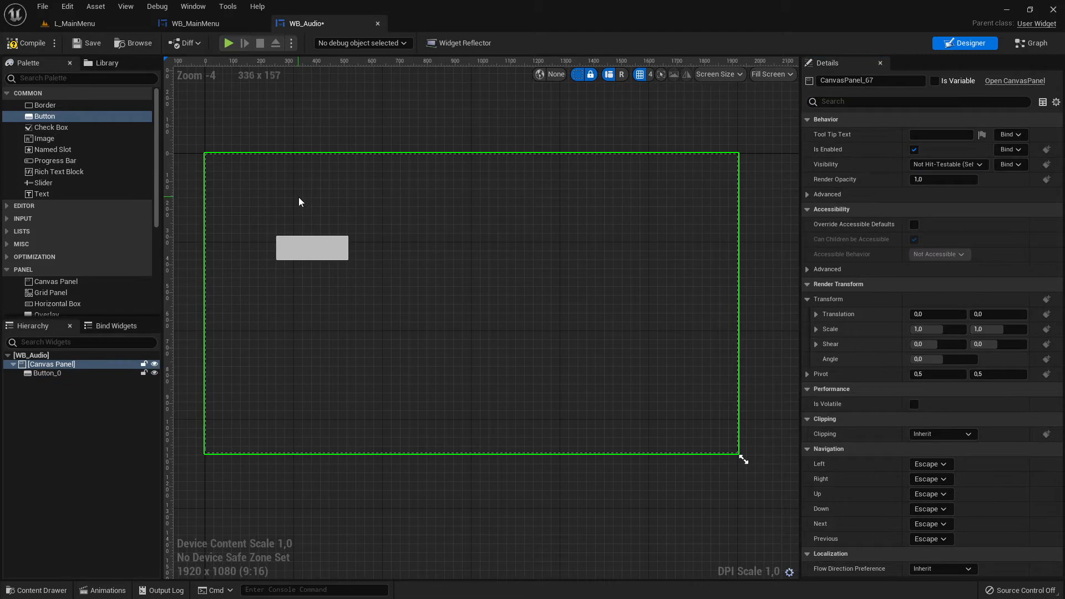
Add a Text widget inside the button and set its text to "Audio On"
left_click(46, 194)
left_click_drag(48, 196, 335, 257)
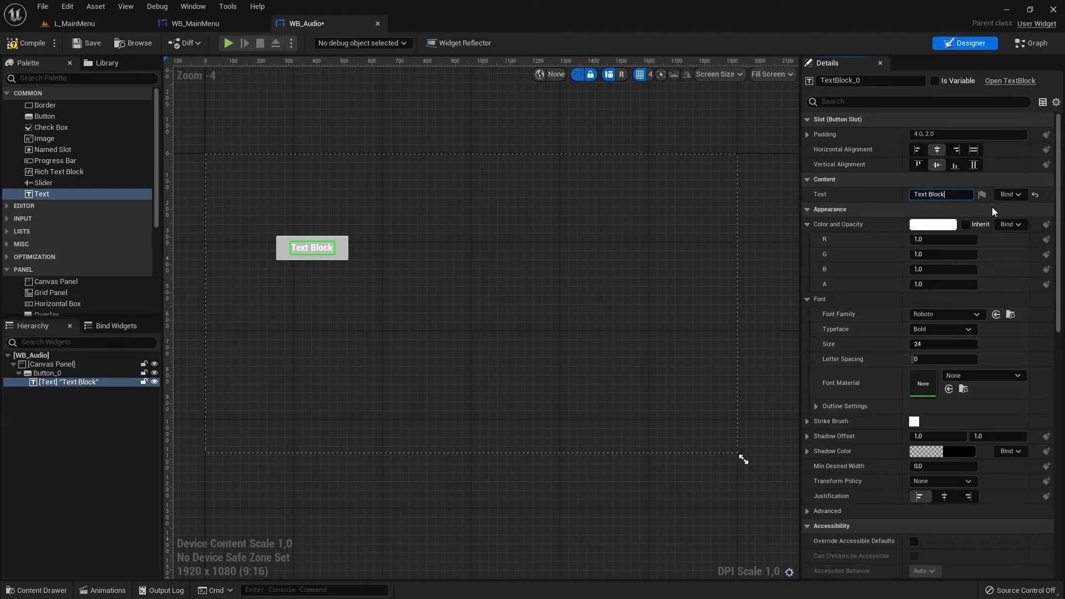
key("BackSpace")
key("BackSpace")
key("BackSpace")
key("BackSpace")
key("BackSpace")
key("BackSpace")
key("BackSpace")
key("BackSpace")
key("BackSpace")
key("BackSpace")
key("BackSpace")
key("BackSpace")
type("Audio On")
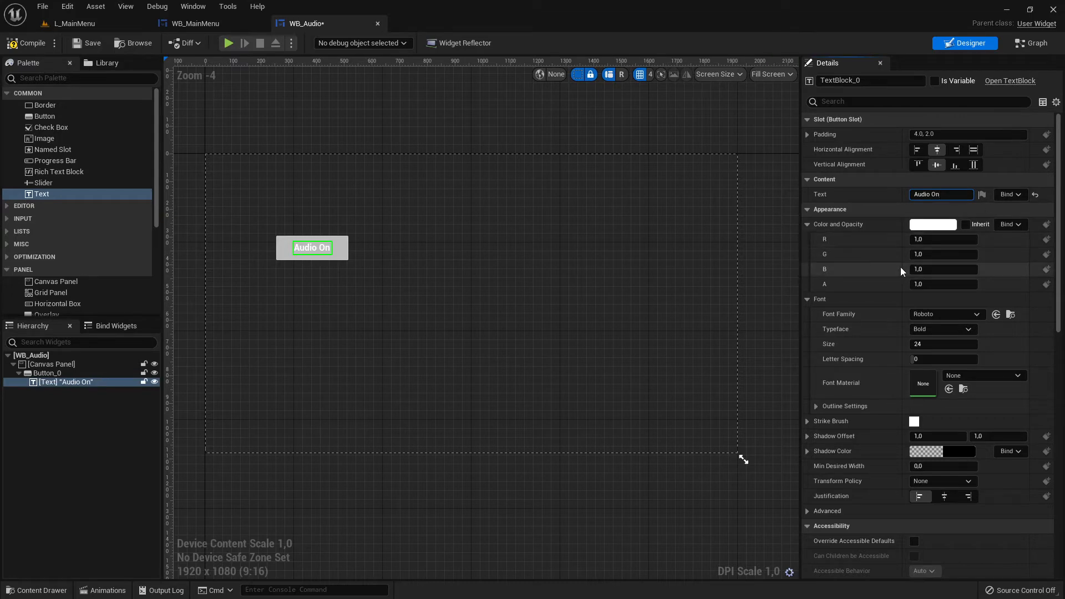
left_click(924, 225)
left_click(773, 297)
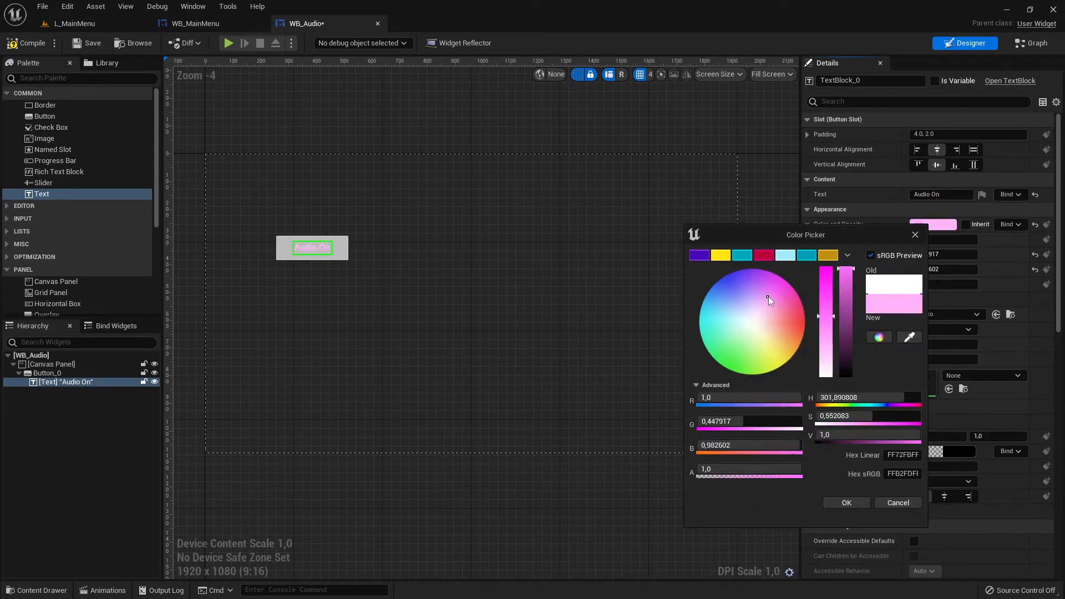
left_click(753, 323)
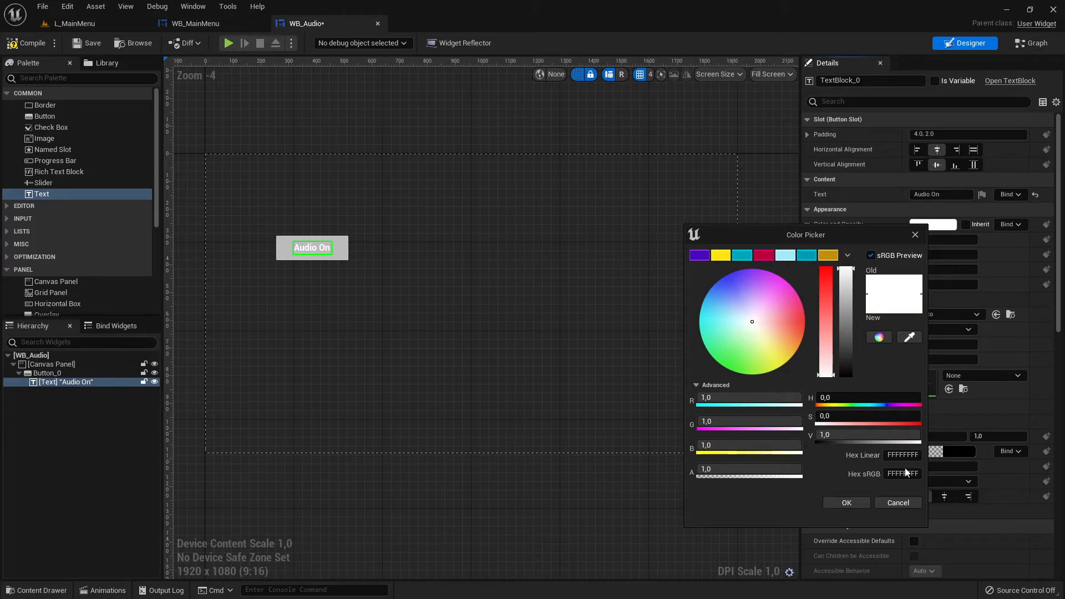
left_click(913, 504)
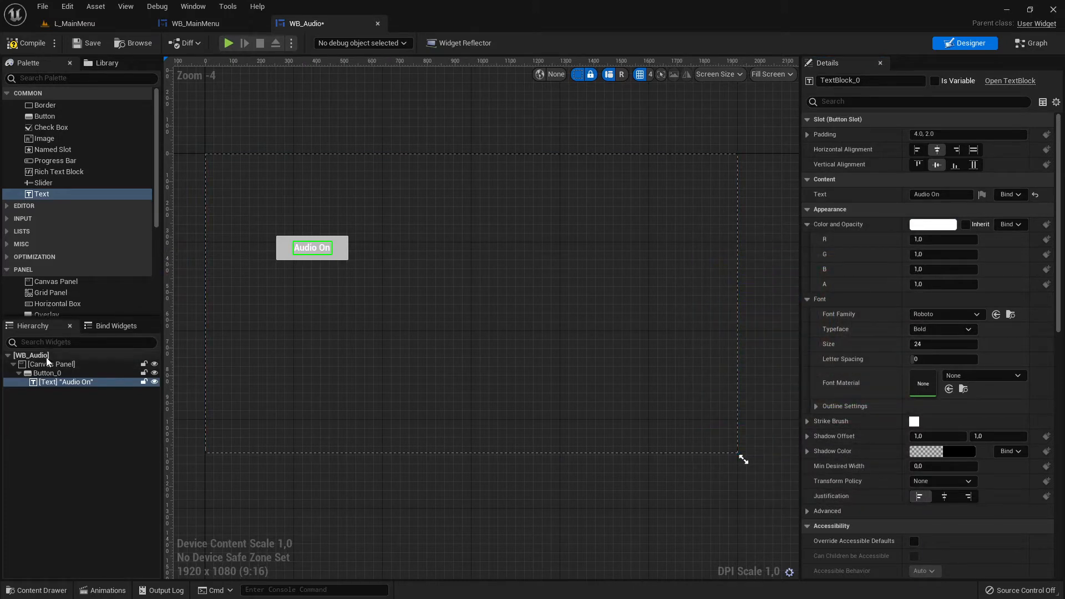
Set the Normal style tint of the Audio On button to the saved teal colour
left_click(47, 373)
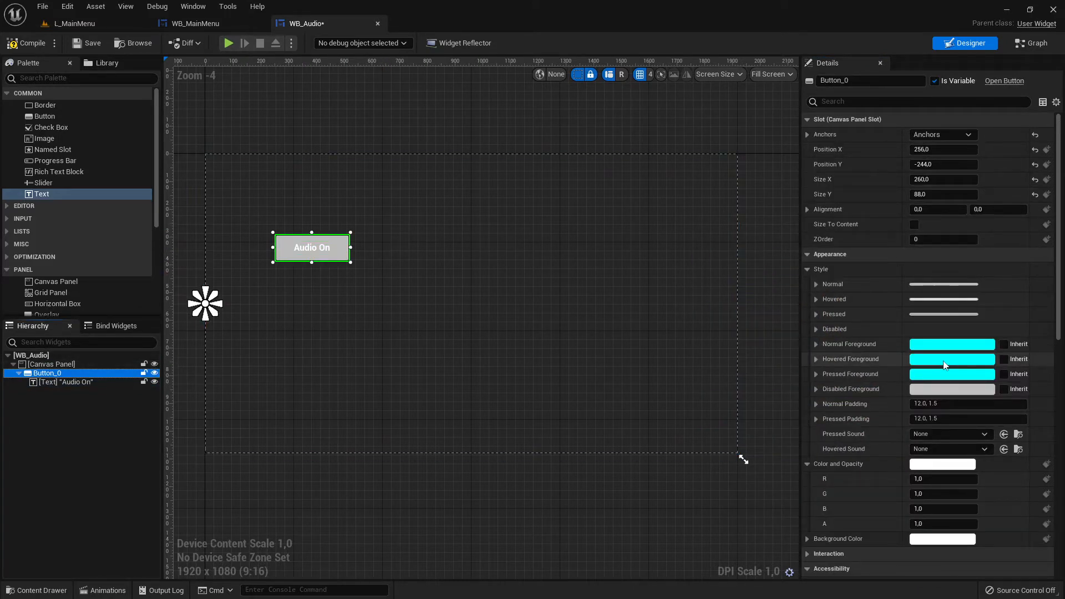
left_click(816, 284)
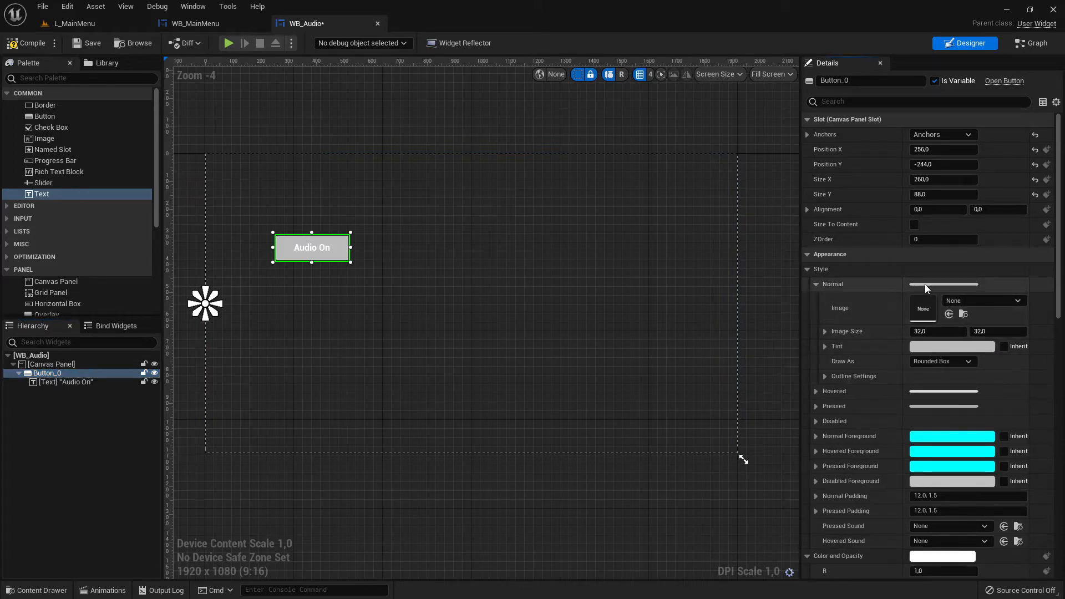
left_click(952, 346)
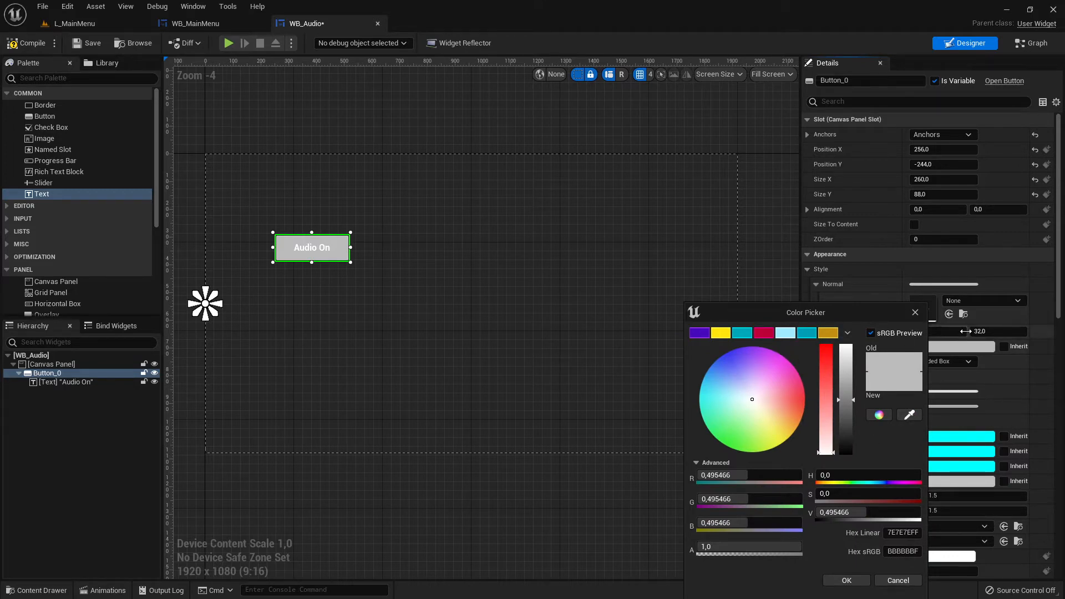
left_click(745, 333)
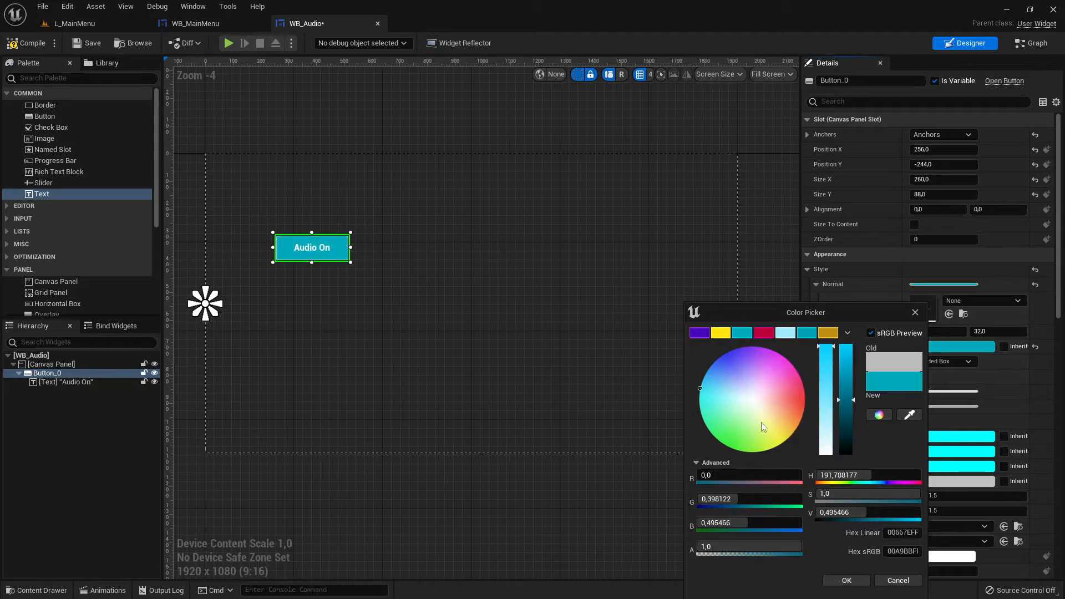
left_click(846, 580)
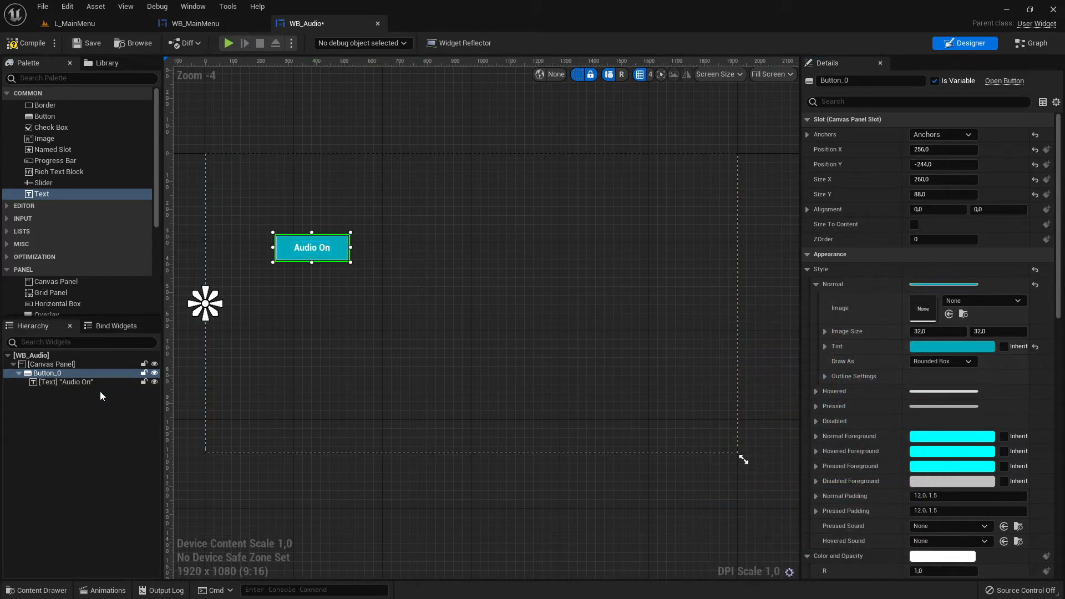
left_click(77, 382)
left_click(933, 224)
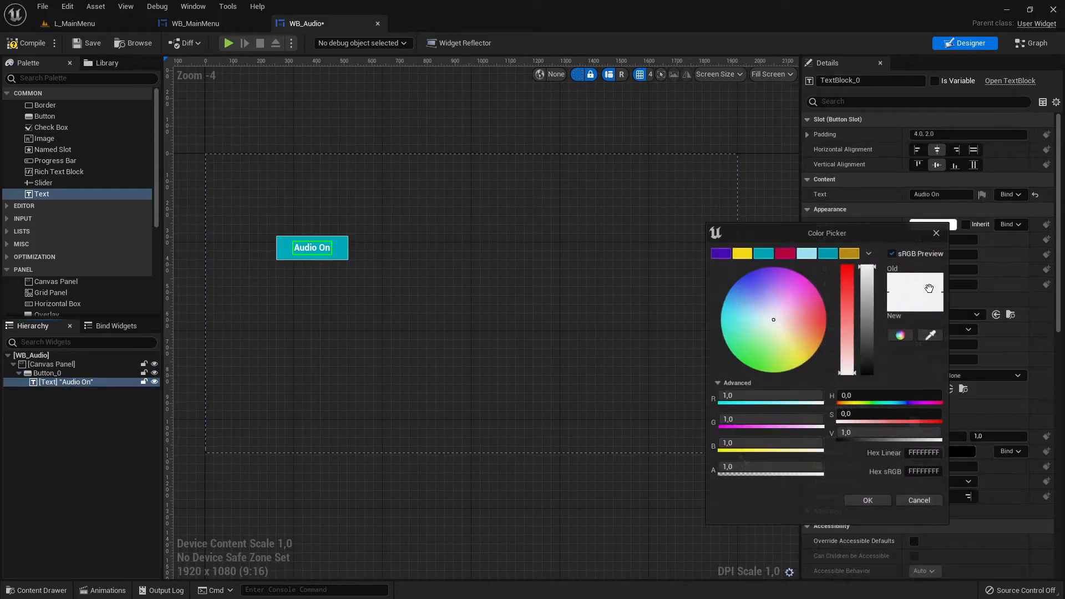
left_click(813, 309)
mouse_move(867, 267)
left_mouse_down()
mouse_move(867, 320)
mouse_move(763, 316)
mouse_move(724, 334)
mouse_move(784, 316)
mouse_move(741, 384)
mouse_move(810, 331)
mouse_move(801, 294)
mouse_move(775, 326)
mouse_move(799, 314)
mouse_move(772, 322)
left_mouse_up()
left_click(814, 316)
left_click(919, 501)
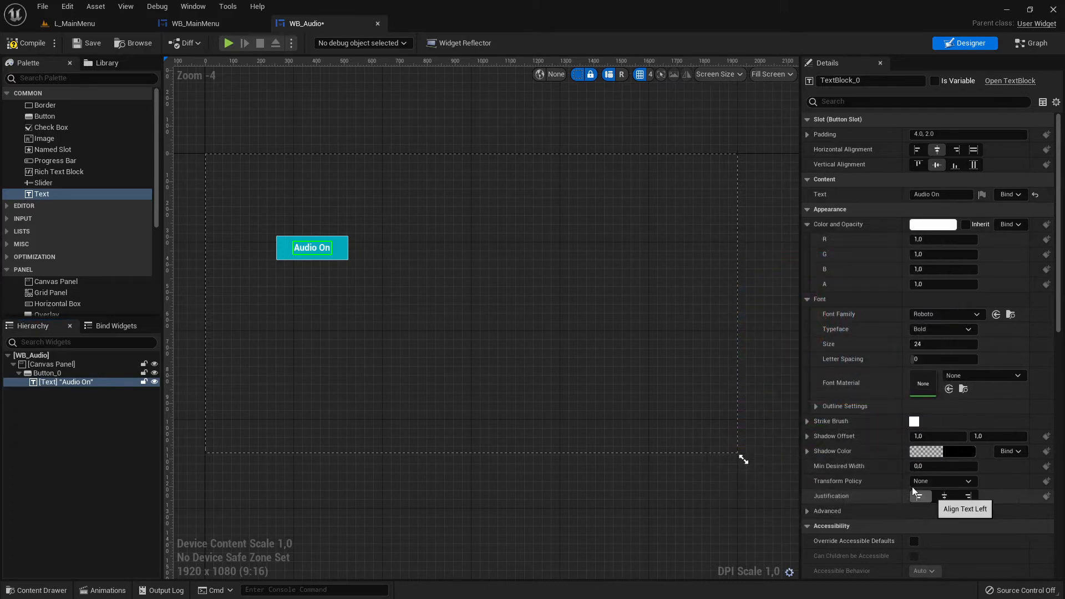
Try a font size of 48 on the Audio On text
left_click(594, 353)
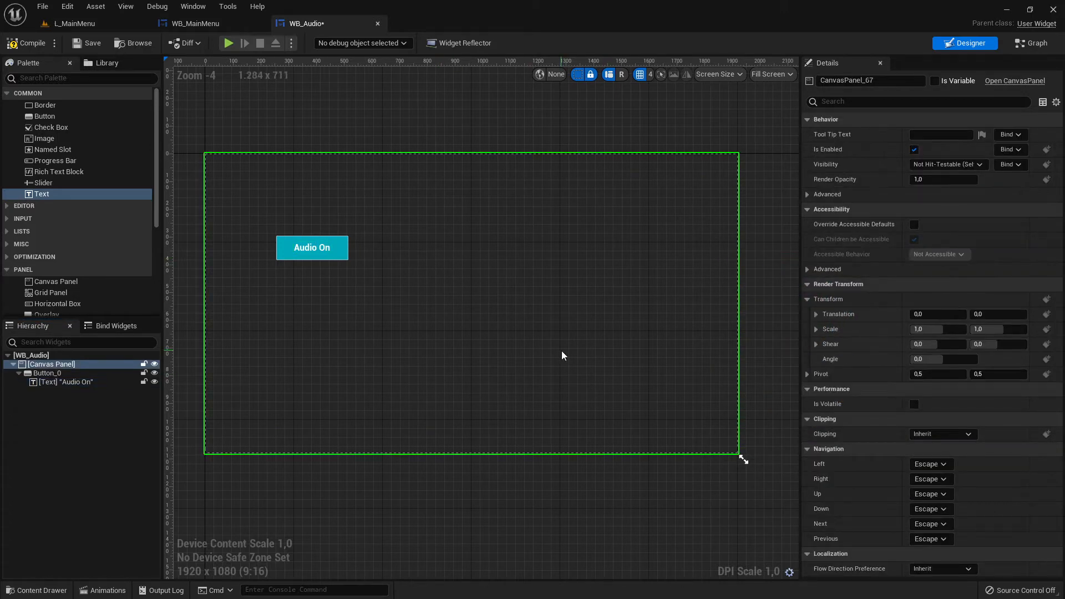
left_click(312, 247)
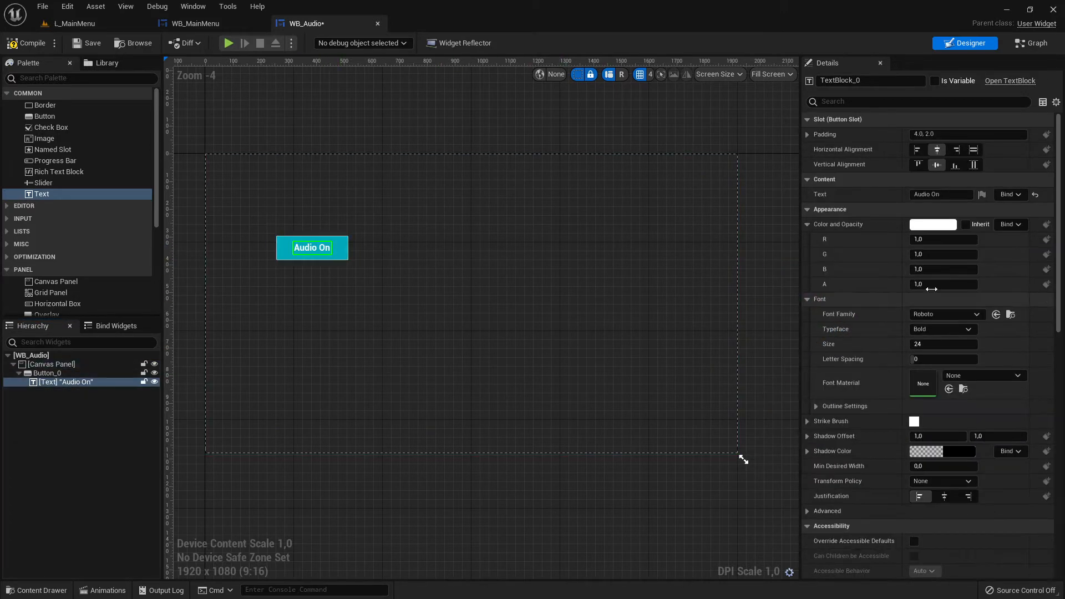
left_click(943, 344)
type("32")
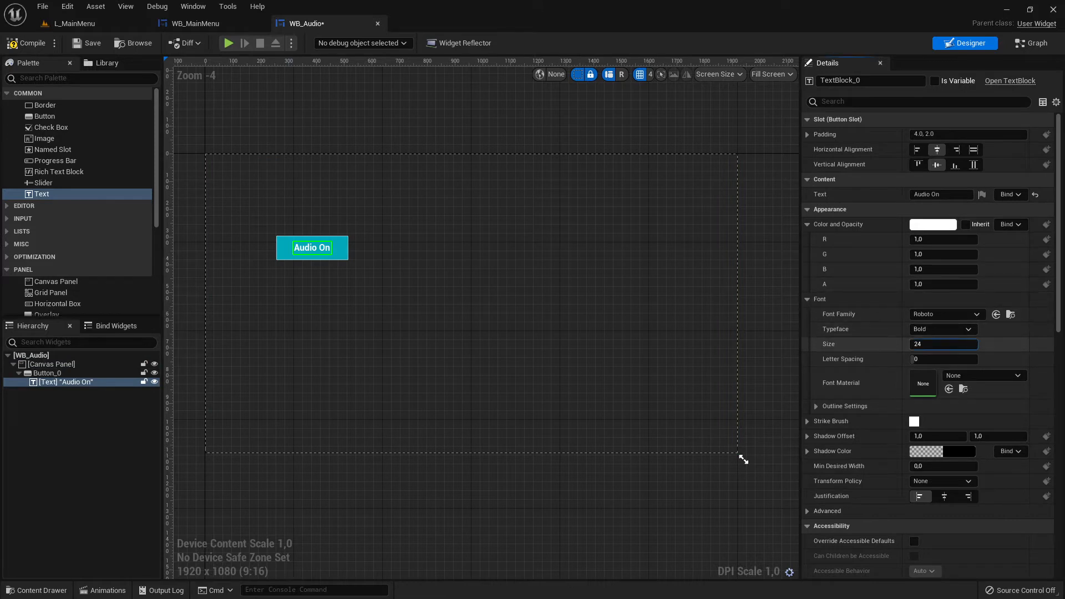
key("Return")
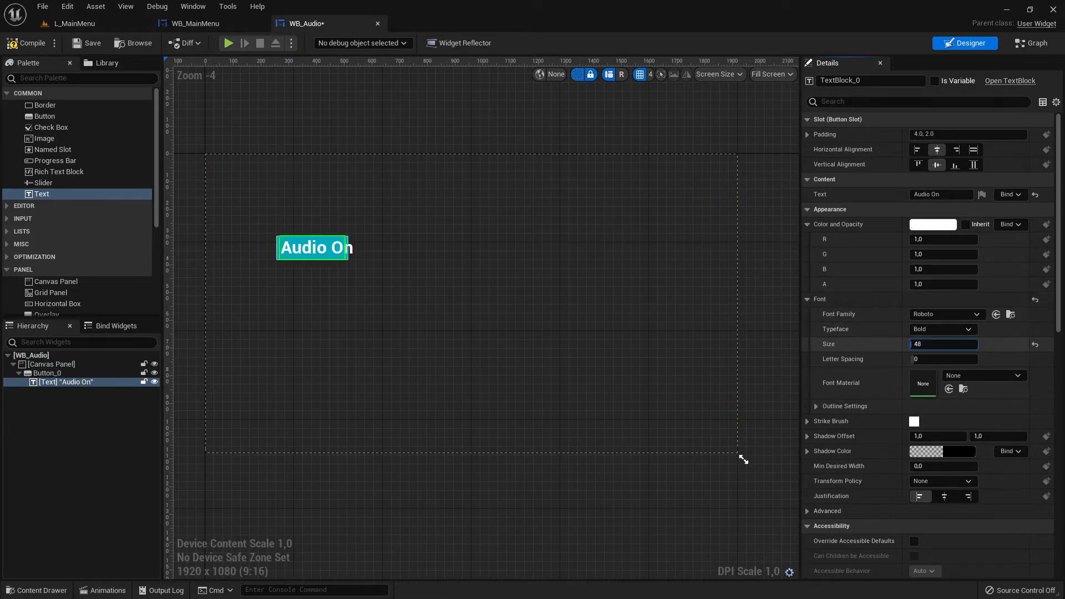
Enlarge the Audio On button to about 328 x 120 and set its text's font size to 48
left_click(349, 249)
mouse_move(350, 232)
left_mouse_down()
mouse_move(368, 223)
mouse_move(350, 240)
left_mouse_up()
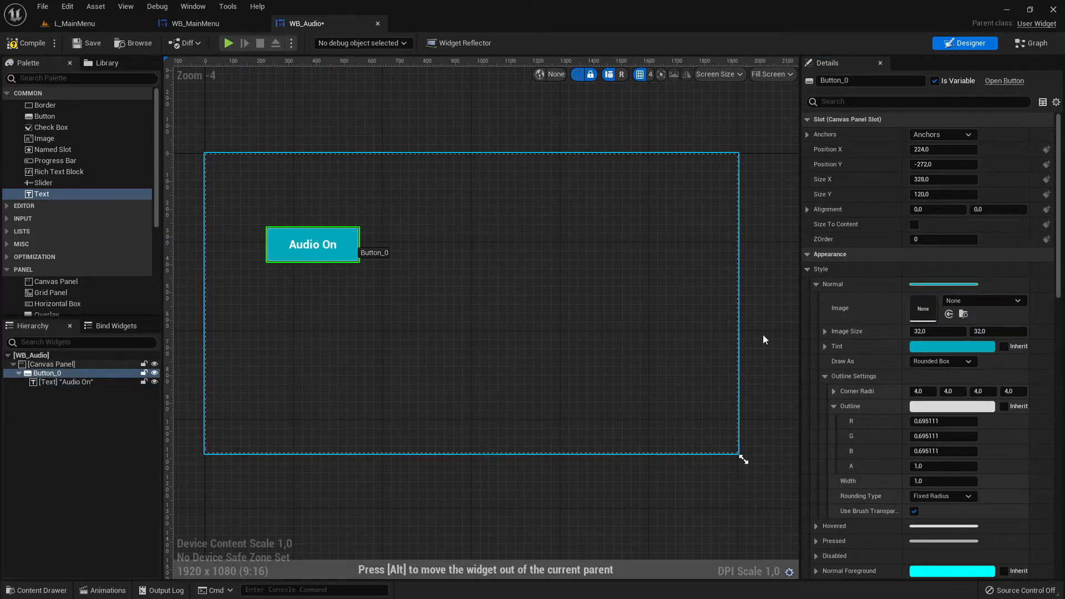
left_click(332, 246)
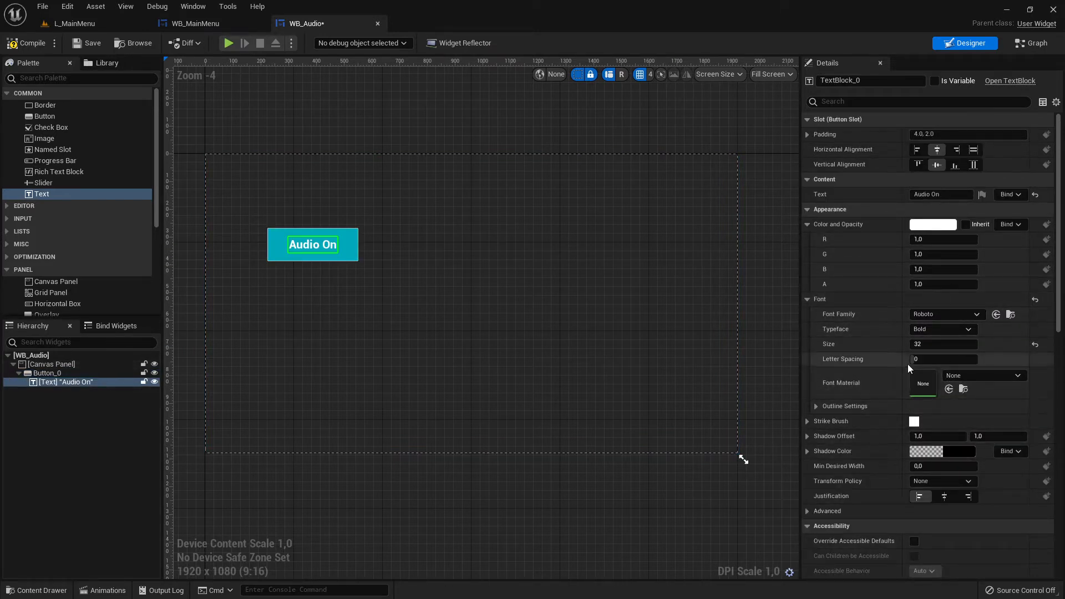
left_click(943, 343)
type("48")
key("Return")
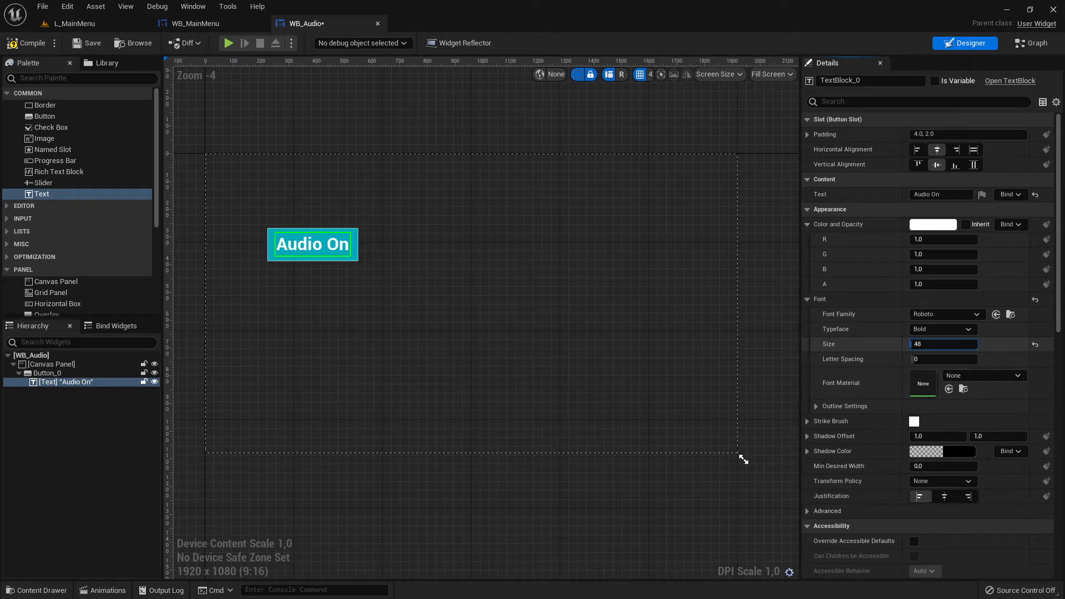
Rename the Audio On button widget as Btn_AudioOn
left_click(533, 298)
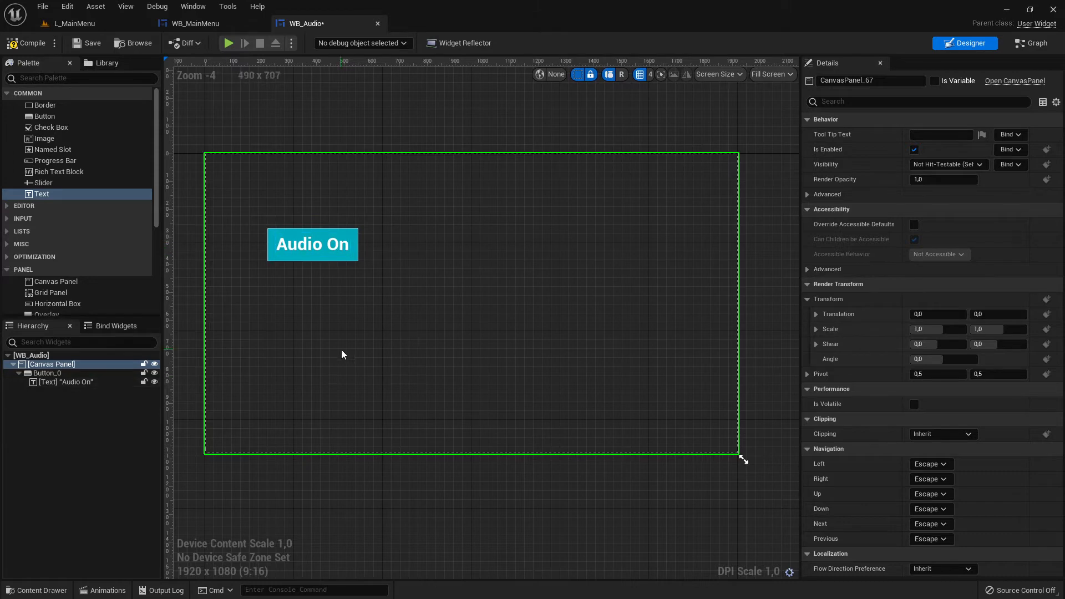
left_click(348, 240)
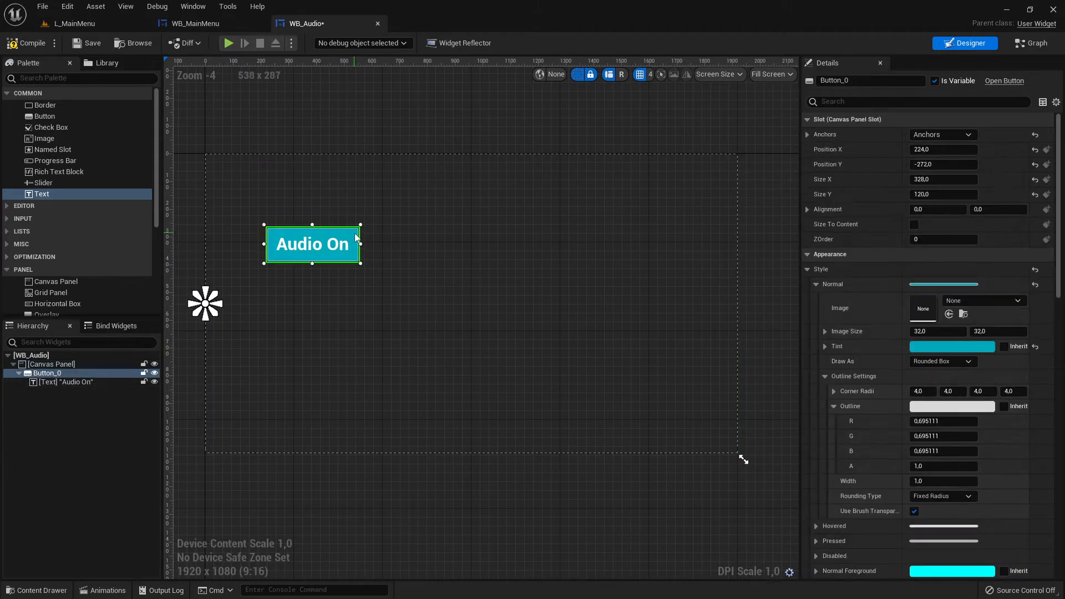
left_click(50, 373)
key("F2")
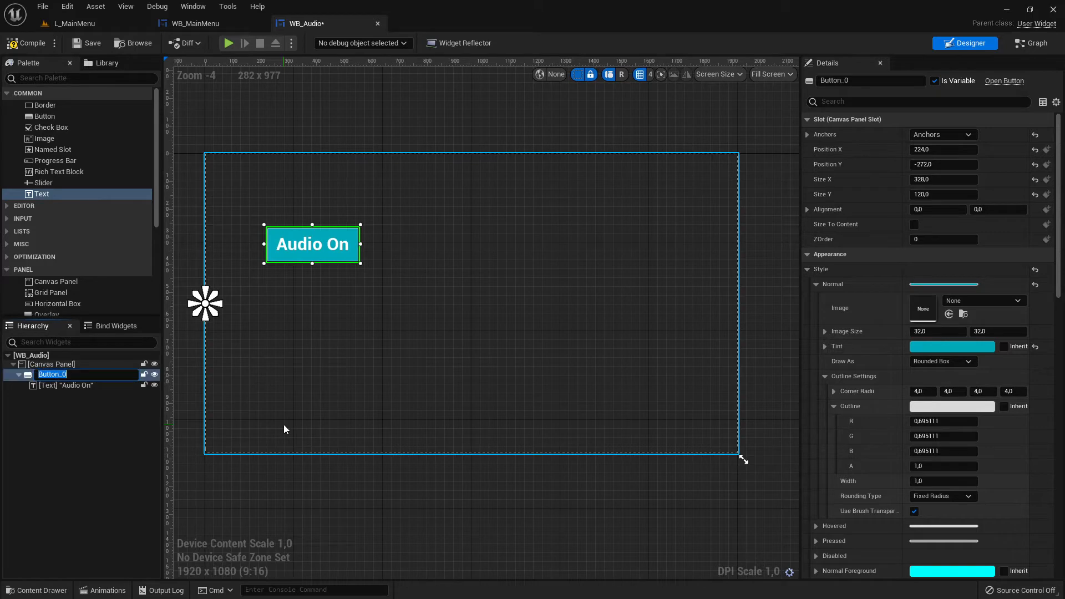
key("BackSpace")
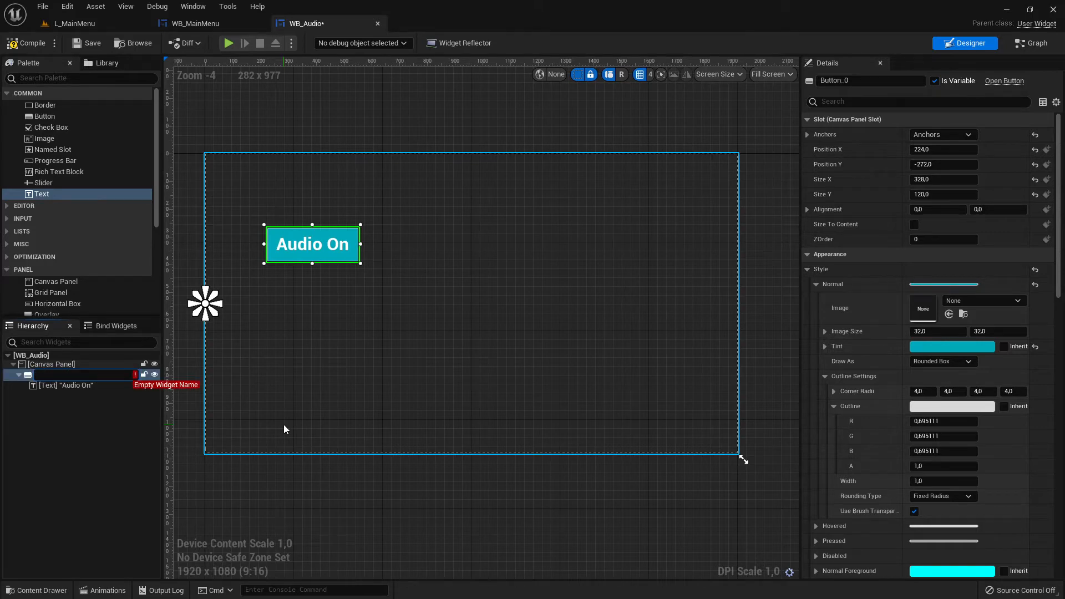
type("Btn_AudioOn")
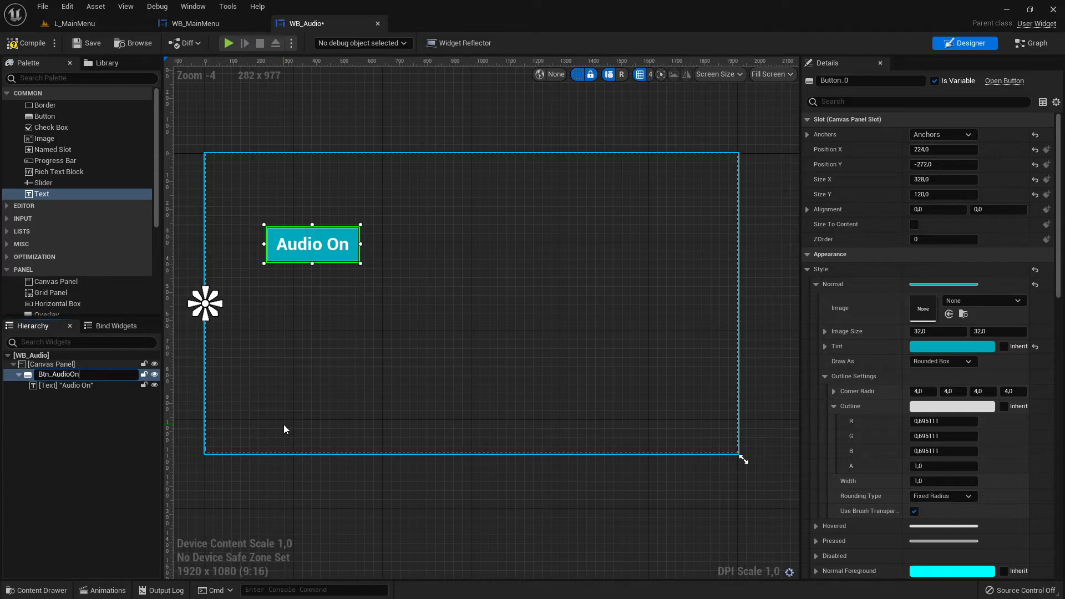
key("Return")
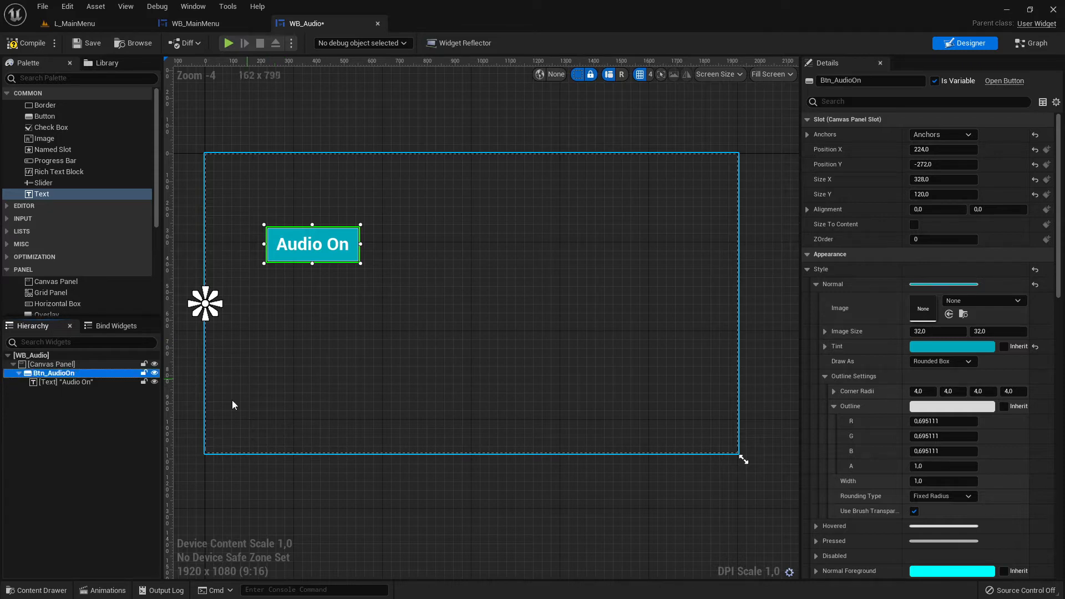
Duplicate Btn_AudioOn, place the copy below the original at about X 220, Y -92, and change the copy's text to "Audio Off"
left_click(69, 382)
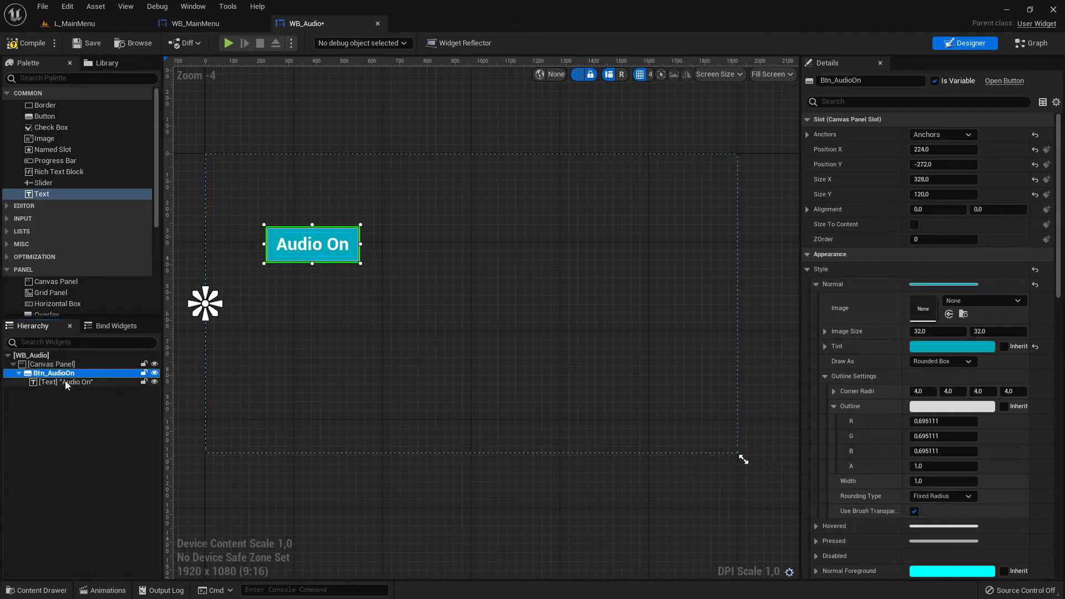
left_click(361, 231)
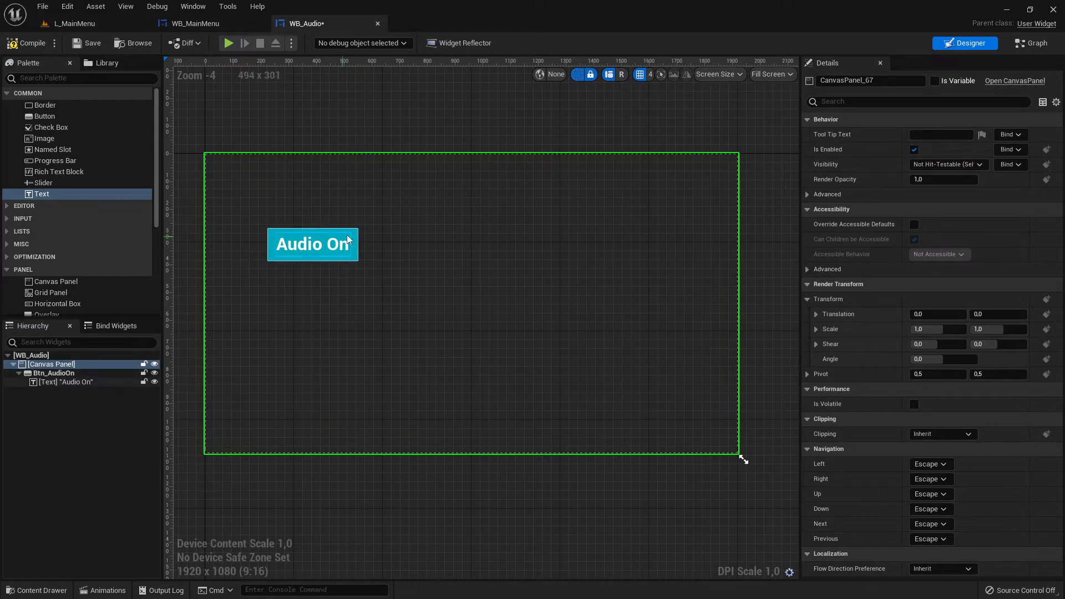
left_click(347, 237)
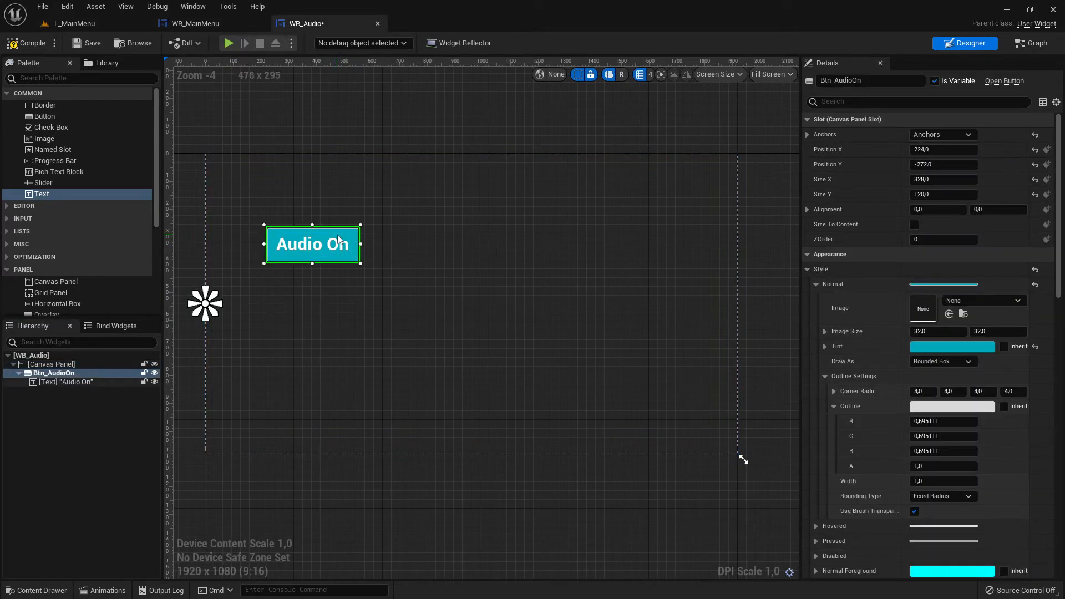
right_click(75, 374)
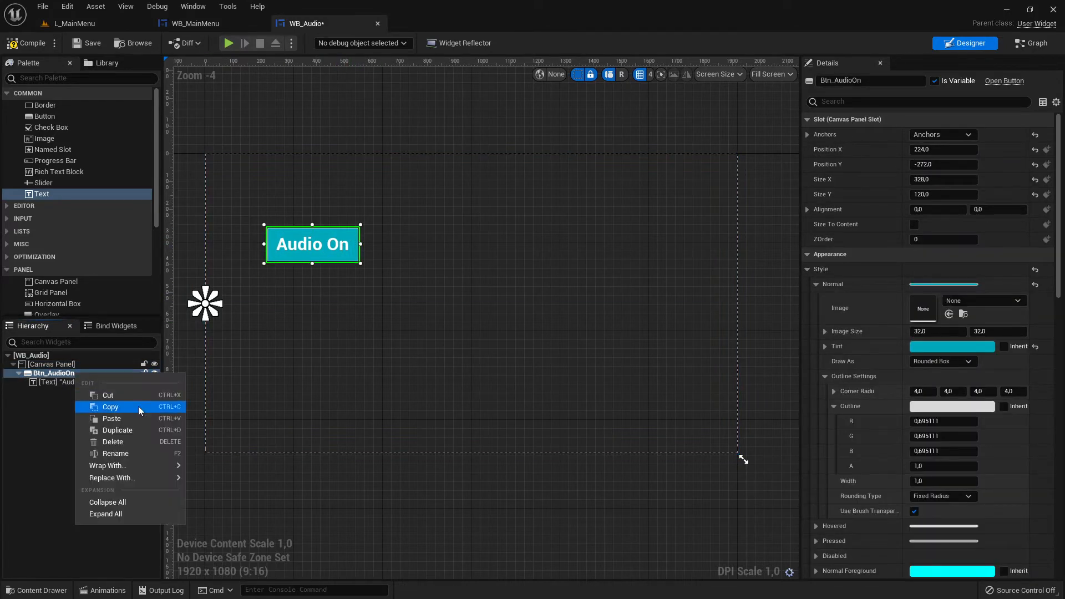
left_click(141, 431)
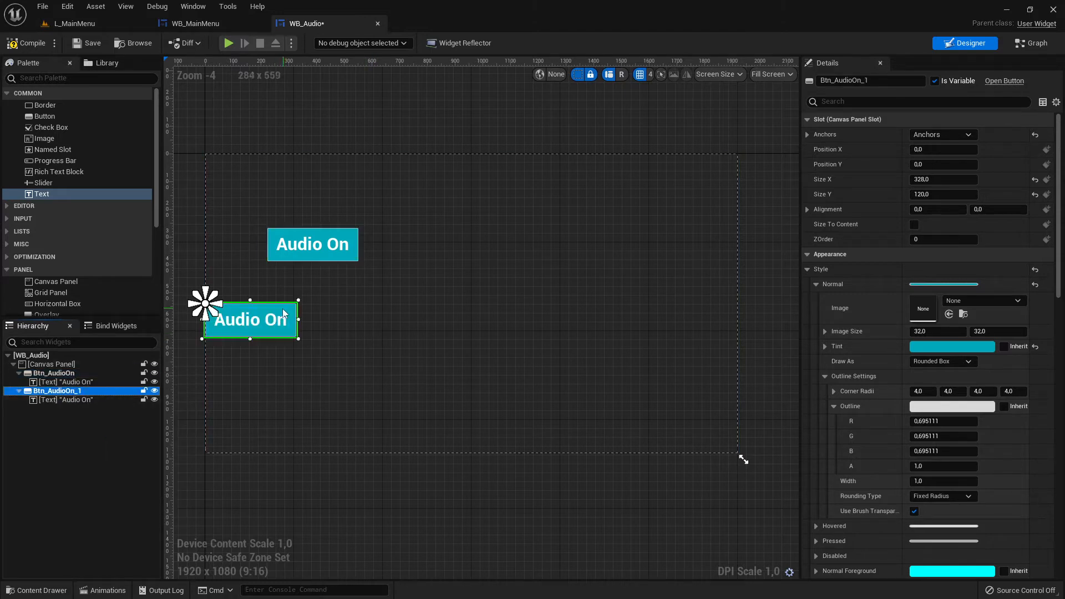
left_click_drag(284, 314, 342, 288)
left_click(343, 298)
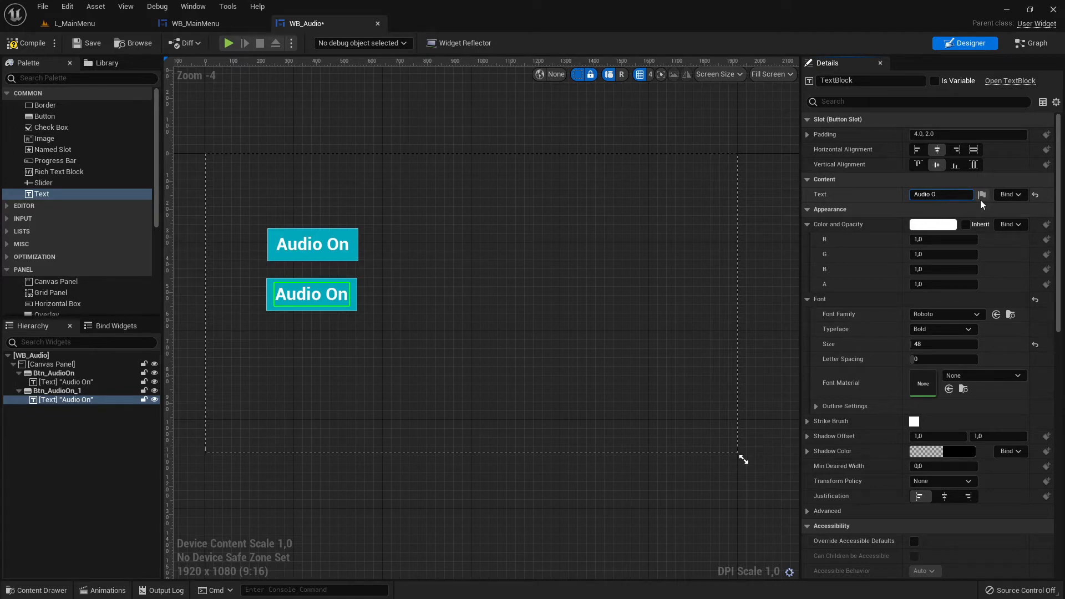
type("ff")
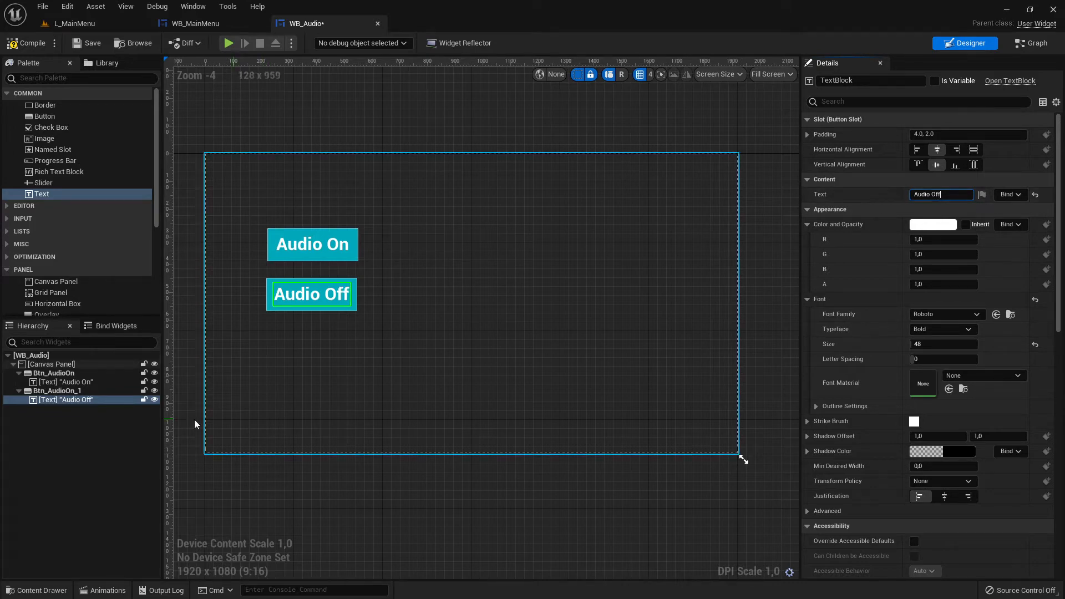
Rename the duplicated button as Btn_AudioOff and save the WB_Audio widget
left_click(81, 392)
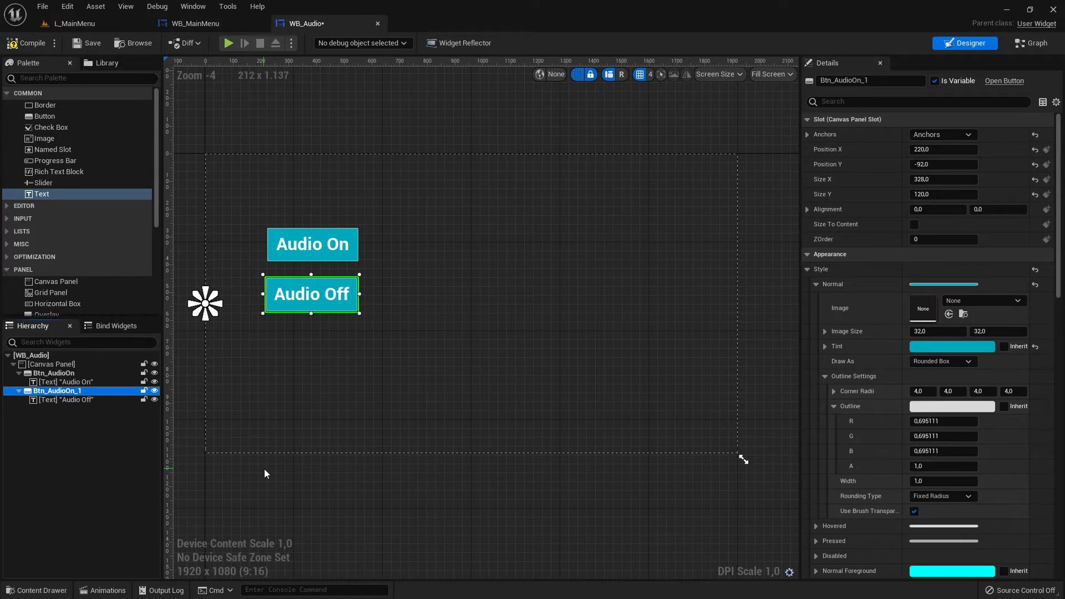
key("F2")
key("End")
key("BackSpace")
key("BackSpace")
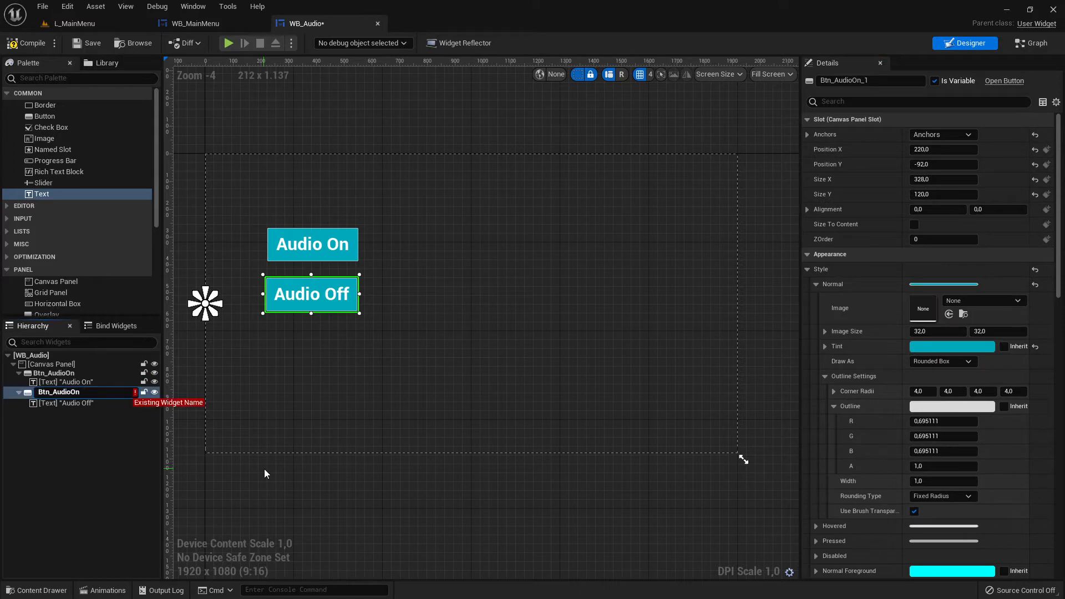
key("BackSpace")
type("ff")
key("Return")
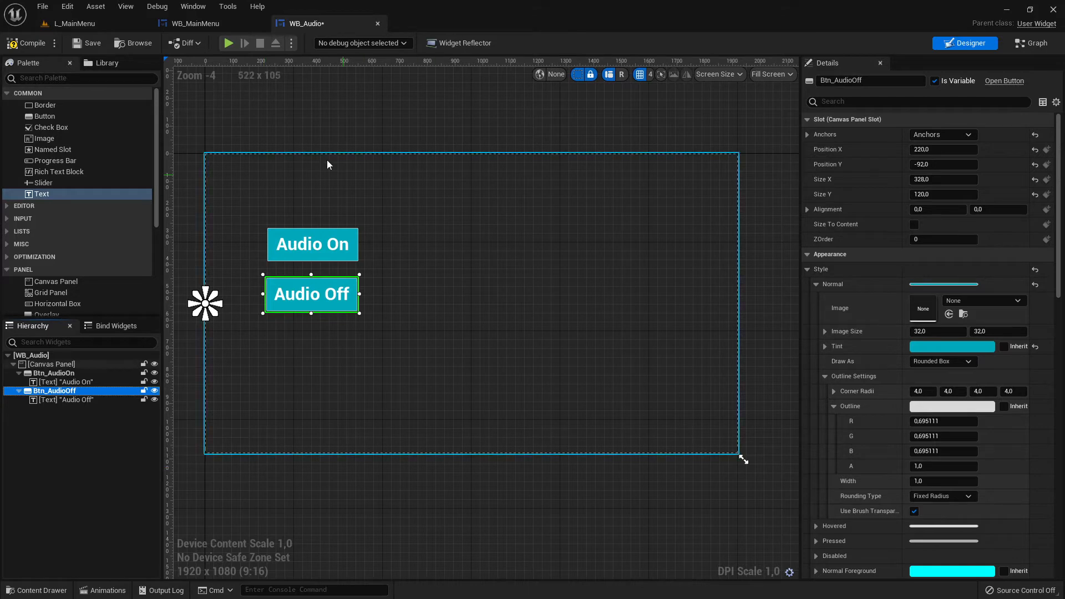
left_click(88, 44)
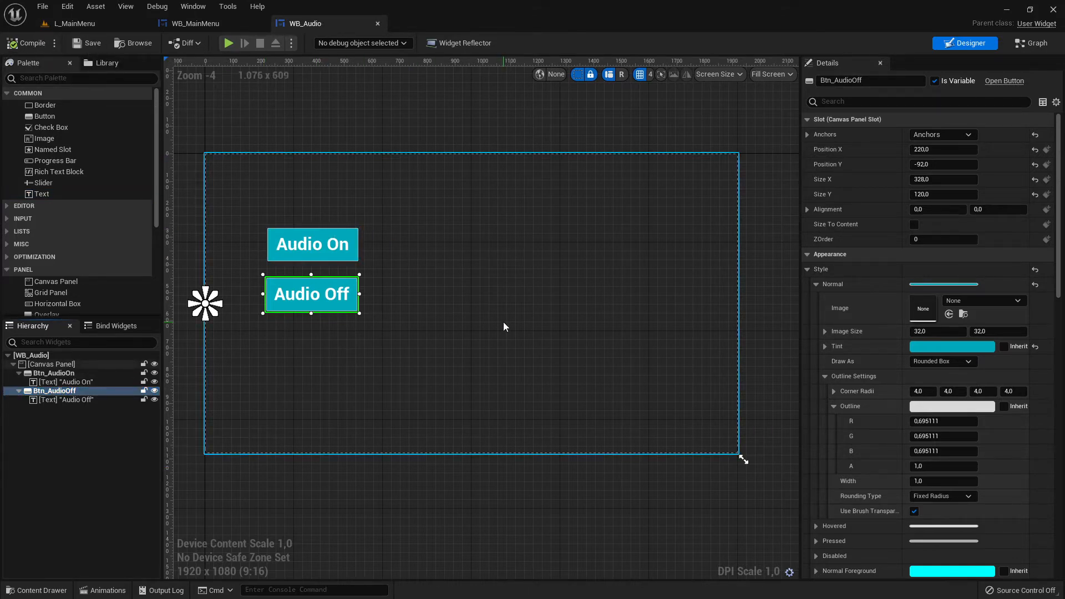
In WB_MainMenu's event graph, connect Remove All Widgets to the Construct node and set that node's class to WB_Audio
left_click(195, 24)
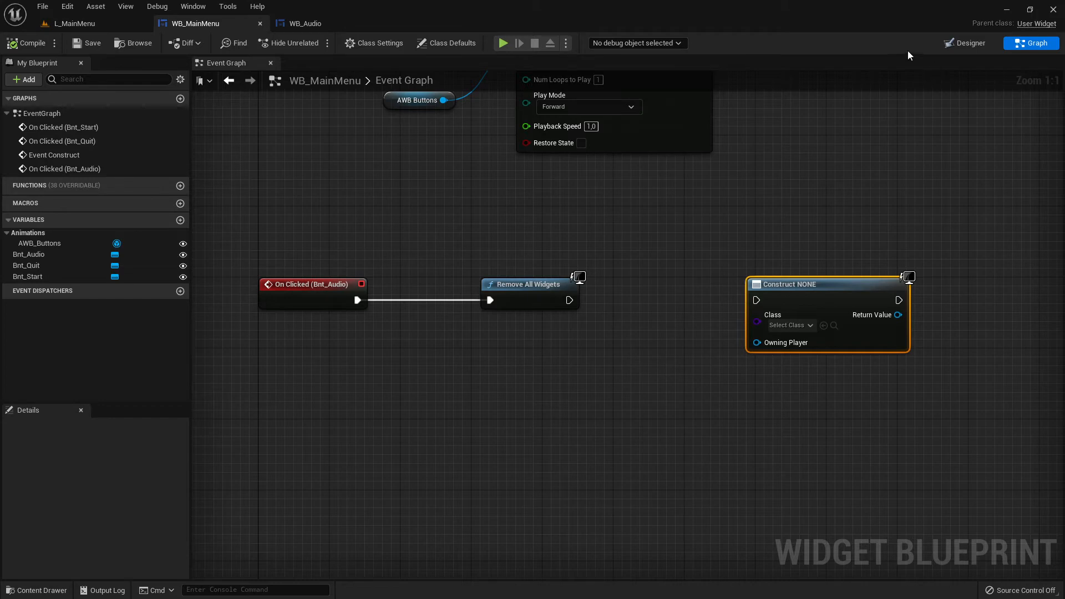
left_click(991, 45)
left_click(1030, 43)
right_click_drag(340, 231, 368, 346)
scroll(506, 373, "up", 1)
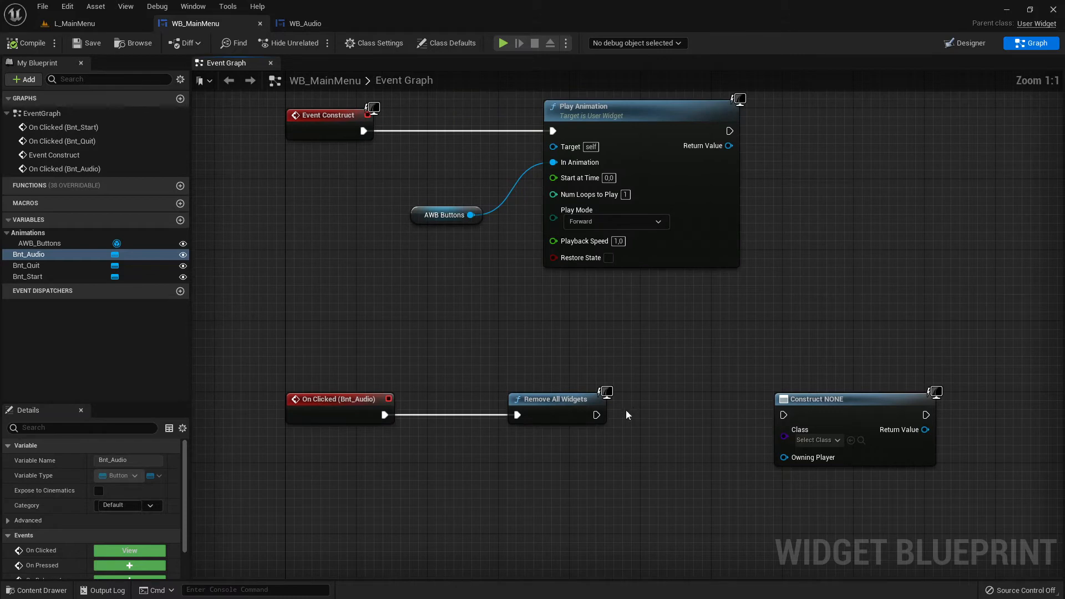
right_click_drag(620, 430, 523, 369)
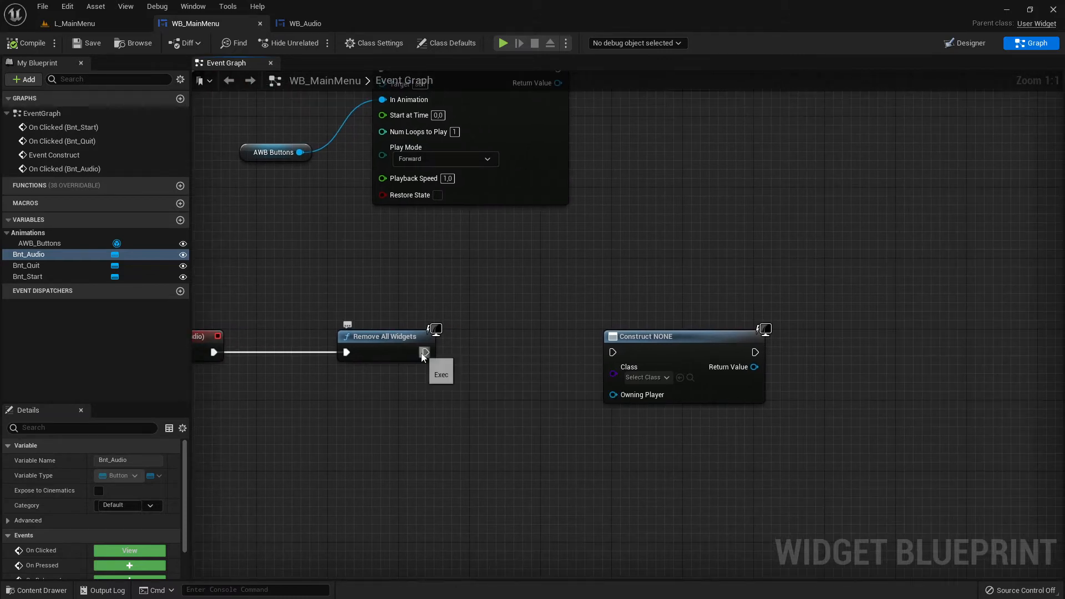
left_click_drag(425, 352, 613, 353)
right_click_drag(534, 388, 448, 351)
left_click(537, 339)
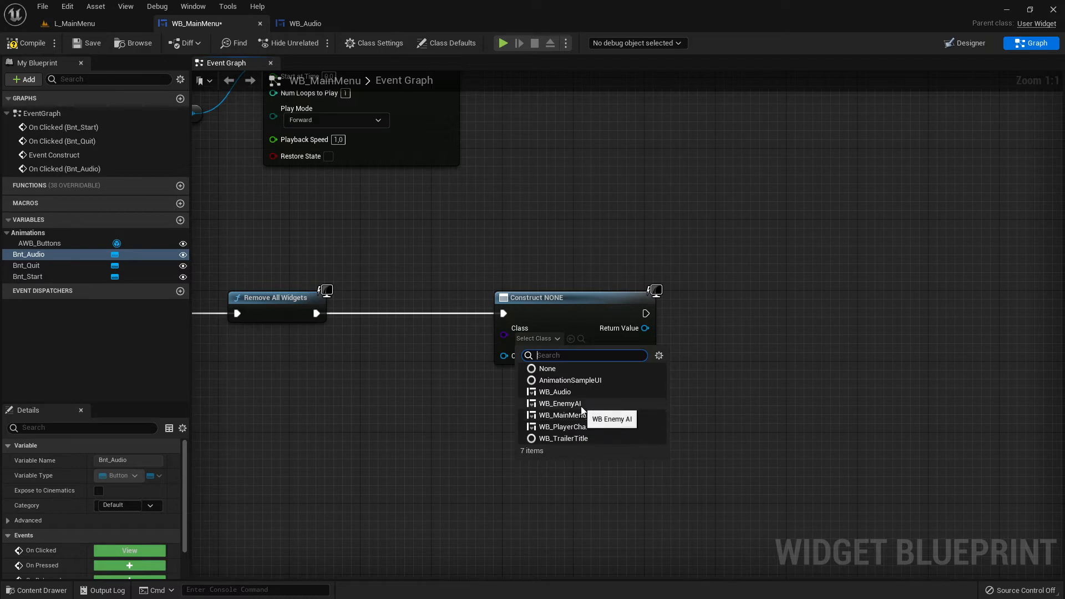
left_click(556, 392)
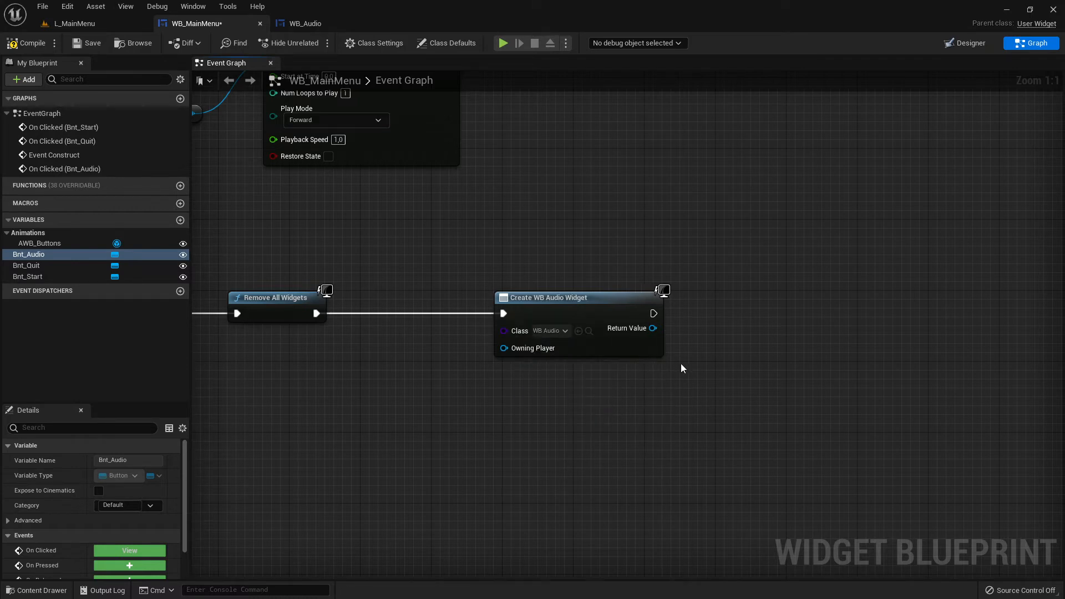
Add an Add to Viewport node fed by the Return Value of the Create WB Audio Widget node
right_click_drag(687, 354, 531, 357)
left_click_drag(466, 341, 630, 320)
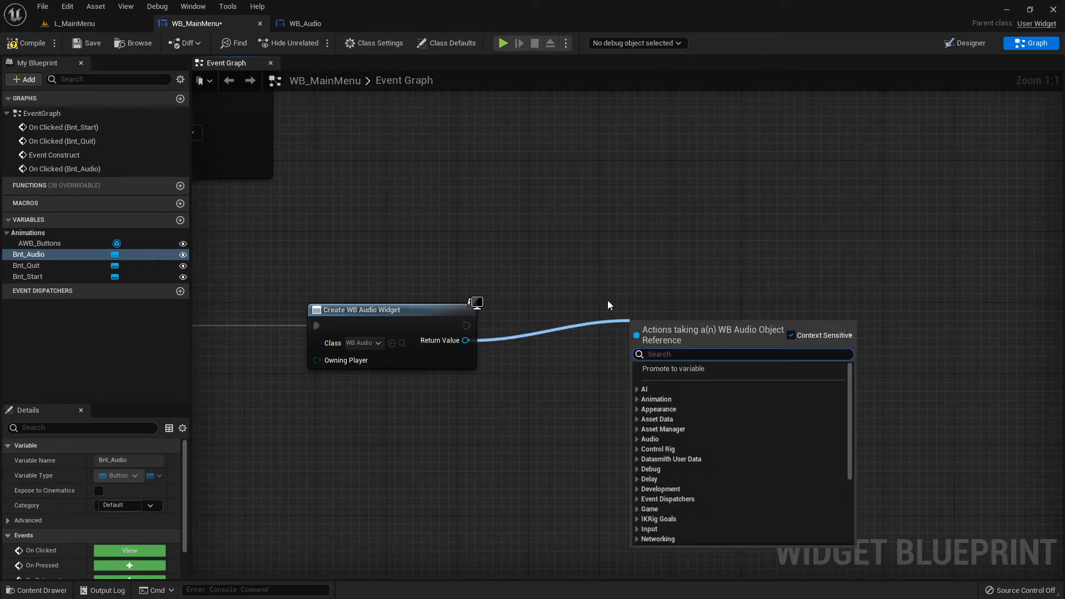
type("add to vie")
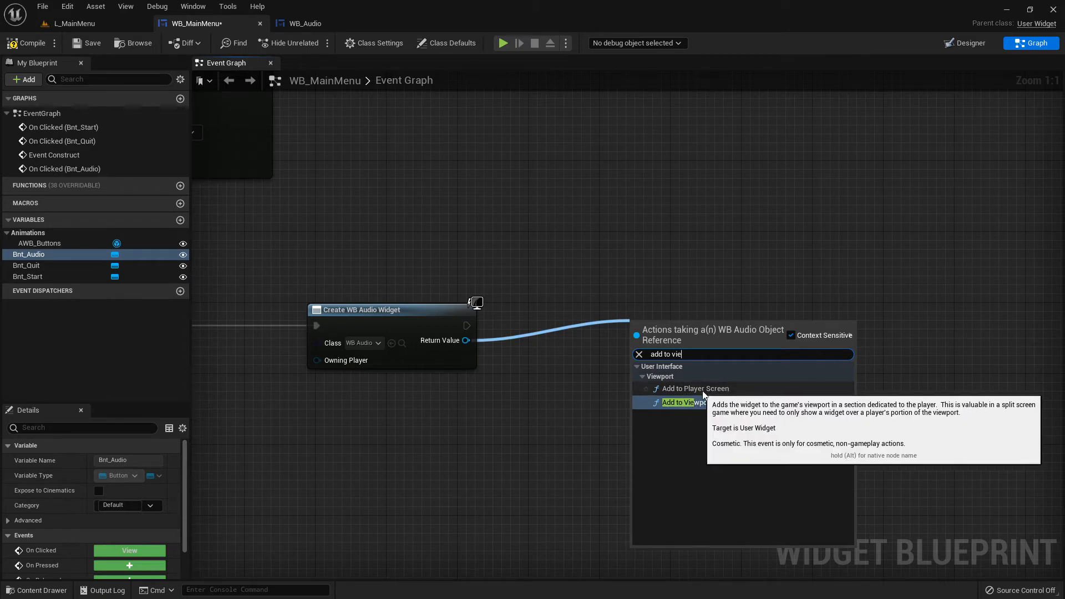
left_click(690, 402)
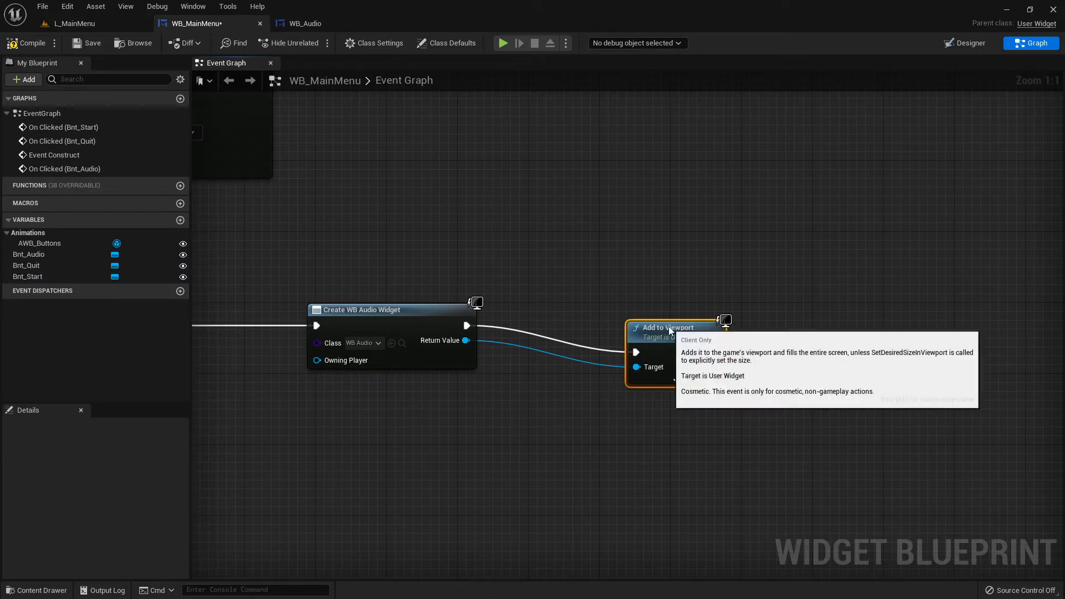
Move the Remove All Widgets node slightly closer to the Create WB Audio Widget node and save WB_MainMenu
scroll(568, 398, "down", 4)
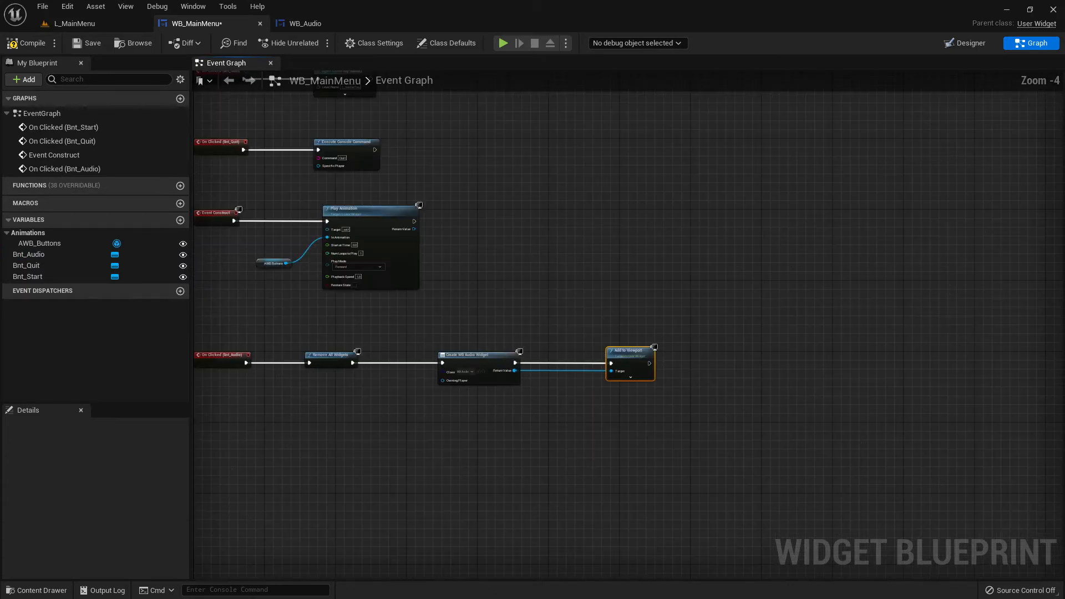
scroll(568, 404, "up", 3)
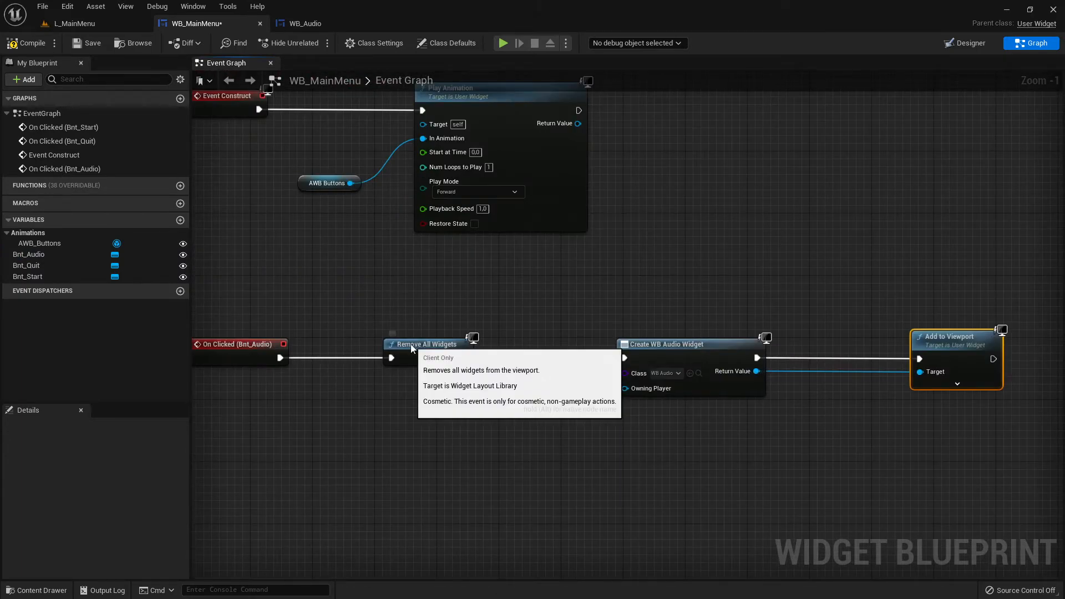
left_click_drag(410, 344, 441, 345)
right_click_drag(560, 401, 597, 400)
right_click_drag(572, 318, 499, 324)
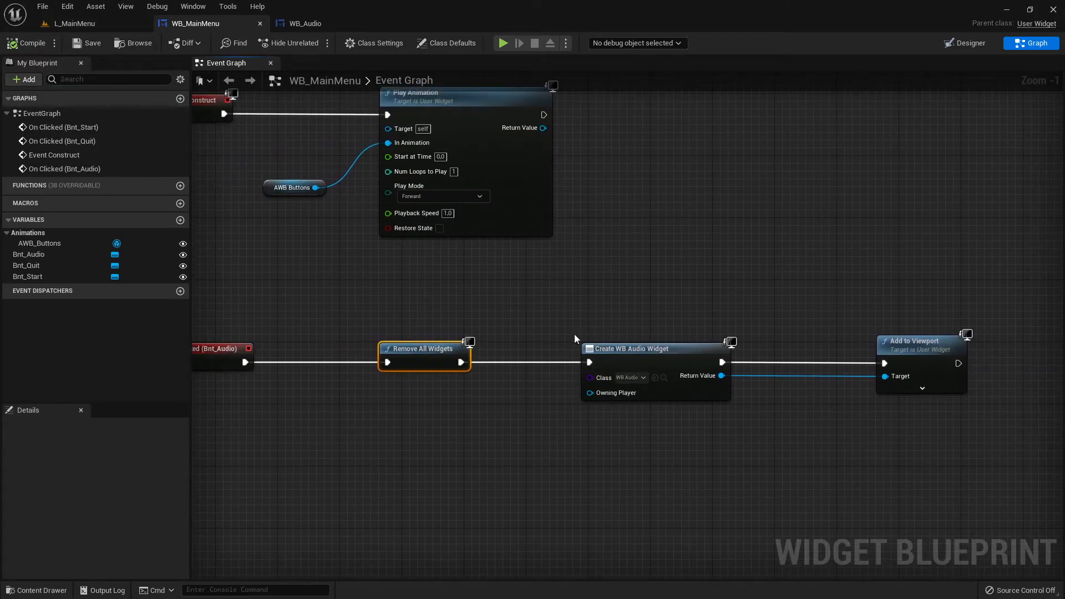
Play-test the L_MainMenu level, choose Audio in the menu to check that the audio widget opens, and stop the session
left_click(966, 45)
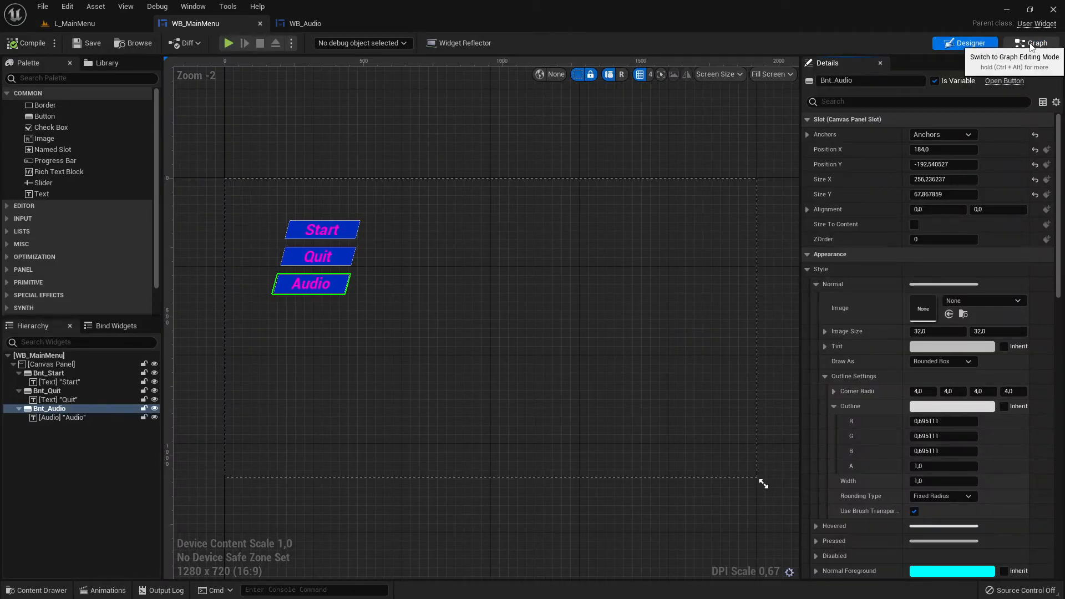
left_click(127, 23)
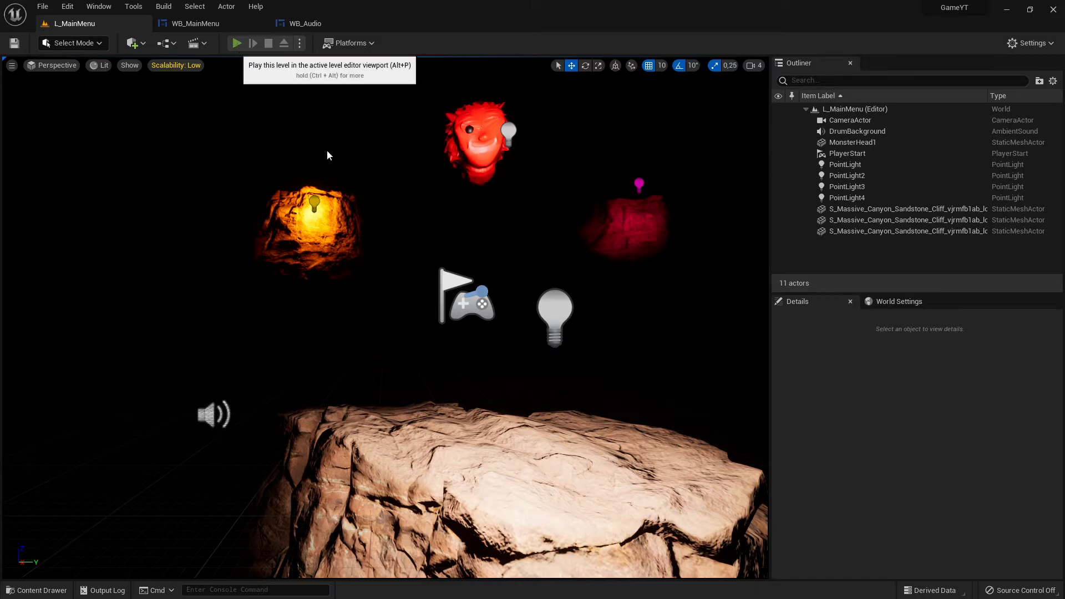
left_click(237, 43)
left_click(191, 245)
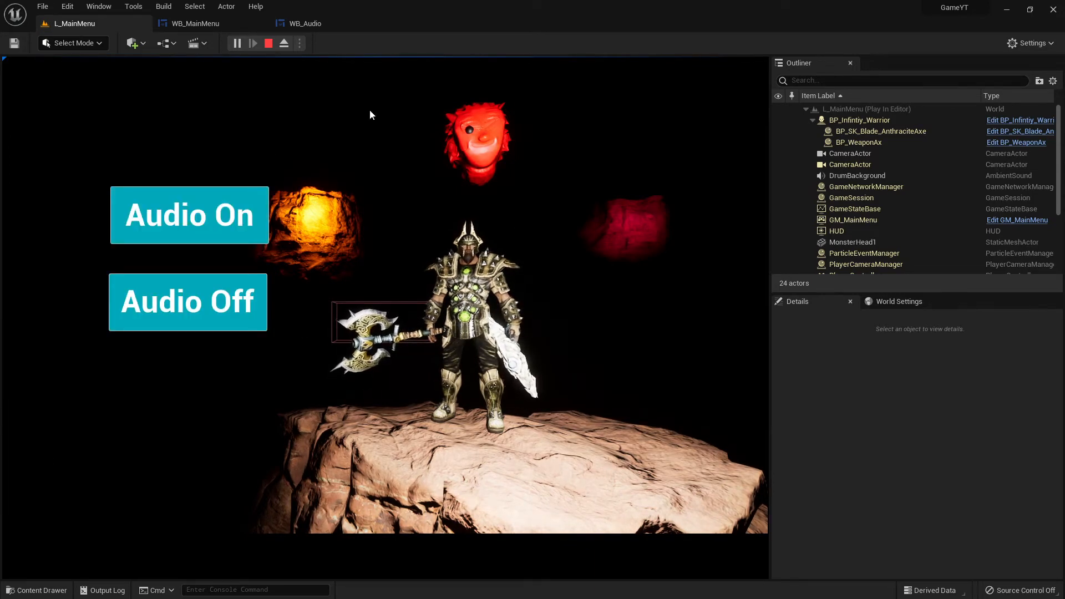
left_click(269, 43)
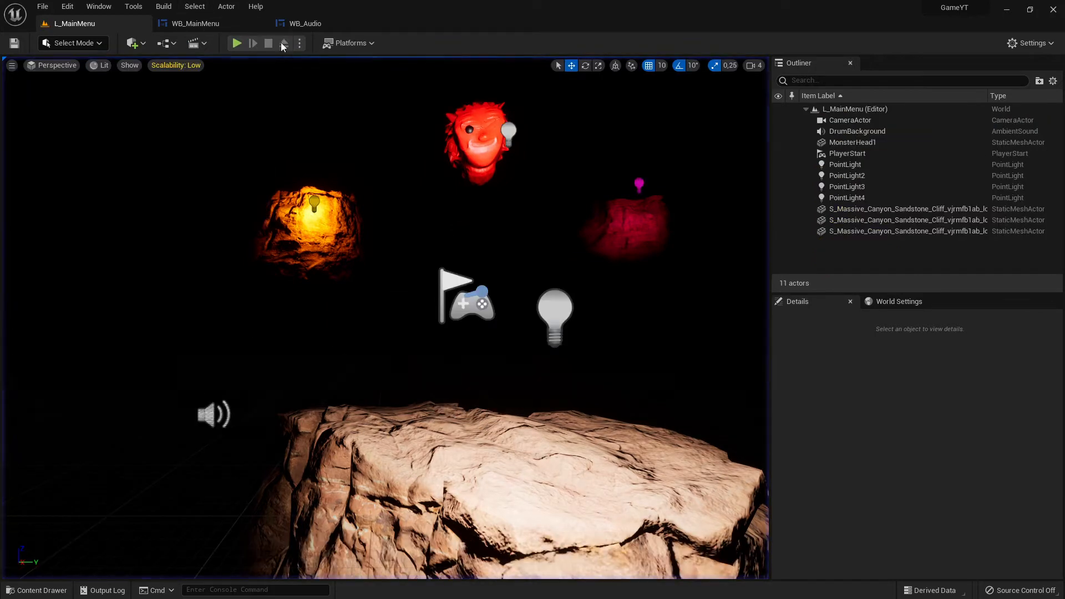
Duplicate the Audio Off button in WB_Audio and place the copy below the original at about position 220, 100
left_click(308, 23)
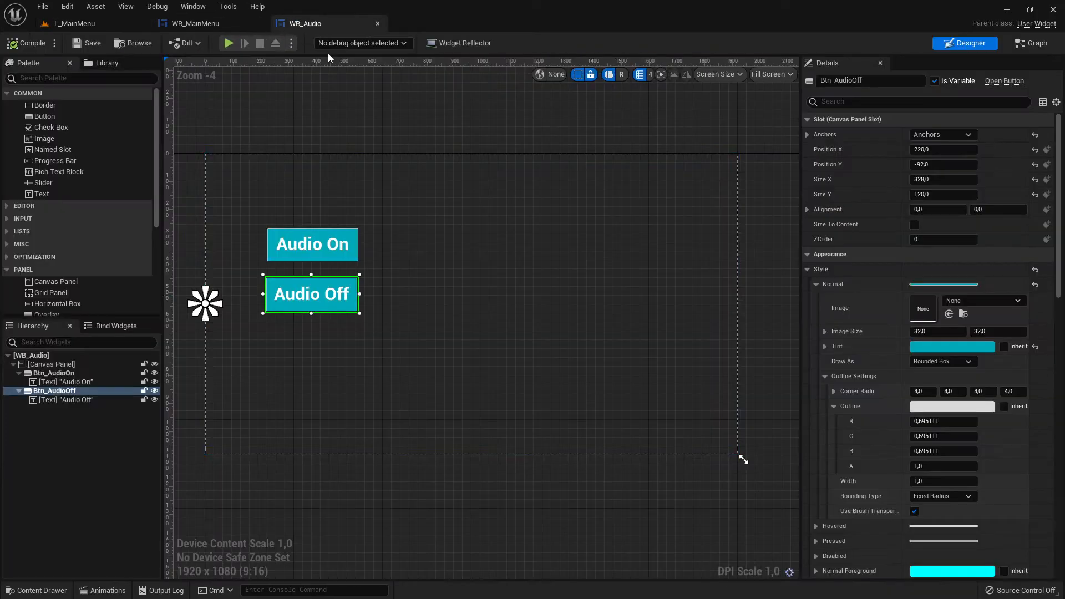
right_click(348, 301)
left_click(342, 317)
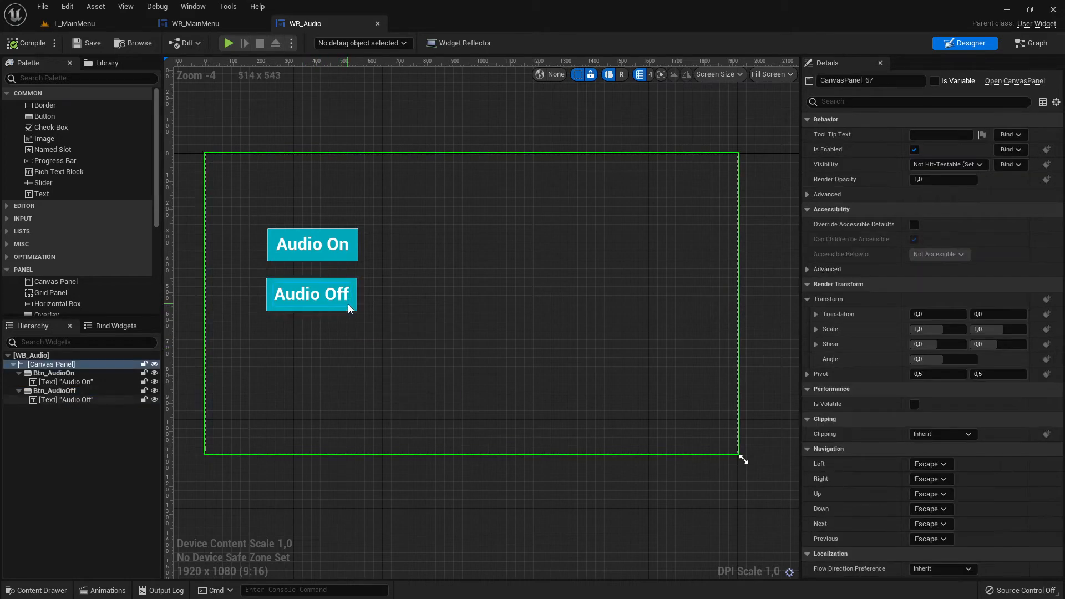
left_click(349, 306)
right_click(58, 391)
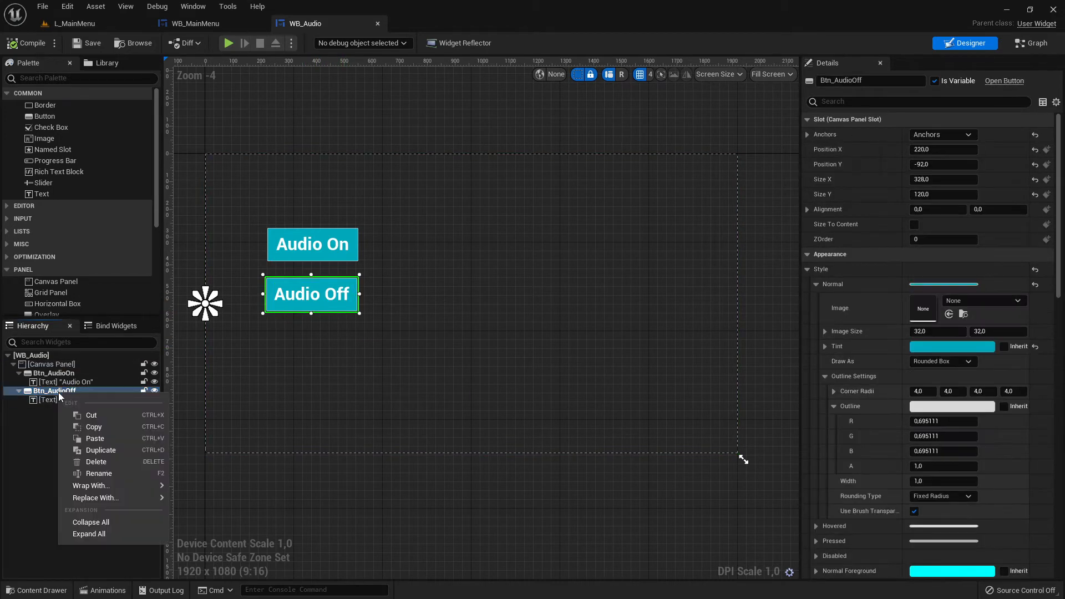
left_click(131, 448)
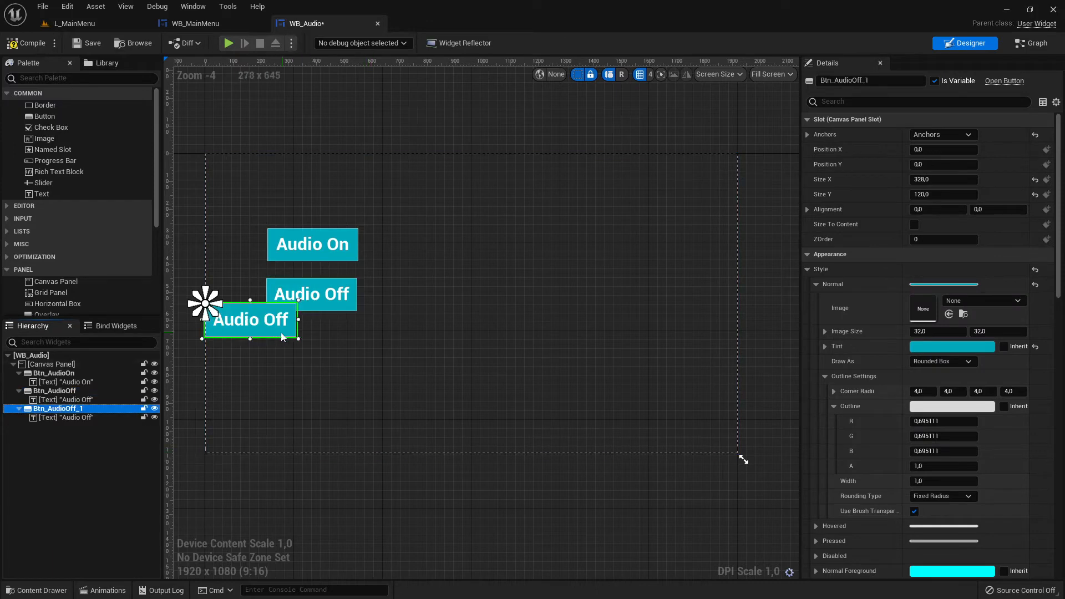
left_click_drag(282, 337, 343, 366)
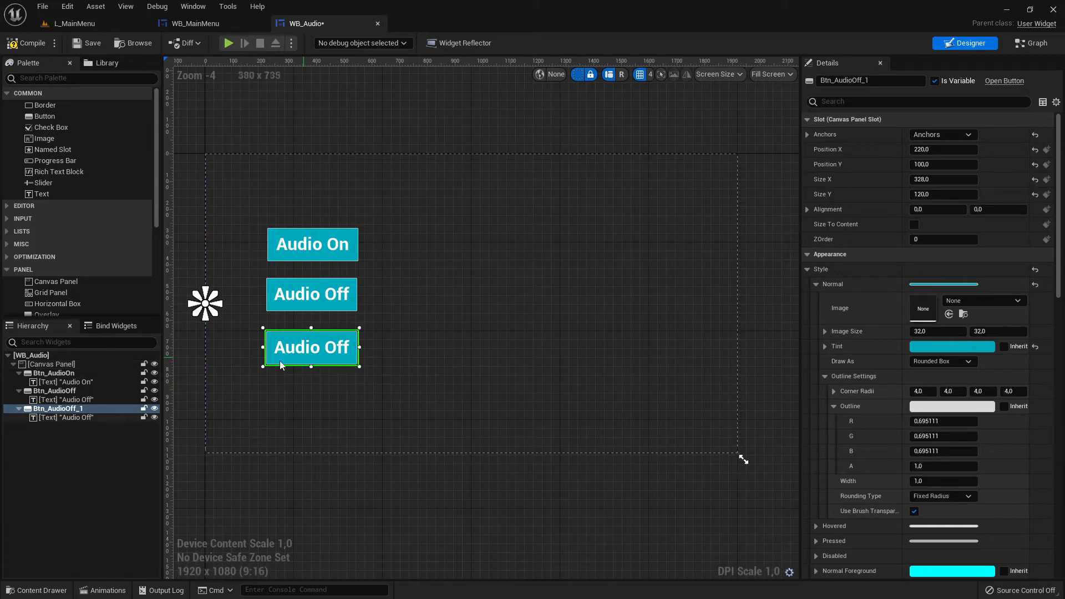
Change the duplicated button's text to Main Menu
left_click(61, 417)
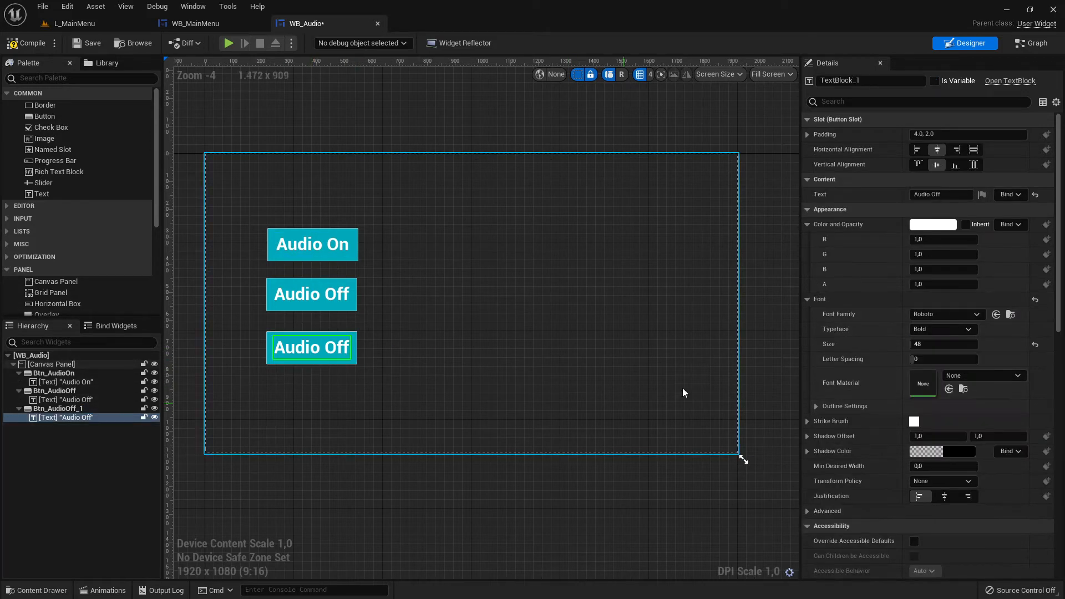
left_click(938, 194)
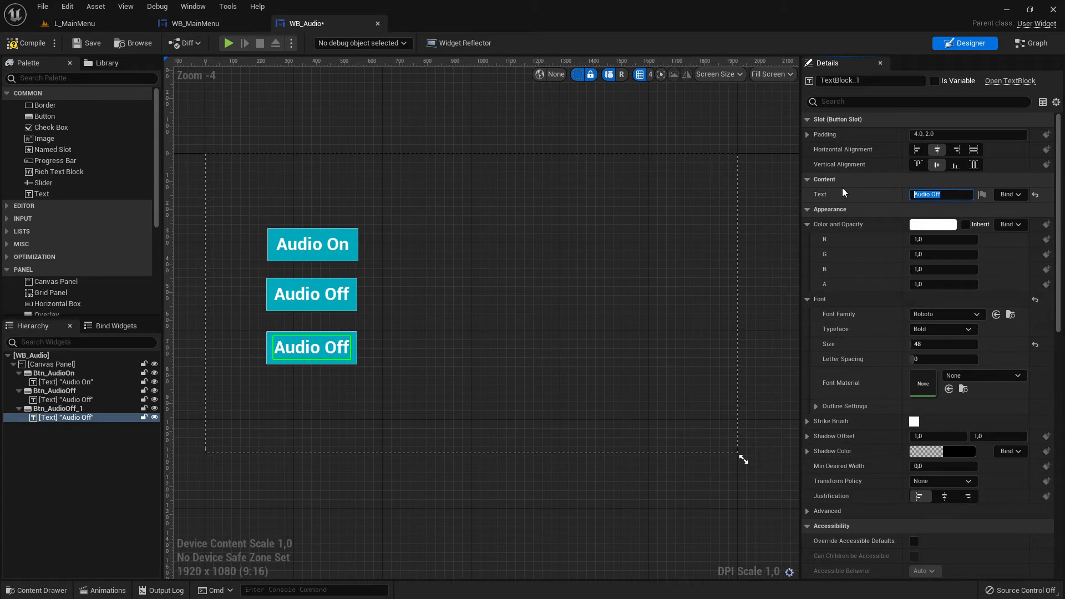
type("Main Menu")
key("Return")
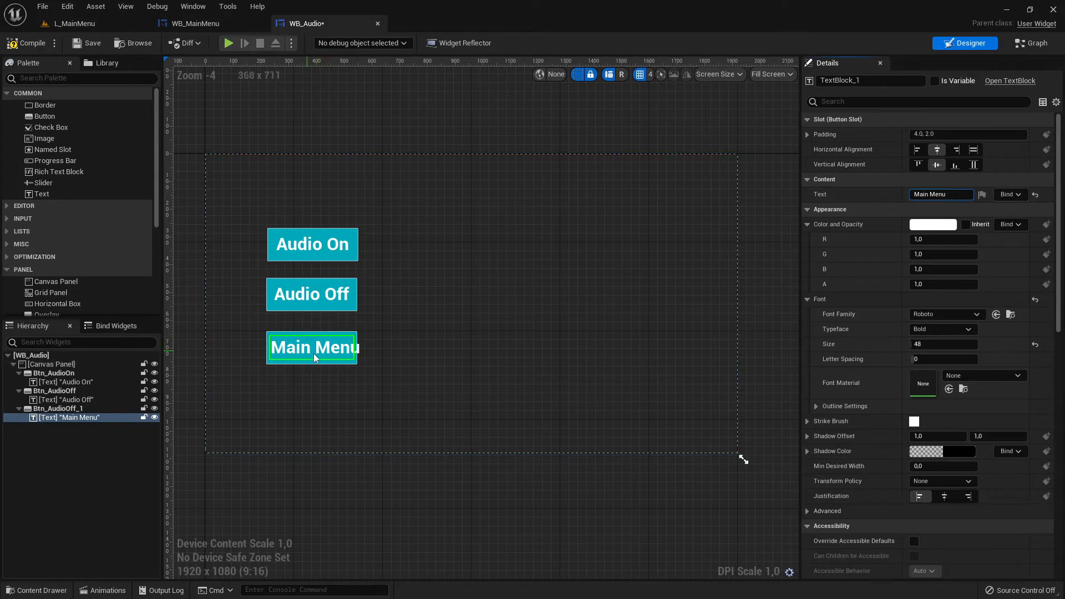
Widen the Main Menu button to 368 and move it above the Audio On button, at about position 228, -460
left_click(351, 361)
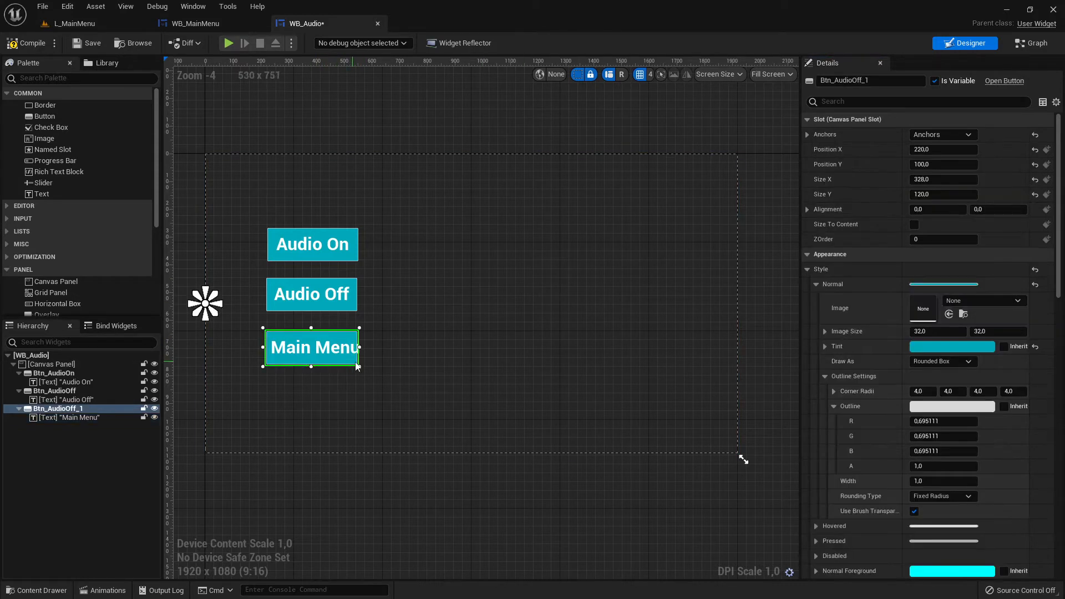
left_click(437, 318)
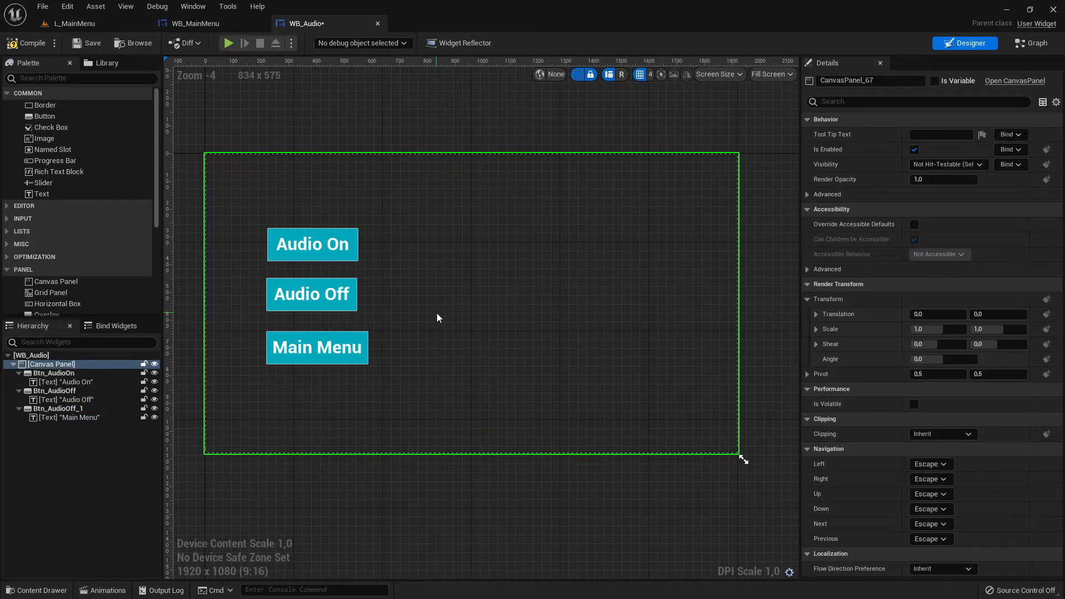
left_click(361, 349)
left_click_drag(365, 350, 369, 195)
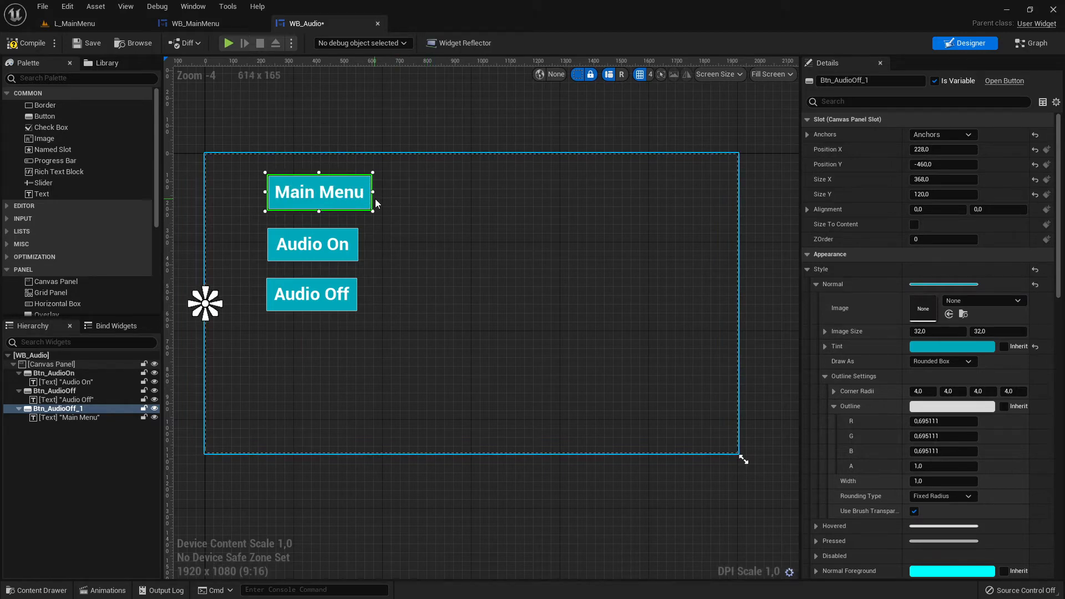
Try to move the Main Menu, Audio On and Audio Off buttons down together
left_click(352, 244, "ctrl")
left_click(352, 303, "ctrl")
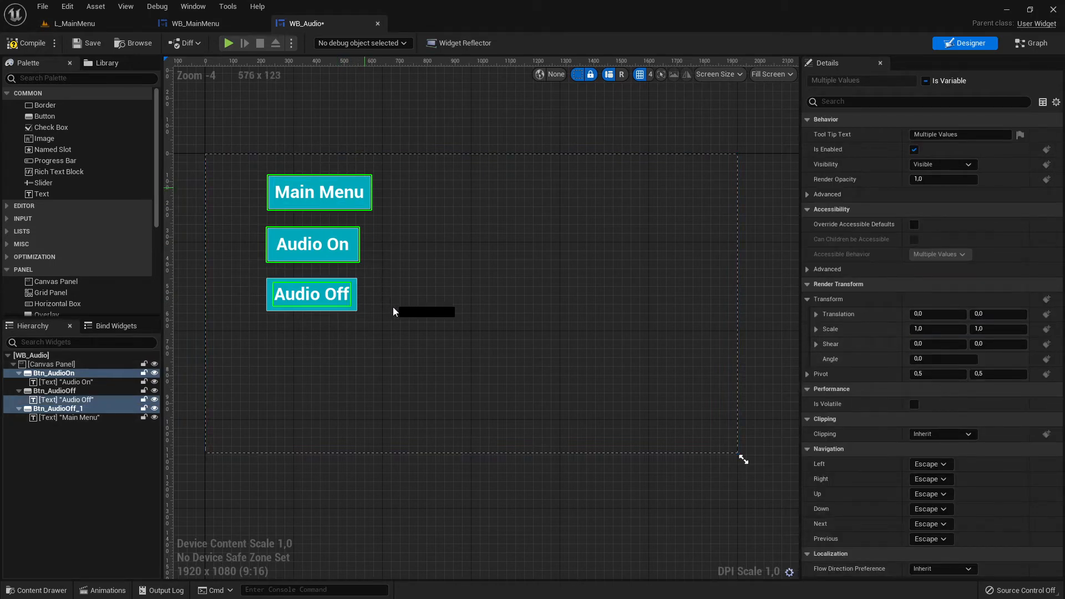
left_click_drag(368, 186, 375, 243)
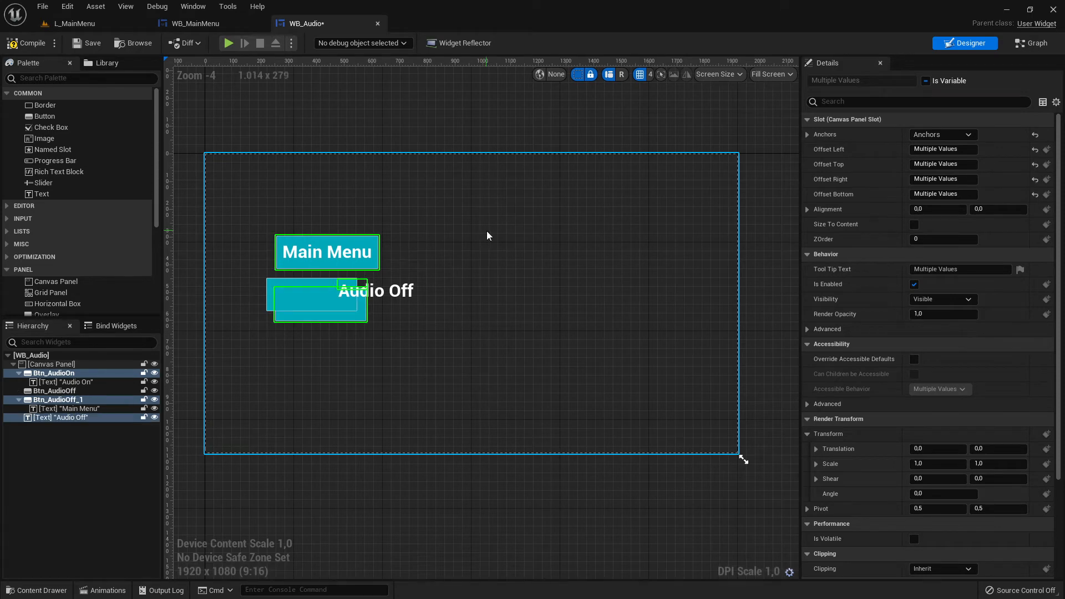
key("ctrl+z")
left_click(434, 317)
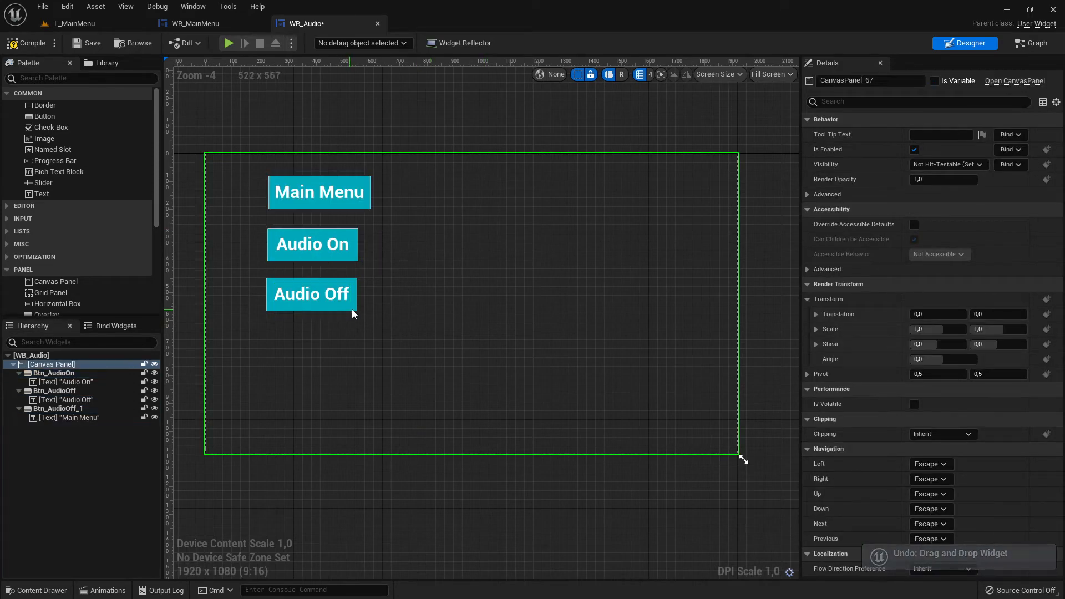
Move all three buttons with their texts down together, with Main Menu at about position 260, -304, and compile and save WB_Audio
left_click(55, 408)
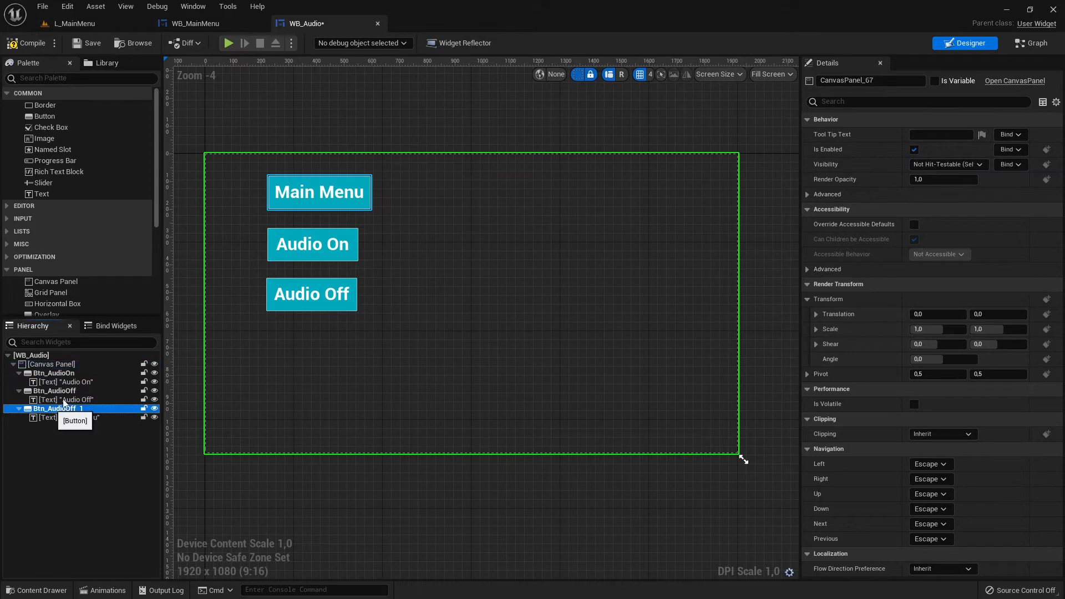
left_click(63, 391, "shift")
left_click(56, 372, "shift")
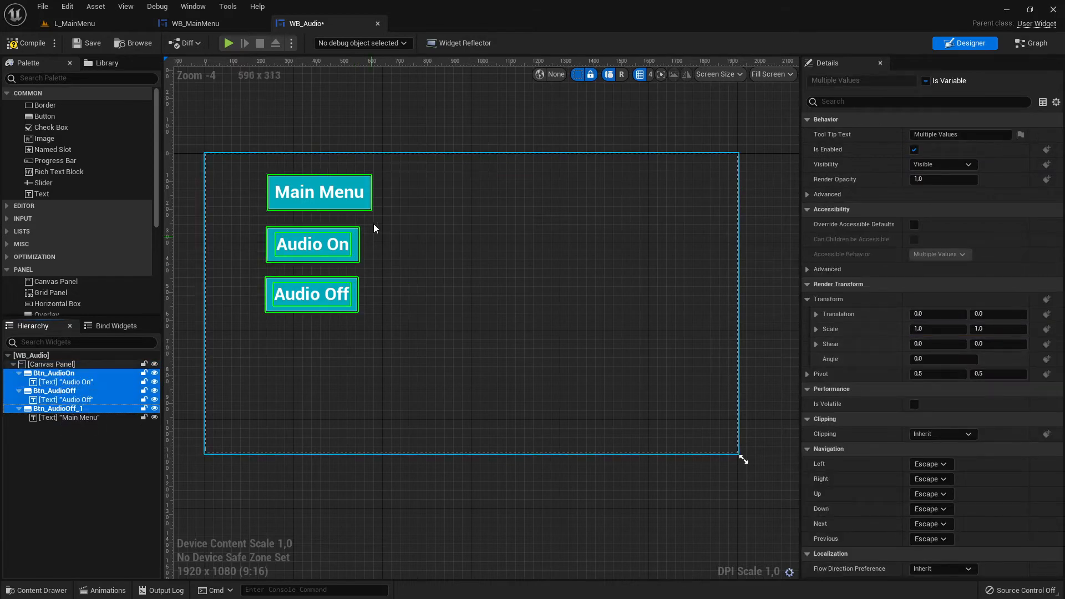
left_click(372, 199)
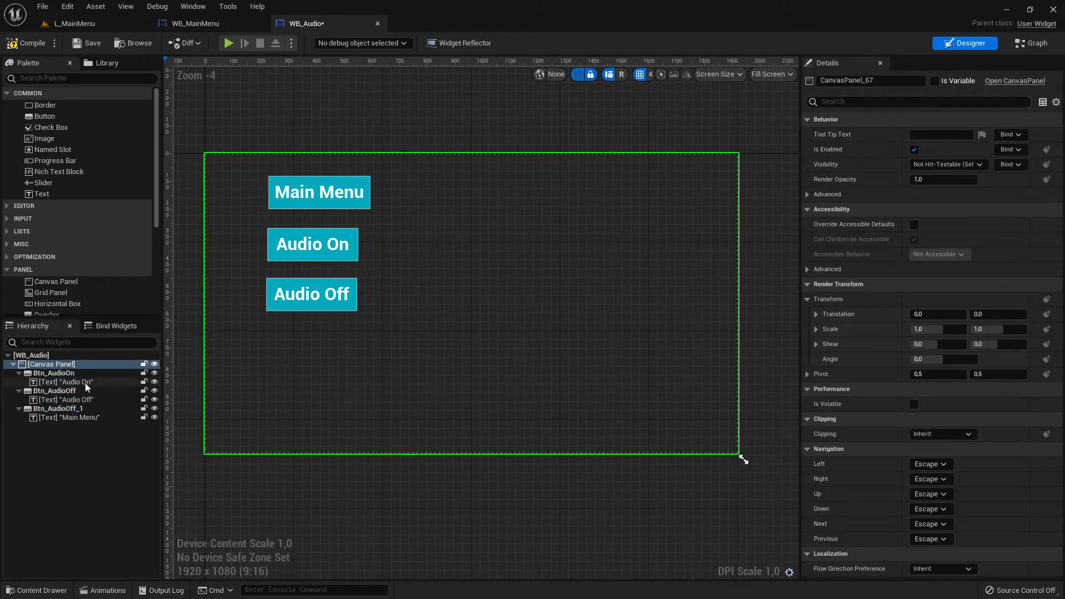
left_click(55, 372)
left_click(56, 391, "shift")
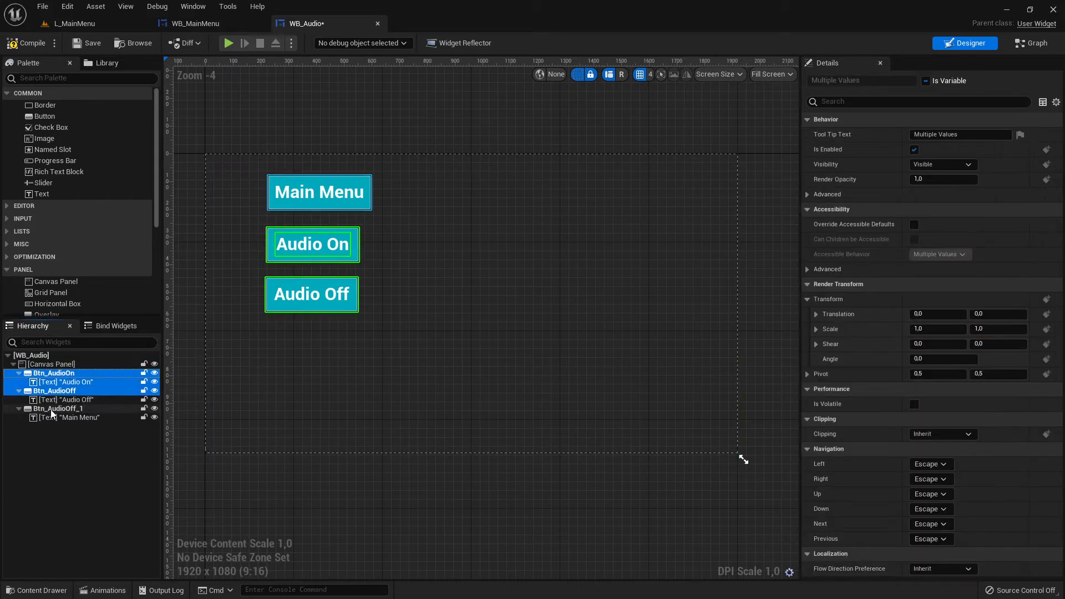
left_click(55, 417, "shift")
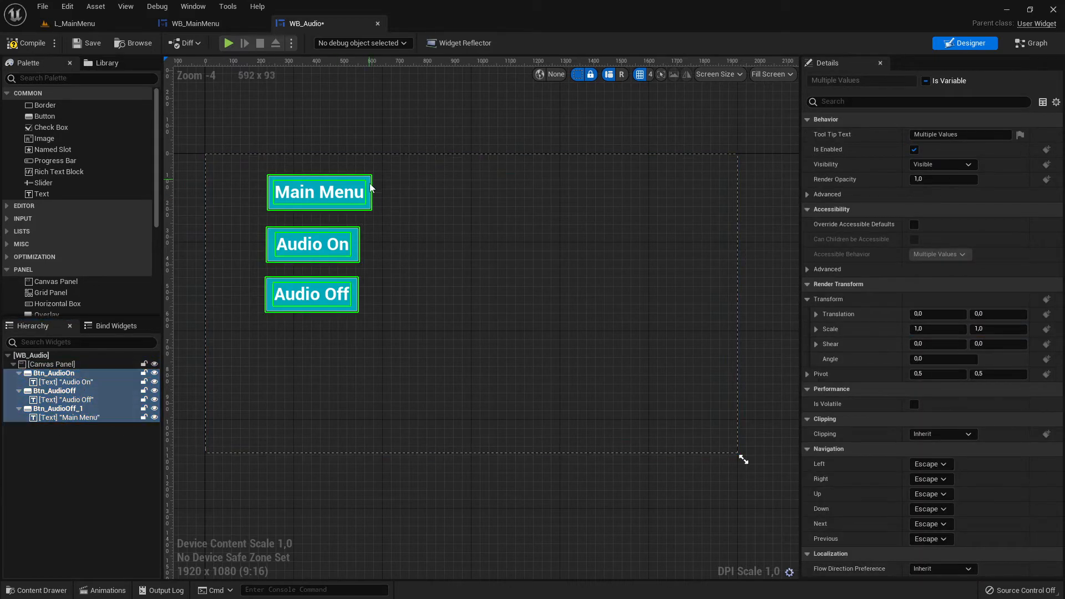
left_click_drag(312, 317, 378, 222)
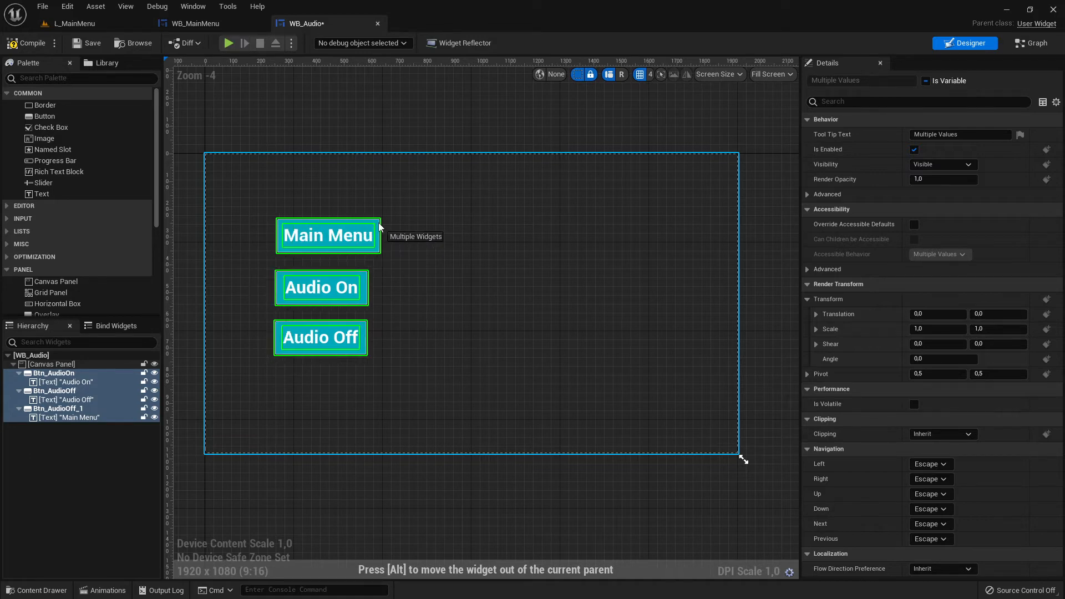
left_click(499, 316)
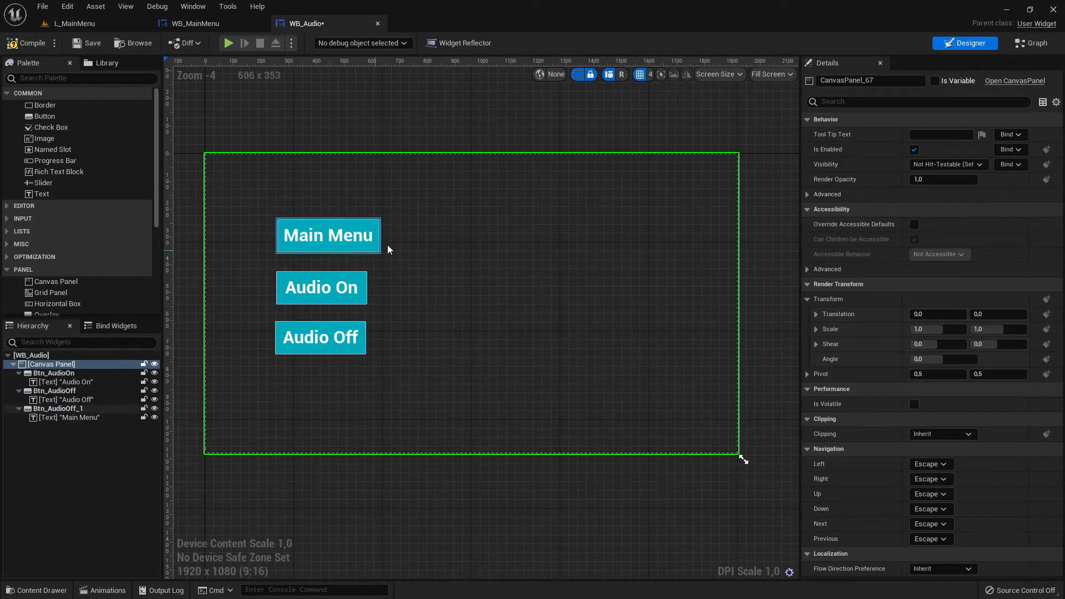
left_click(26, 43)
left_click(87, 43)
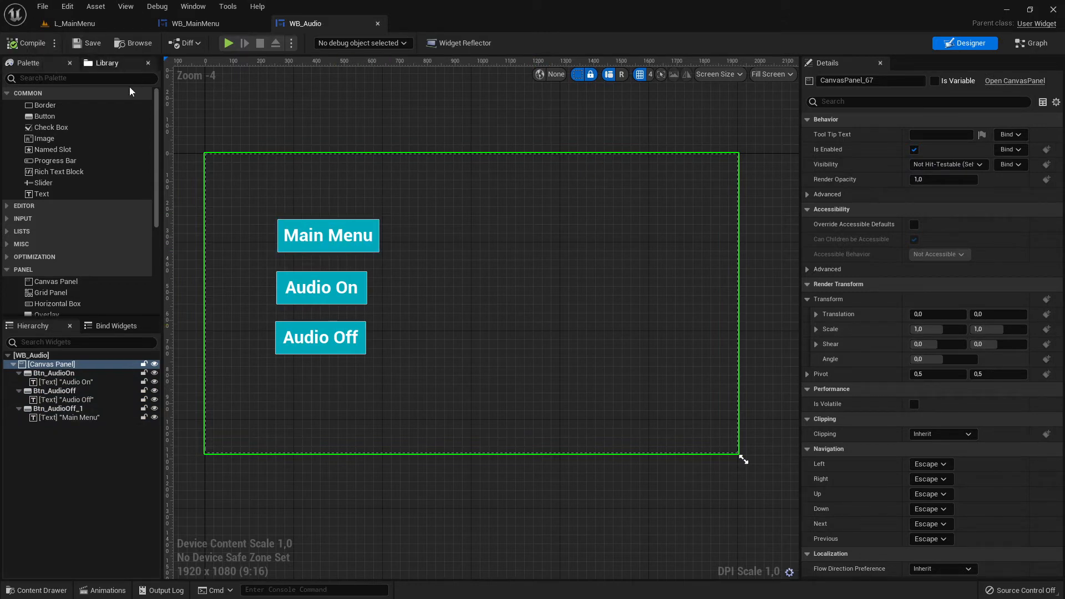
Rename the Main Menu button widget to Btn_MainMenu and save WB_Audio
left_click(370, 237)
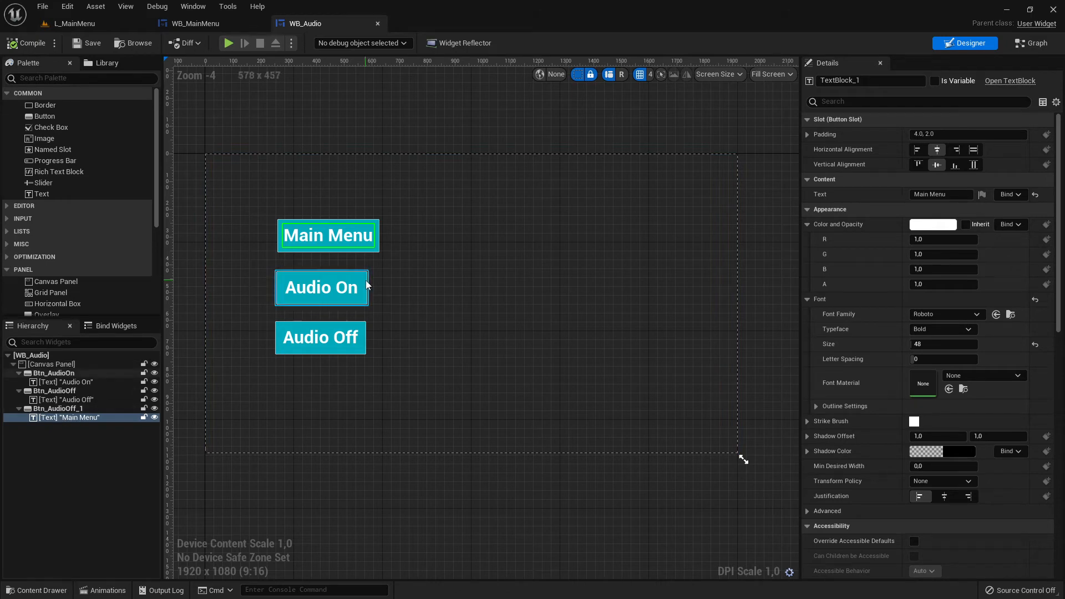
left_click(380, 236)
left_click(81, 410)
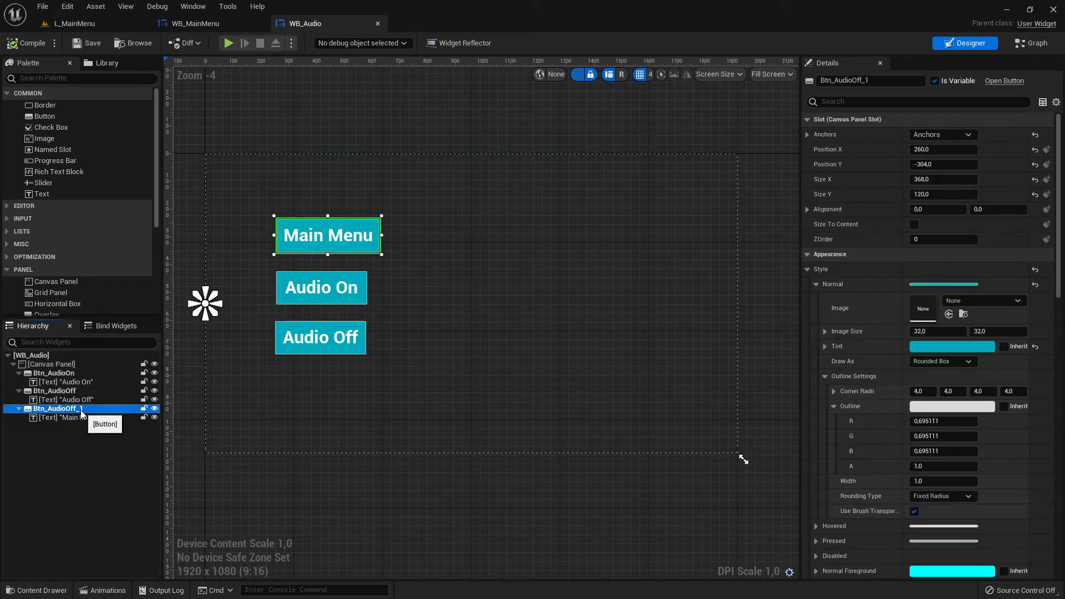
key("F2")
key("End")
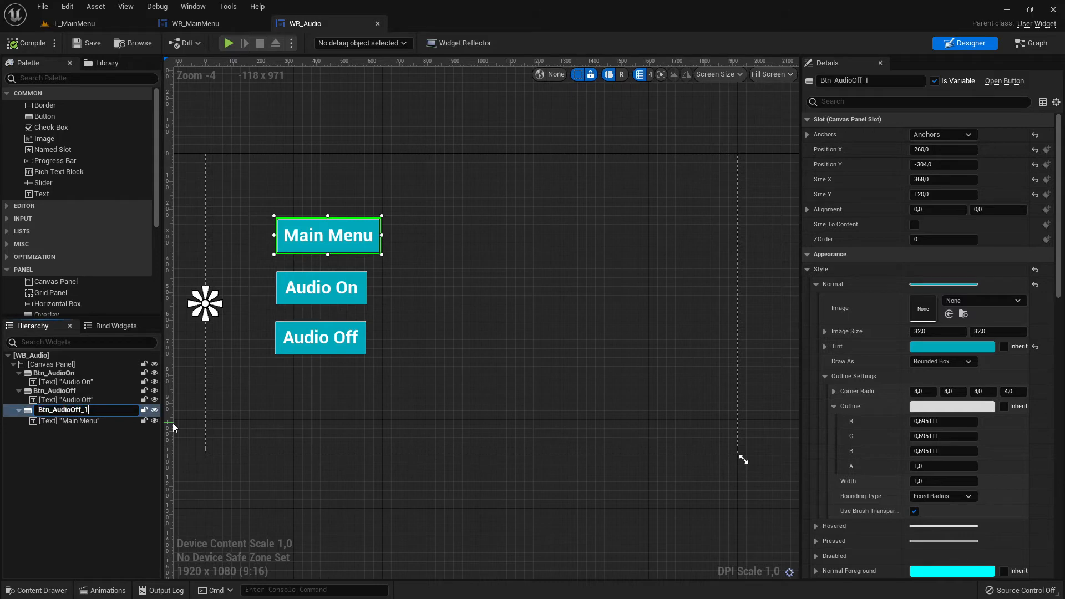
key("BackSpace")
key("BackSpace")
key("BackSpace")
key("BackSpace")
key("BackSpace")
key("BackSpace")
key("BackSpace")
key("BackSpace")
key("BackSpace")
key("BackSpace")
type("MainMenu")
key("Return")
left_click(501, 302)
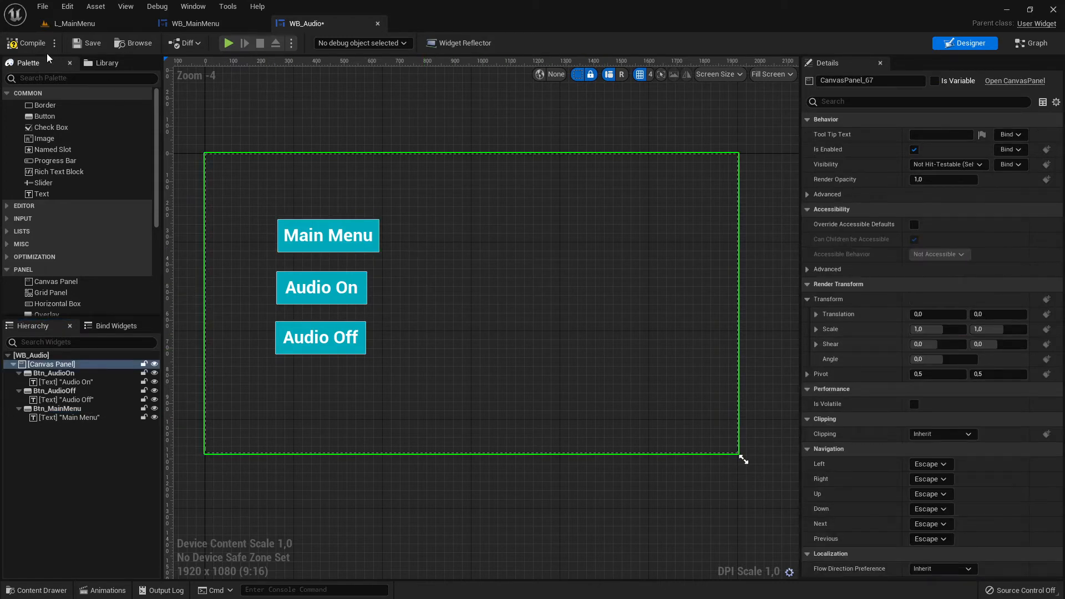
left_click(84, 44)
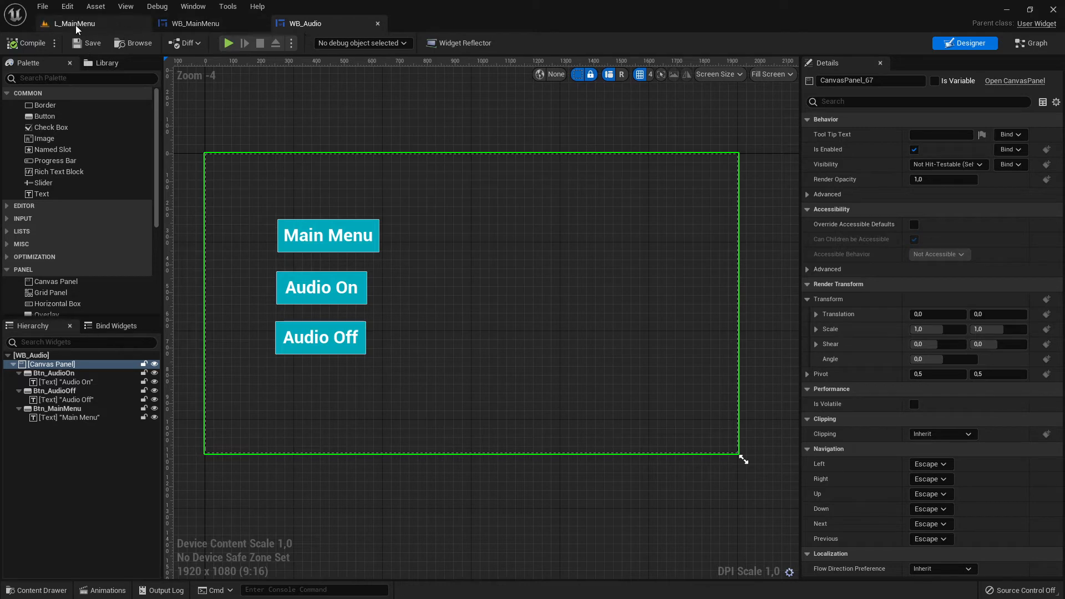
Play-test the L_MainMenu level, check the layout of the three buttons in the audio widget, and stop the session
left_click(75, 25)
left_click(240, 42)
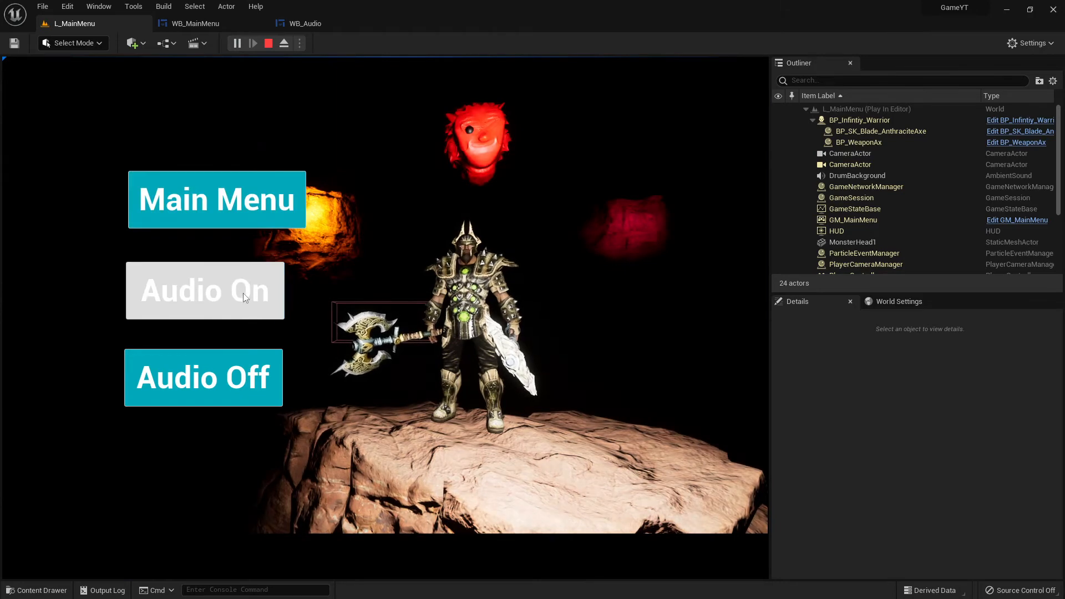
key("Escape")
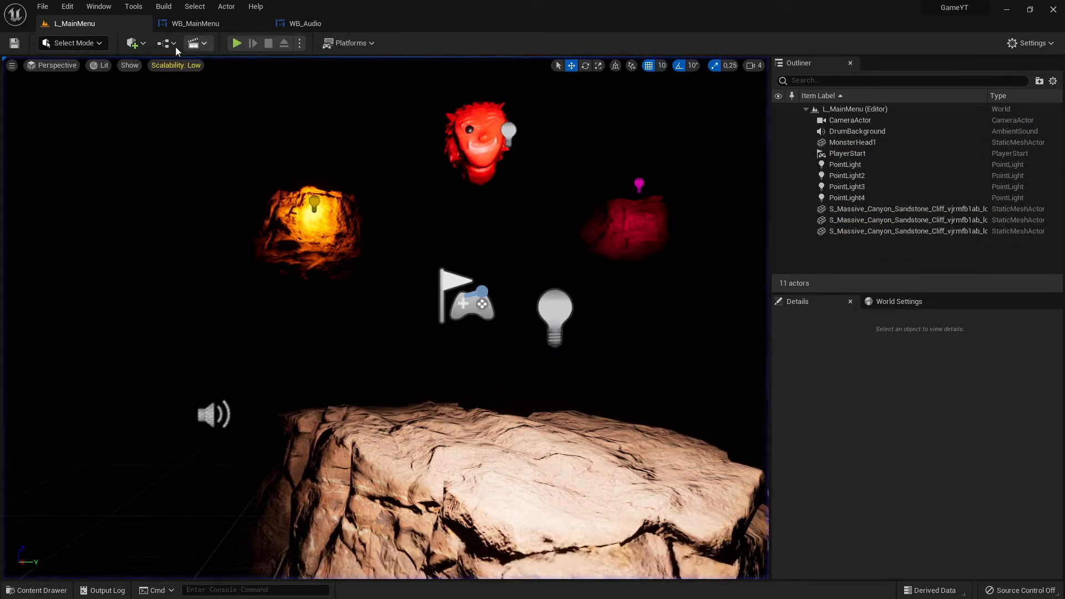
Add an On Clicked event for the Main Menu button in WB_Audio
left_click(206, 27)
left_click(298, 25)
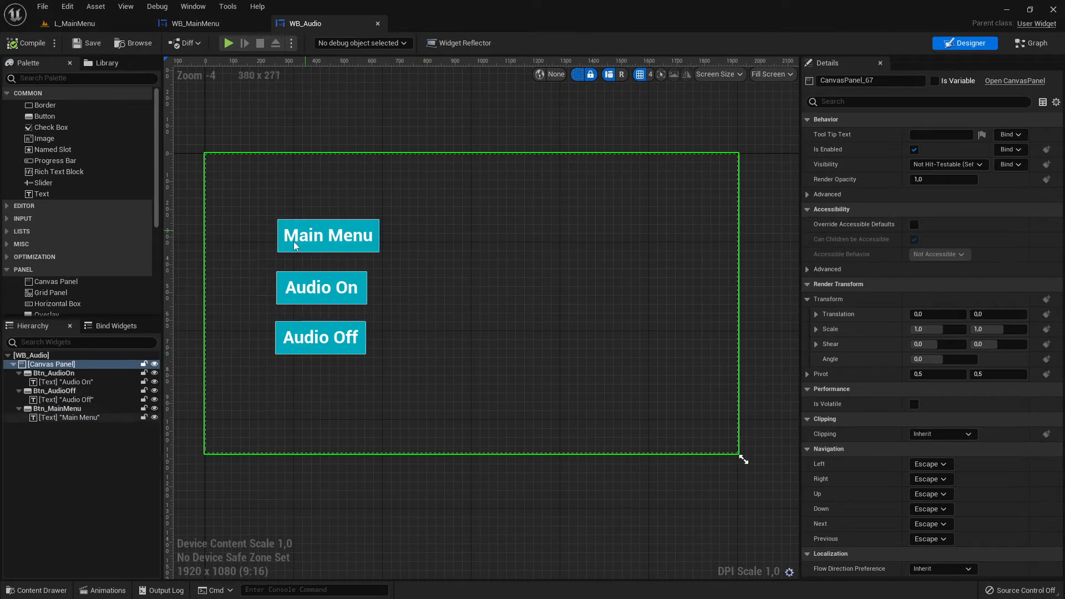
left_click(371, 227)
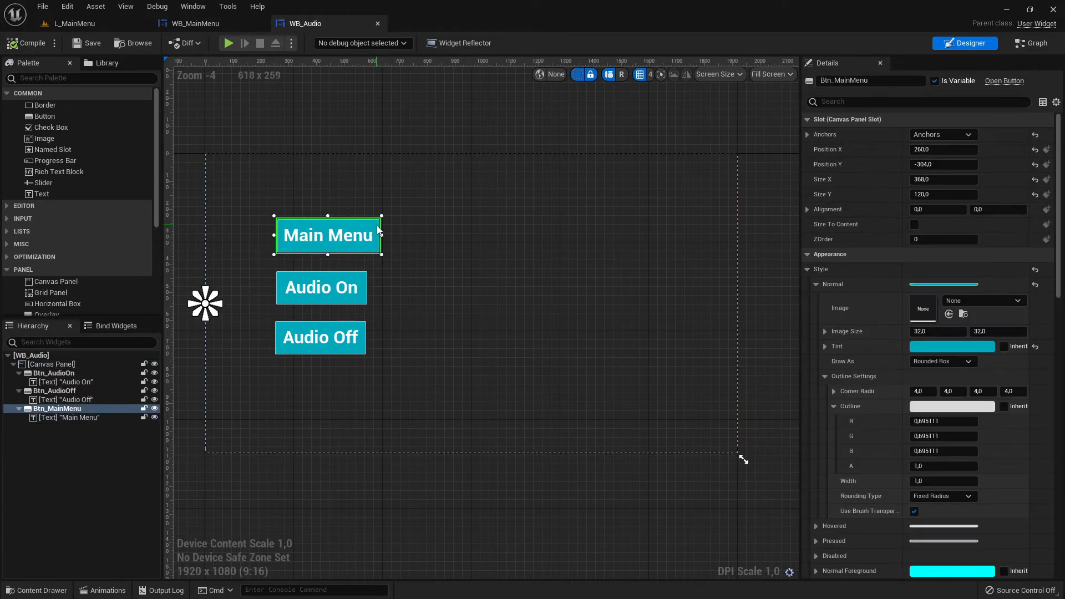
scroll(974, 457, "down", 15)
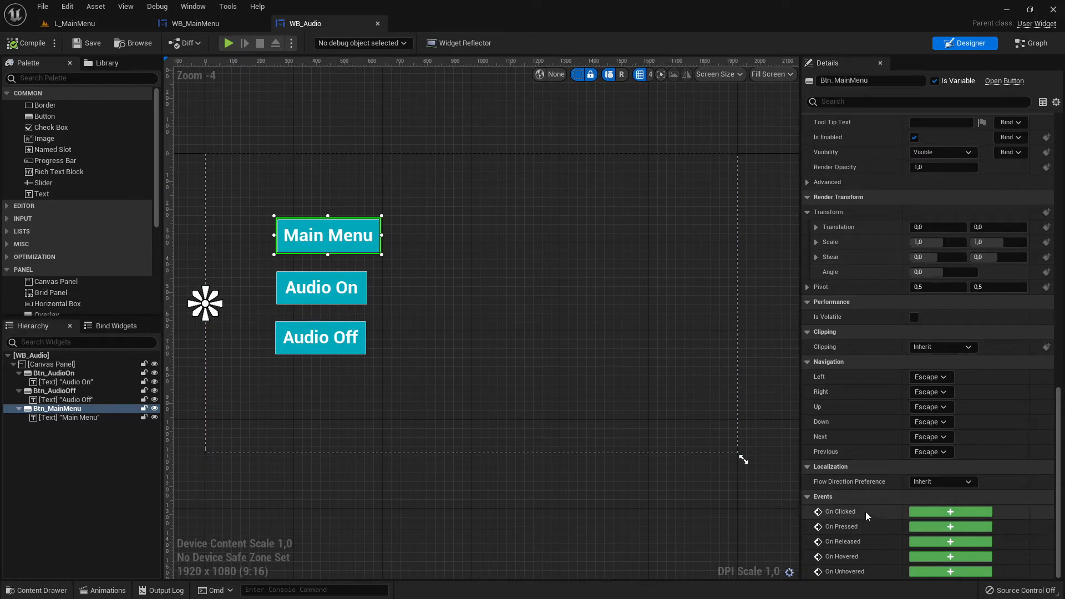
left_click(947, 511)
Delete the disabled Event Pre Construct, Event Construct and Event Tick nodes from the WB_Audio event graph
right_click_drag(890, 297, 707, 440)
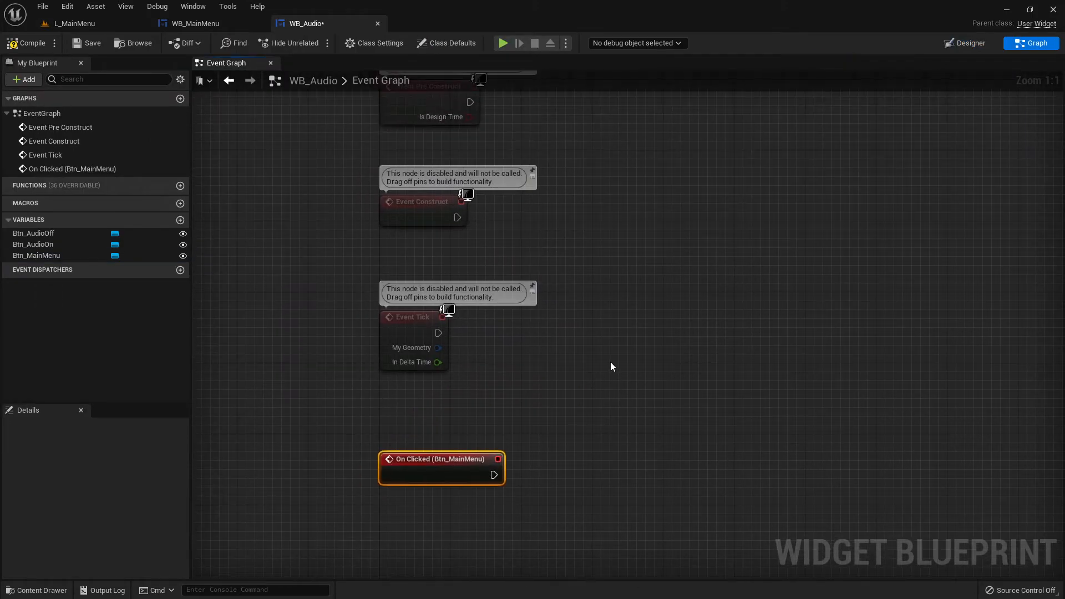
scroll(611, 362, "down", 2)
right_click_drag(618, 330, 653, 449)
left_click_drag(426, 237, 656, 504)
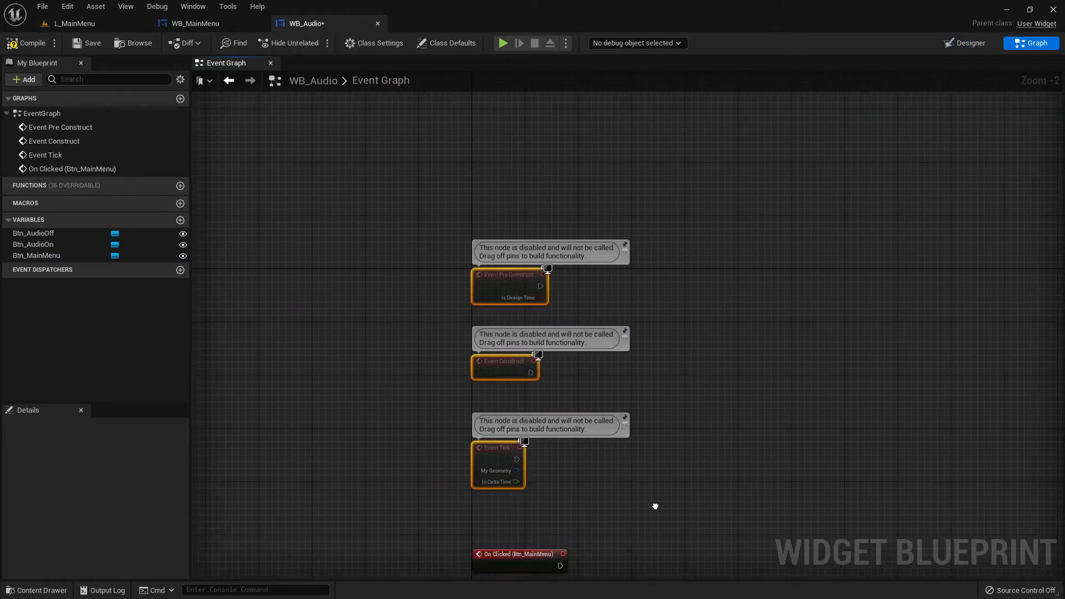
right_click_drag(656, 504, 679, 471)
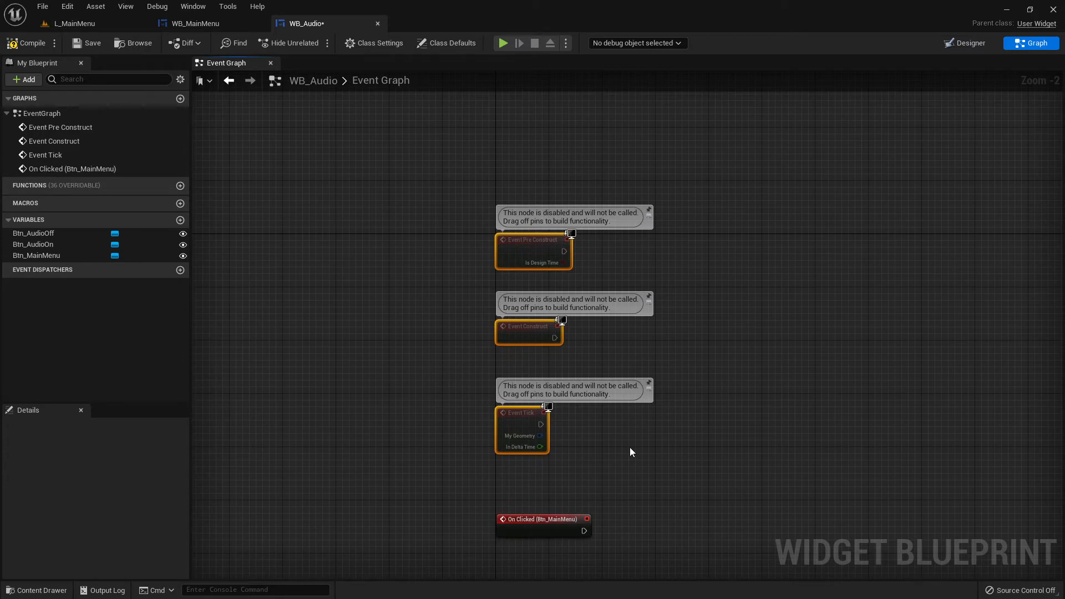
key("Delete")
Connect a Remove All Widgets node to the On Clicked (Btn_MainMenu) event and align it with the event
right_click_drag(629, 447, 536, 152)
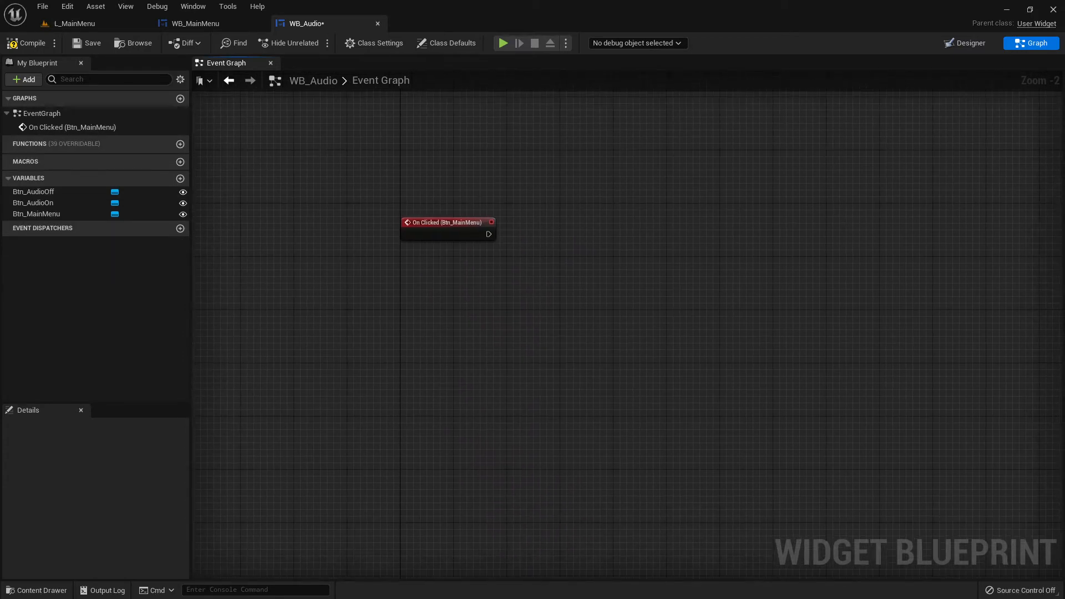
scroll(517, 287, "up", 2)
right_click_drag(495, 316, 517, 356)
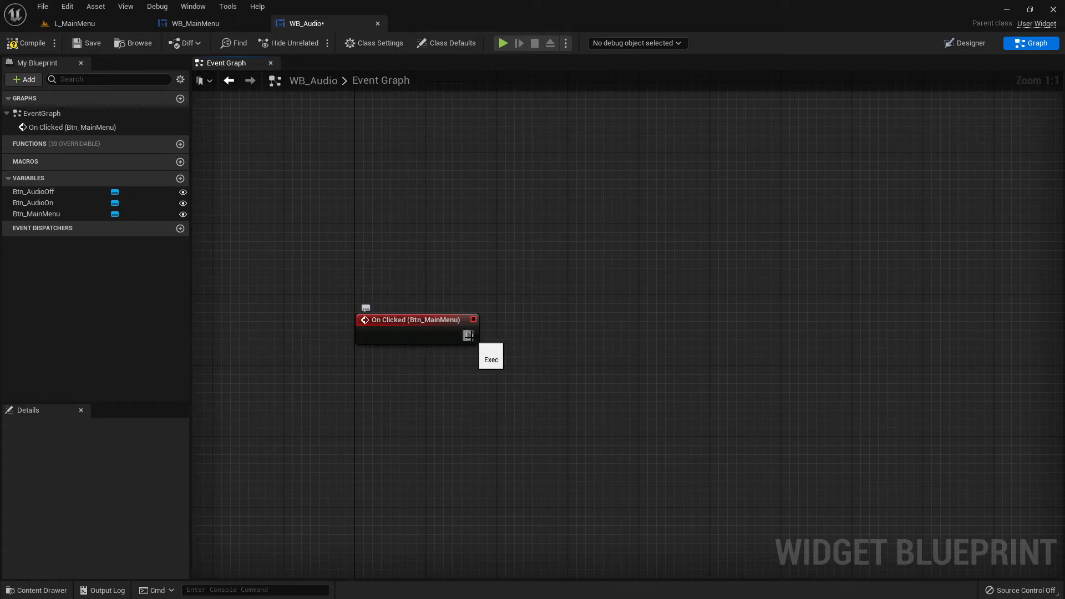
left_click_drag(467, 335, 582, 335)
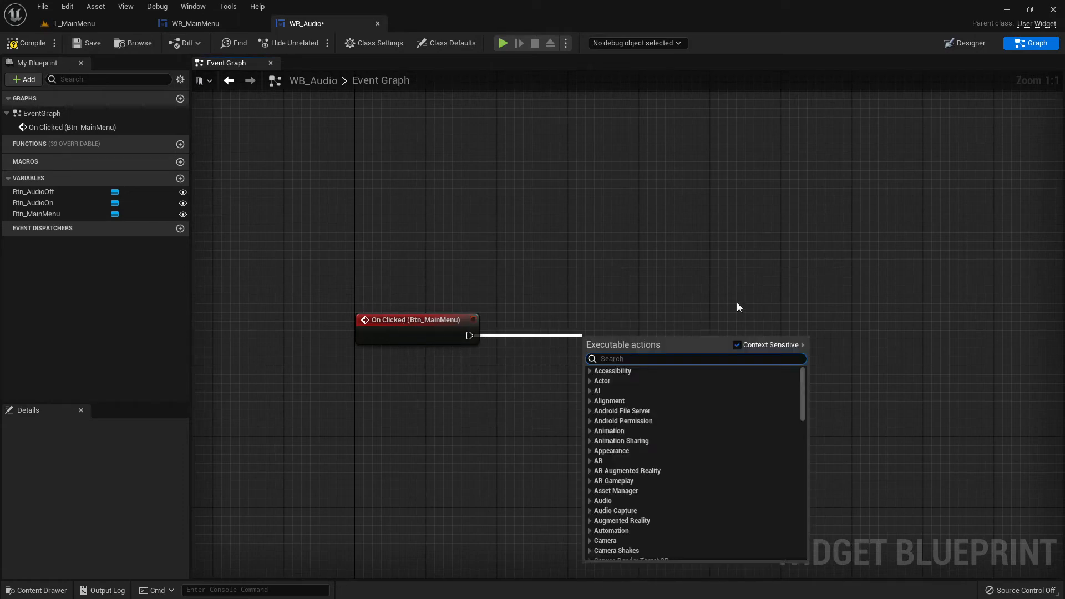
type("remove all wi")
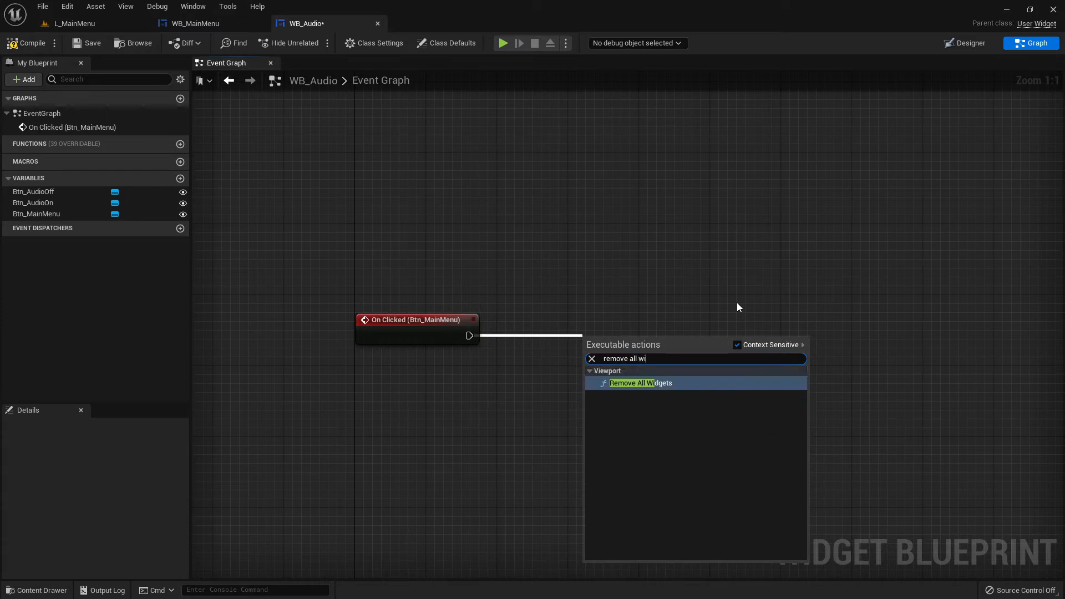
key("Return")
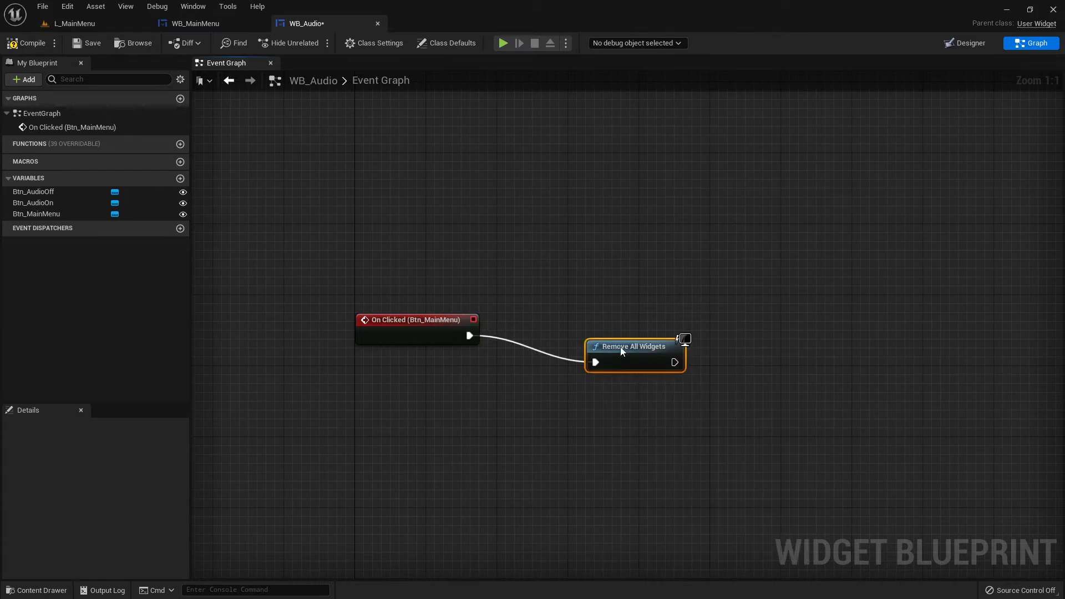
left_click_drag(620, 348, 622, 321)
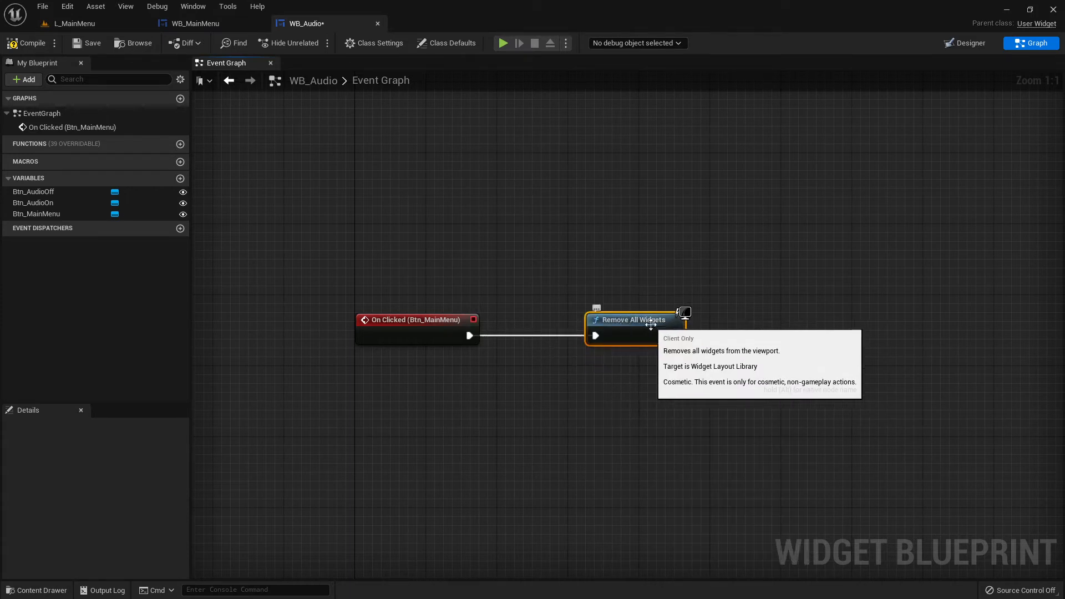
Add a Create Widget node after Remove All Widgets and set its class to WB_MainMenu
right_click_drag(728, 358, 580, 361)
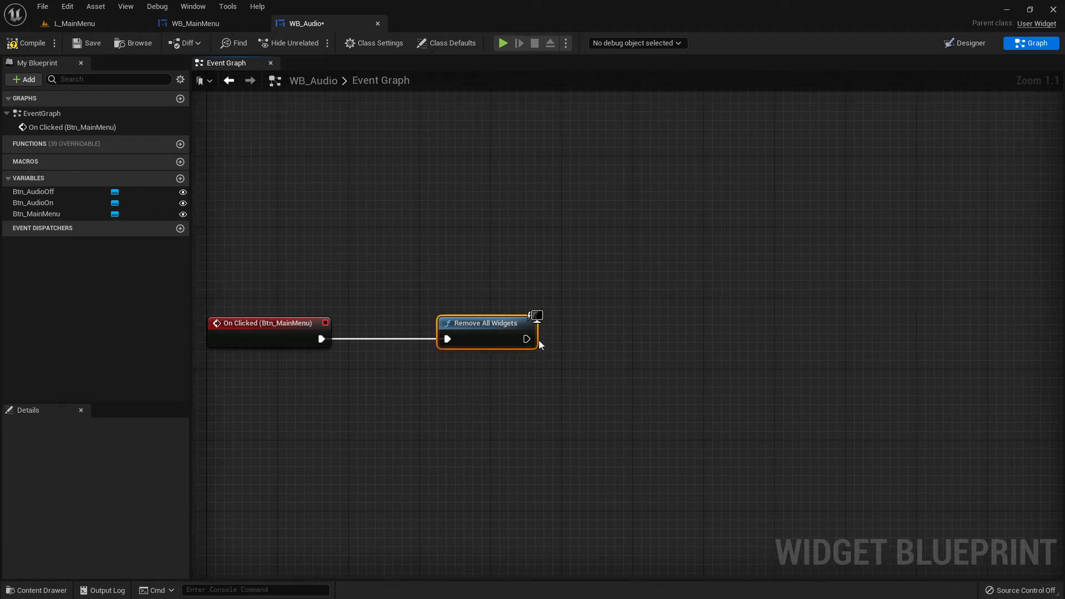
left_click_drag(526, 339, 658, 334)
type("creat wid")
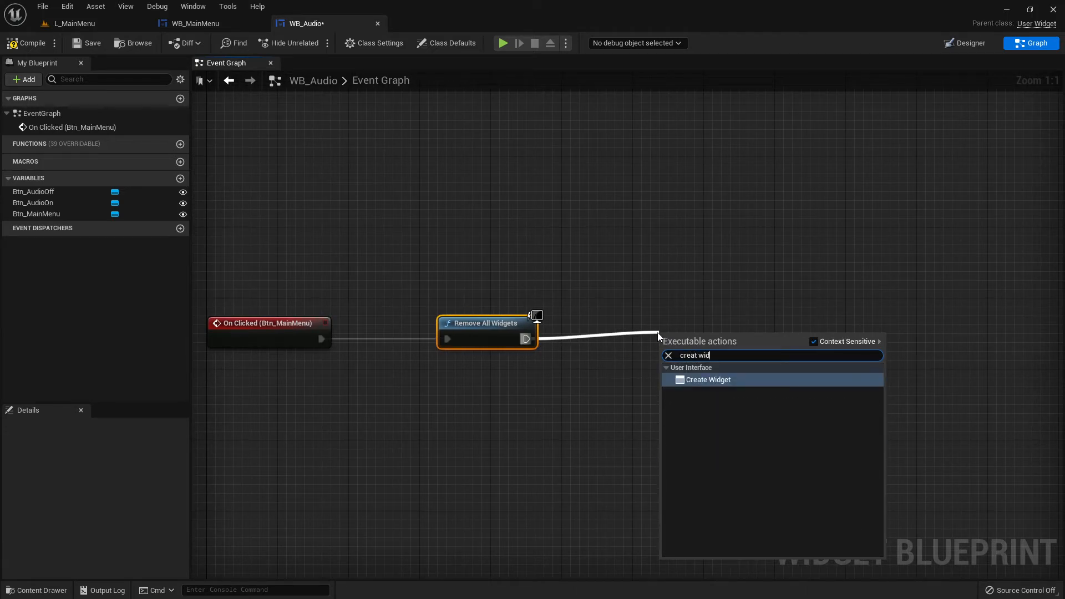
key("Return")
left_click_drag(715, 327, 727, 327)
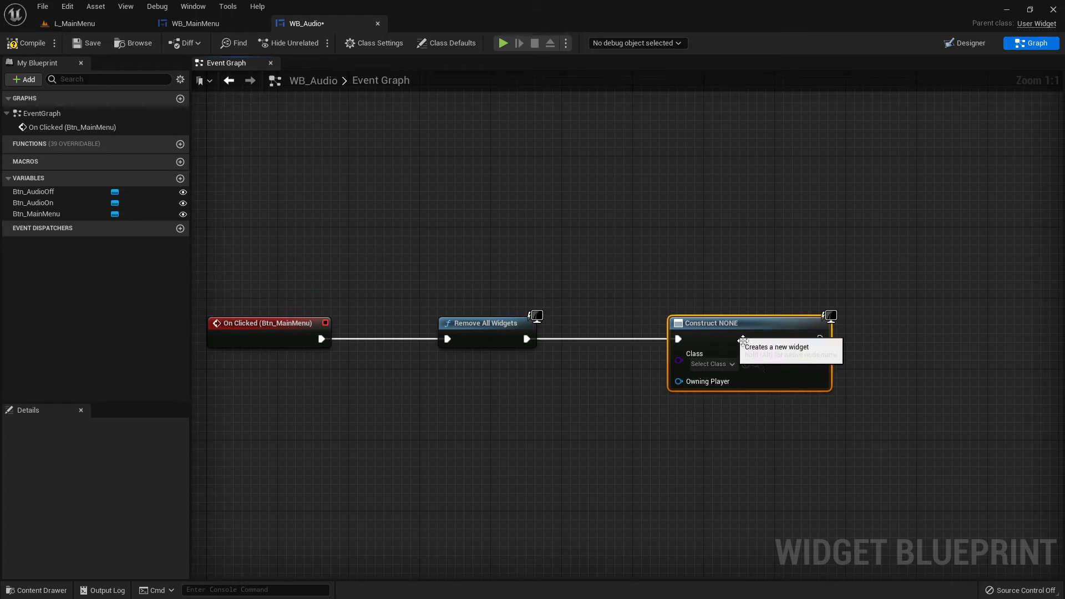
left_click(712, 363)
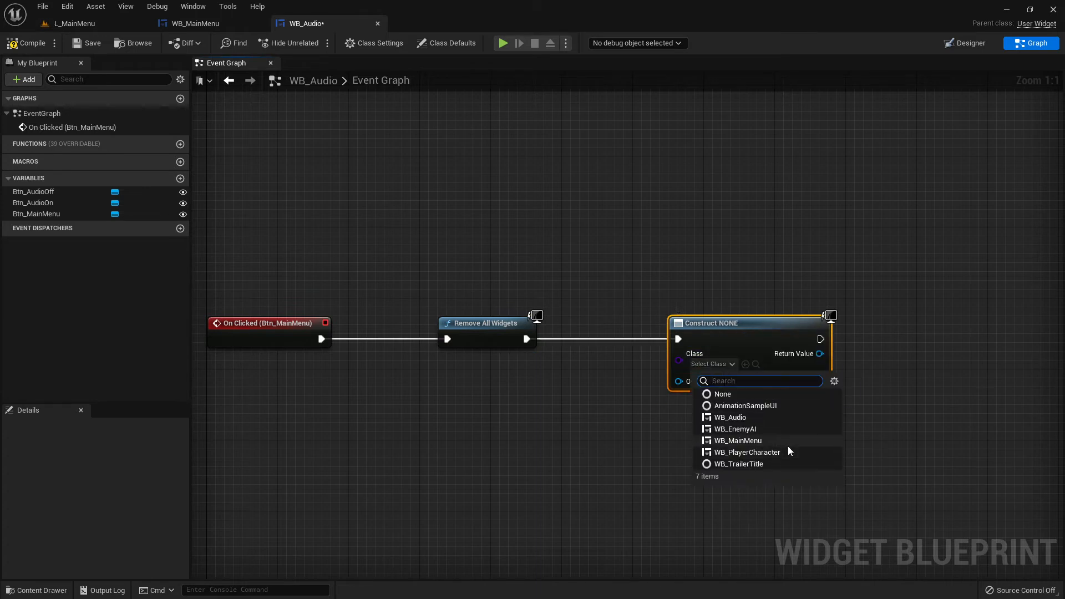
left_click(754, 441)
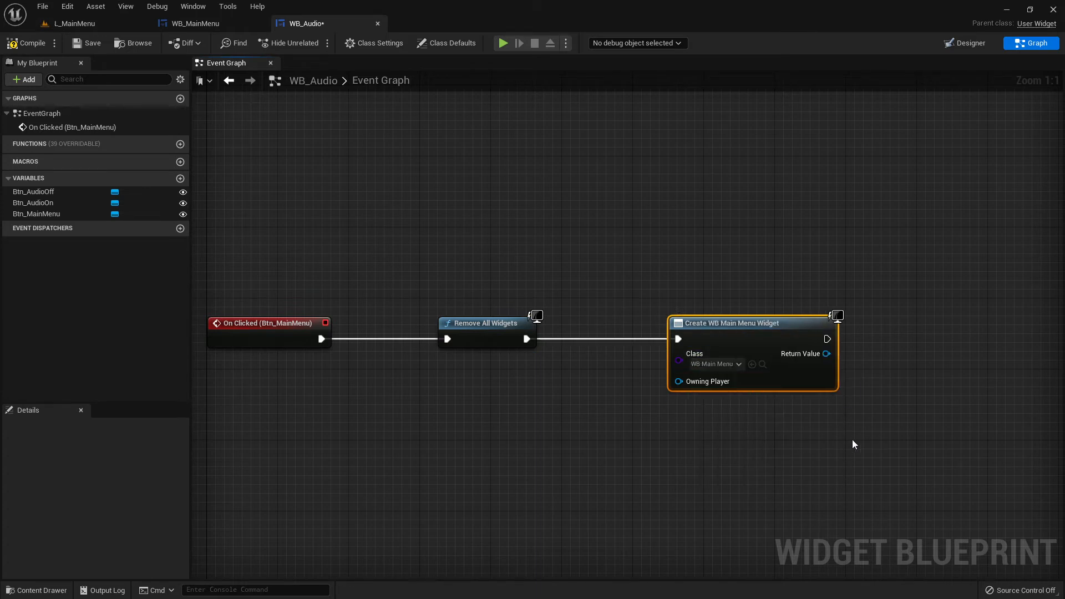
Add an Add to Viewport node from the main menu widget's return value, and compile and save WB_Audio
right_click_drag(852, 441, 616, 385)
left_click_drag(541, 353, 622, 335)
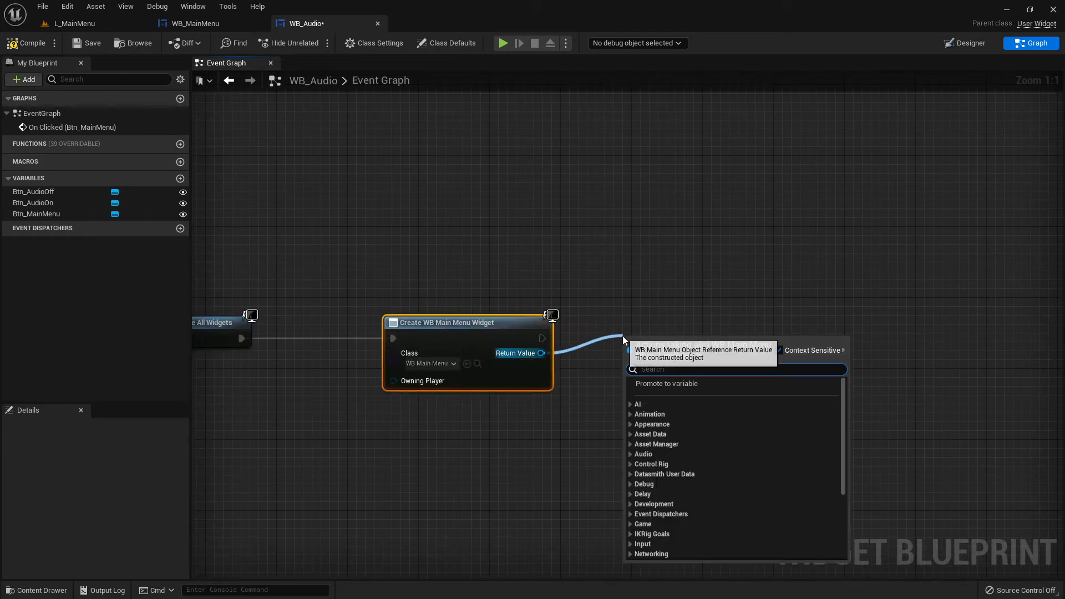
type("add to vie")
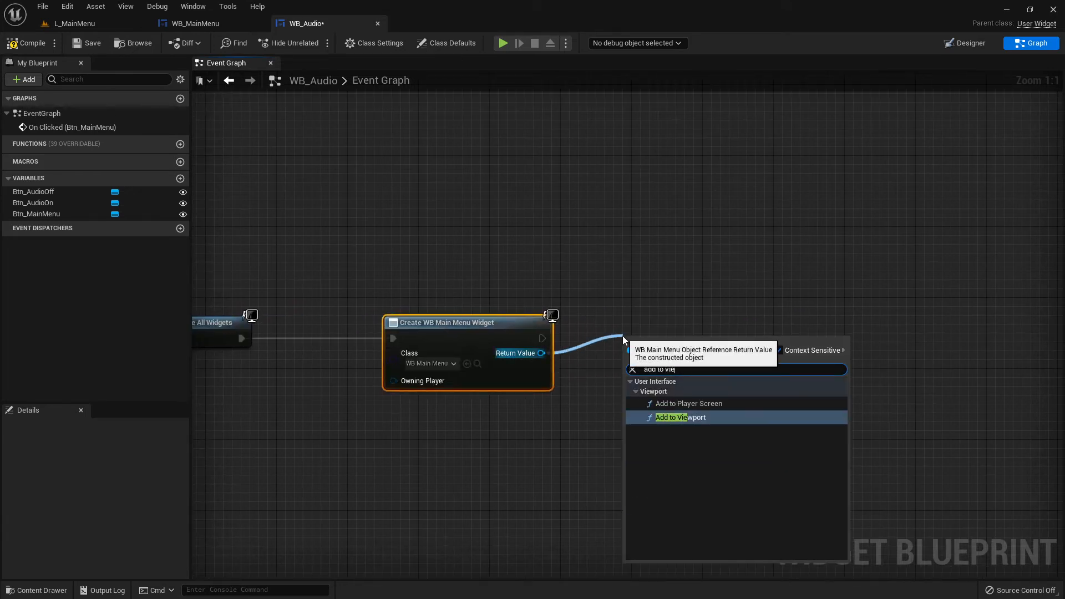
key("Return")
left_click_drag(665, 340, 745, 317)
right_click_drag(382, 397, 652, 369)
scroll(637, 362, "down", 1)
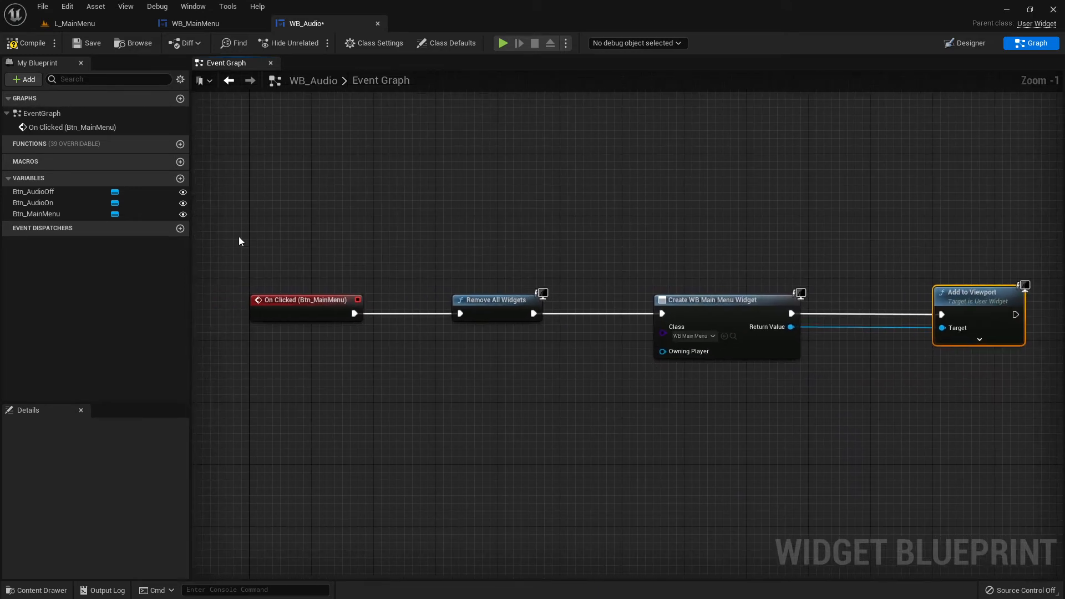
left_click(26, 43)
left_click(88, 42)
Play-test the L_MainMenu level, check that the Main Menu button returns from the audio widget, and stop the session
left_click(84, 24)
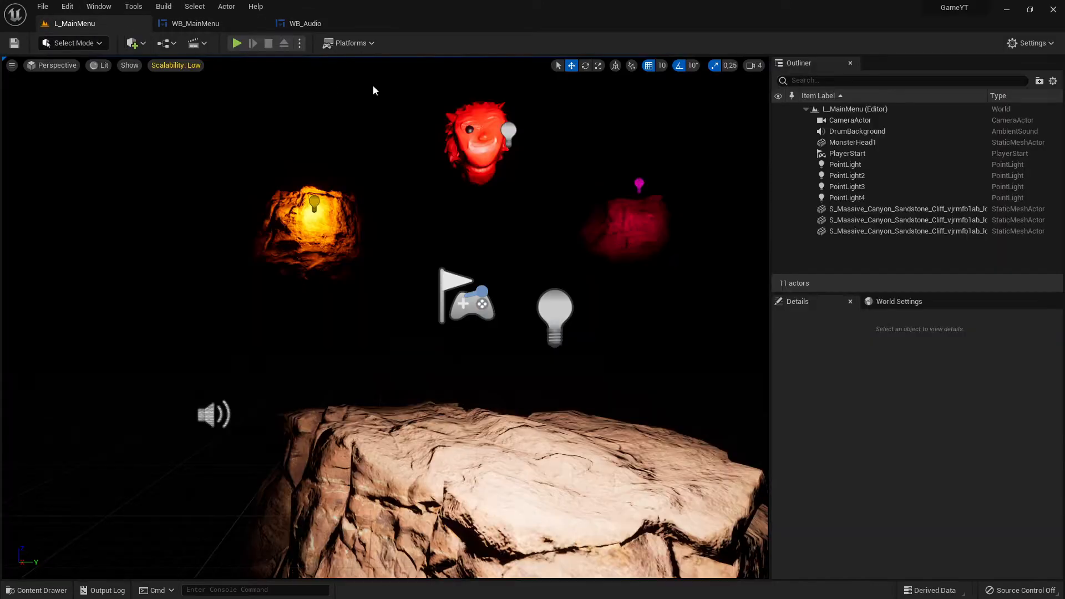
left_click(236, 44)
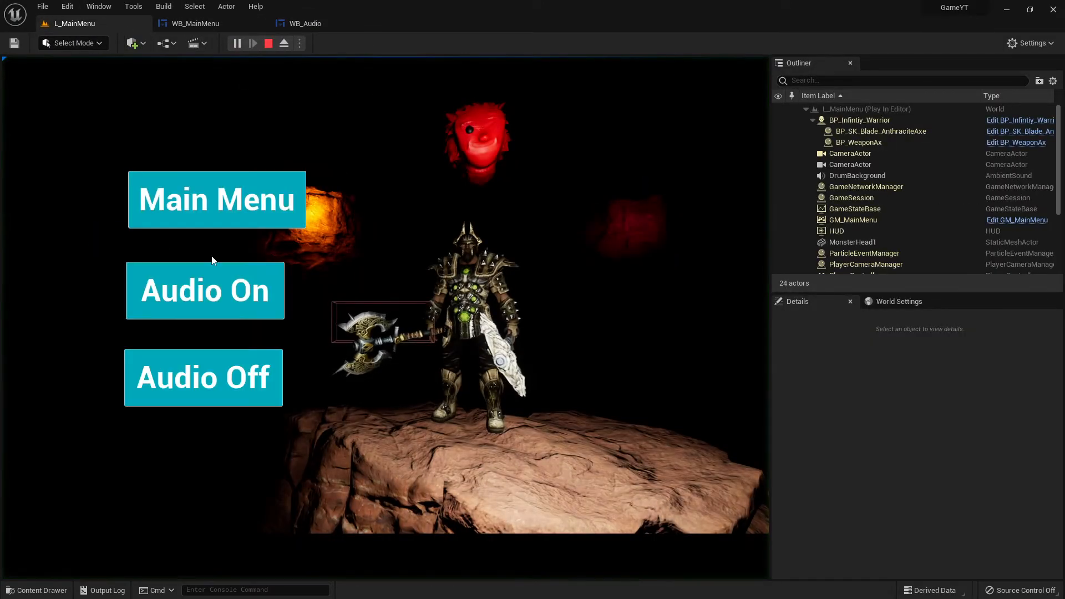
left_click(271, 188)
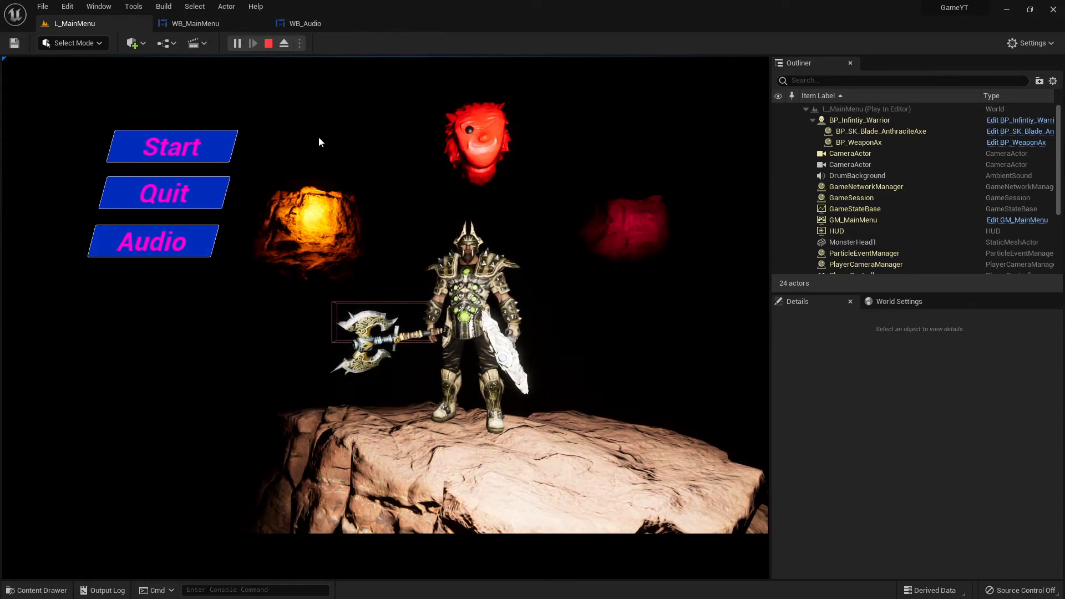
left_click(269, 44)
Add an On Clicked event for the Audio On button in WB_Audio and save the widget
left_click(304, 24)
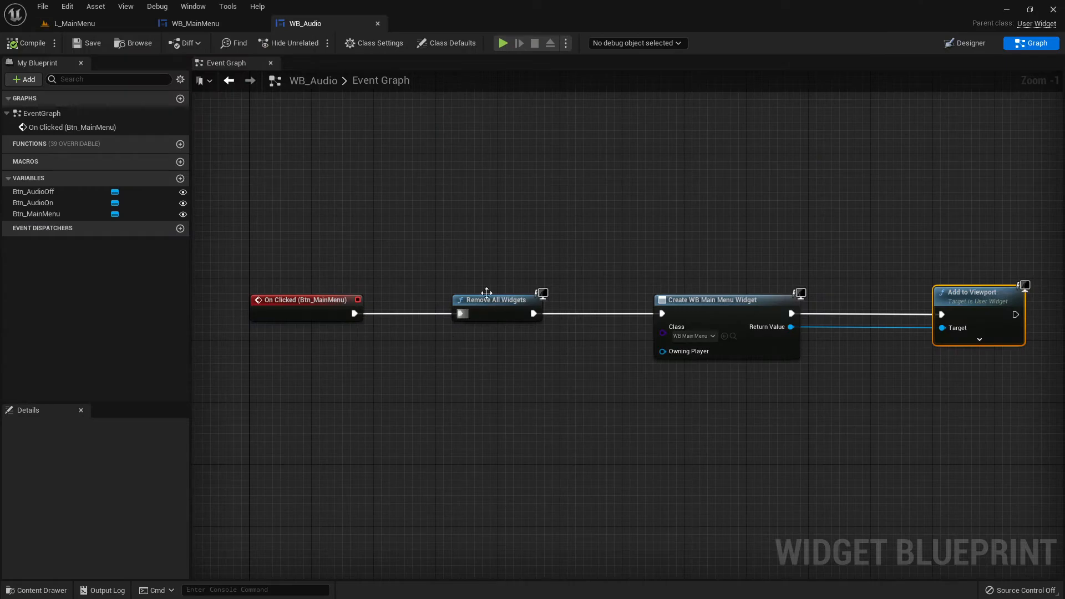
left_click(968, 43)
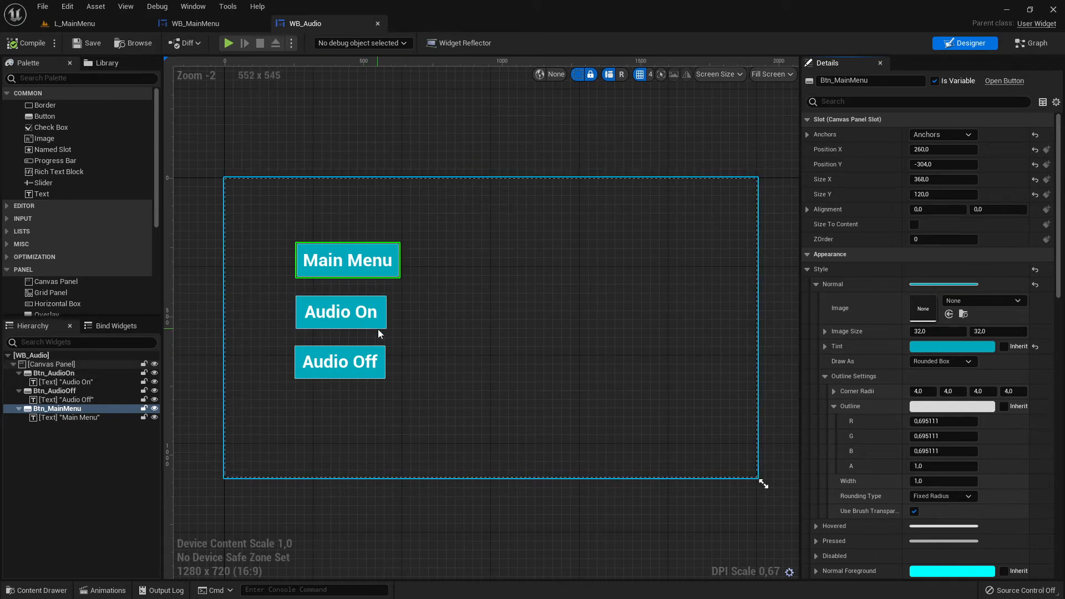
left_click(383, 307)
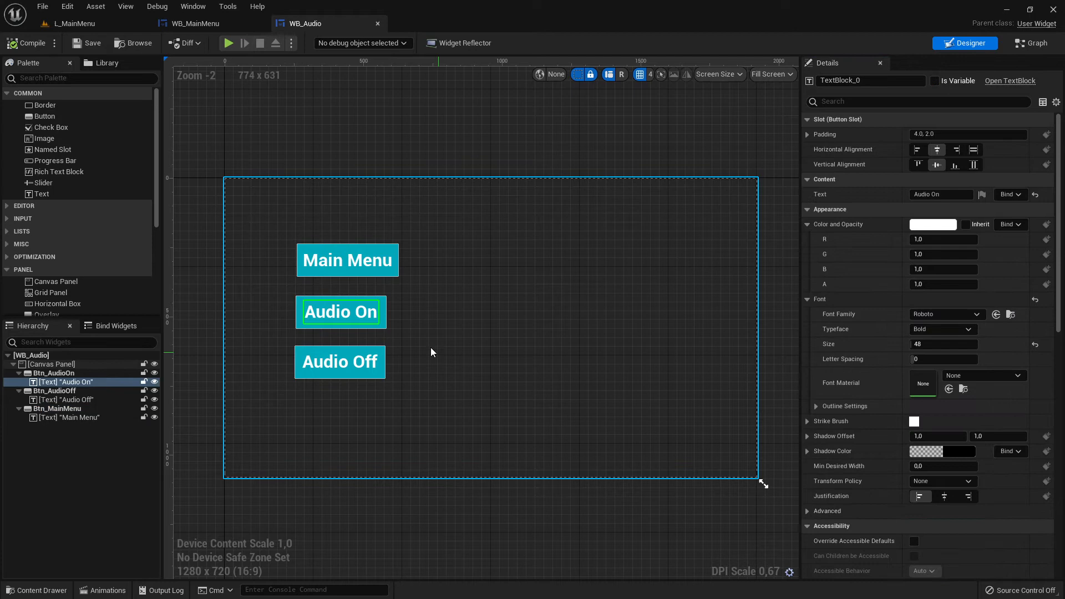
left_click(382, 307)
scroll(993, 427, "down", 15)
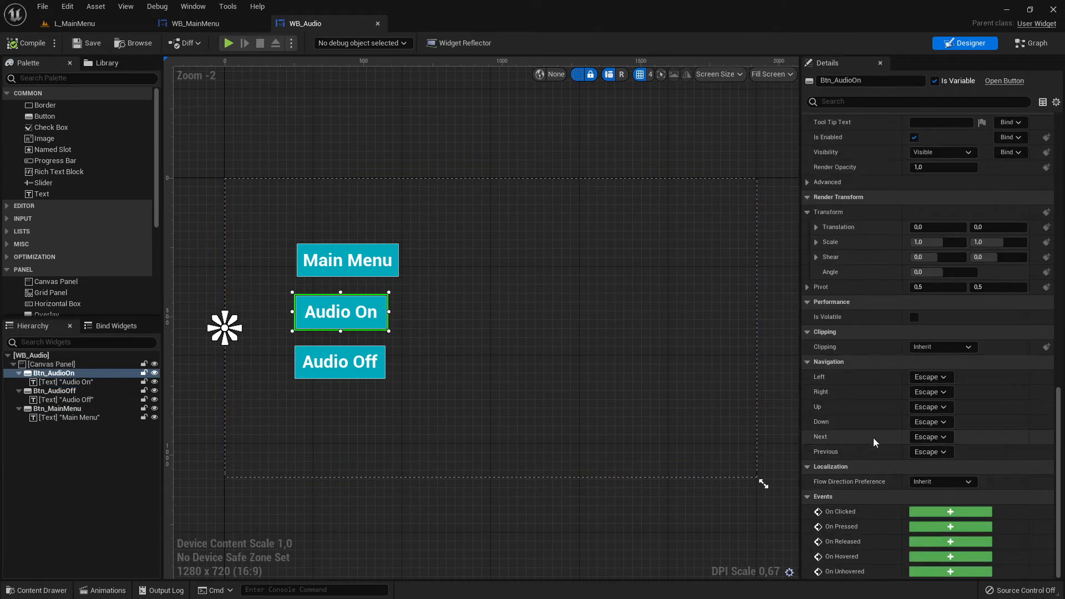
left_click(949, 513)
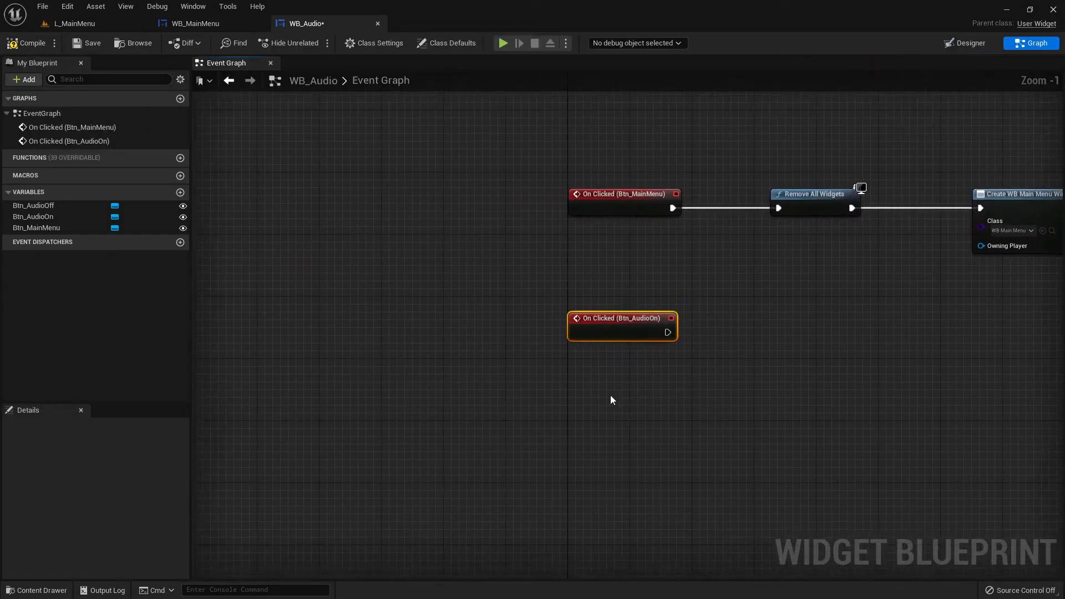
left_click_drag(530, 375, 624, 392)
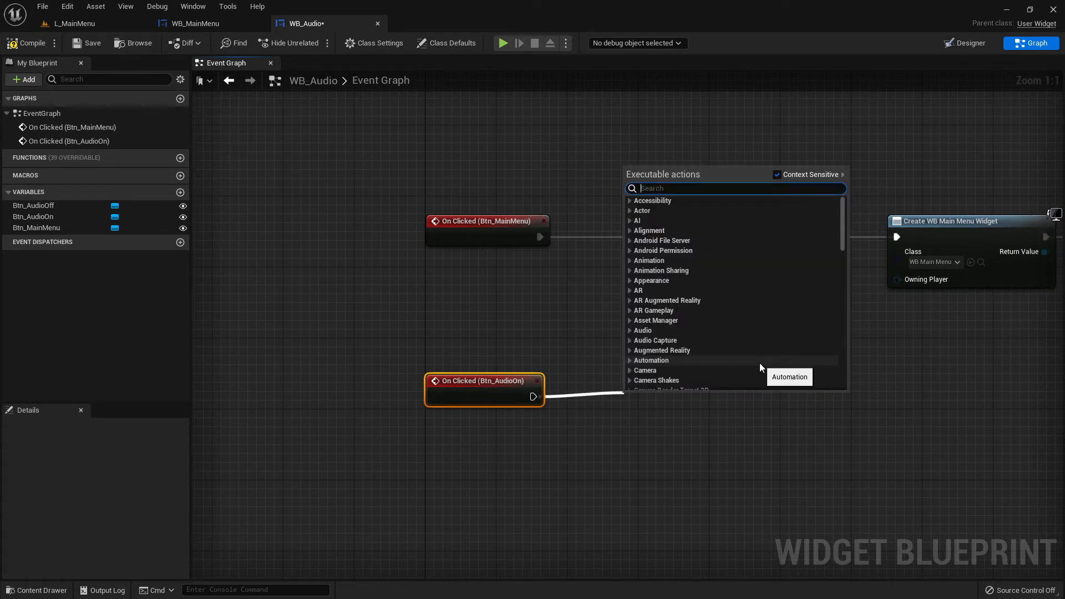
left_click(594, 337)
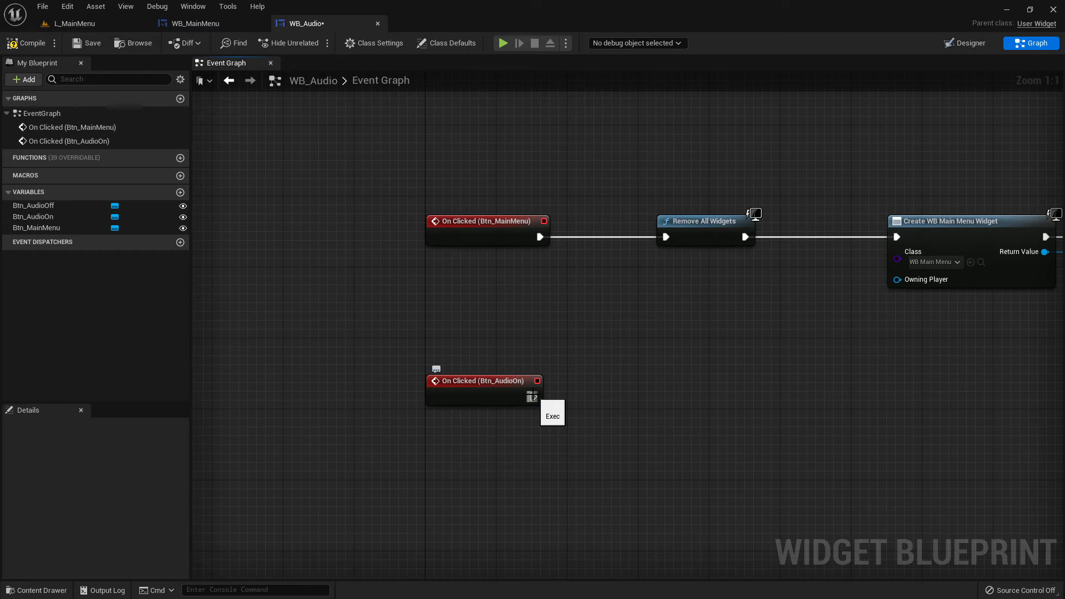
right_click_drag(719, 394, 608, 402)
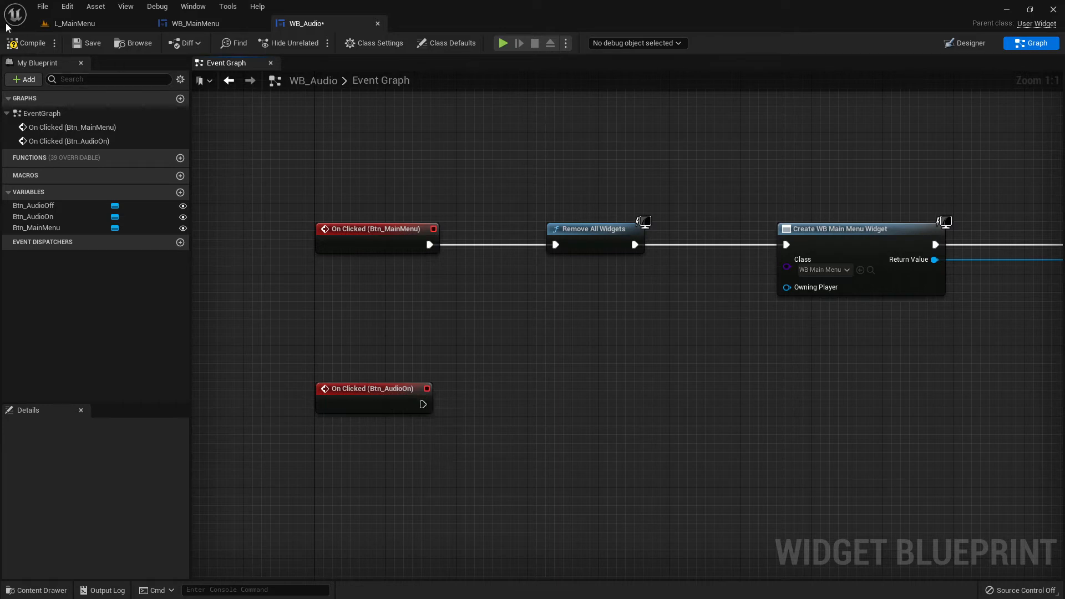
left_click(88, 43)
Create a folder named Audio in the L_MainMenu level's Outliner
left_click(76, 25)
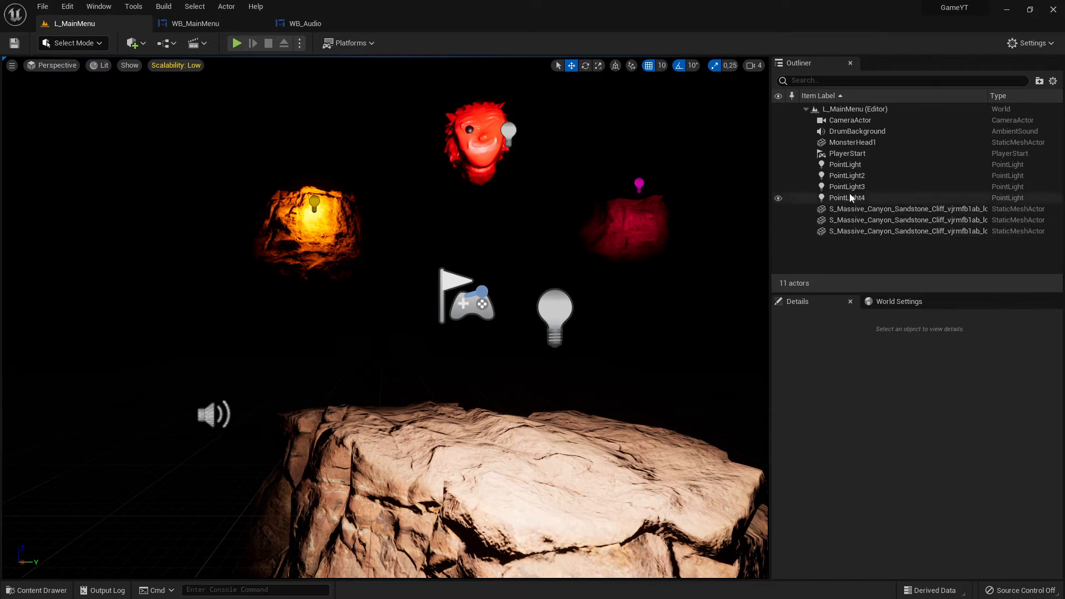
left_click(851, 132)
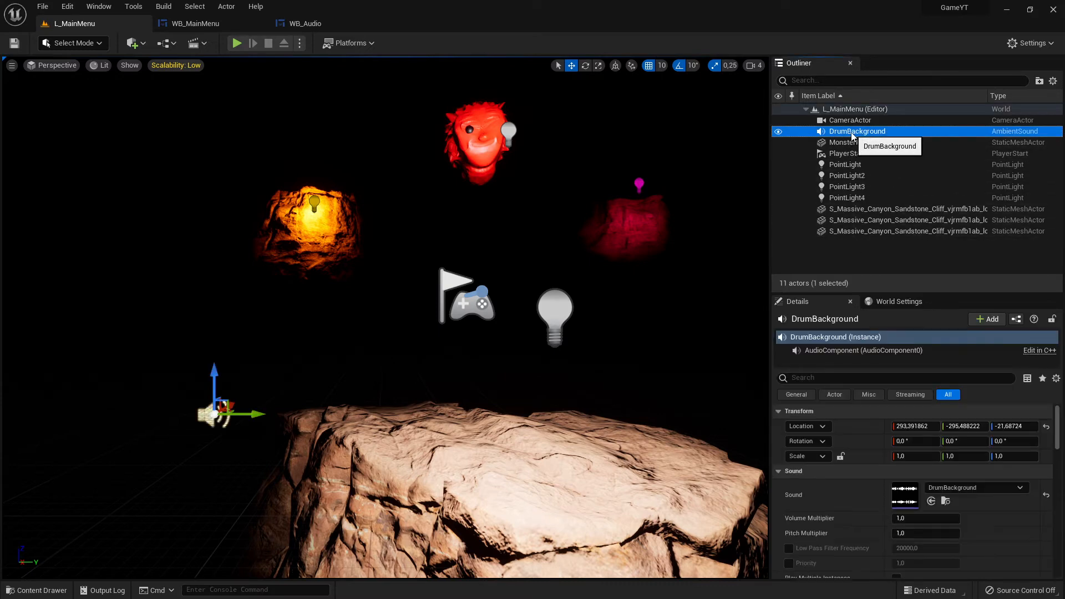
right_click(837, 254)
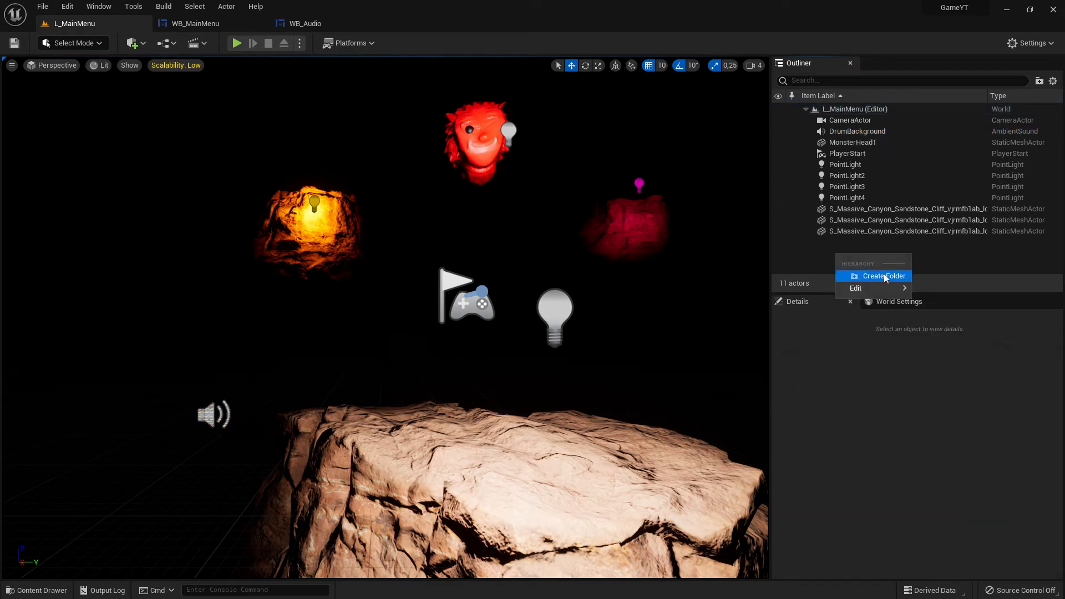
left_click(870, 276)
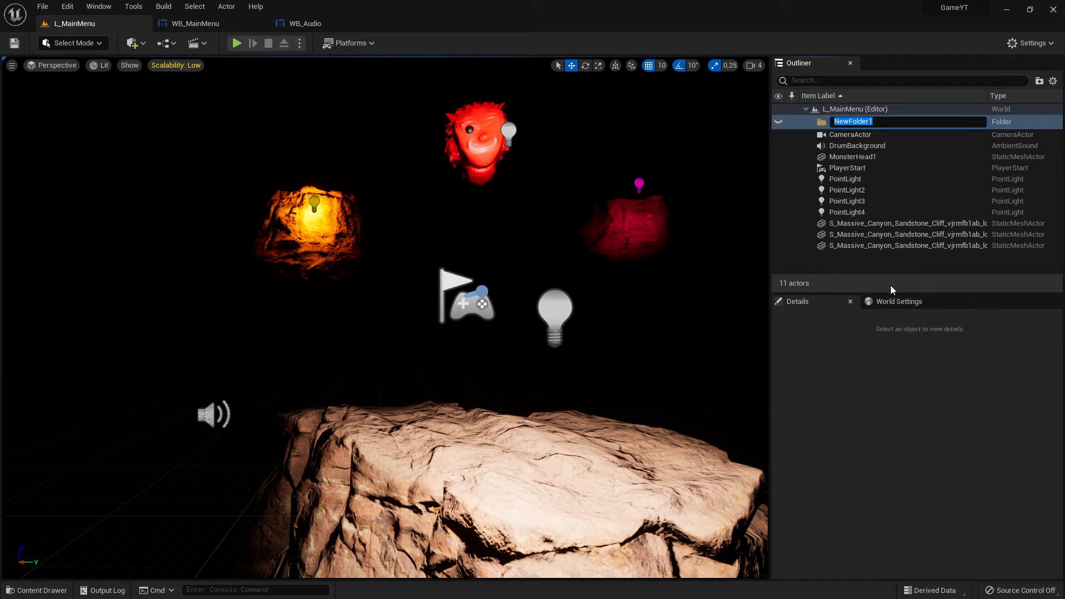
type("Audio")
key("Return")
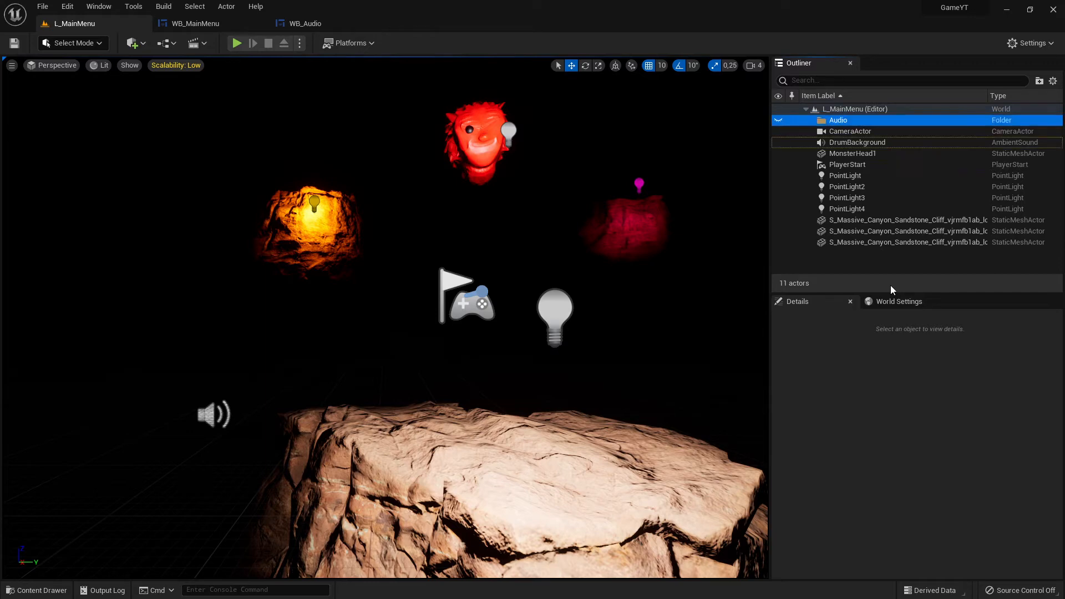
Move the DrumBackground ambient sound into the Audio folder and check the folder's contents
left_click(860, 143)
left_click_drag(859, 143, 840, 118)
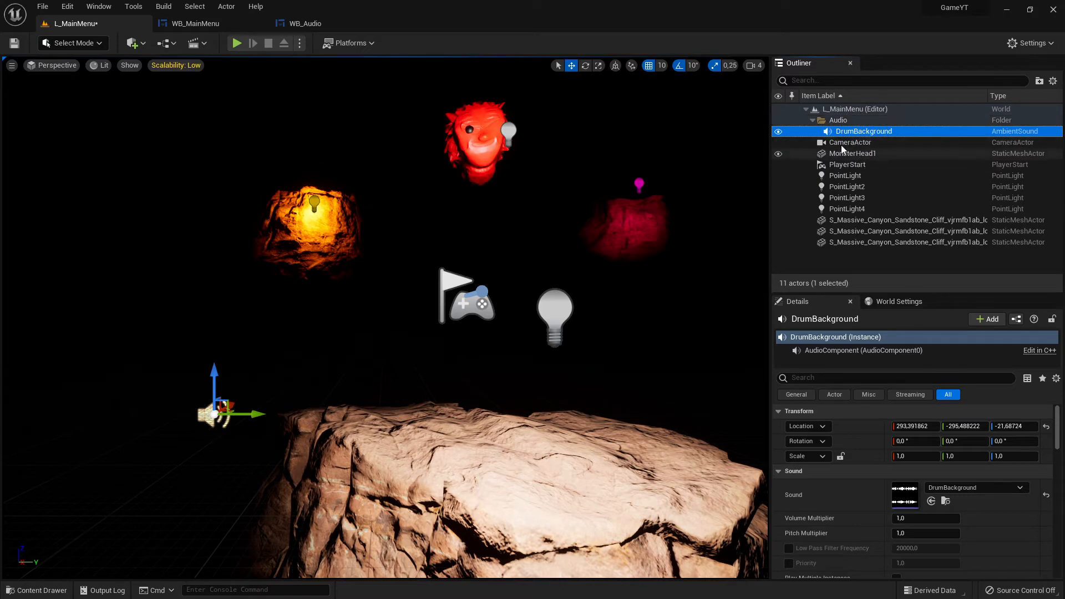
left_click(814, 120)
left_click(815, 121)
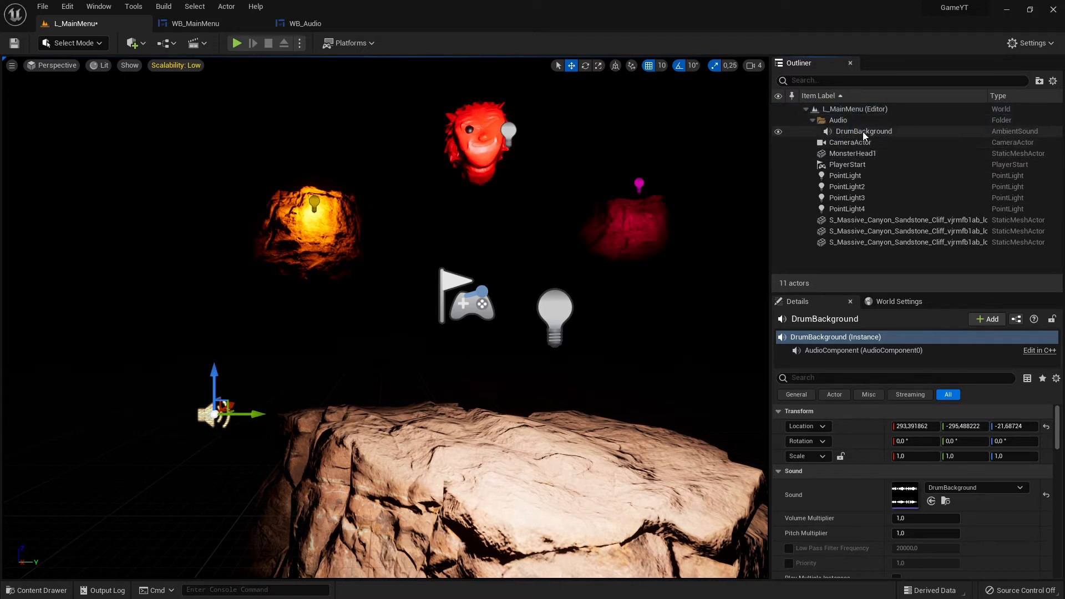
Save the L_MainMenu level and keep the DrumBackground ambient sound selected in the Audio folder
left_click(863, 132)
left_click(15, 43)
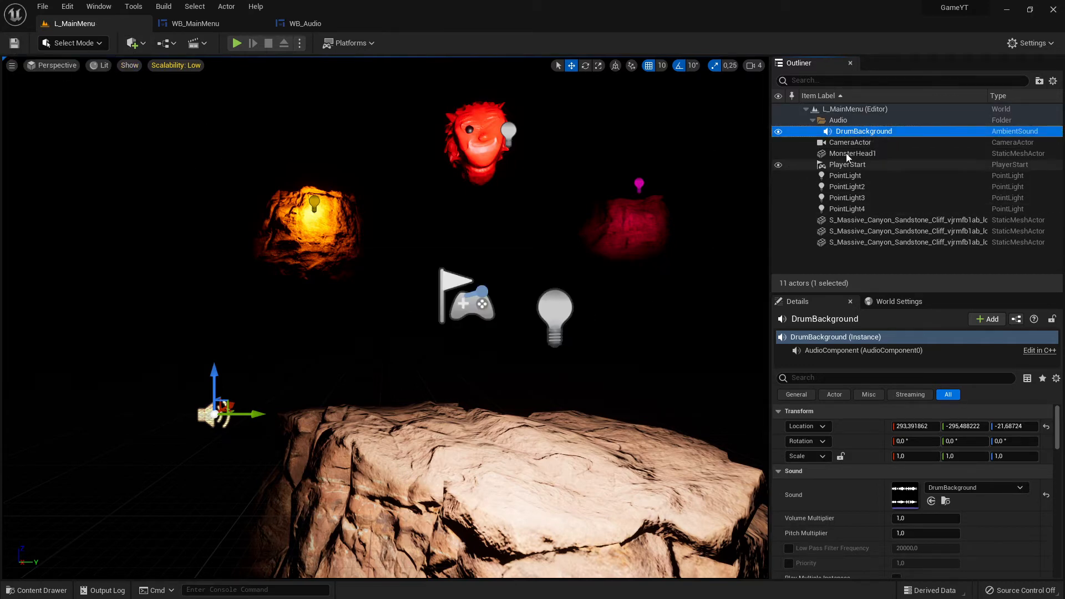
left_click(870, 133)
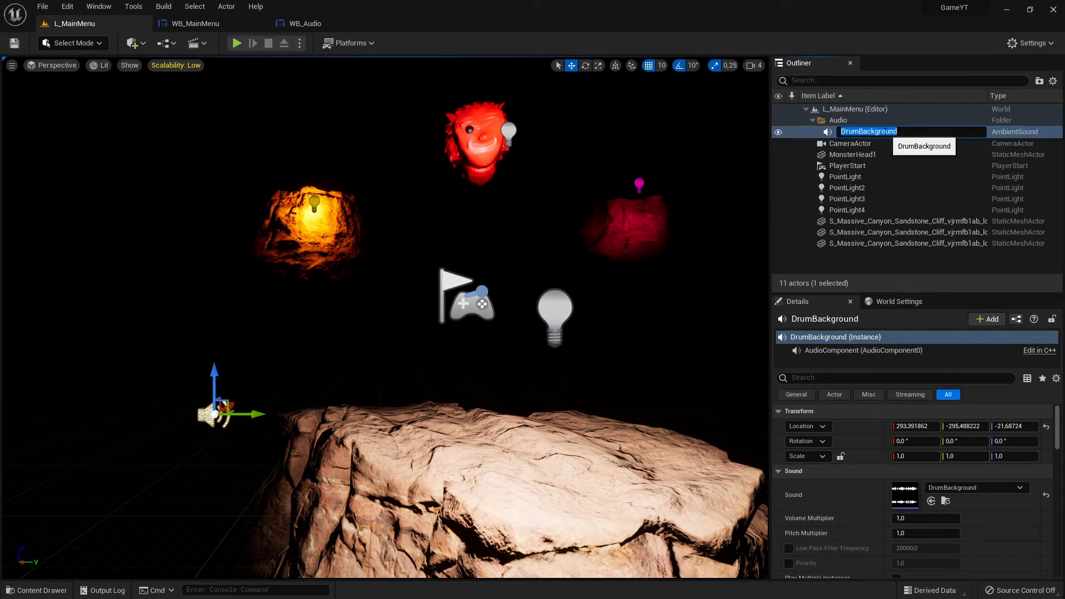
left_click(829, 265)
left_click(862, 133)
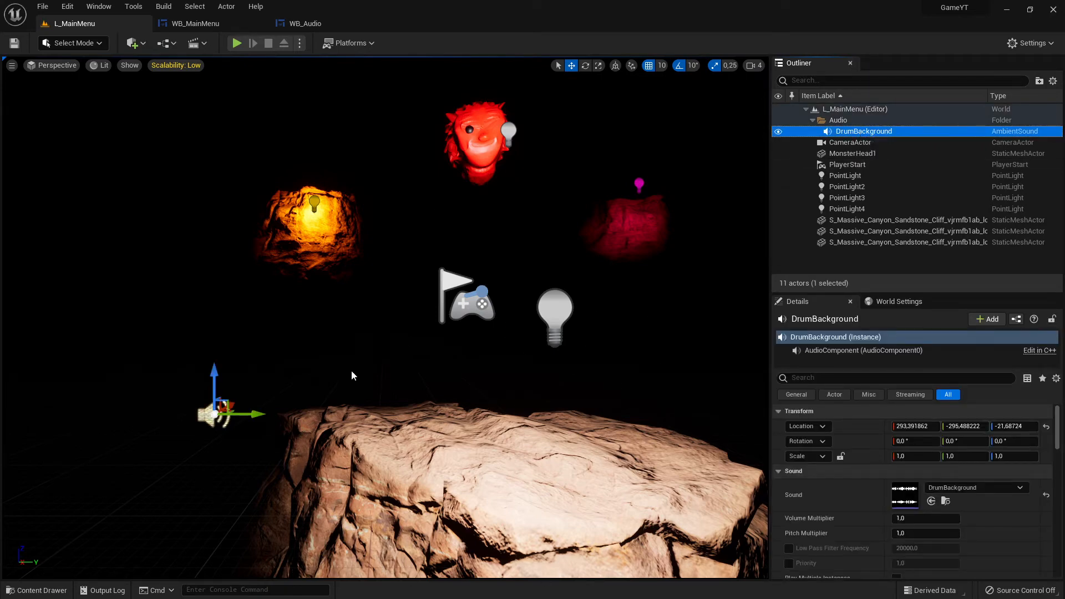
View the WB_Audio event graph, return to the L_MainMenu level, and briefly play-test it before stopping the session
right_click_drag(385, 318, 410, 311)
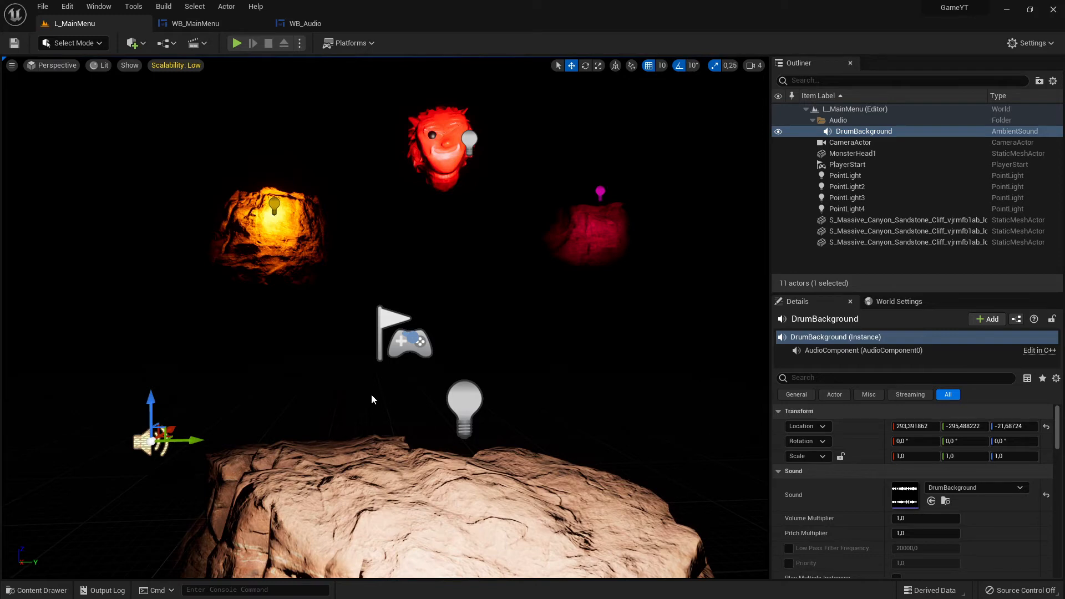
left_click(311, 25)
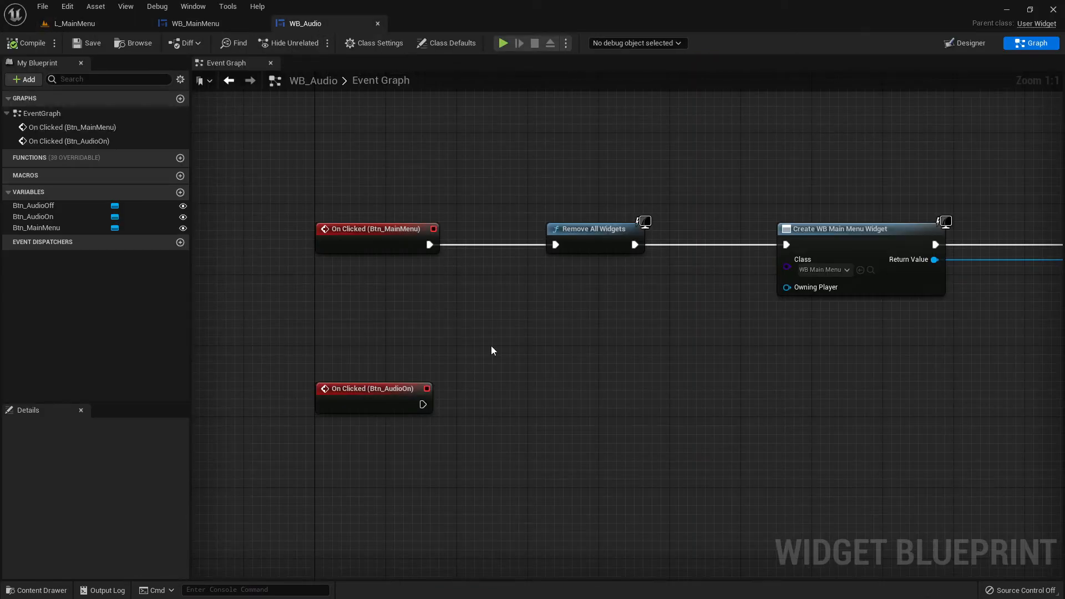
left_click(88, 24)
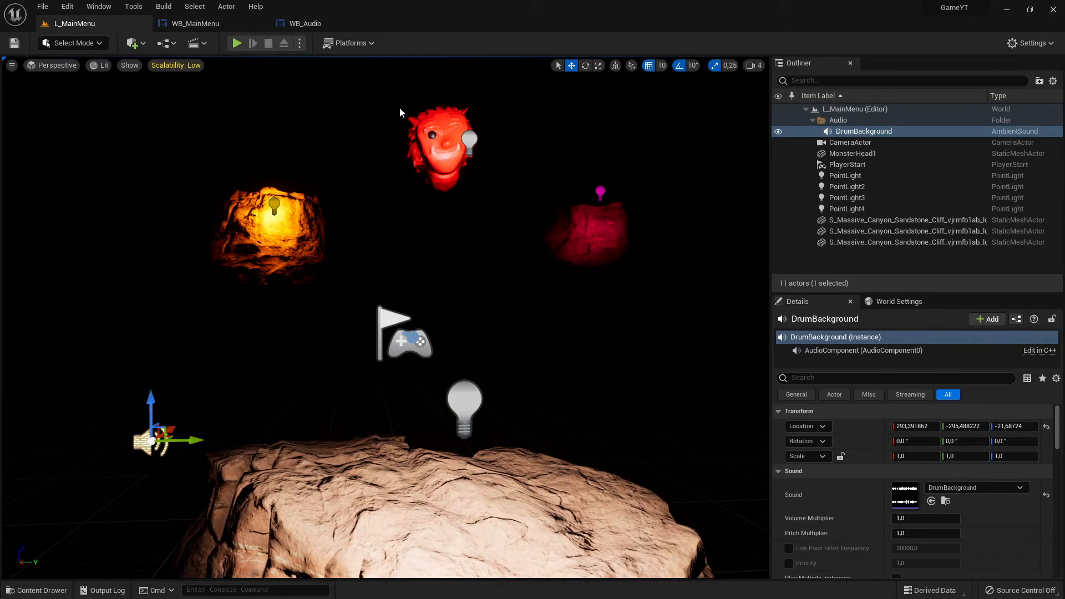
left_click(236, 43)
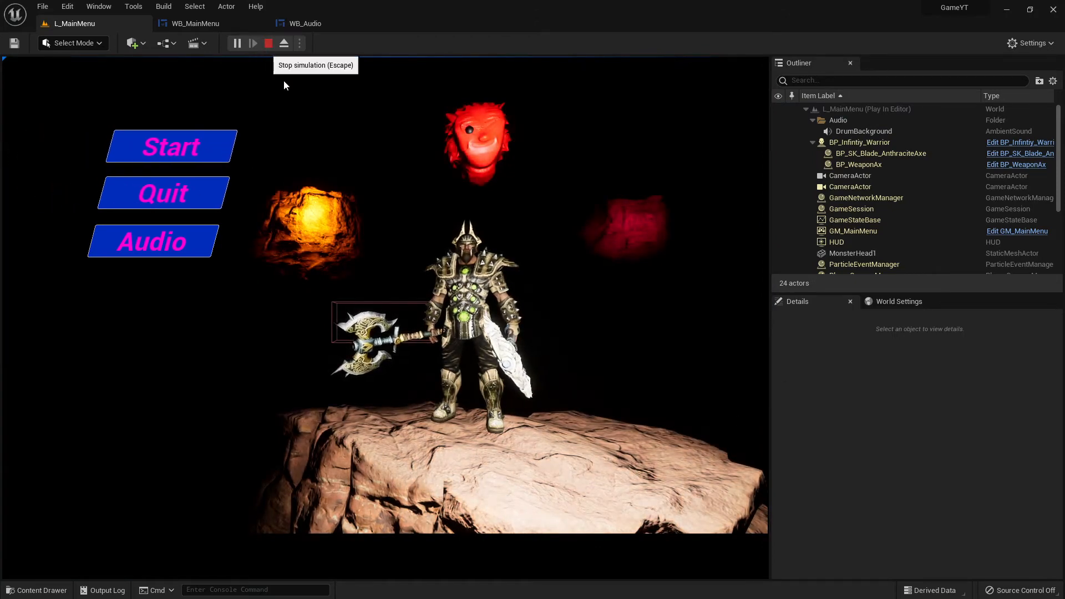
left_click(268, 43)
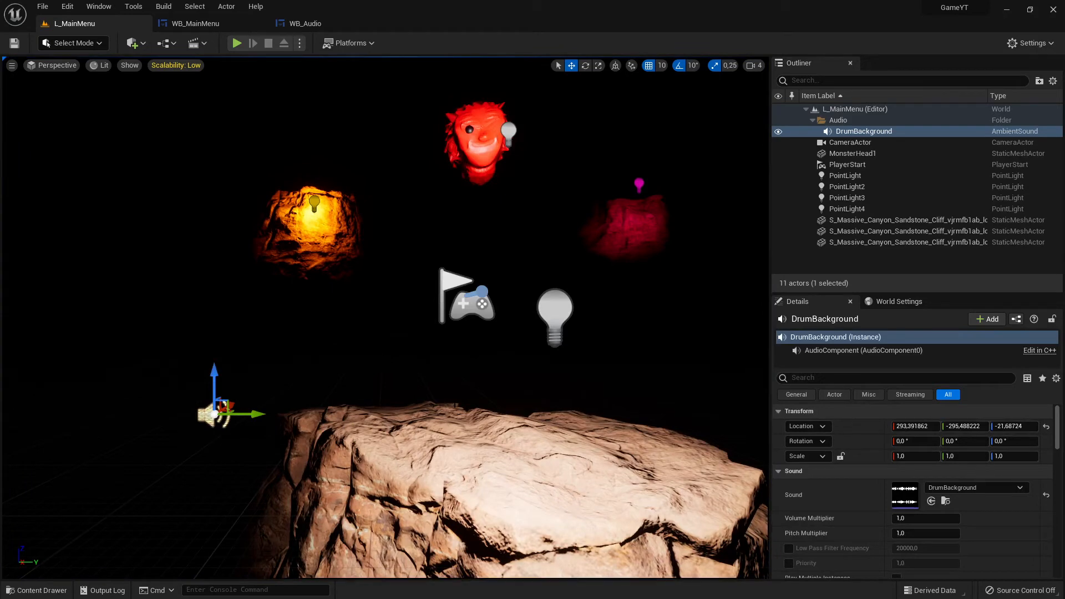
Review the On Clicked events for Btn_MainMenu and Btn_AudioOn in the WB_Audio event graph
left_click(310, 23)
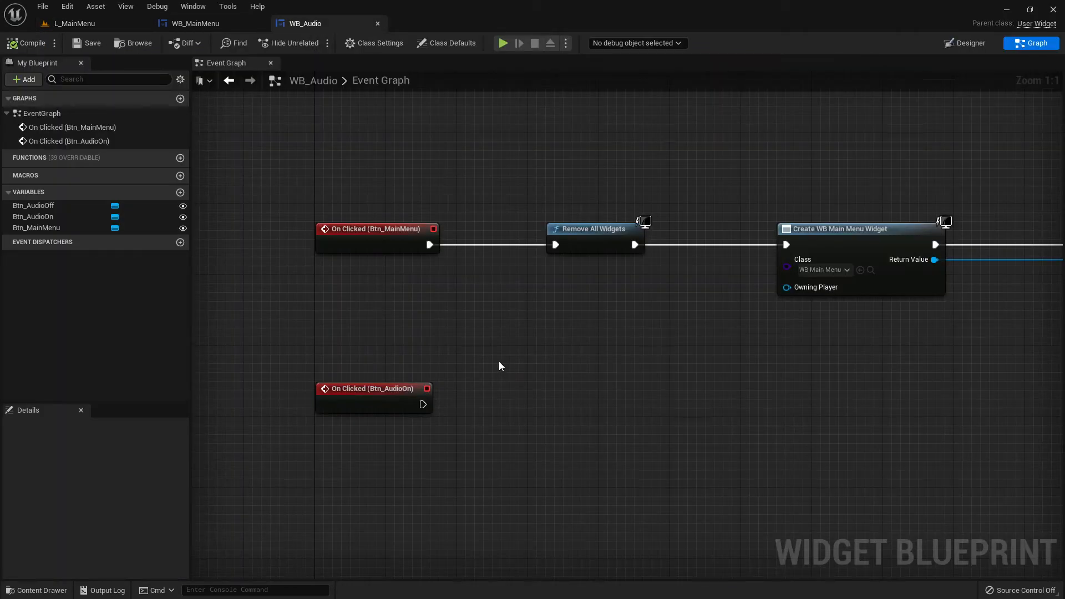
right_click_drag(513, 407, 453, 346)
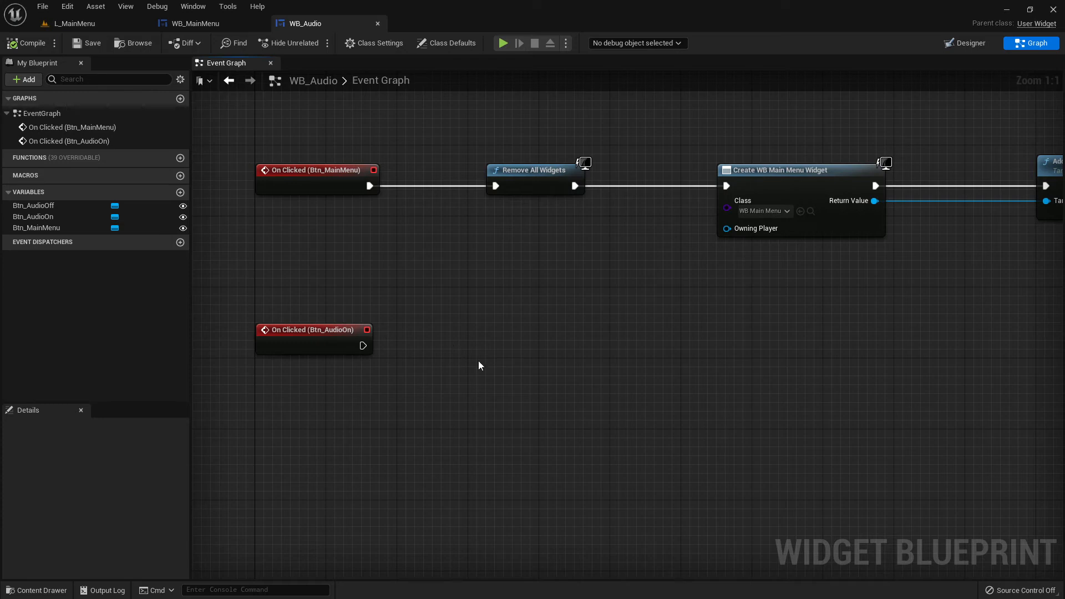
right_click_drag(480, 329, 460, 361)
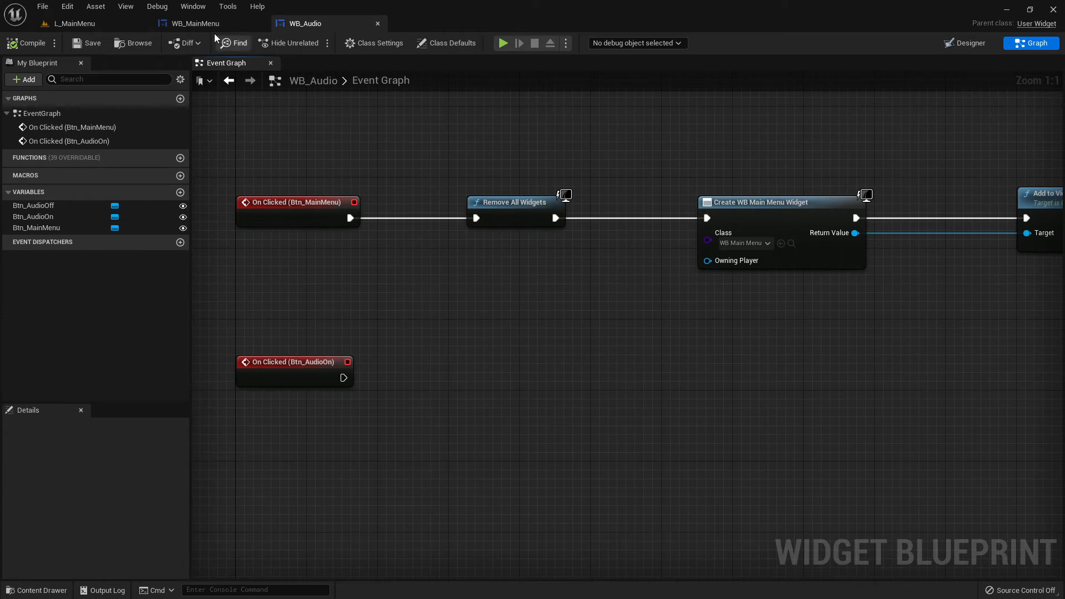
left_click(189, 24)
Browse from the level's DrumBackground actor to its sound wave asset, inspect the asset's settings and close it
left_click(105, 23)
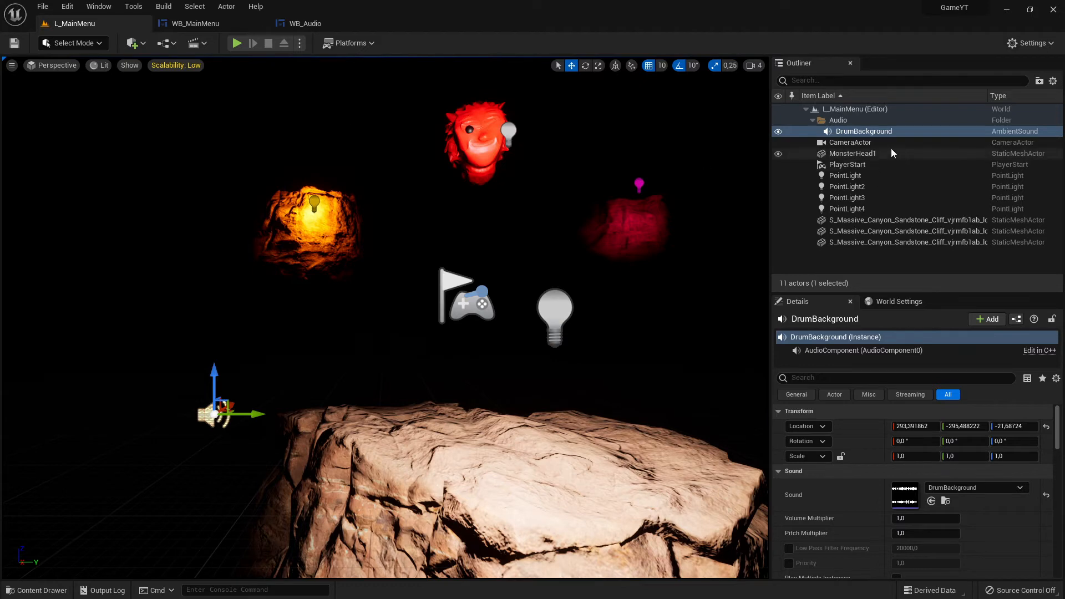
right_click(855, 135)
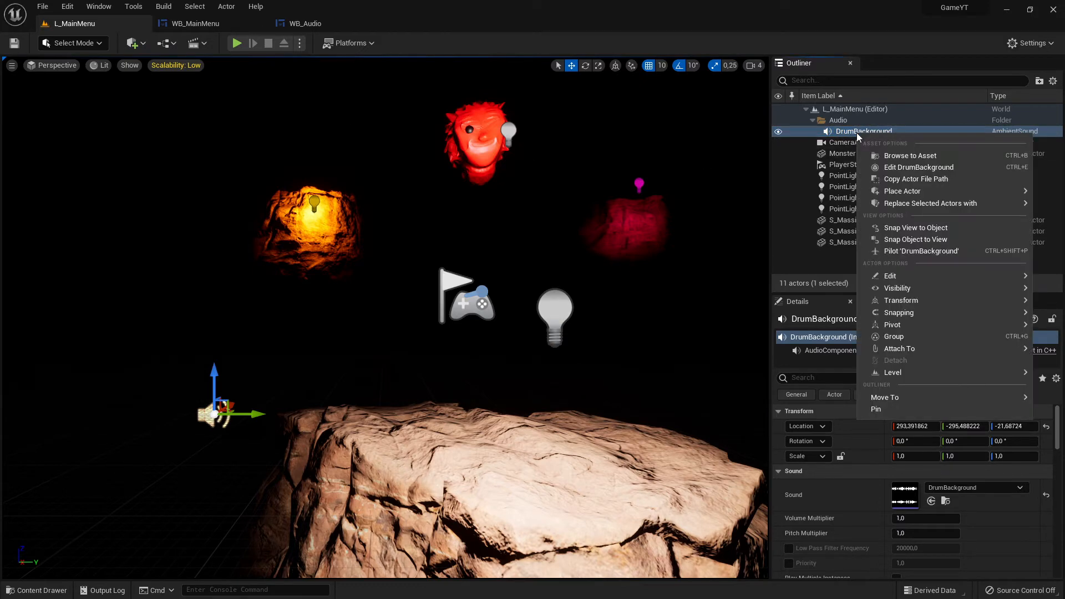
left_click(900, 158)
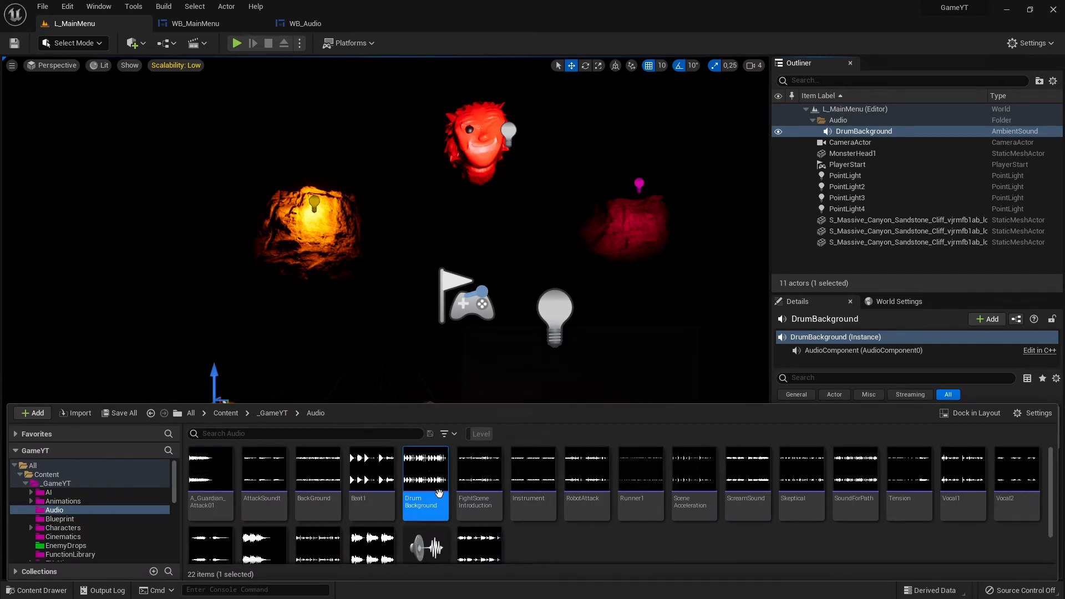
mouse_move(435, 508)
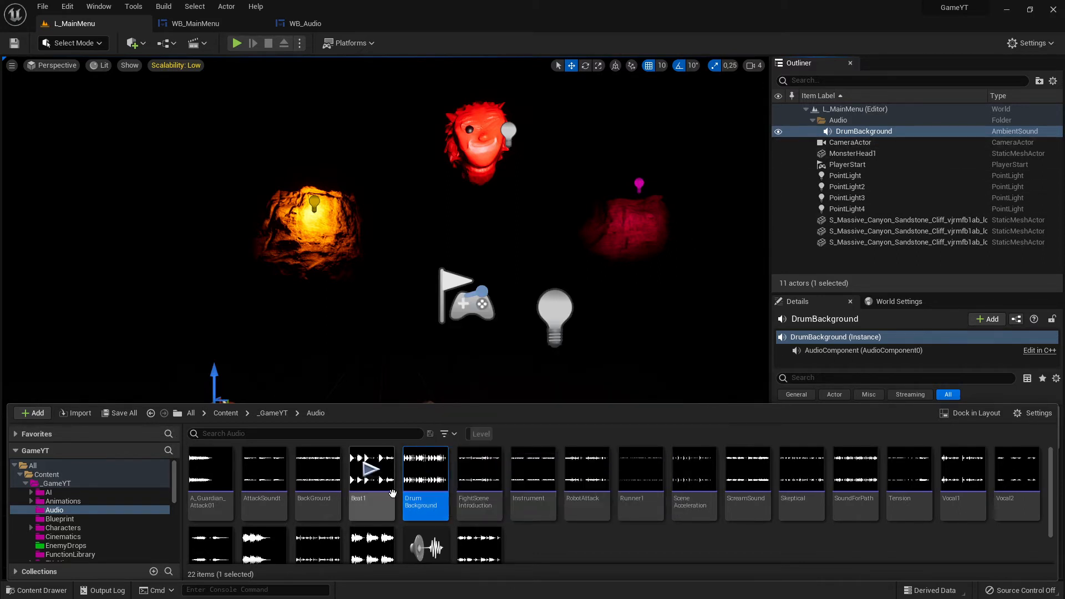
mouse_move(438, 482)
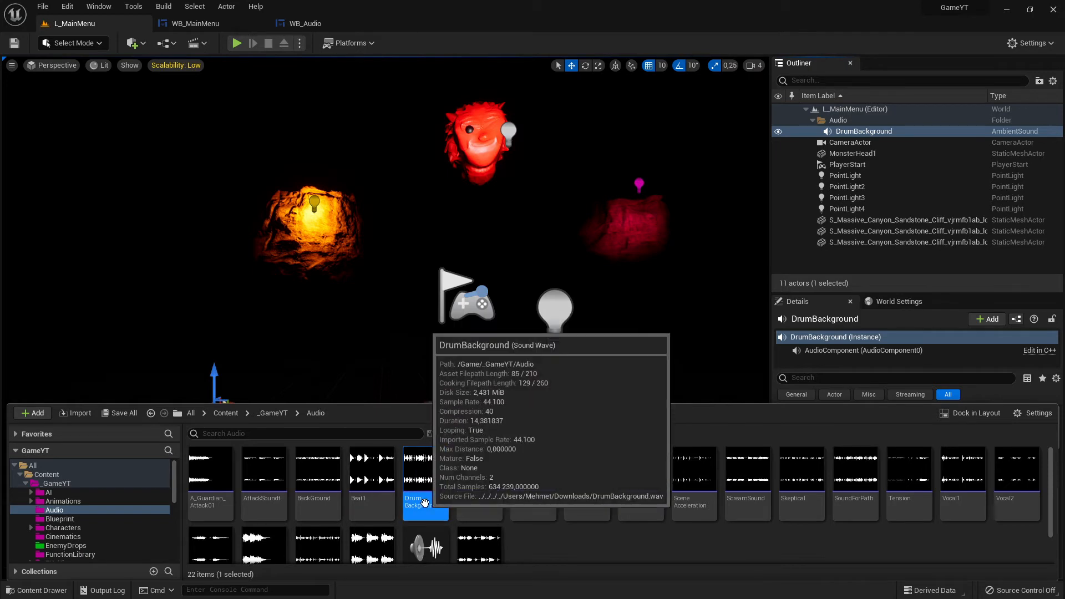
double_click(438, 483)
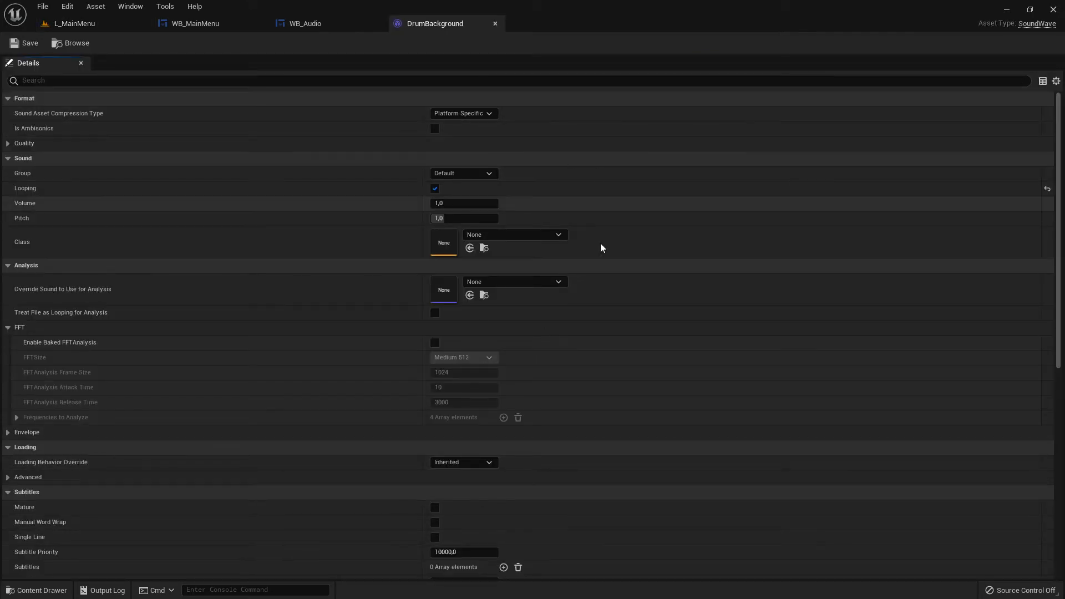
scroll(571, 332, "down", 2)
scroll(571, 332, "down", 1)
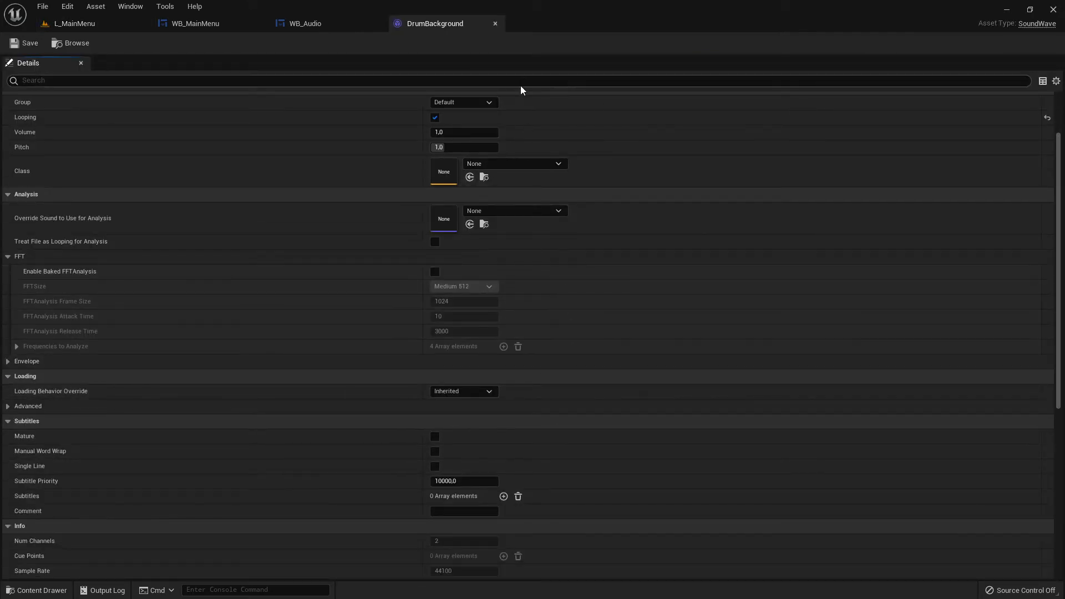
left_click(495, 23)
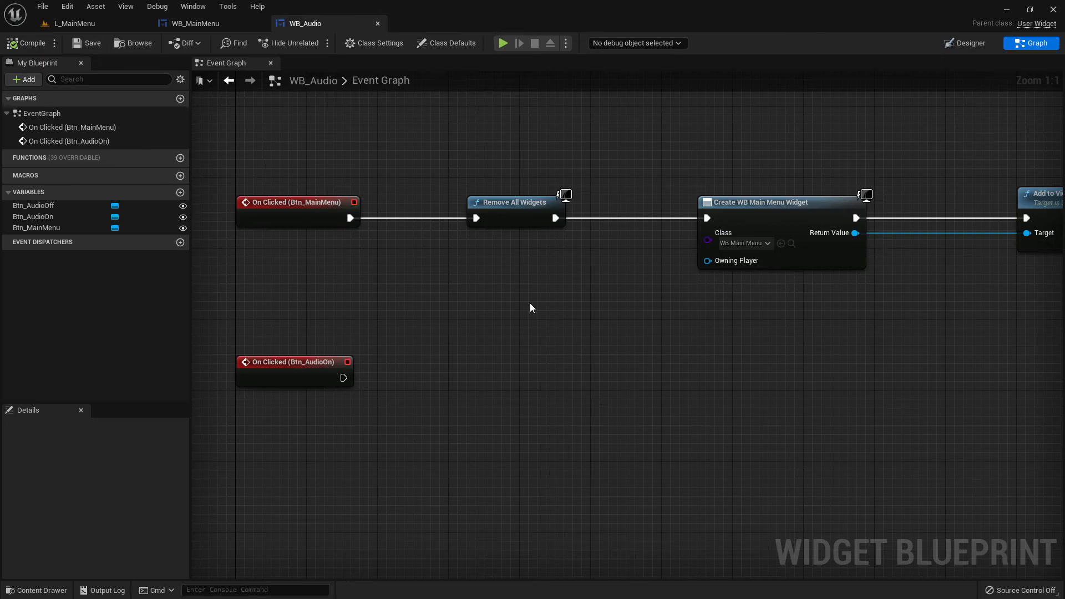
left_click(86, 23)
left_click(195, 23)
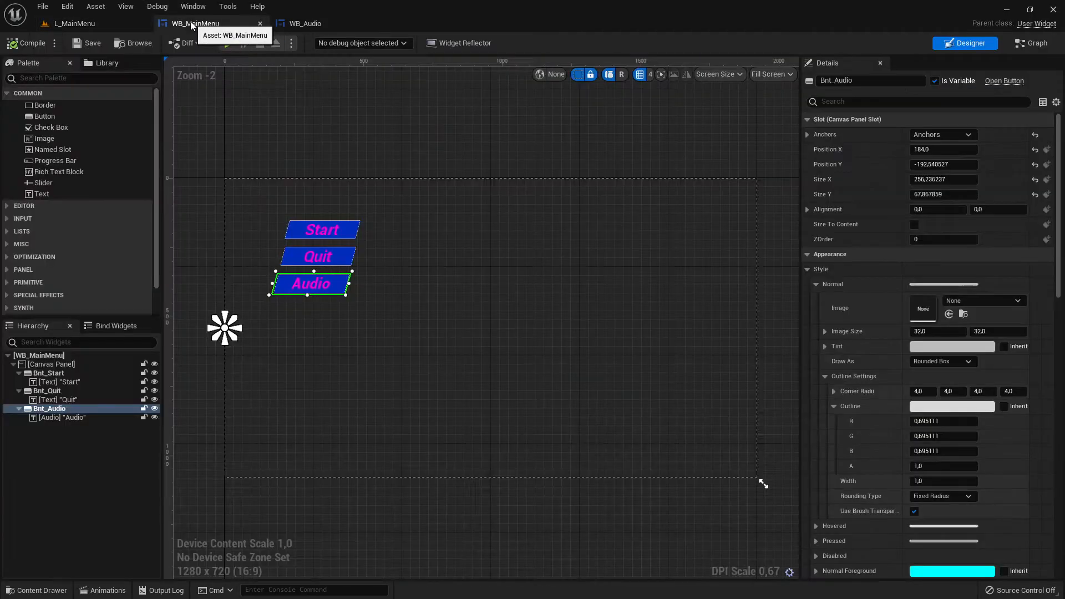
left_click(307, 23)
Look through the sound assets in the project's Audio folder from the L_MainMenu level
left_click(78, 24)
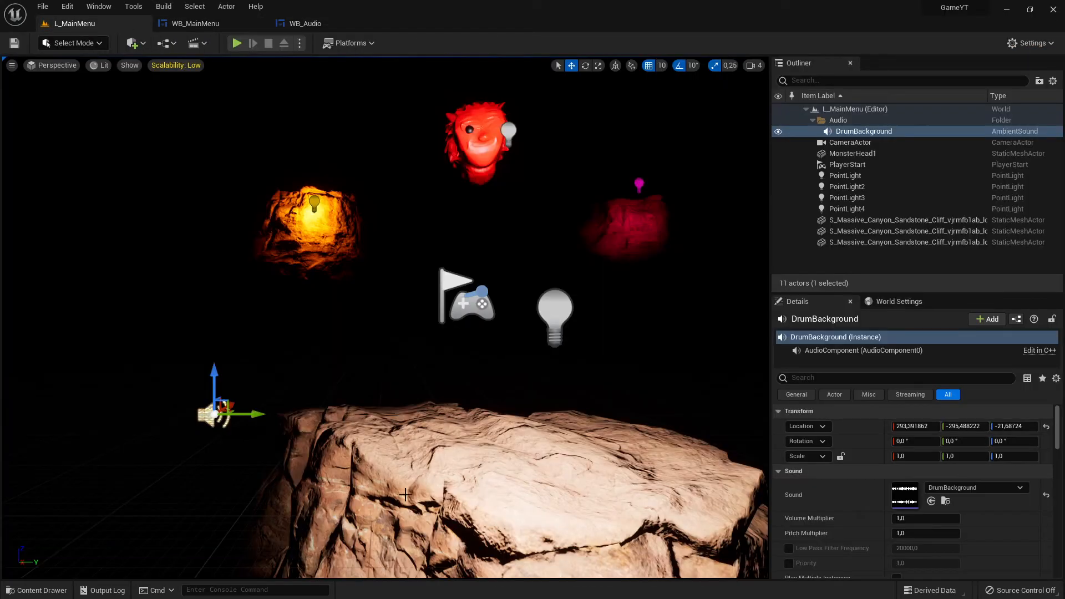
key("ctrl+space")
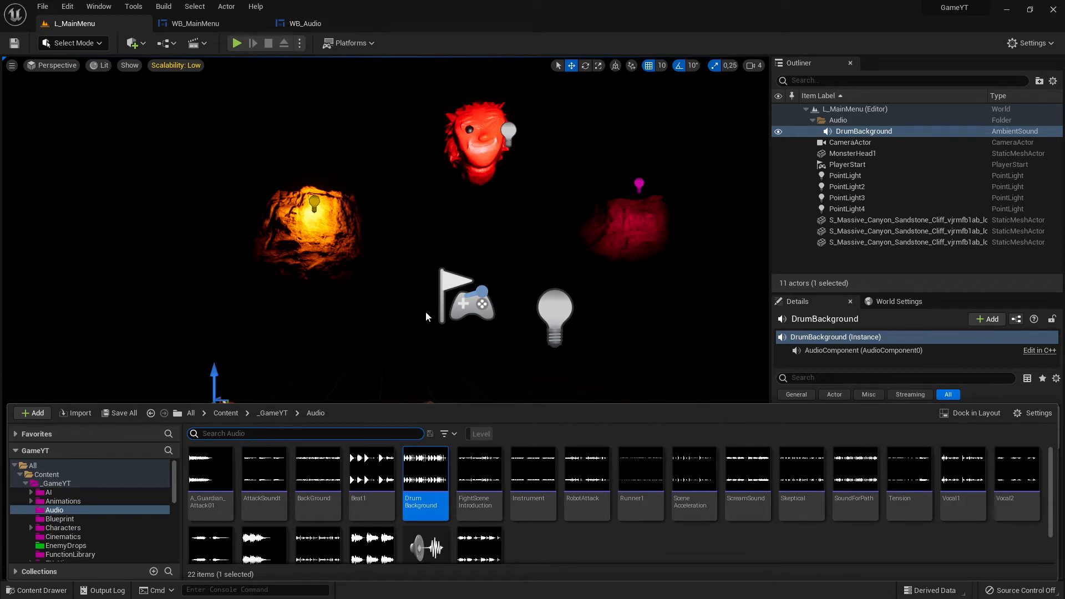
left_click(580, 558)
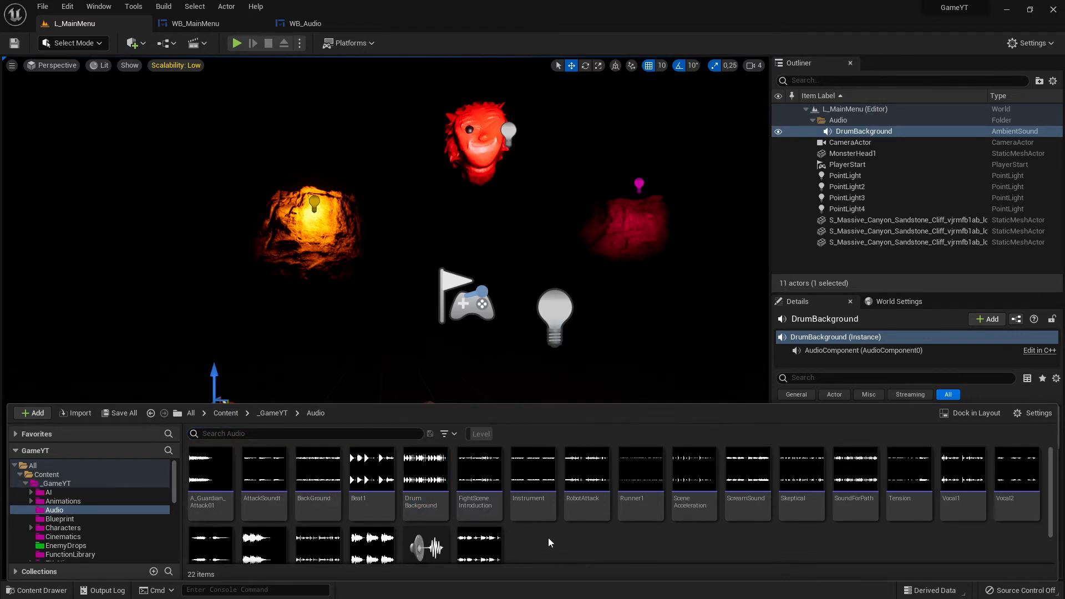
scroll(549, 550, "down", 2)
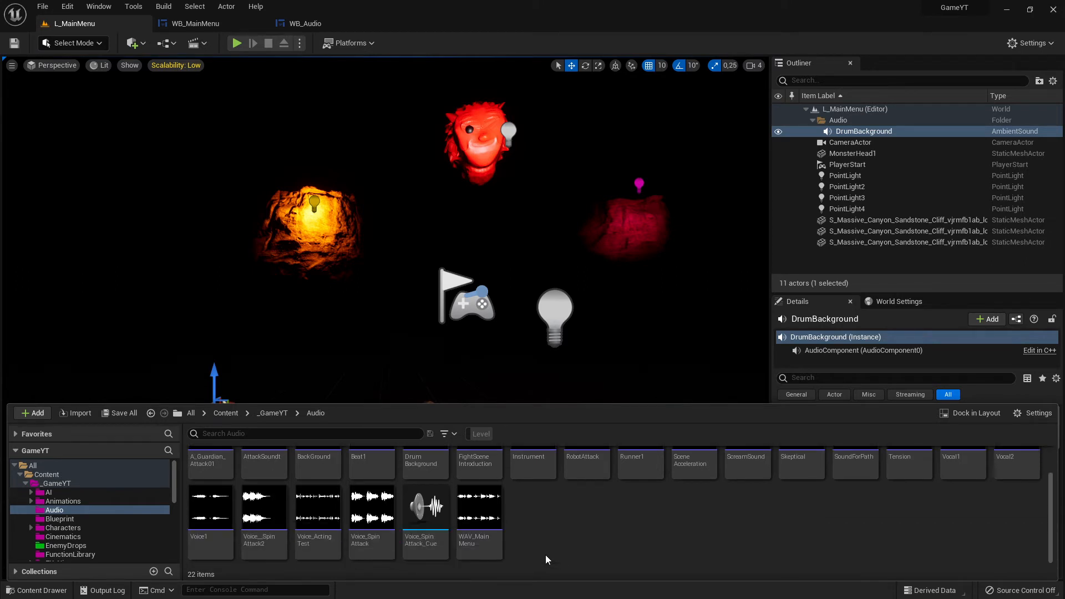
scroll(545, 557, "up", 2)
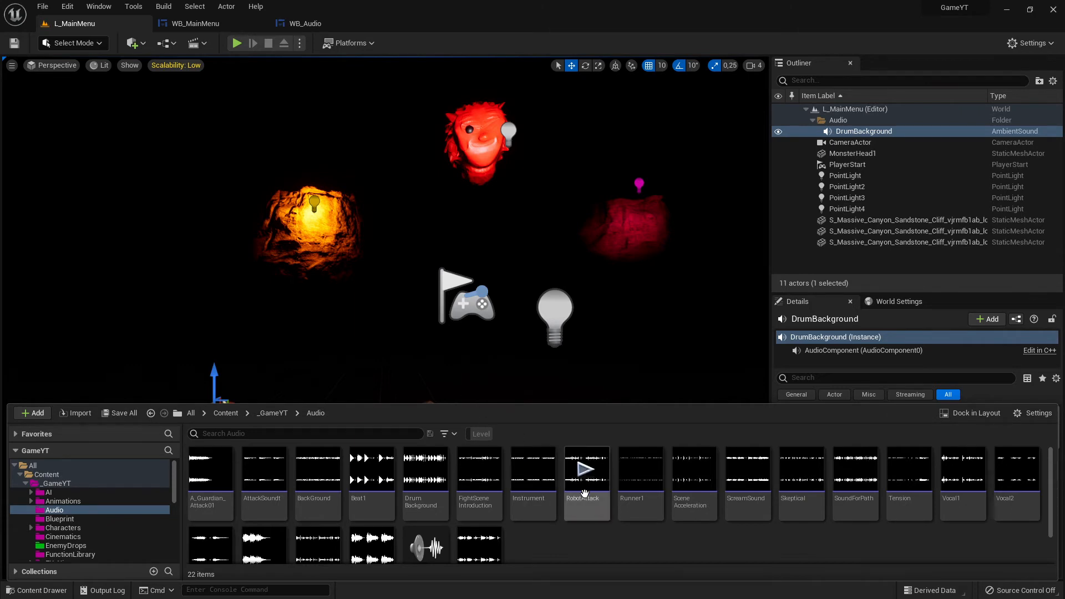
scroll(611, 547, "down", 2)
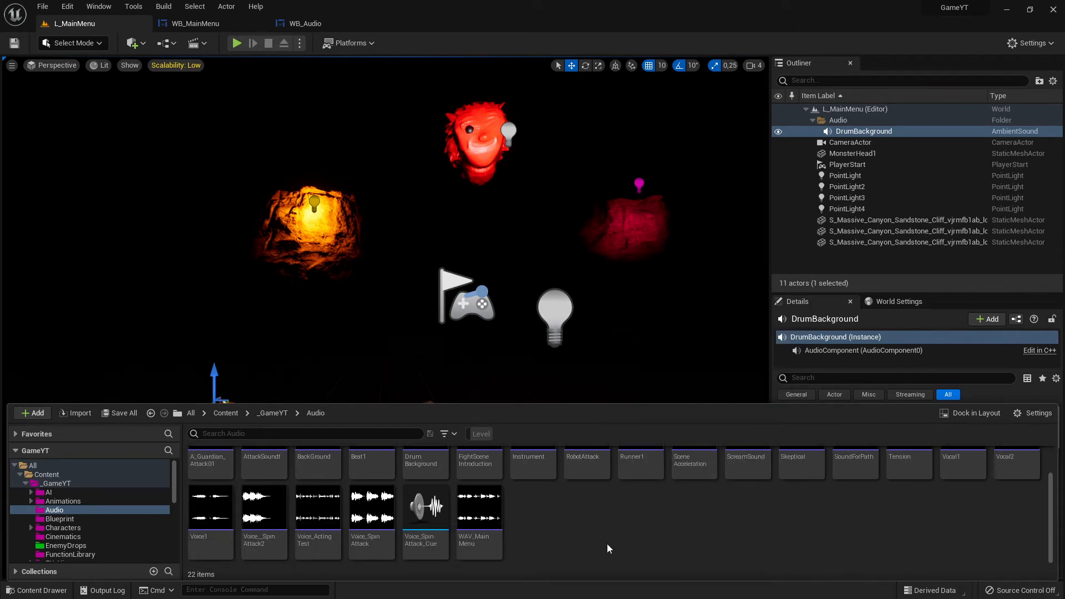
scroll(607, 527, "up", 2)
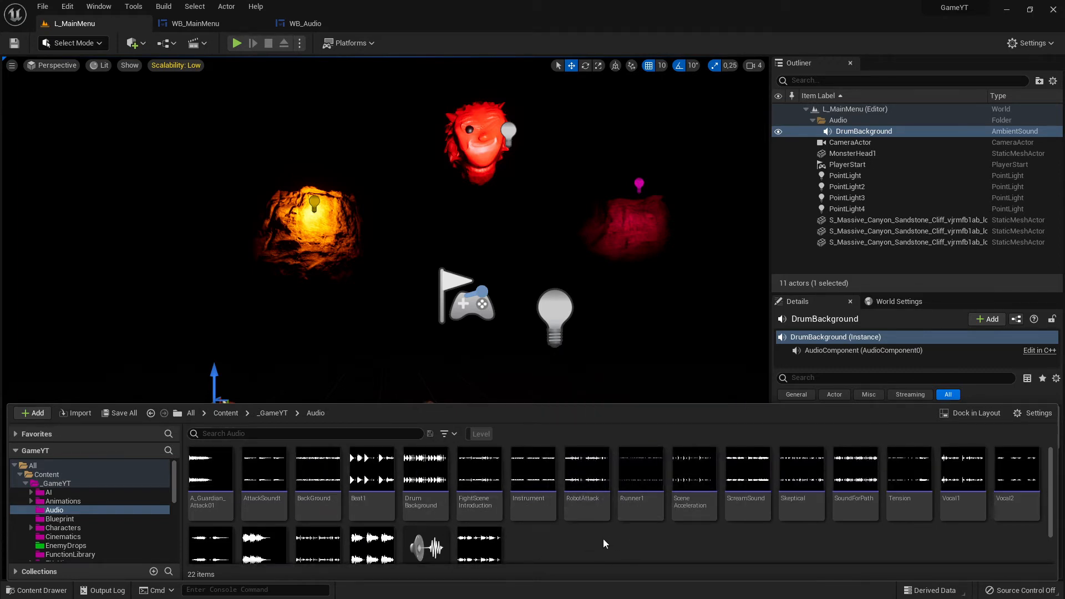
scroll(606, 536, "down", 2)
scroll(610, 530, "up", 2)
scroll(600, 533, "down", 1)
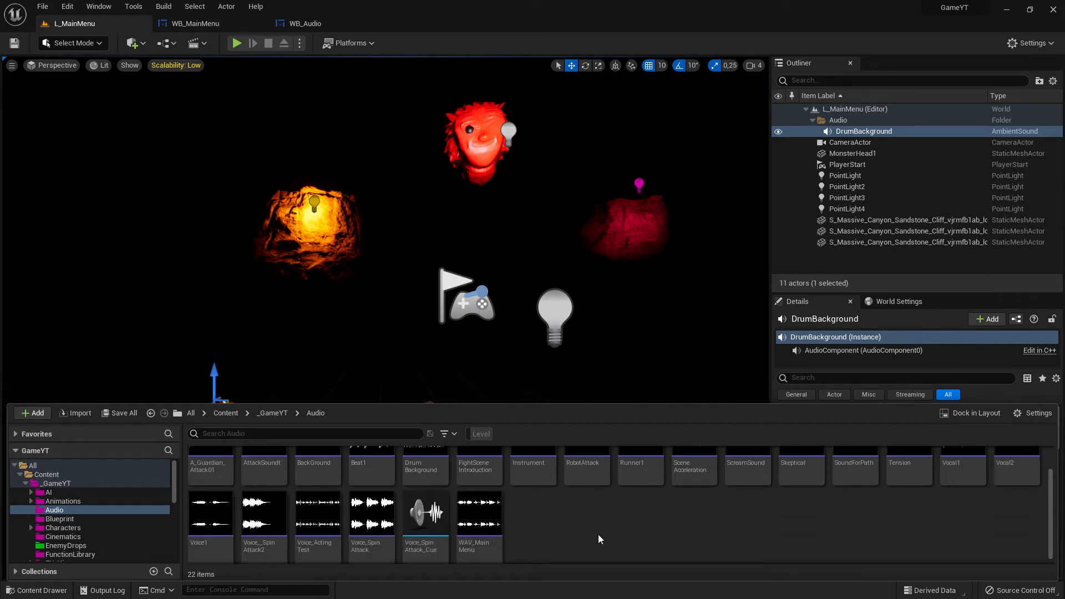
scroll(598, 539, "up", 1)
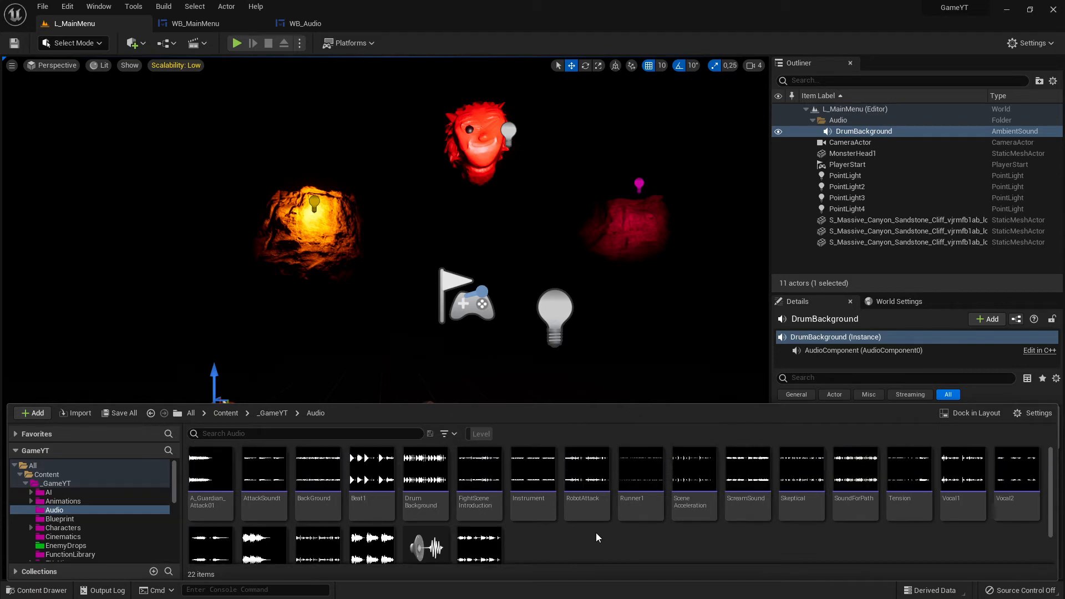
scroll(596, 532, "down", 1)
scroll(595, 534, "up", 1)
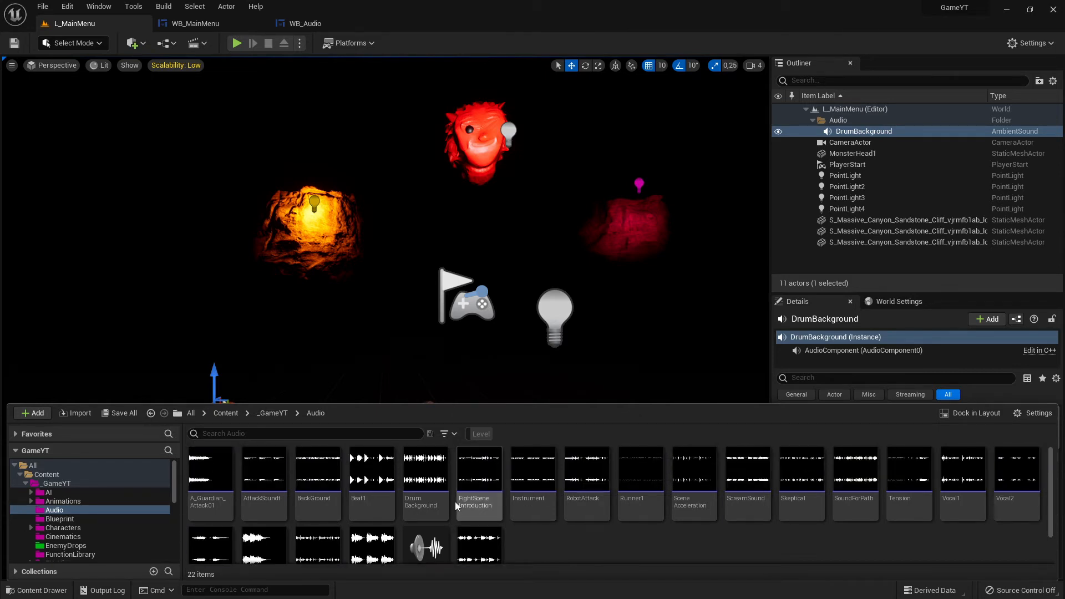
scroll(463, 499, "down", 1)
scroll(464, 499, "up", 1)
left_click(433, 506)
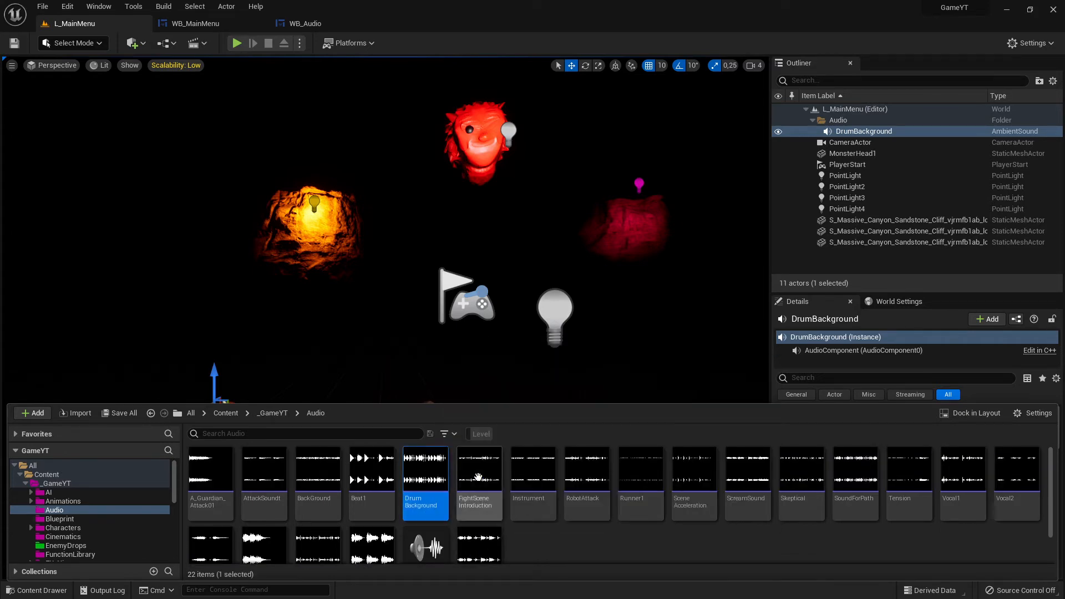
left_click(479, 504)
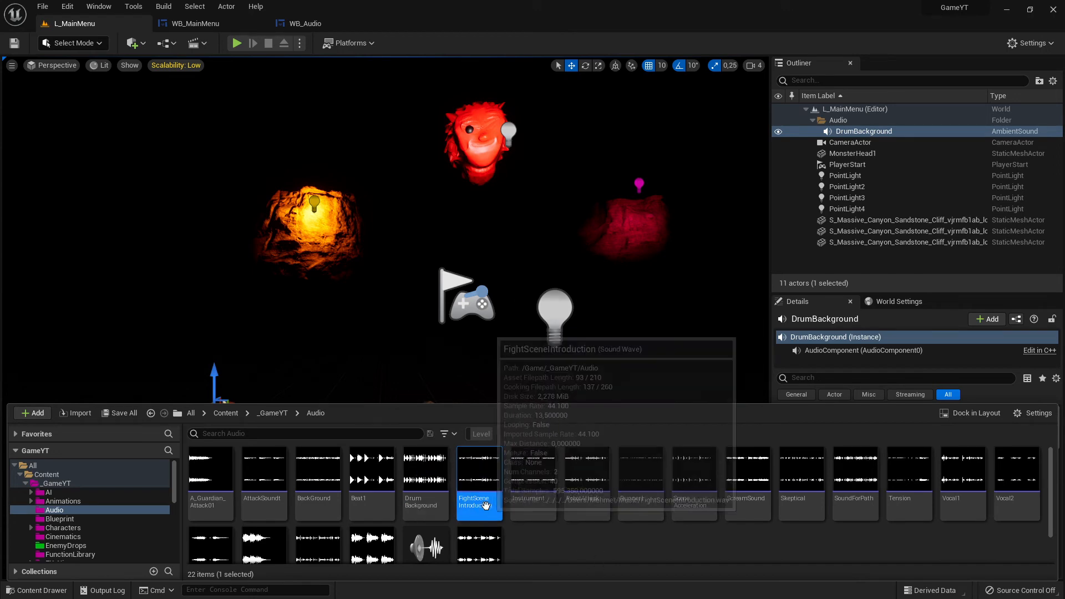
Locate the DrumBackground actor's sound wave in the Audio folder and create a Sound Cue from it
left_click(874, 132)
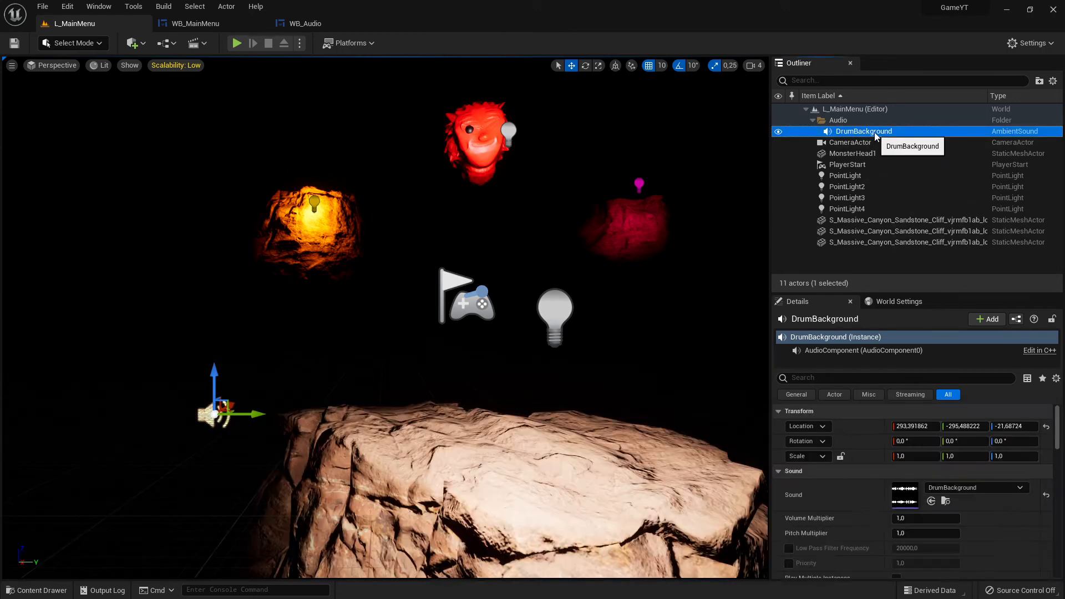
right_click(874, 132)
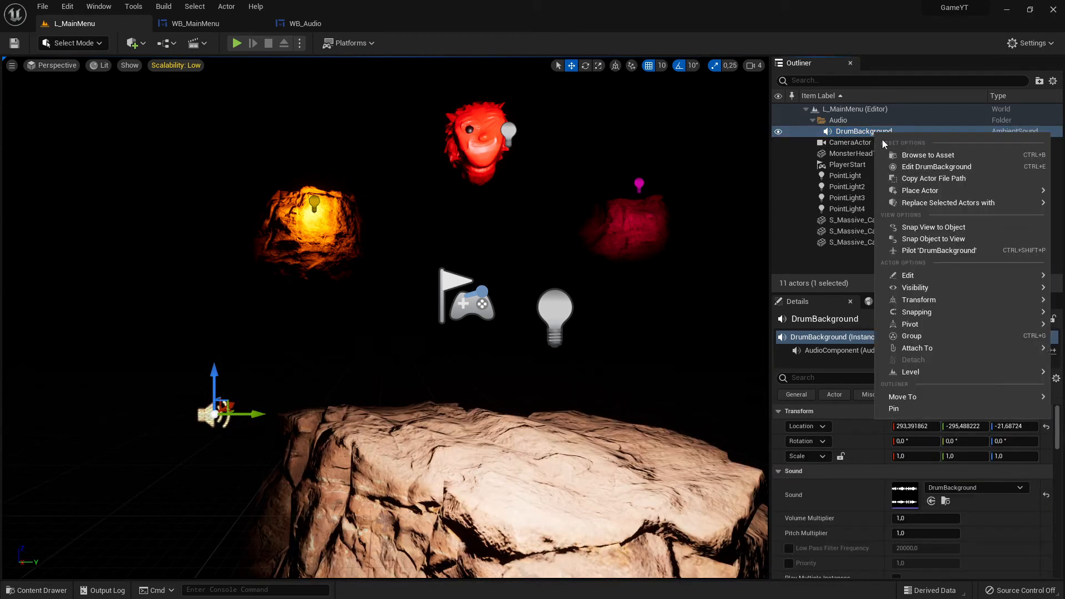
left_click(936, 156)
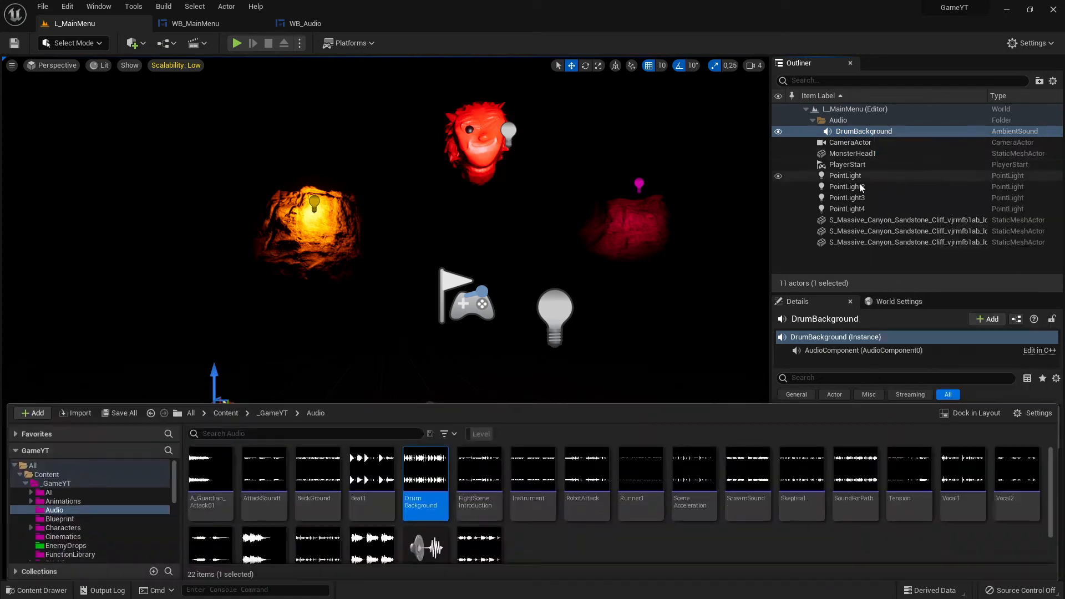
right_click(433, 505)
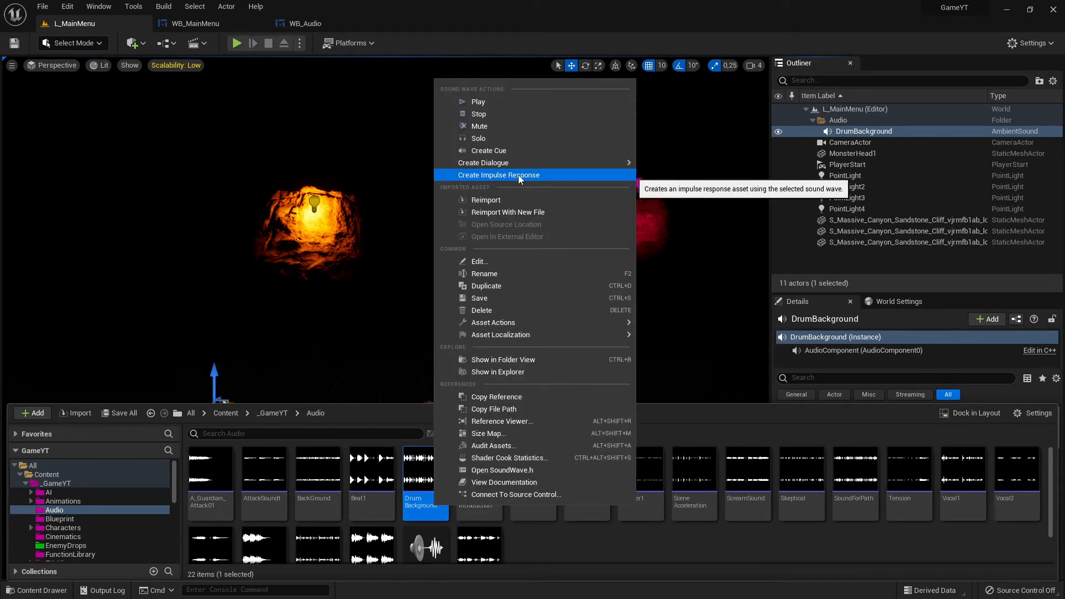
left_click(486, 149)
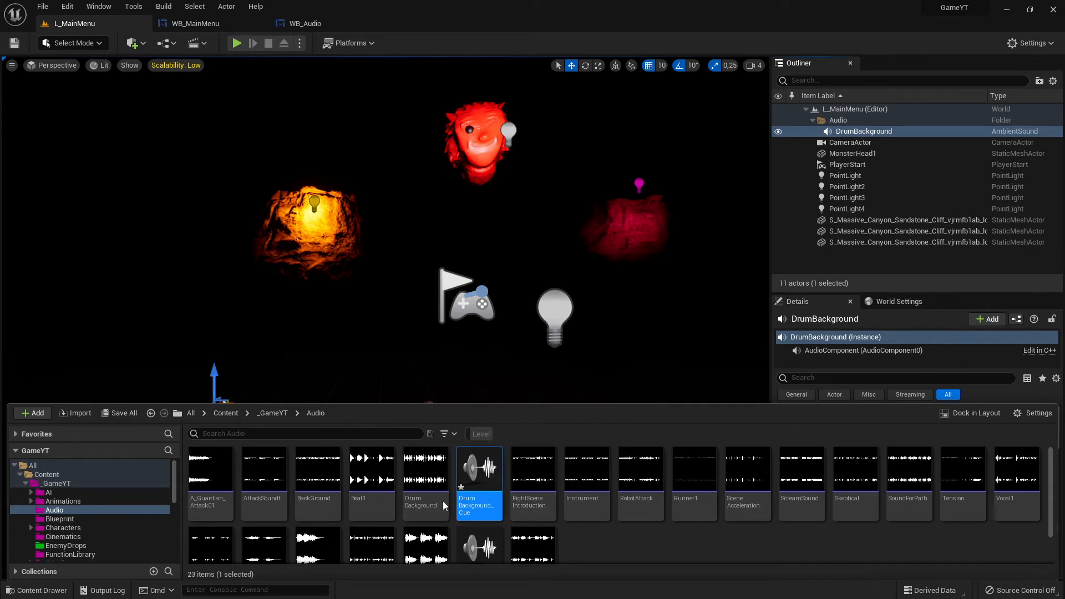
Open DrumBackground_Cue and move its DrumBackground Wave Player node farther away from the Output node
double_click(497, 501)
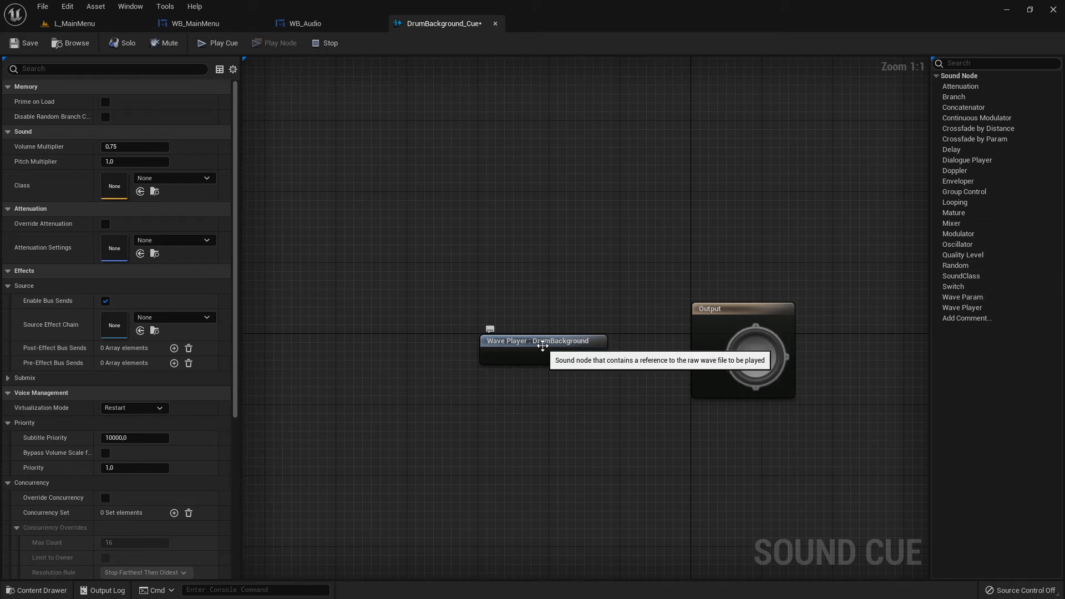
left_click_drag(539, 341, 376, 341)
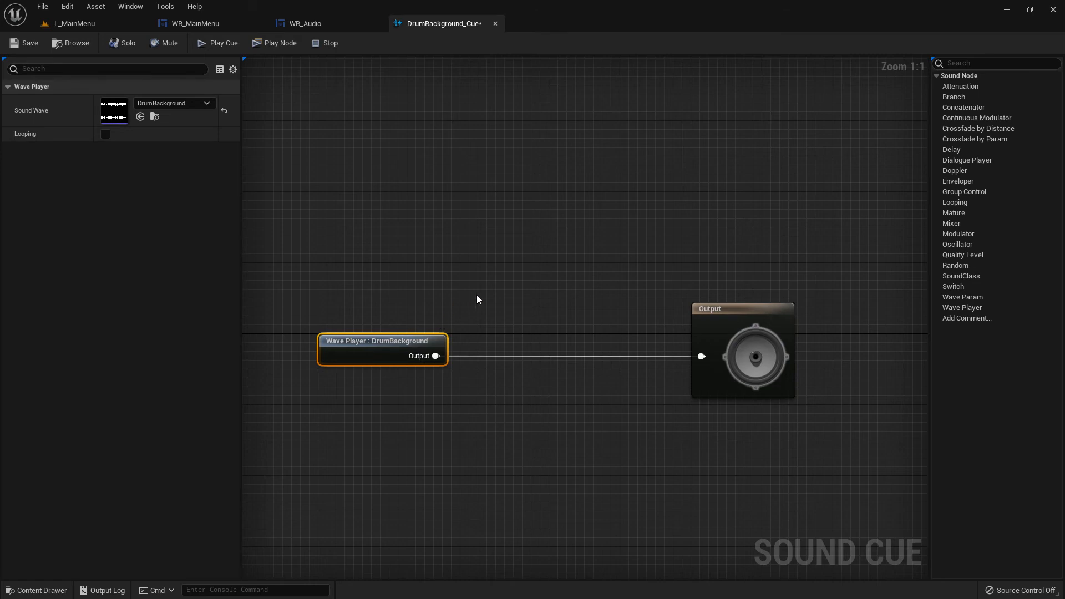
left_click(494, 303)
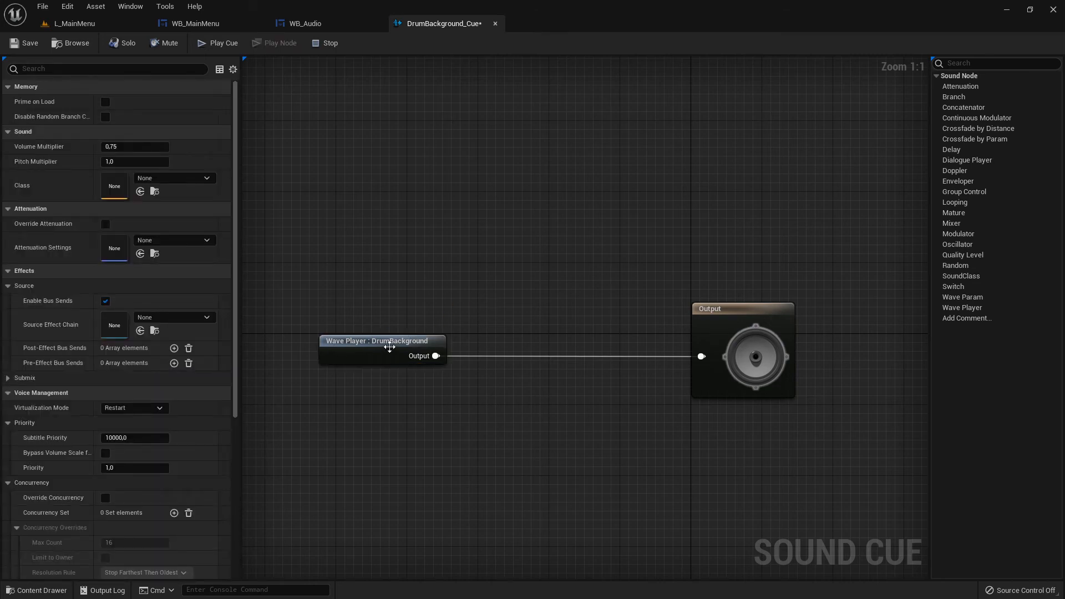
left_click(389, 347)
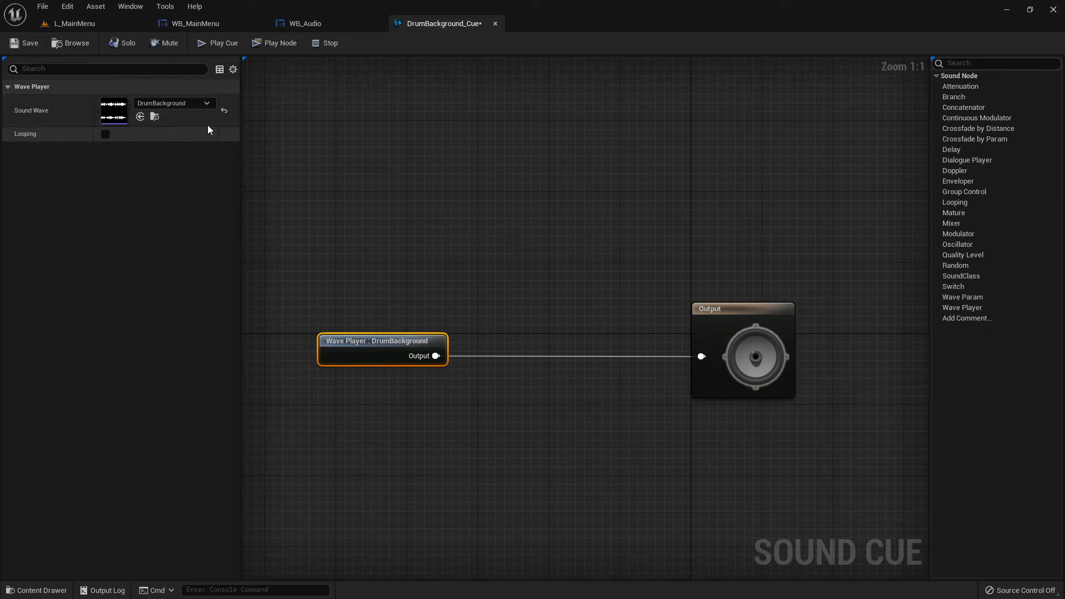
Review the DrumBackground_Cue graph alongside the L_MainMenu level and the Audio folder, and close the cue editor
left_click(94, 23)
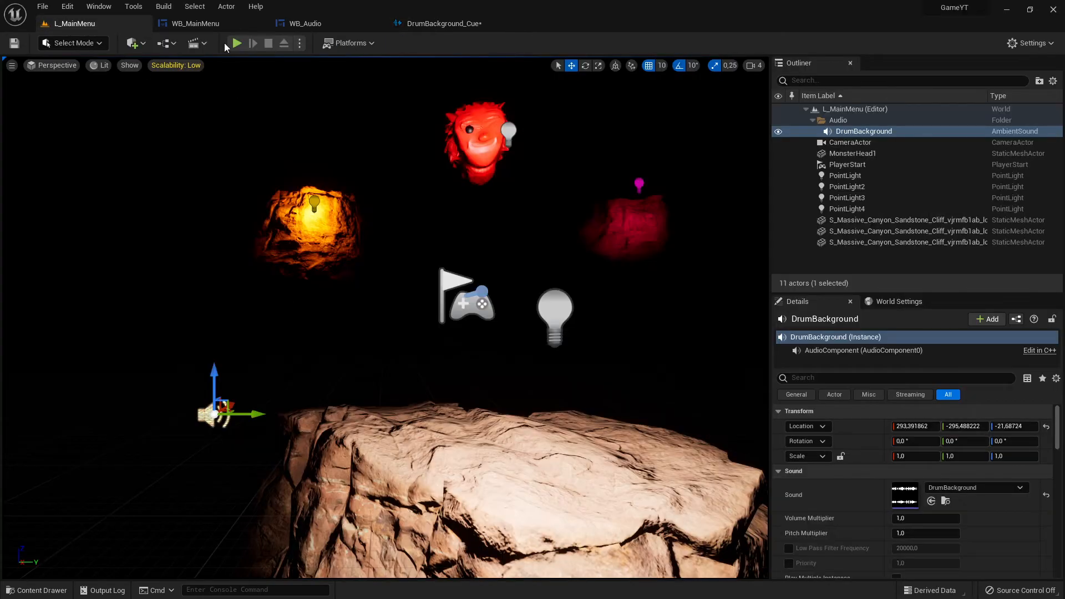
left_click(428, 23)
key("ctrl+space")
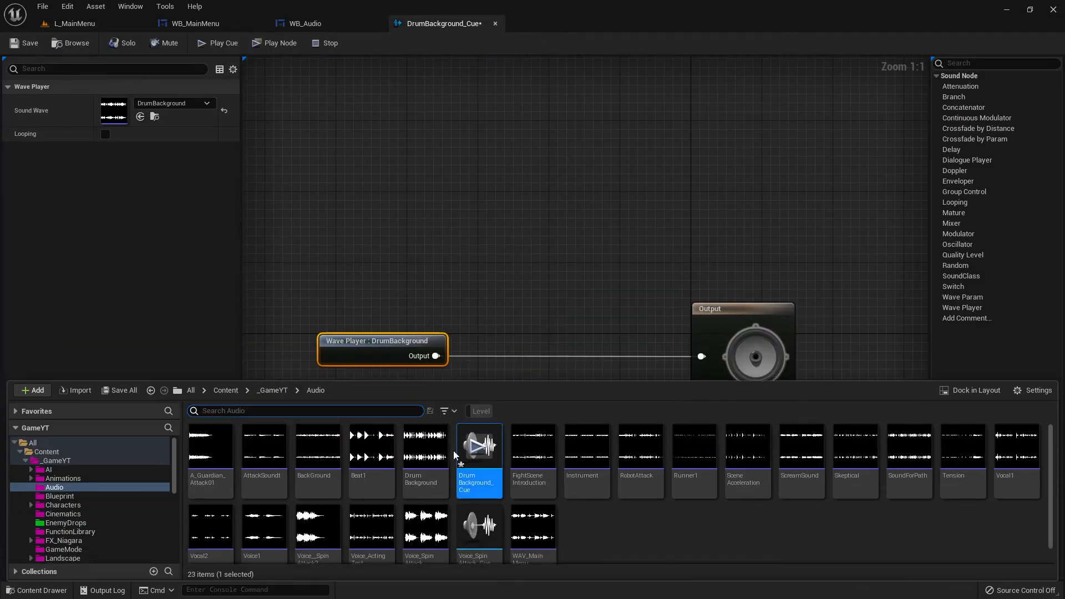
left_click(449, 280)
left_click(390, 345)
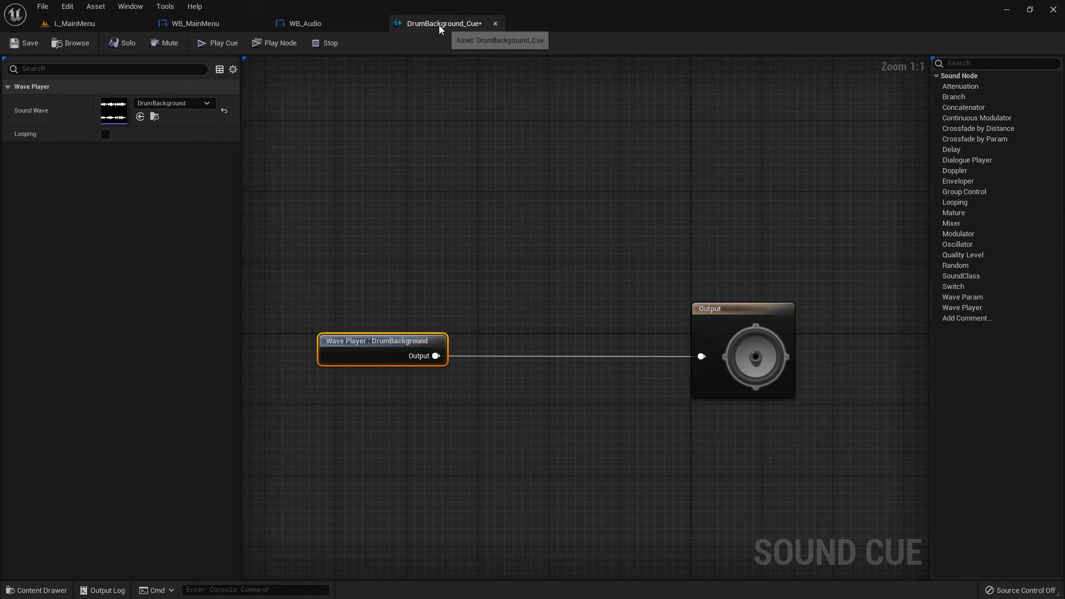
left_click(495, 23)
Return to the L_MainMenu level and save all unsaved project assets, including DrumBackground_Cue
left_click(199, 24)
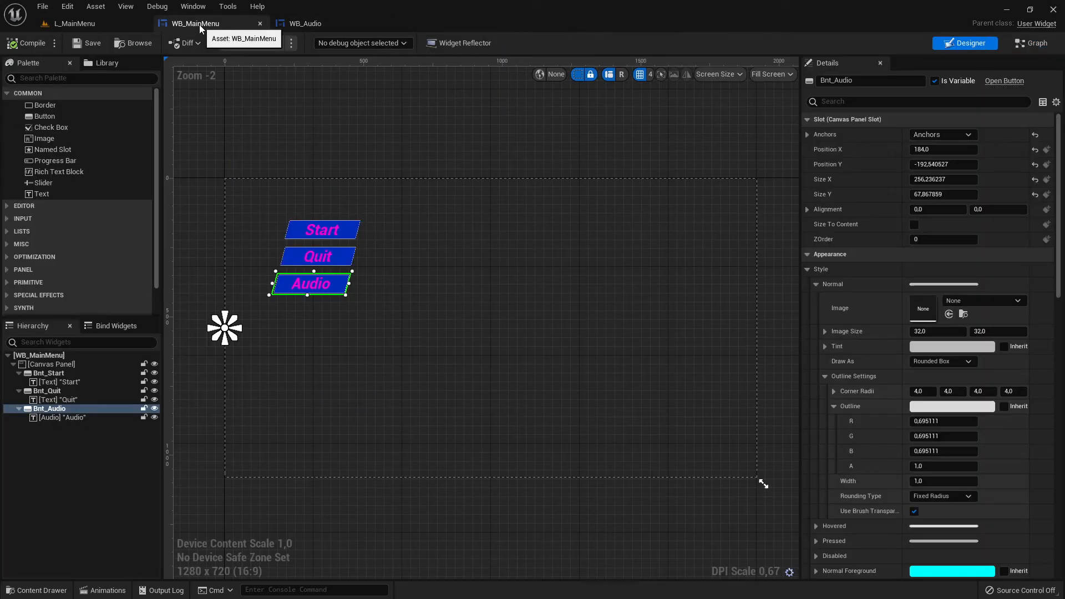
left_click(86, 26)
key("ctrl+space")
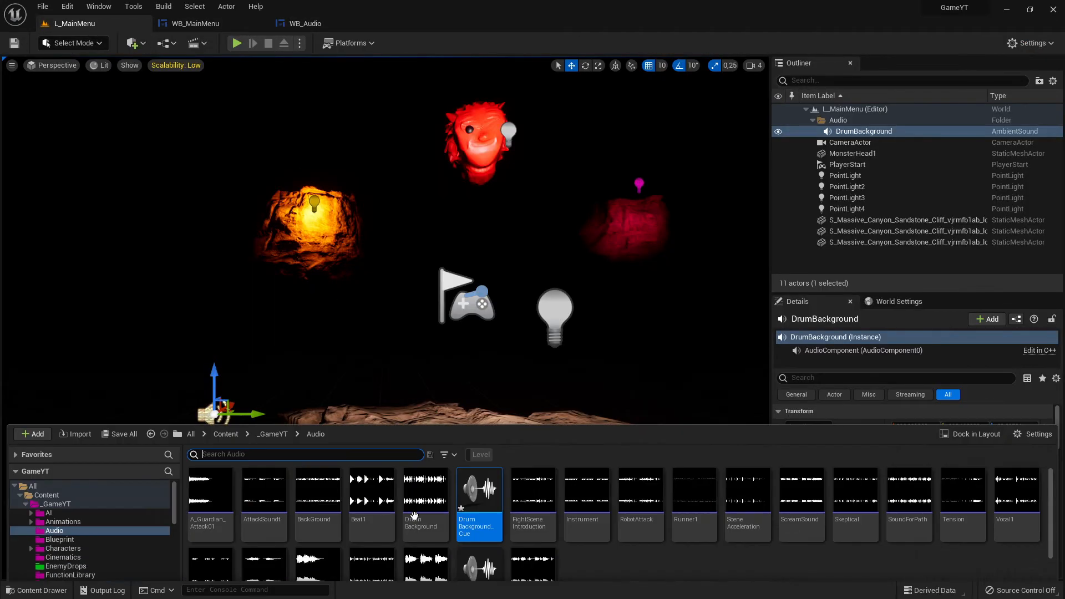
left_click(614, 548)
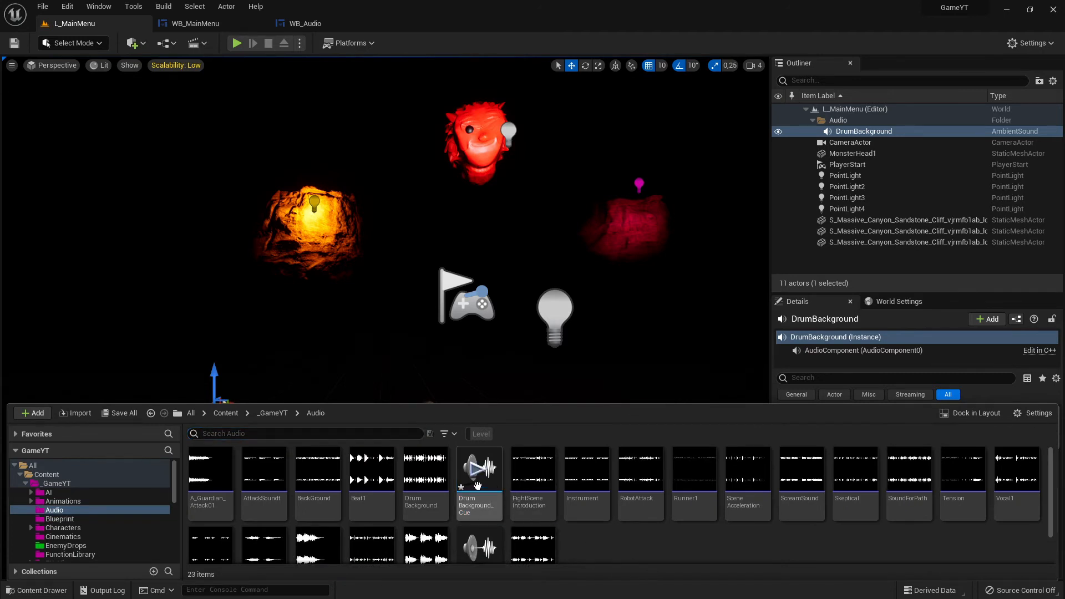
left_click(119, 414)
left_click(621, 429)
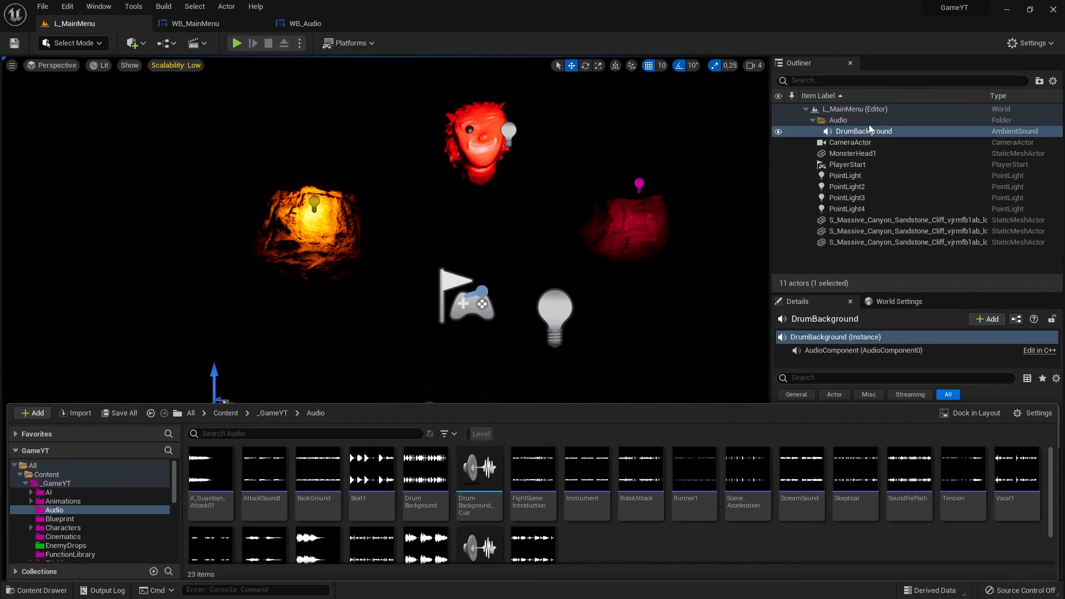
Delete the DrumBackground ambient sound from the level and place DrumBackground_Cue from the Audio folder in its stead
left_click(319, 258)
left_click(210, 410)
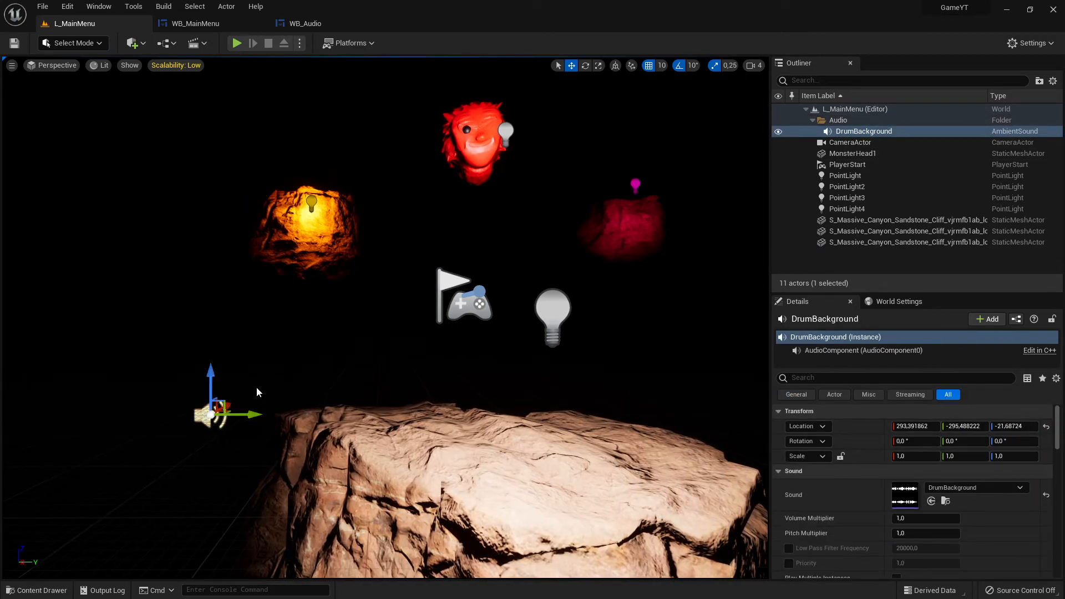
key("Delete")
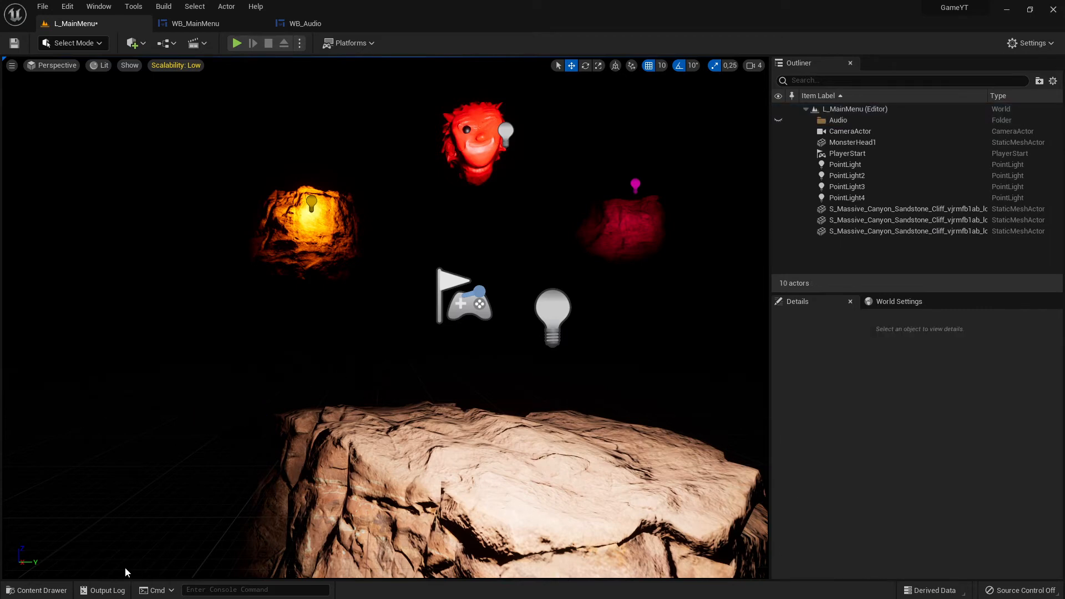
left_click(37, 590)
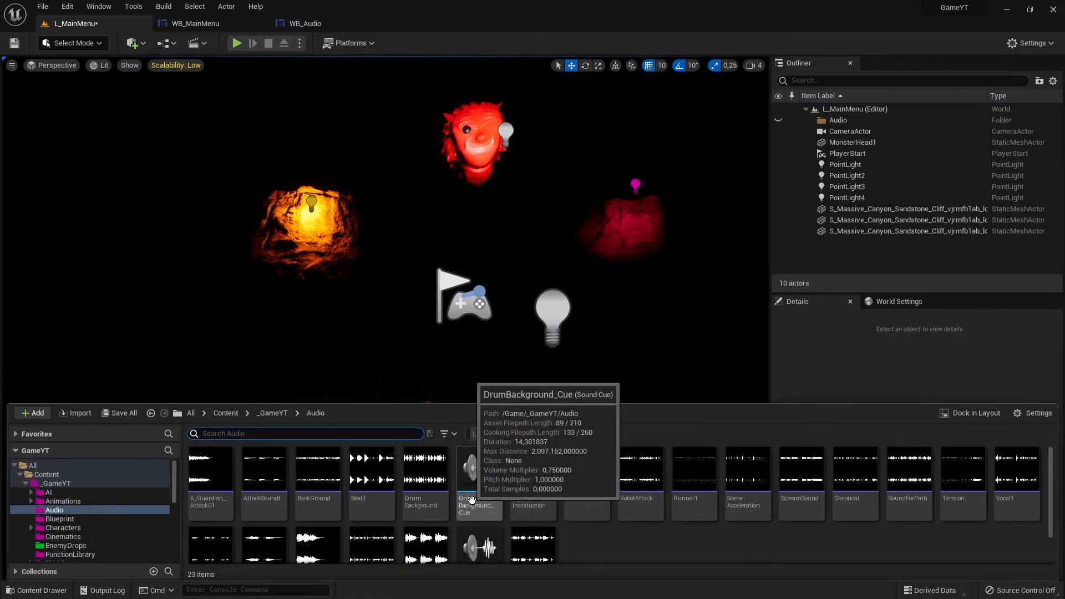
left_click_drag(472, 499, 286, 377)
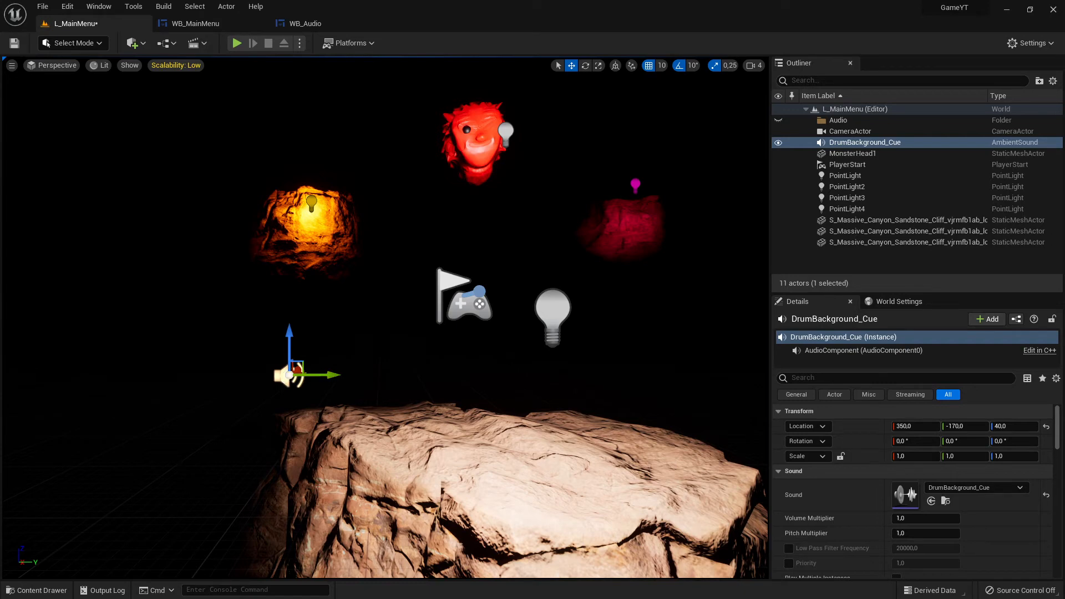
In WB_Audio's Event Graph, connect a Get All Actors Of Class node to On Clicked (Btn_AudioOn) and align it with the event
left_click(208, 25)
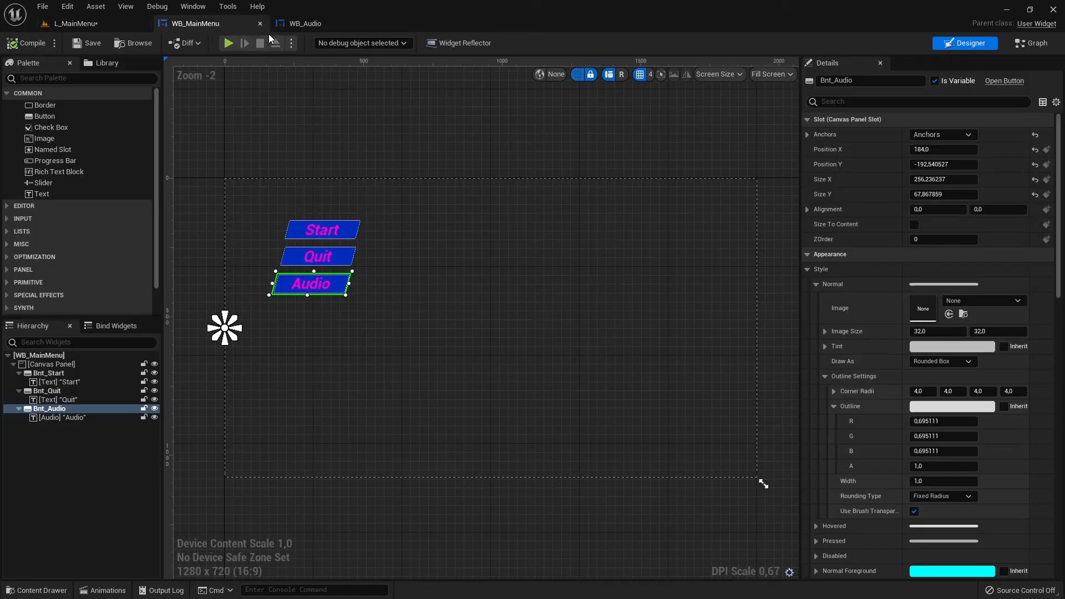
left_click(314, 25)
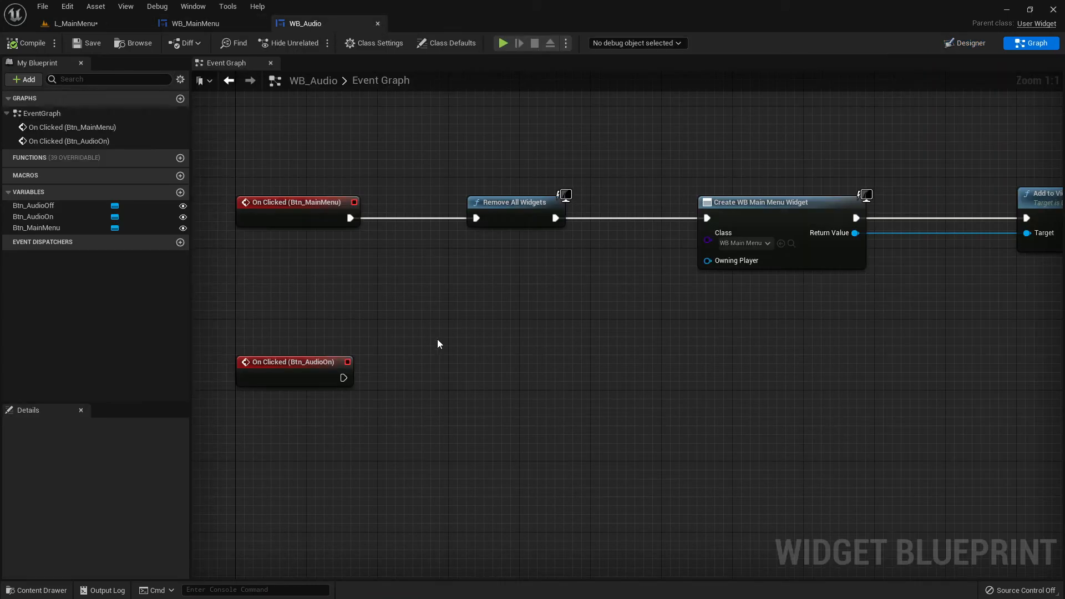
left_click_drag(343, 378, 491, 383)
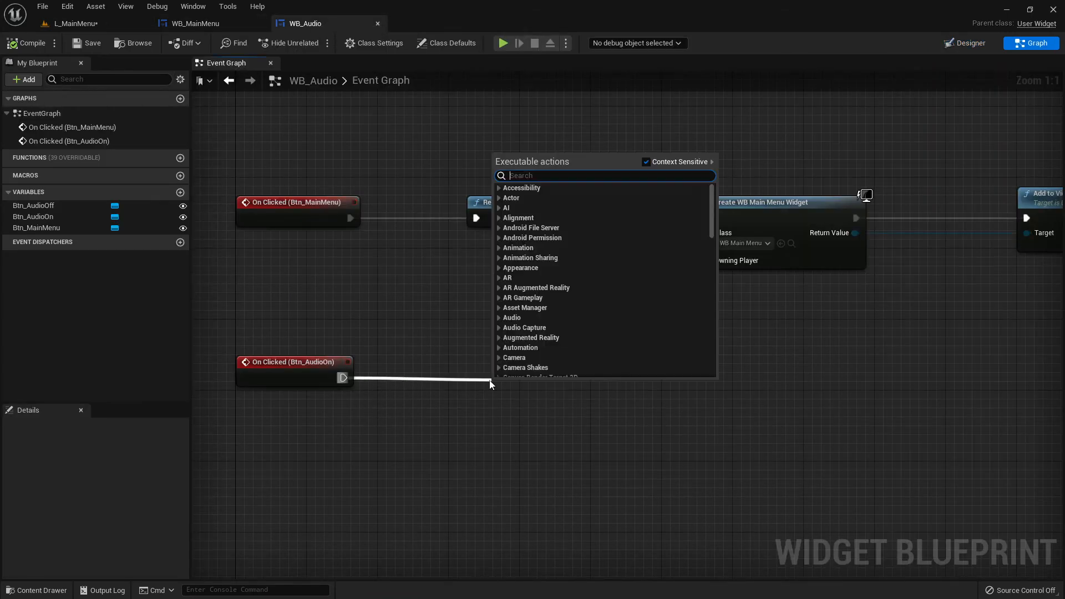
type("get all")
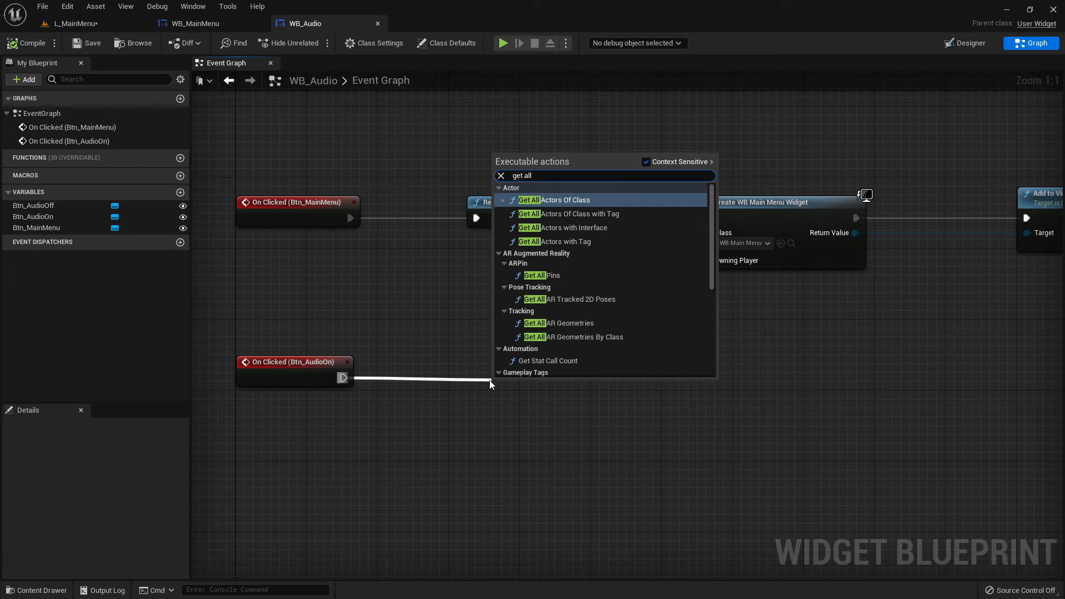
type(" ac")
key("Down")
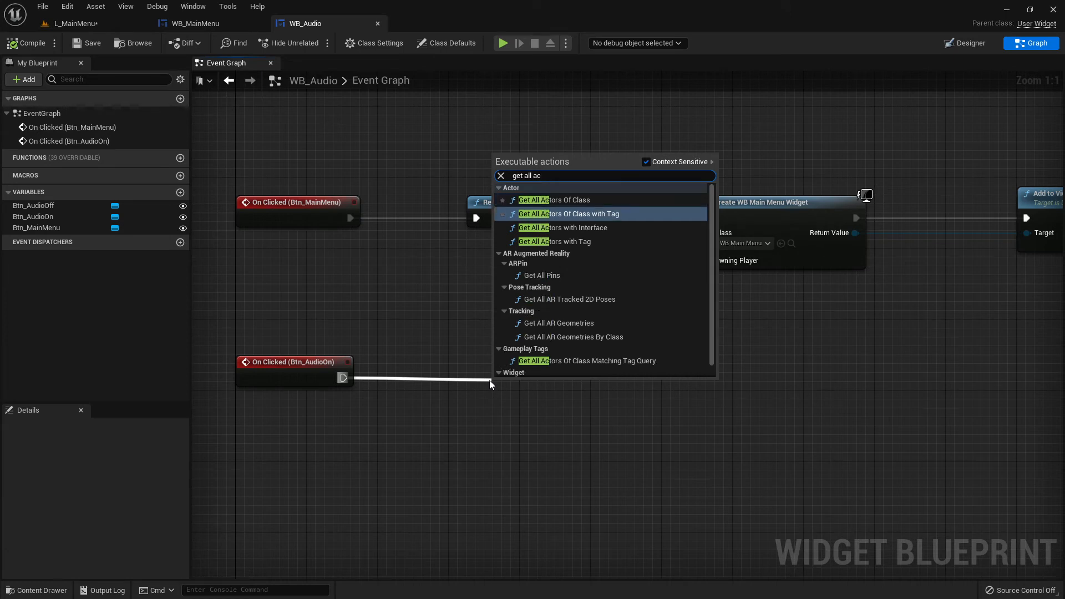
key("Up")
key("Return")
left_click_drag(549, 392, 571, 373)
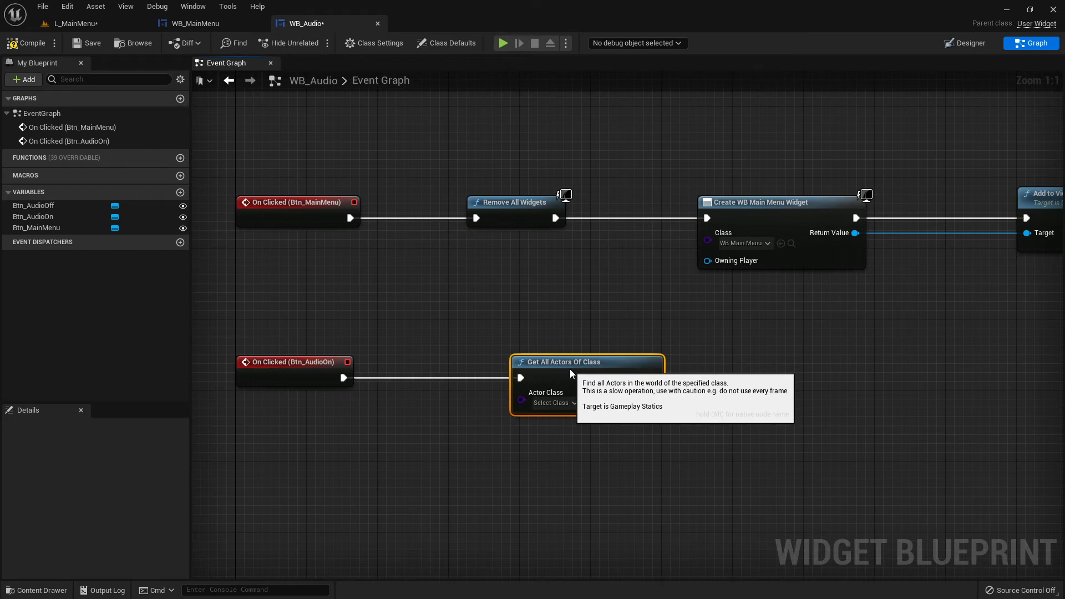
left_click(567, 403)
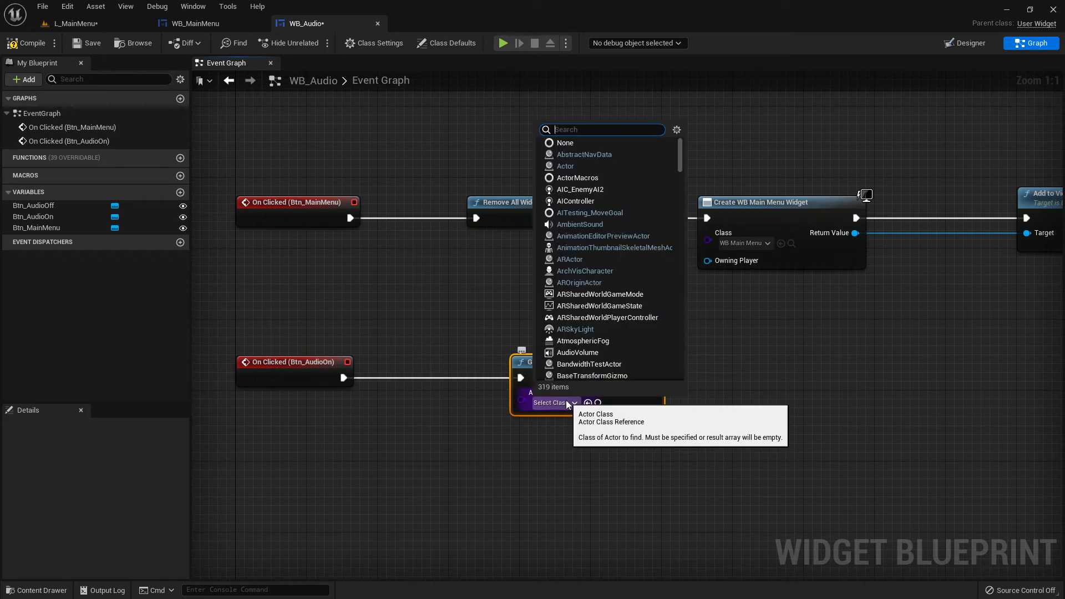
Move the DrumBackground_Cue actor into the L_MainMenu level's Audio folder
left_click(78, 23)
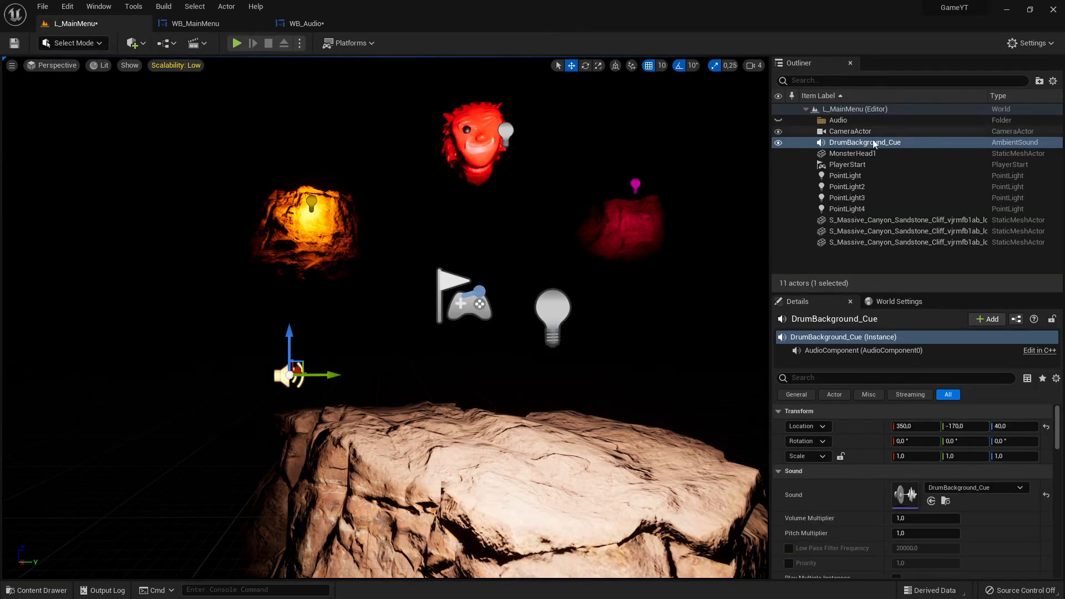
left_click_drag(874, 144, 846, 120)
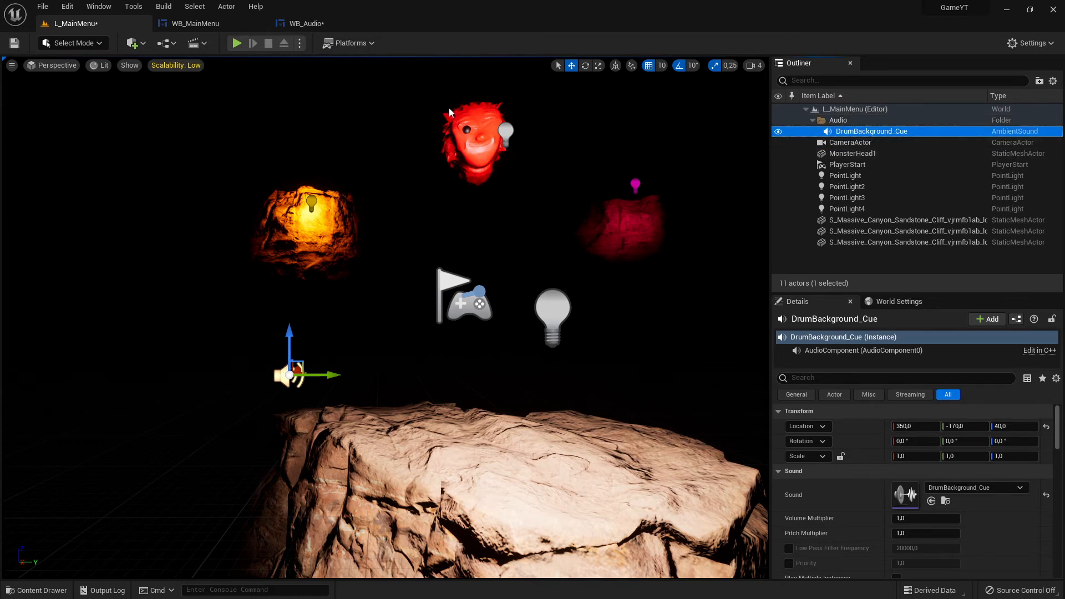
Try to find the drum background cue as the Actor Class of WB_Audio's Get All Actors Of Class node by searching for "Dru"
left_click(306, 23)
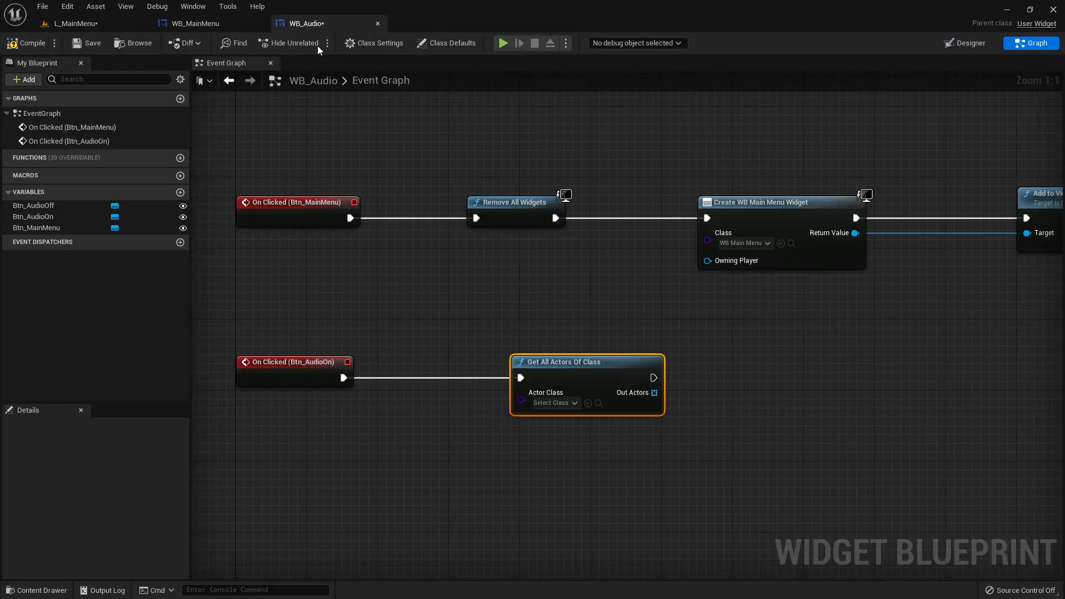
left_click(563, 405)
type("Dru")
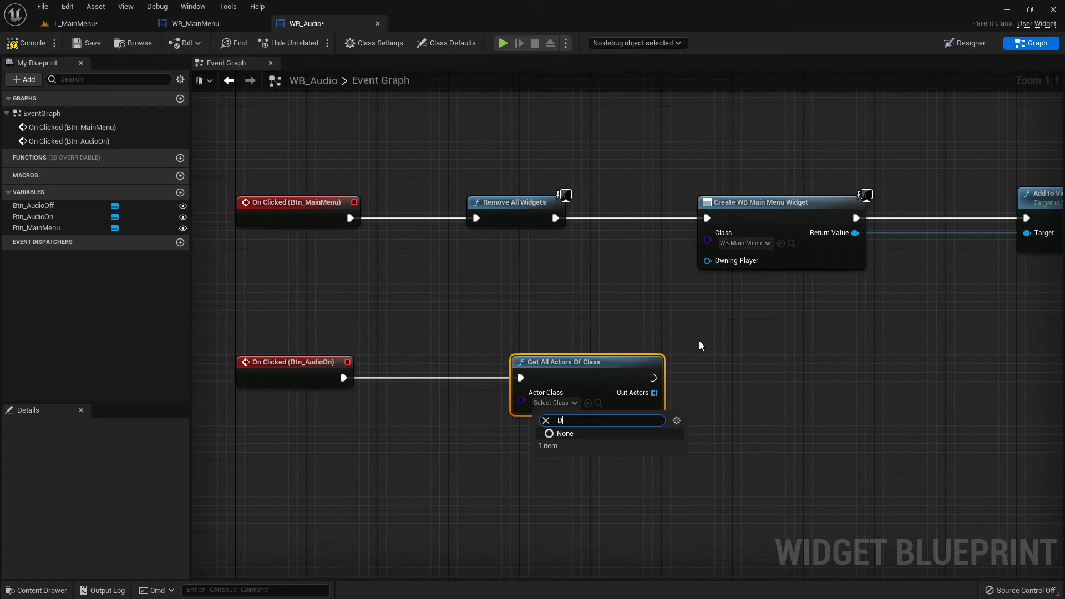
key("BackSpace")
key("BackSpace")
key("BackSpace")
left_click(610, 427)
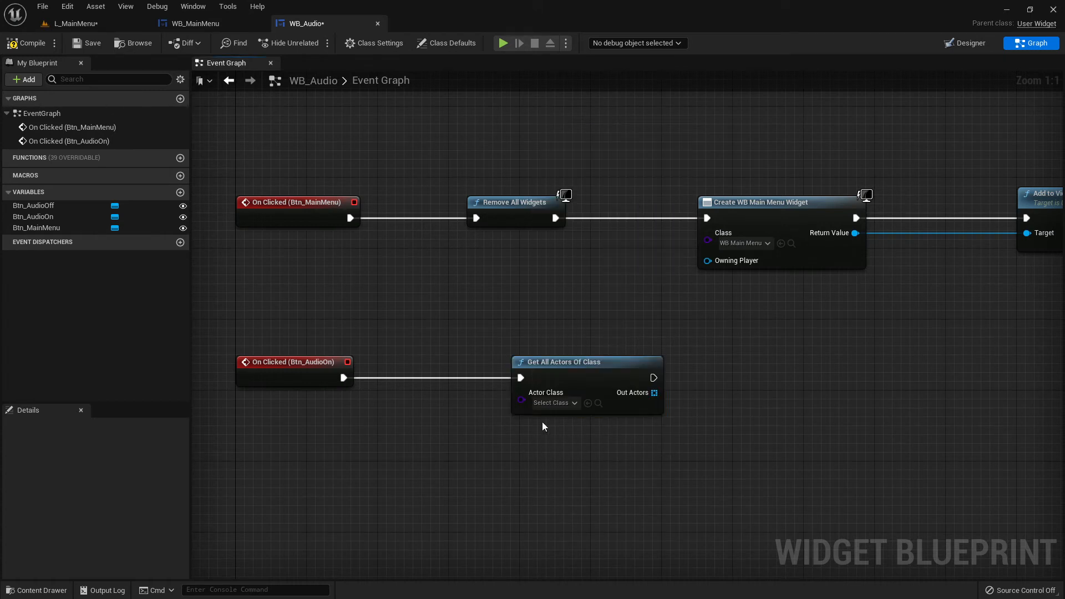
left_click_drag(343, 378, 553, 505)
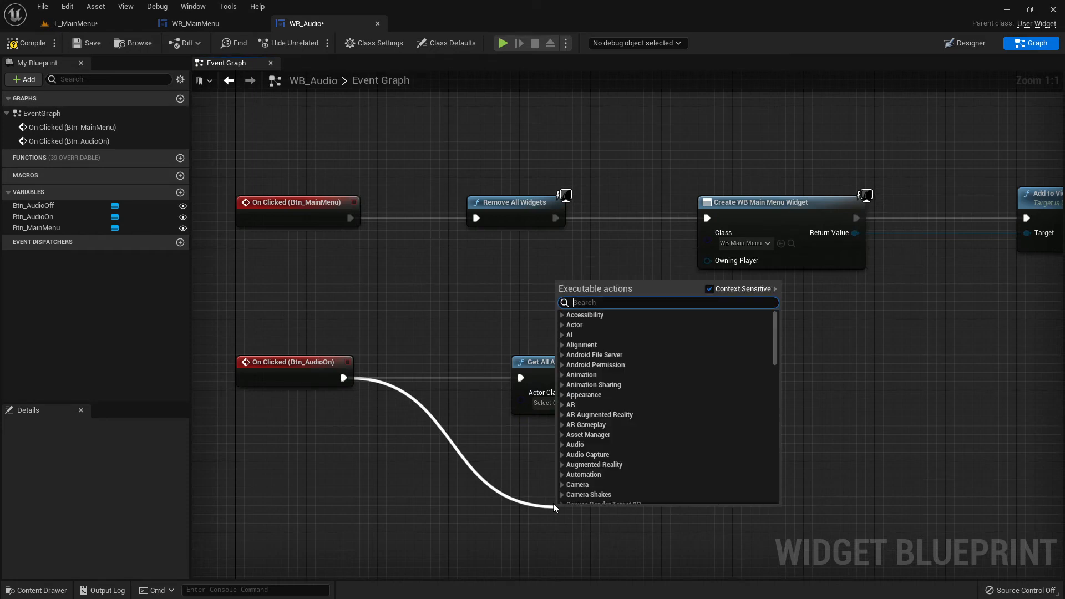
type("get al")
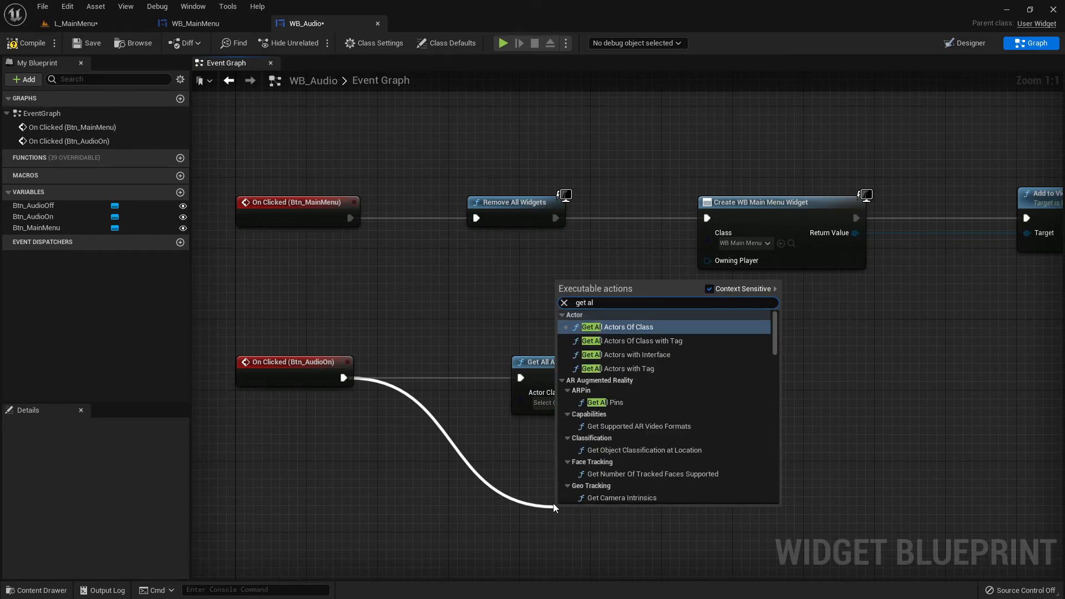
key("BackSpace")
key("BackSpace")
key("BackSpace")
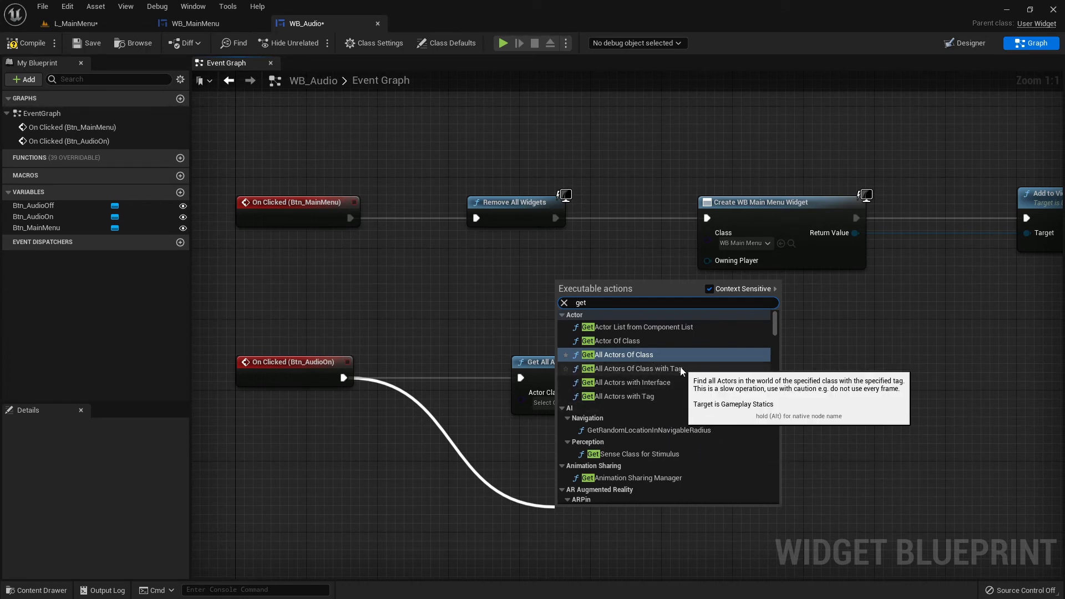
left_click(868, 371)
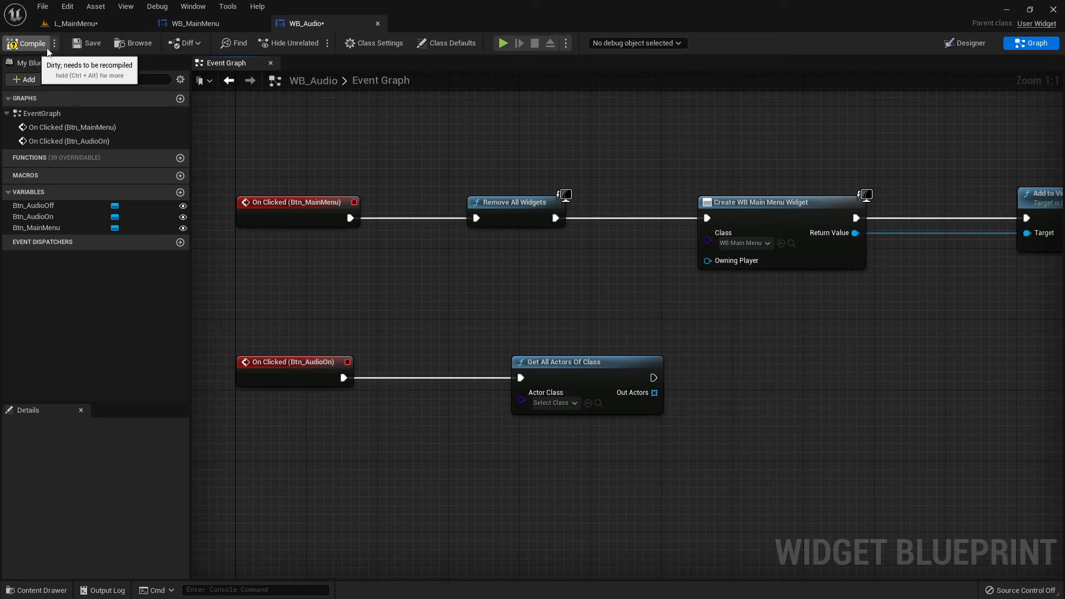
Save the WB_Audio widget blueprint
left_click(99, 45)
Browse from the level's DrumBackground_Cue actor to its asset and examine the available asset actions and the Audio folder
left_click(76, 28)
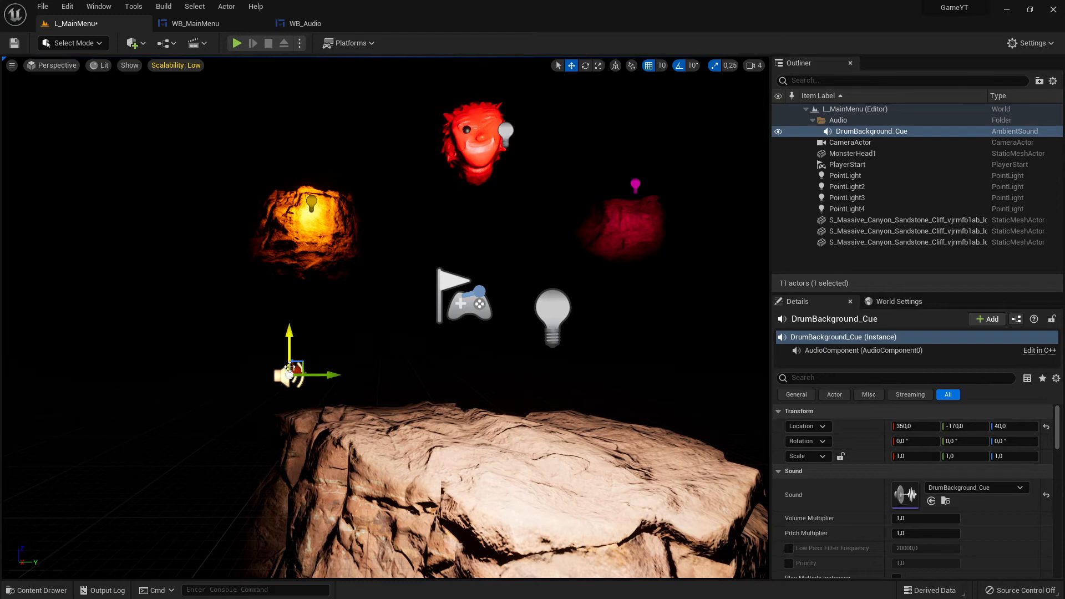
right_click(853, 134)
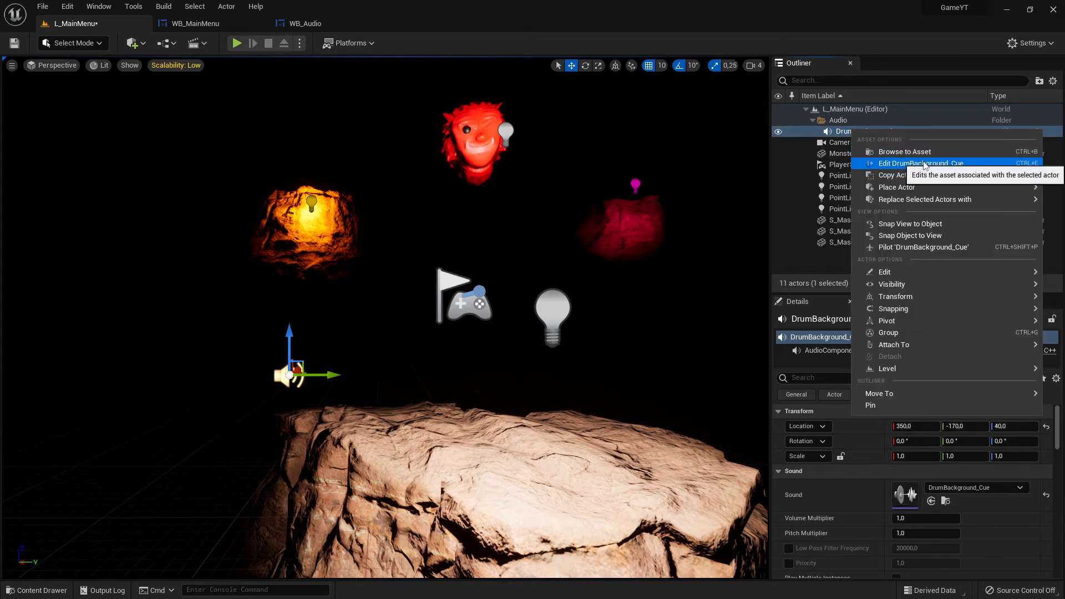
mouse_move(892, 187)
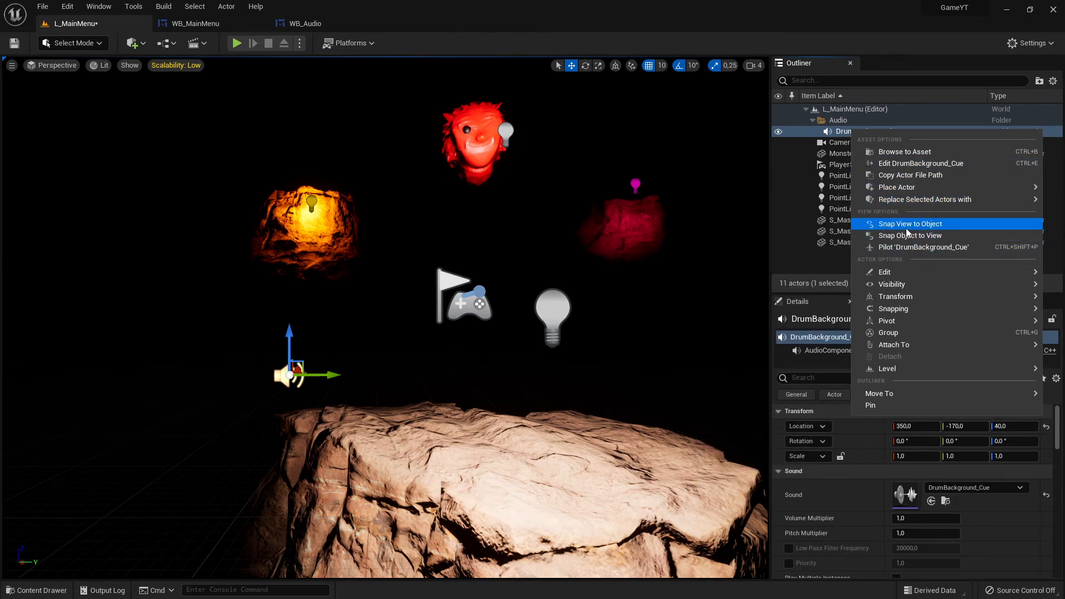
left_click(901, 151)
right_click(478, 496)
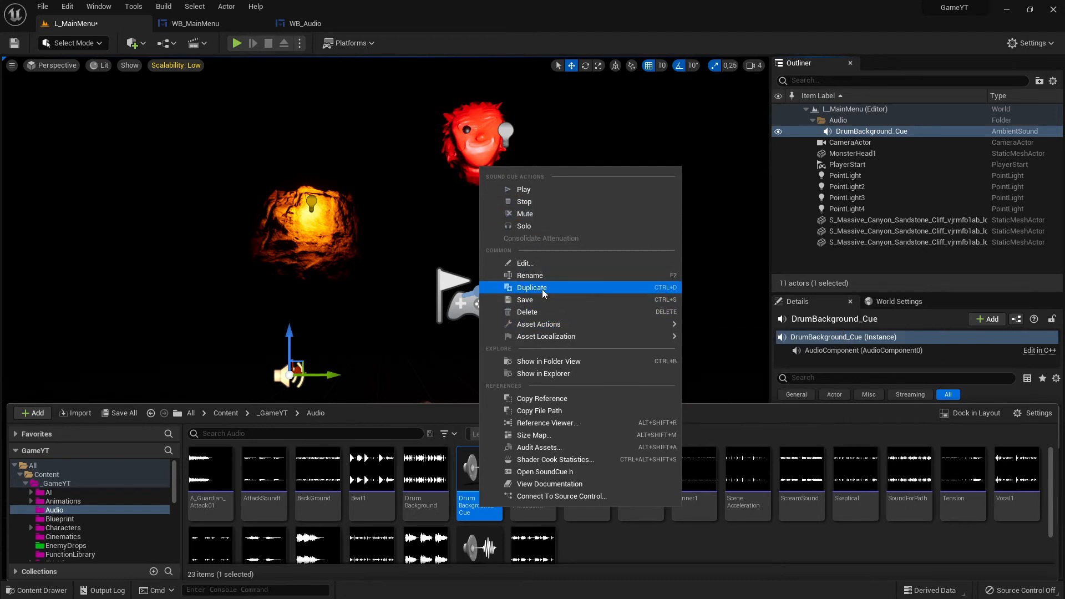
left_click(688, 543)
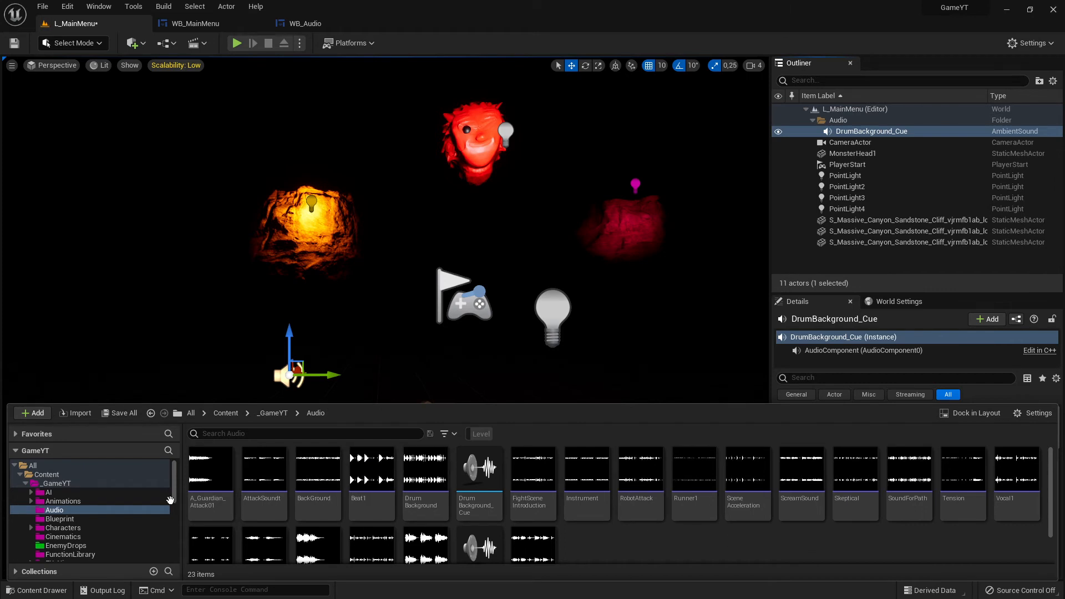
left_click(70, 511)
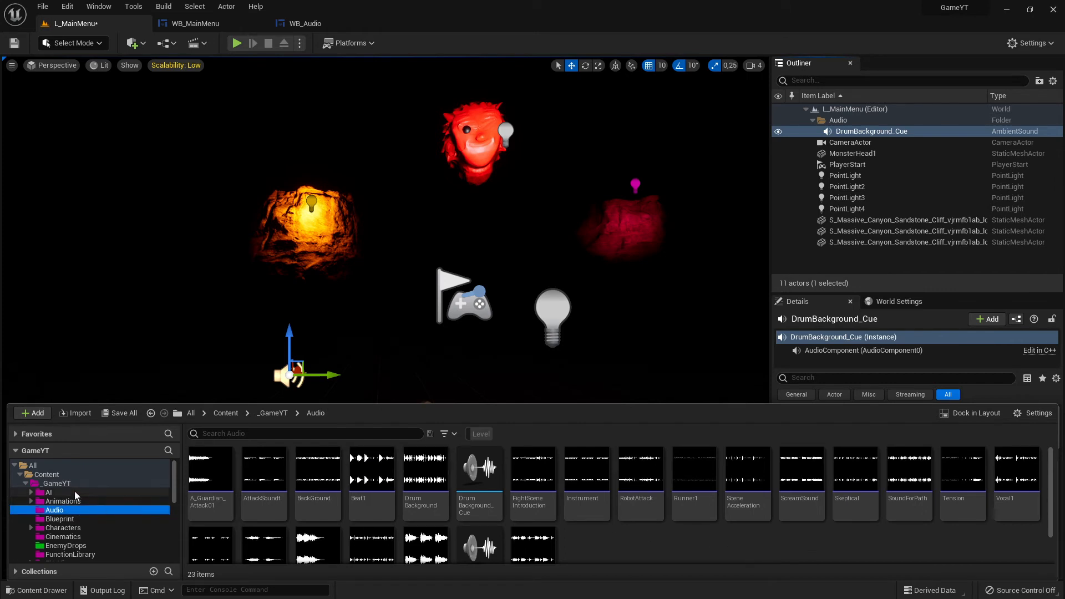
left_click(71, 484)
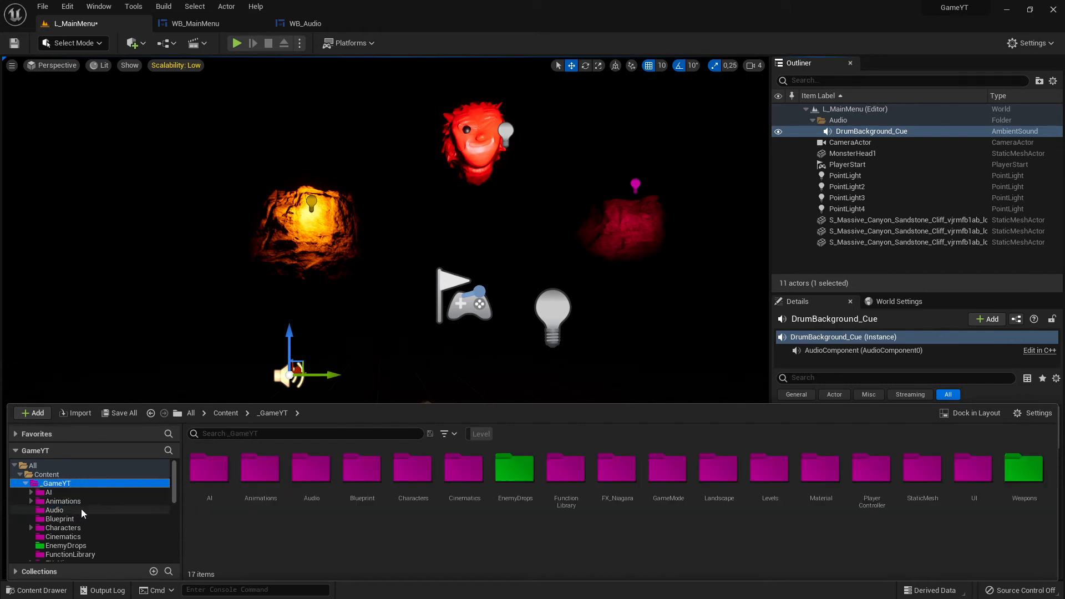
left_click(66, 511)
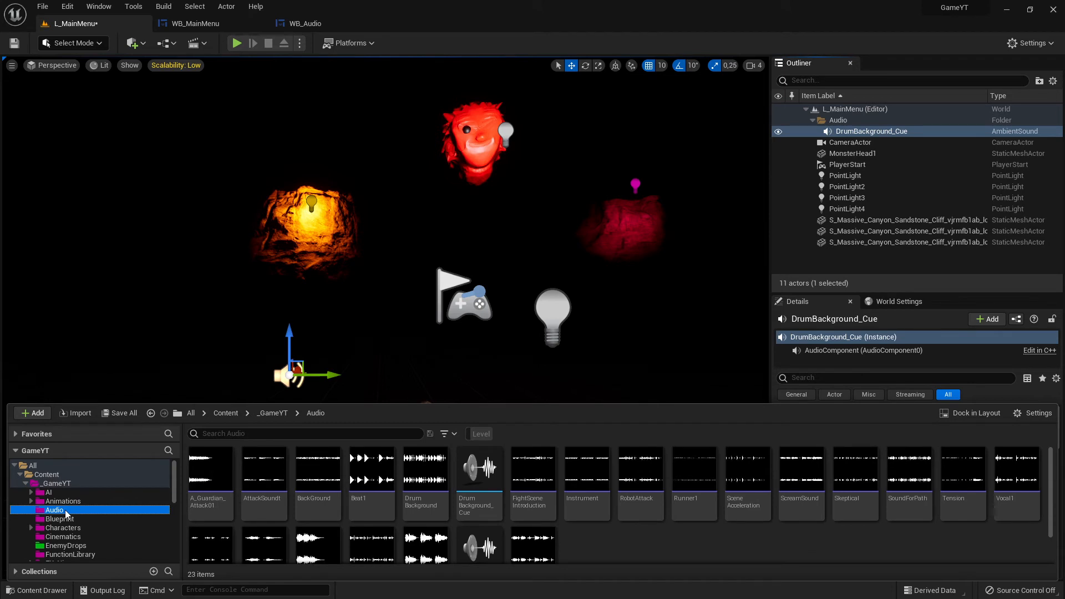
Create a new folder named Blueprint inside the project's Audio content folder
scroll(102, 516, "down", 6)
scroll(102, 517, "up", 6)
left_click_drag(531, 404, 533, 361)
right_click(636, 529)
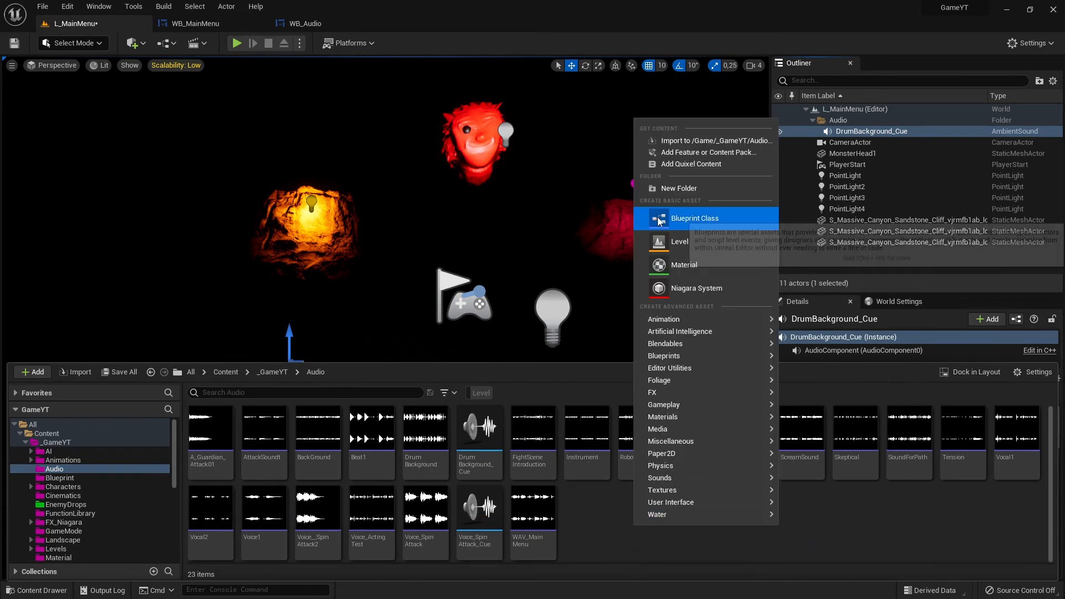
left_click(681, 189)
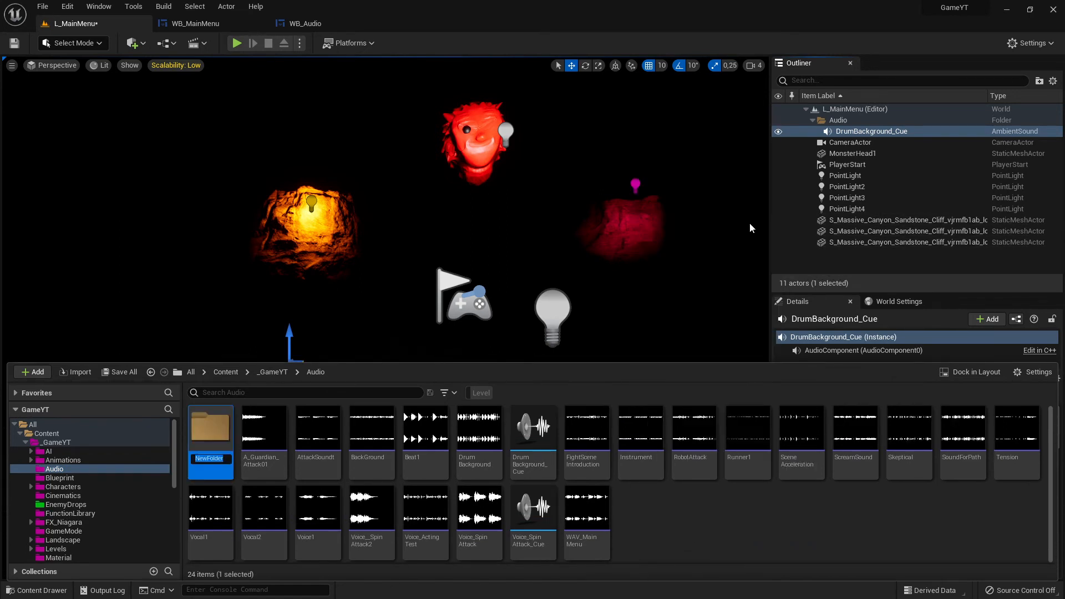
type("Blueprint")
key("Return")
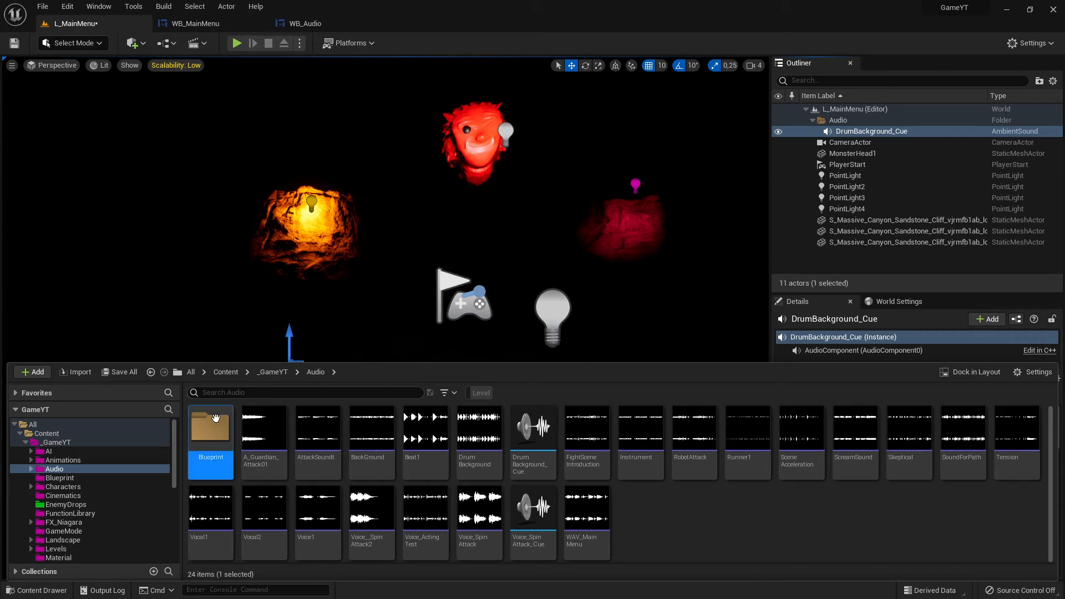
Create an Actor-based Blueprint Class named SFX_DrumBackgroundCue inside the new Audio/Blueprint folder
double_click(210, 433)
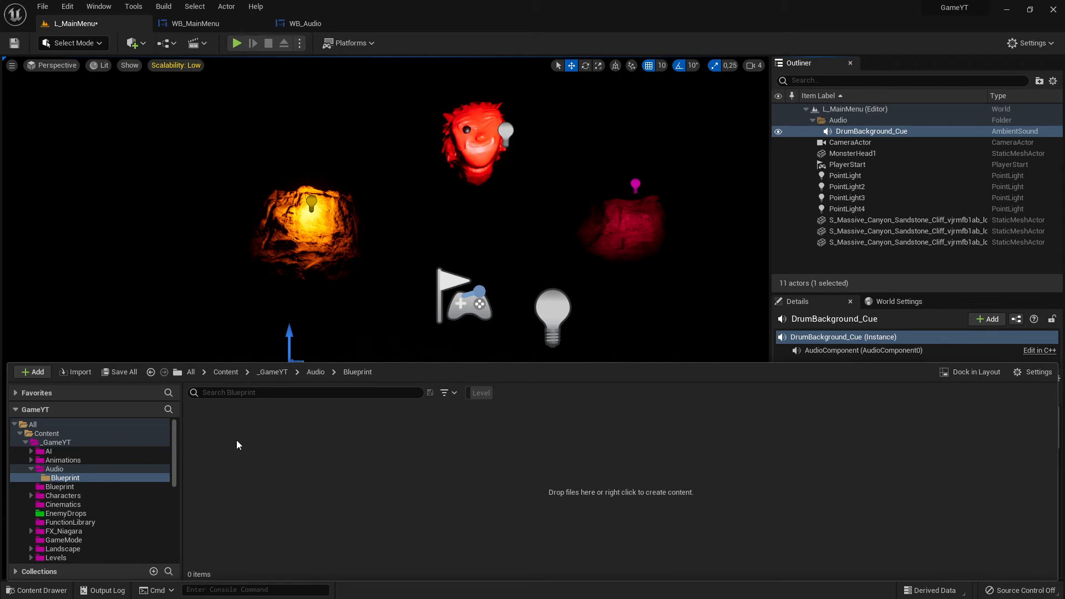
right_click(262, 431)
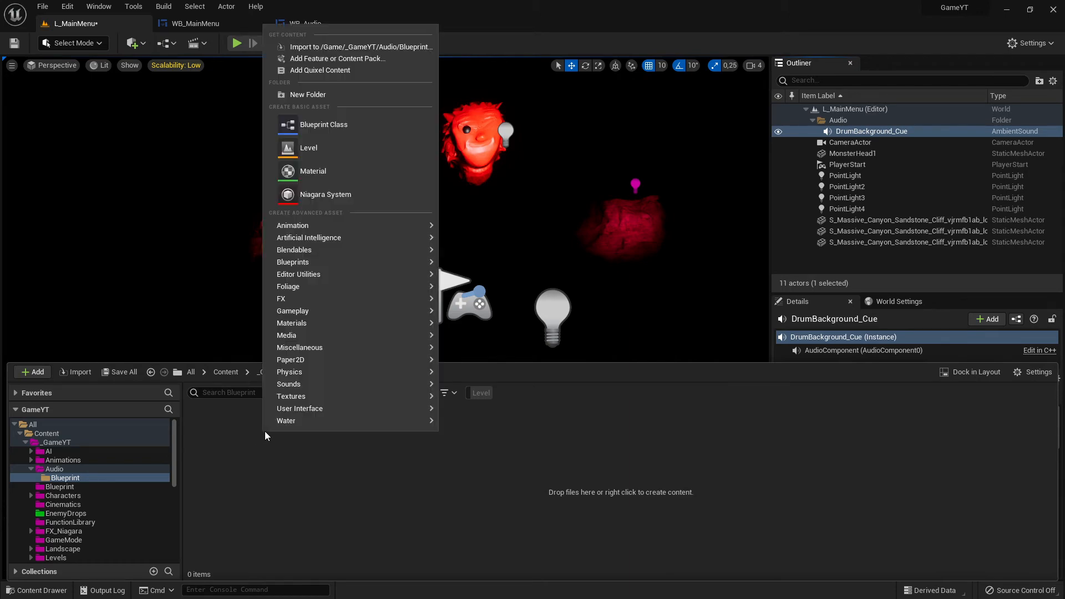
left_click(334, 127)
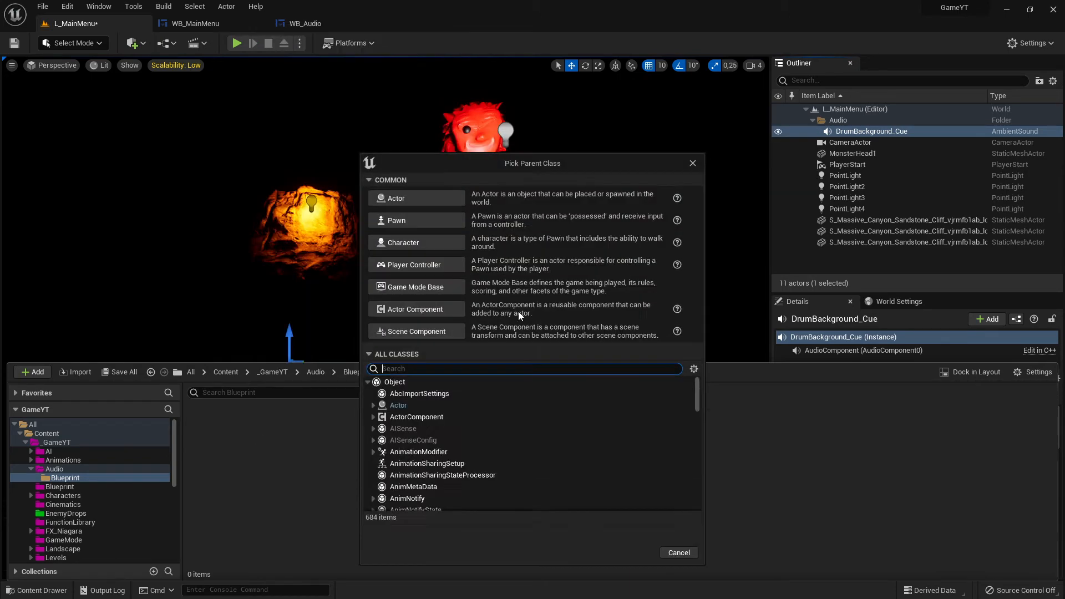
left_click(405, 201)
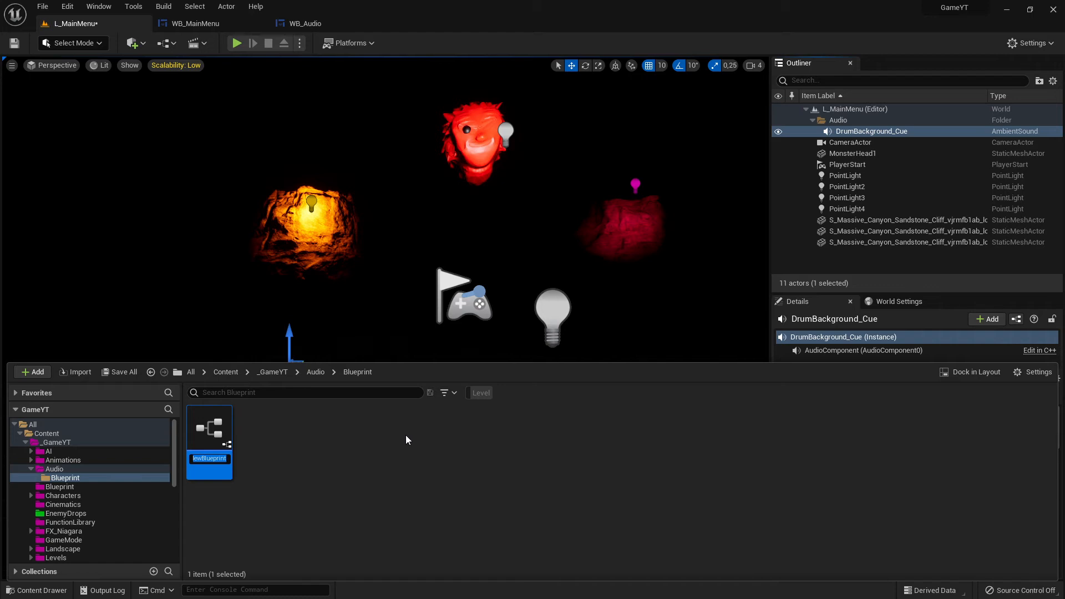
type("SFX_Drum")
type("Background_")
type("Cu")
type("e")
key("Return")
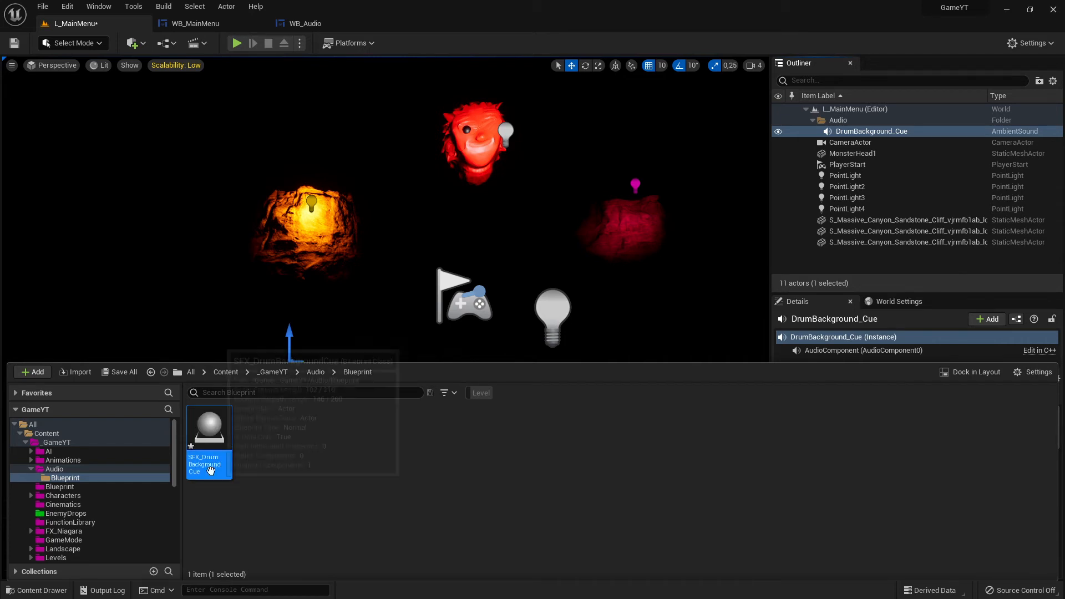
Open the SFX_DrumBackgroundCue blueprint and add an Audio component under its DefaultSceneRoot
left_click(871, 131)
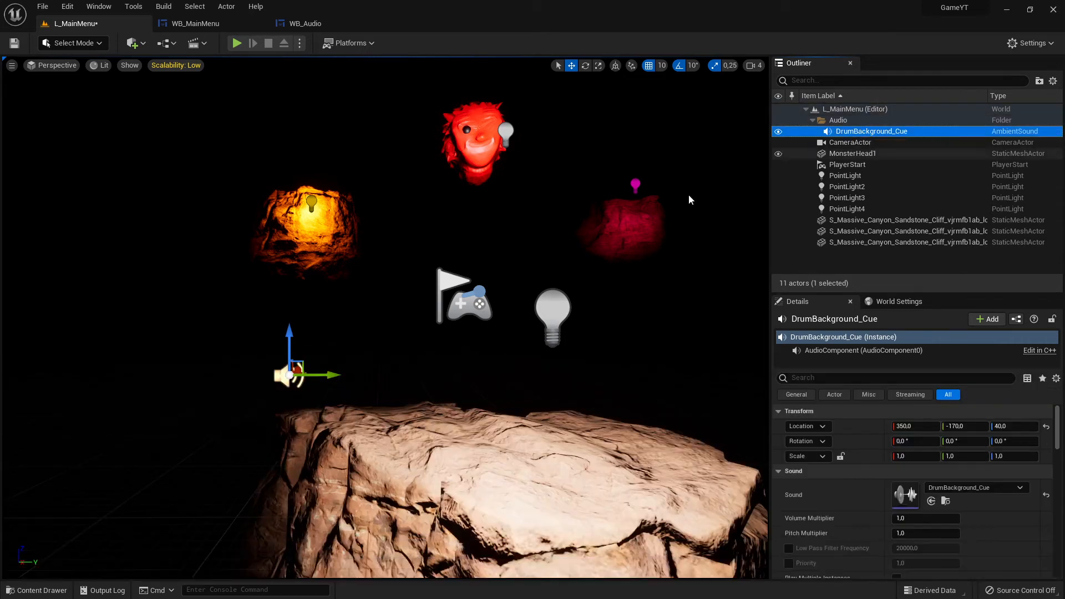
key("ctrl+space")
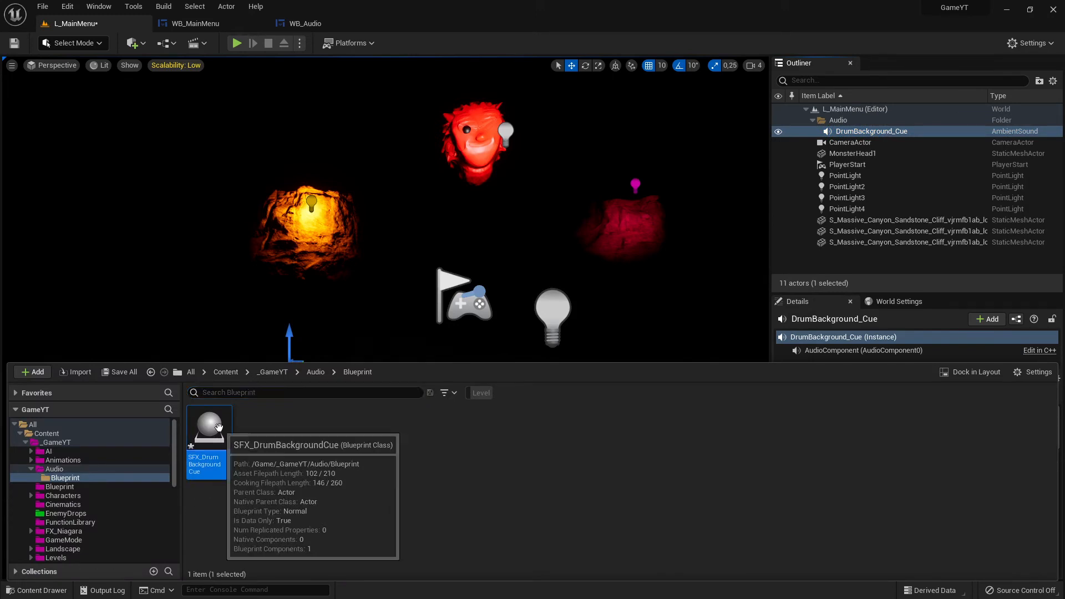
key("Return")
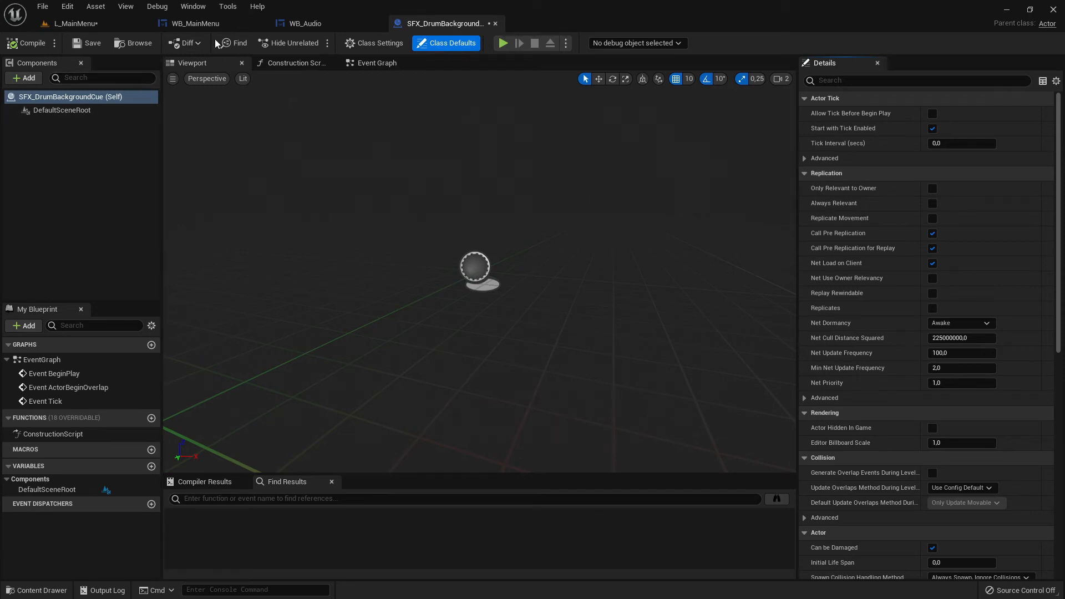
left_click(23, 78)
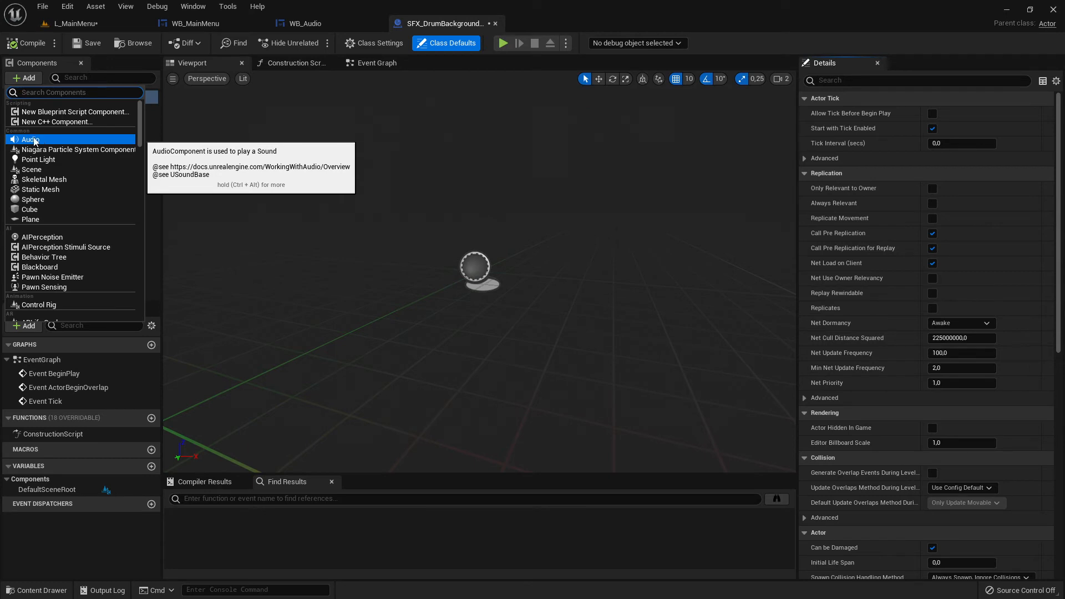
type("cue")
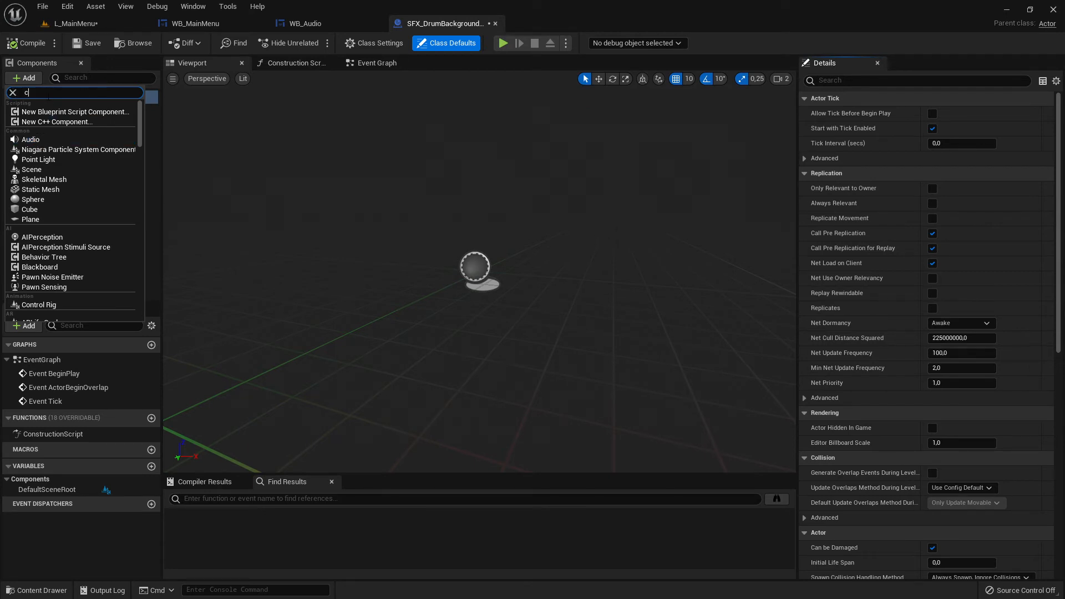
key("BackSpace")
key("BackSpace")
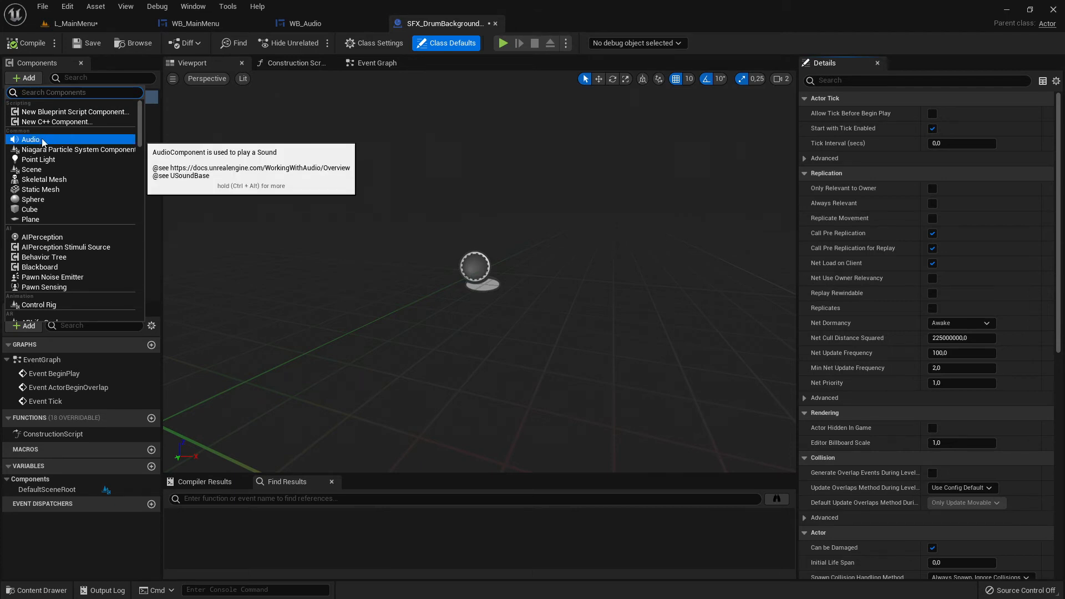
left_click(43, 141)
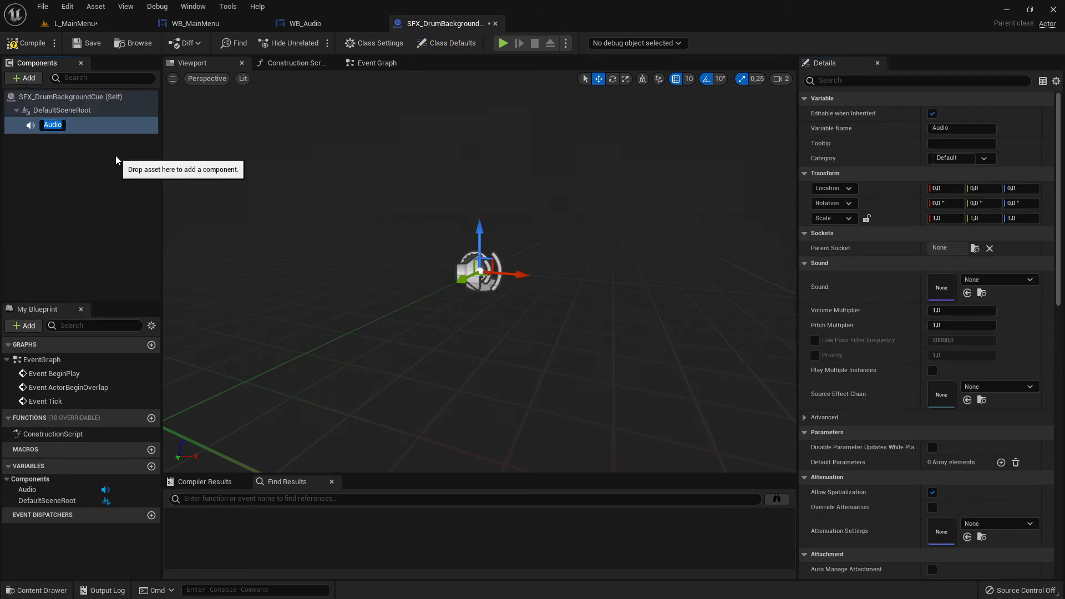
left_click(76, 188)
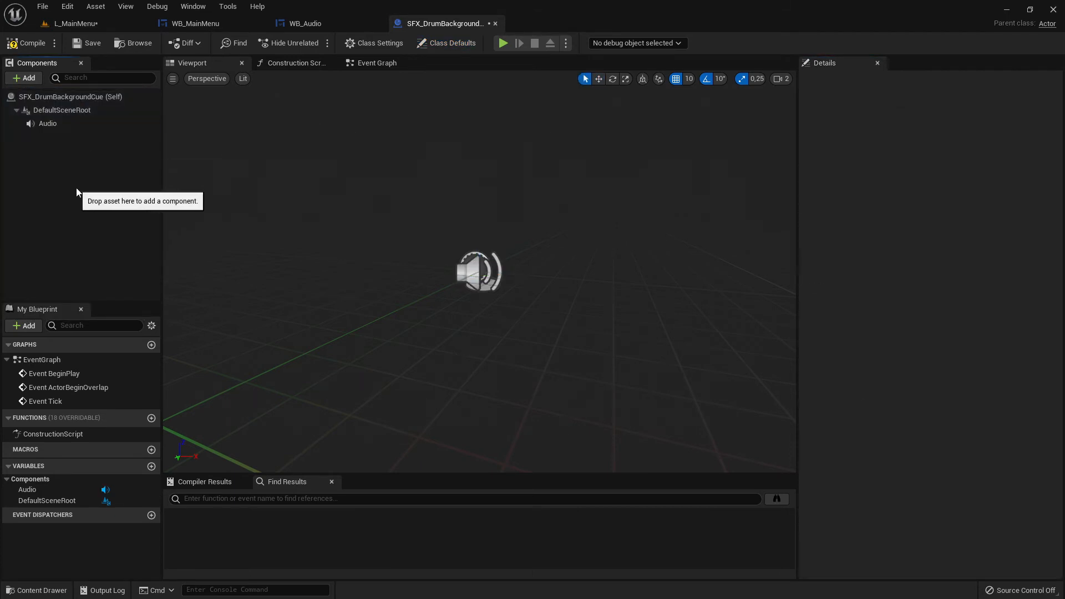
Set the Audio component's Sound to the DrumBackground sound wave, and compile and save the blueprint
left_click(53, 123)
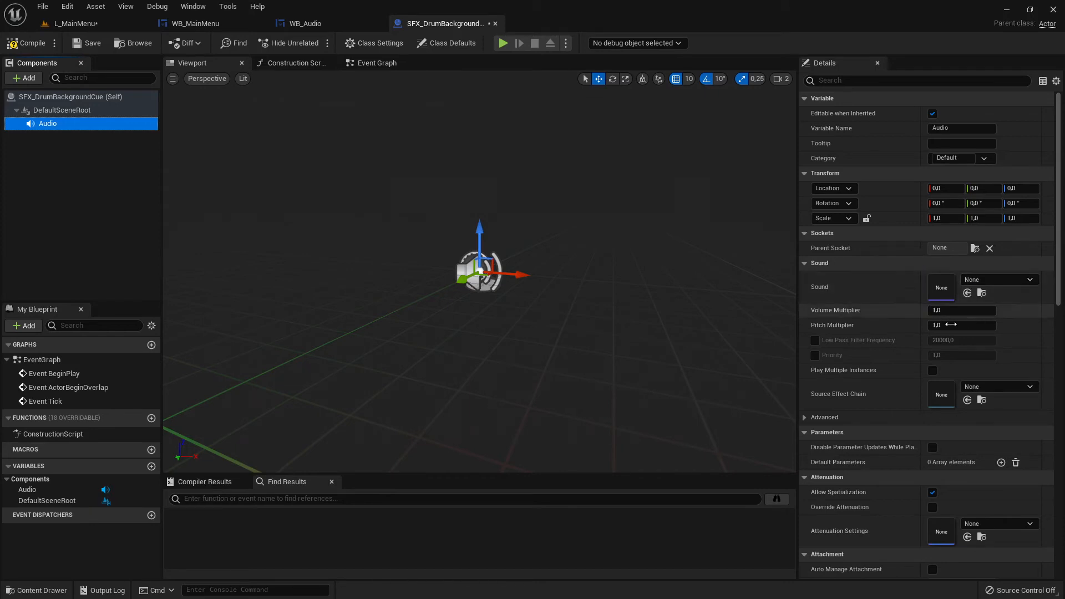
left_click(987, 281)
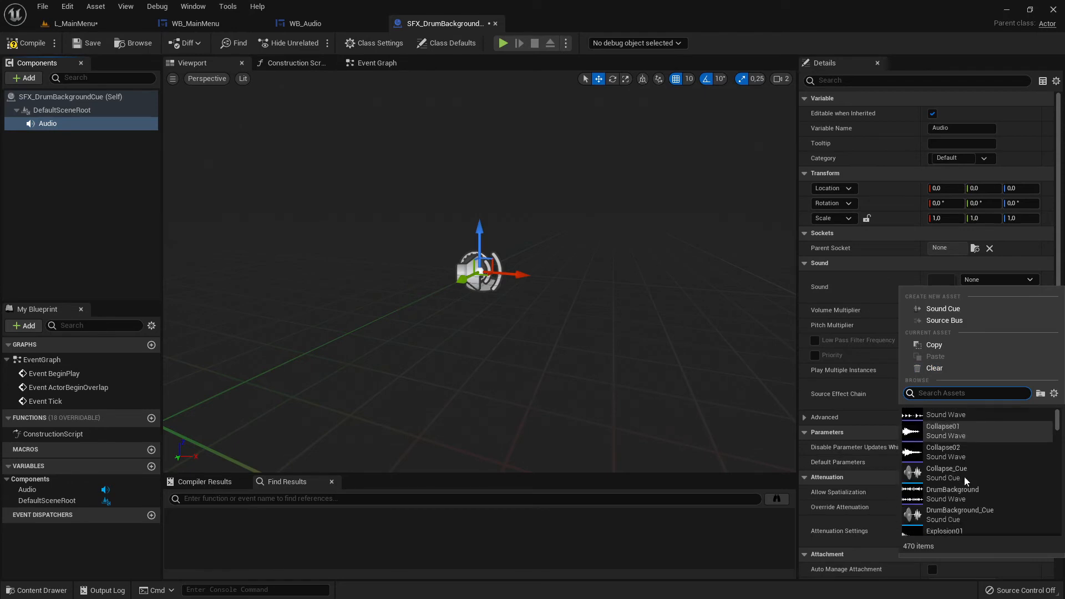
scroll(965, 481, "down", 5)
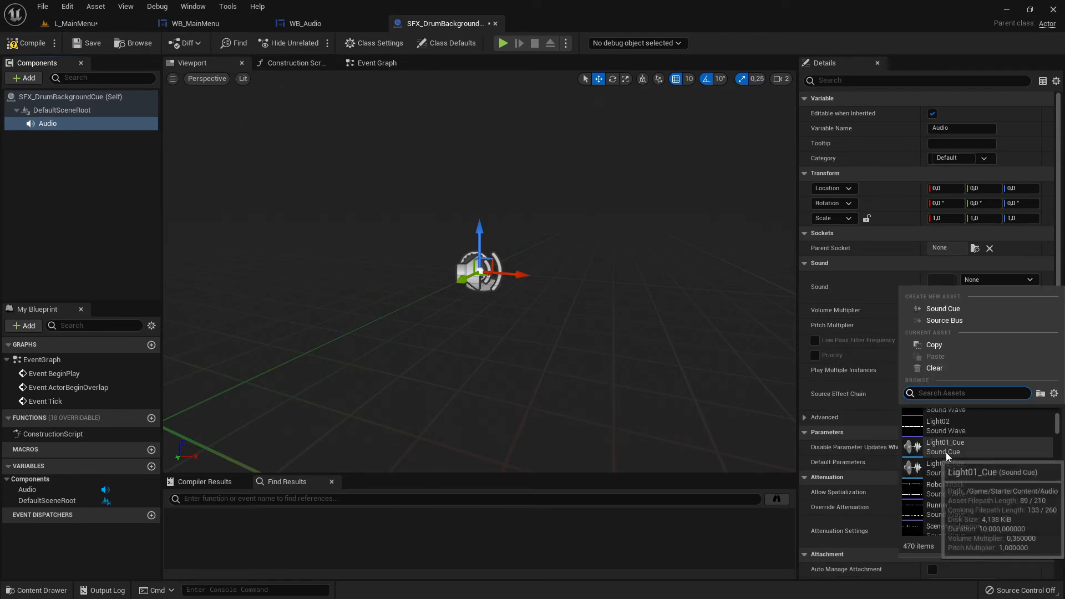
scroll(965, 455, "up", 6)
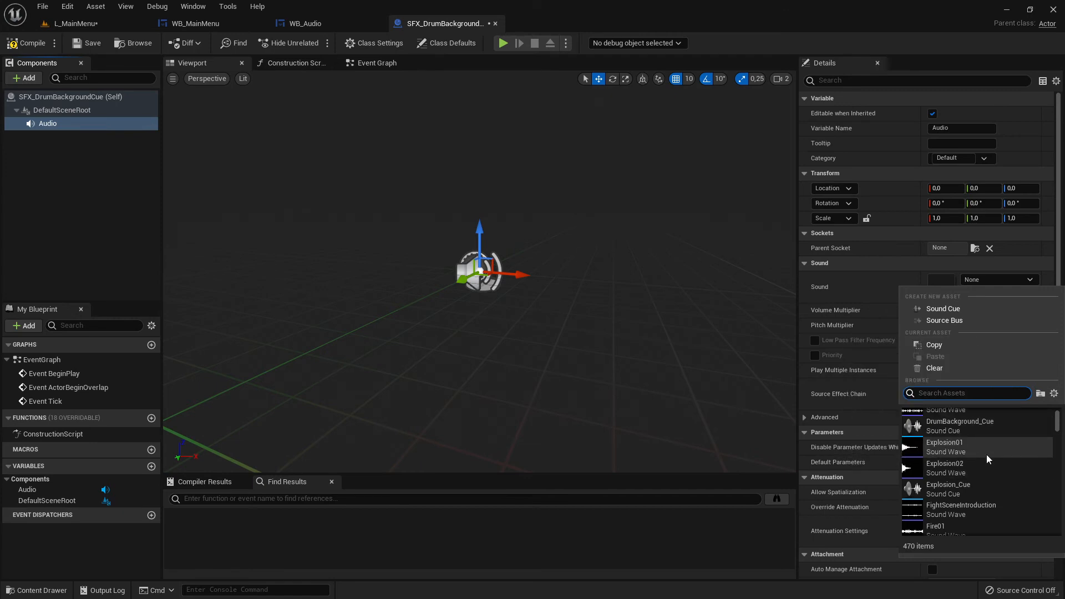
scroll(988, 457, "up", 3)
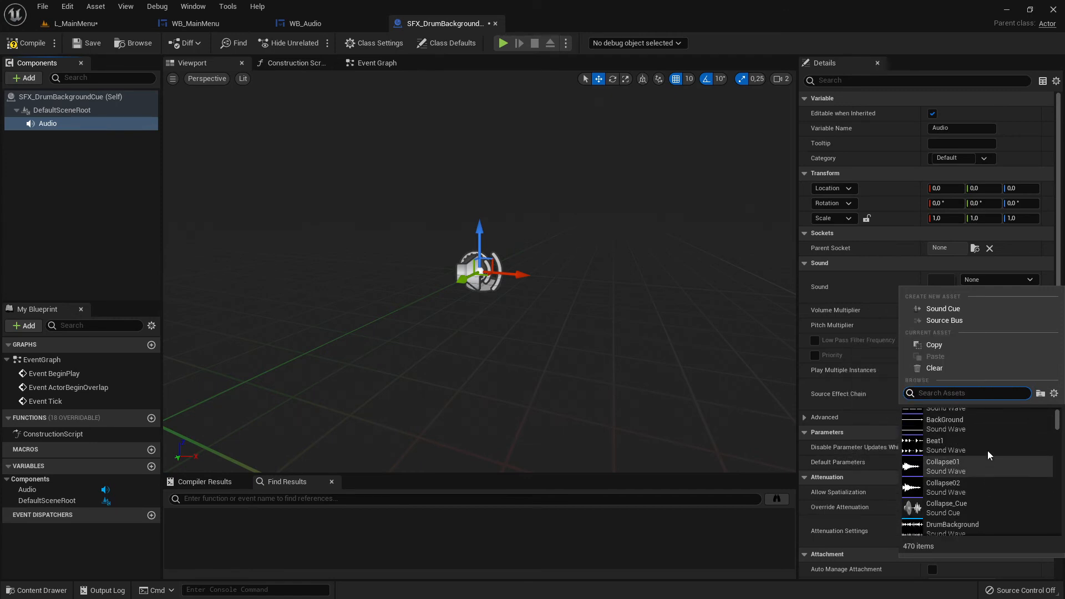
scroll(987, 455, "up", 1)
scroll(988, 455, "down", 3)
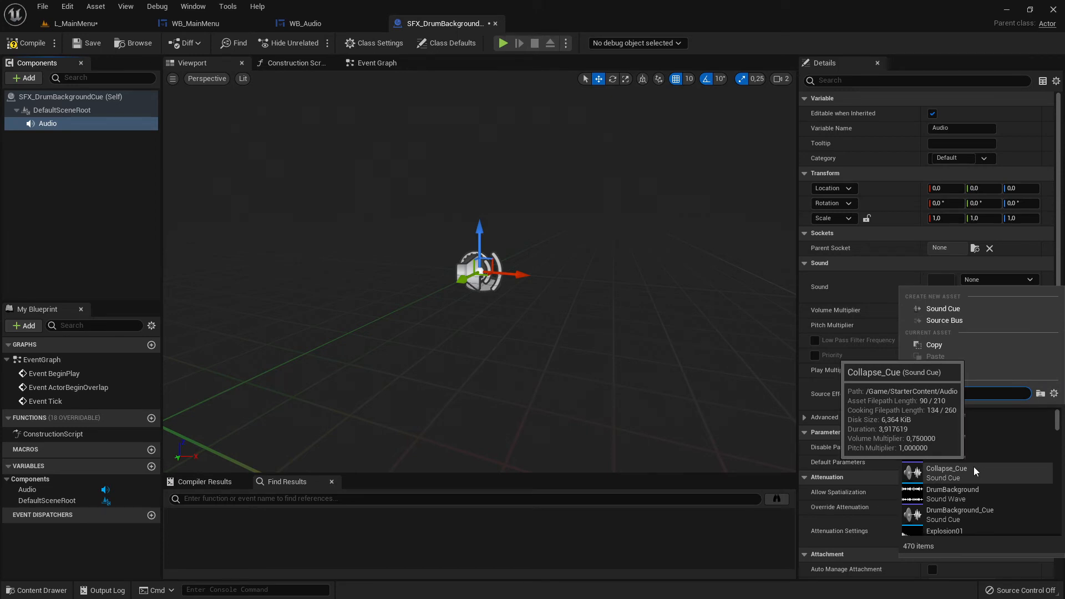
scroll(971, 483, "down", 2)
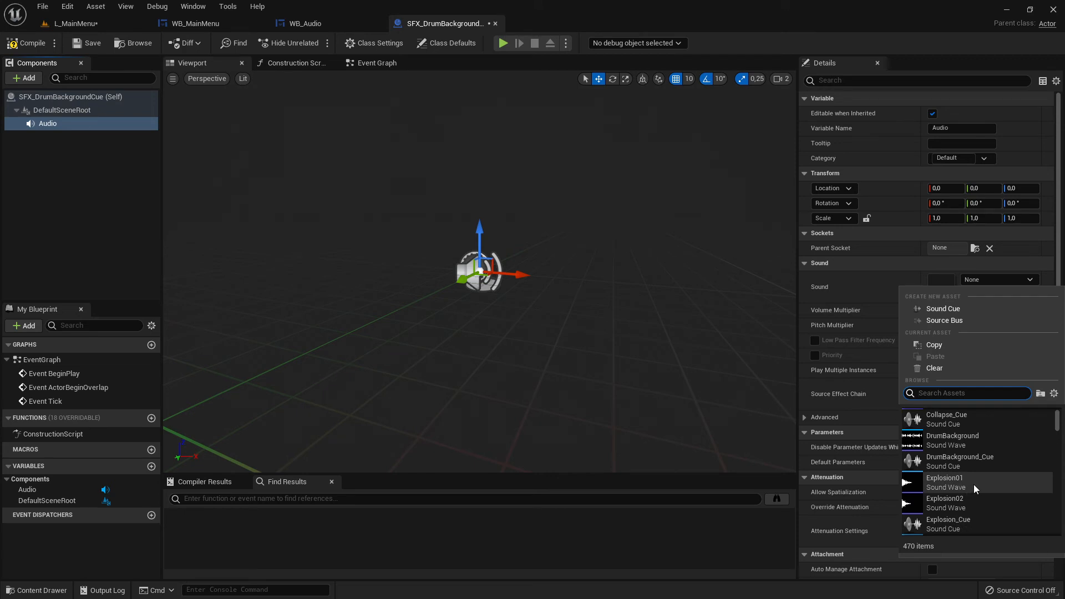
left_click(958, 449)
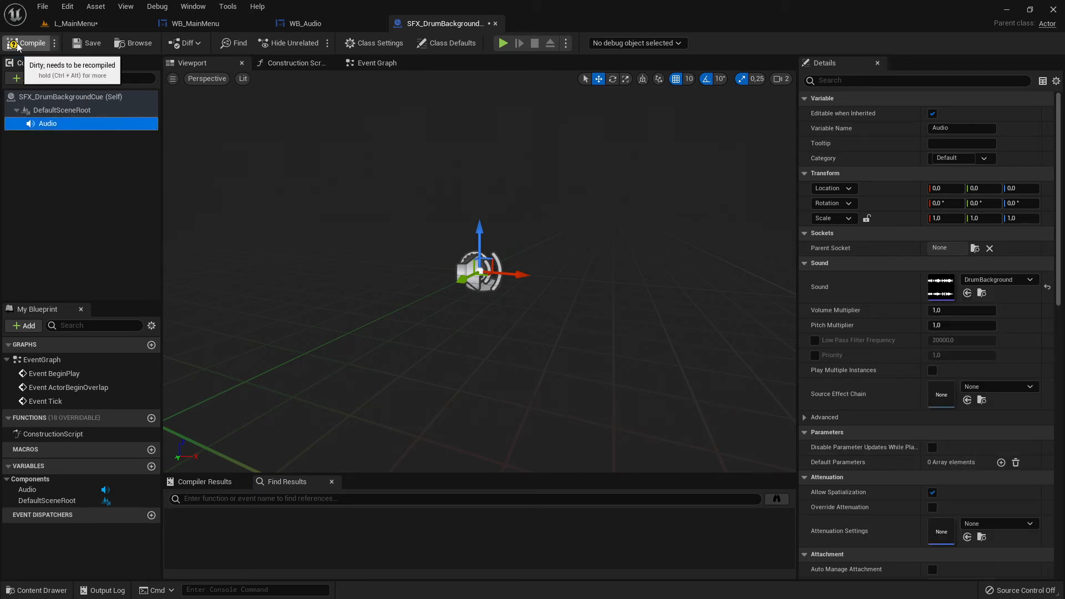
left_click(37, 49)
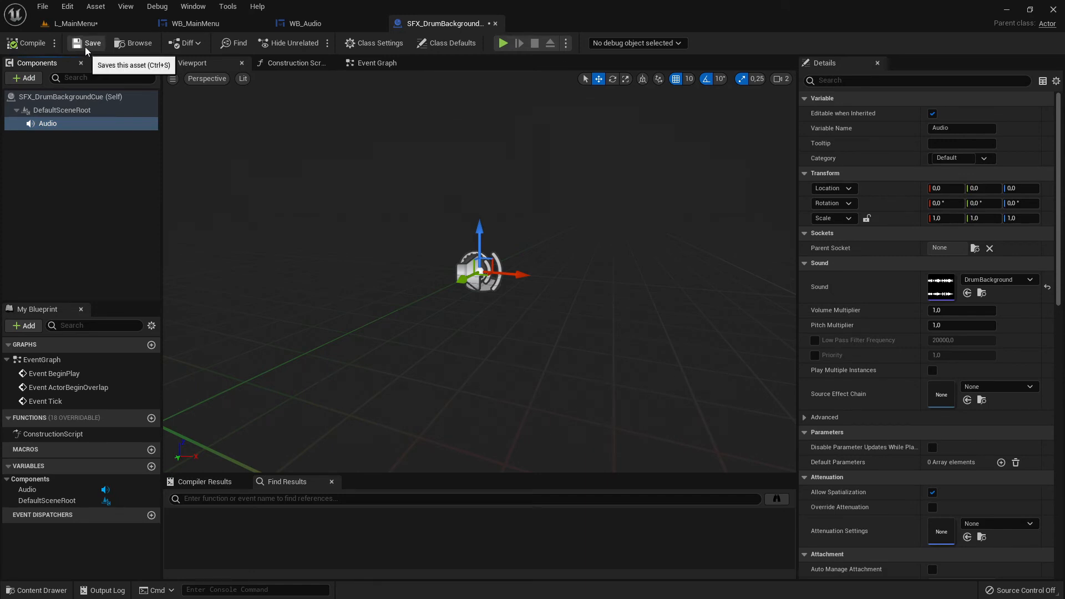
left_click(86, 49)
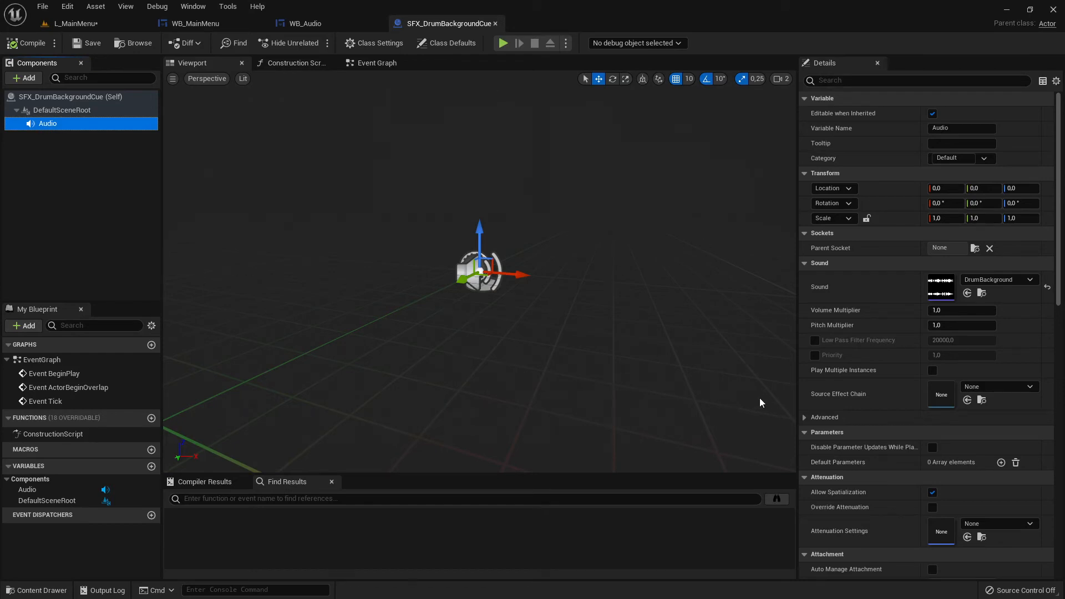
Delete the default BeginPlay, ActorBeginOverlap and Tick event nodes from SFX_DrumBackgroundCue's Event Graph
left_click(377, 63)
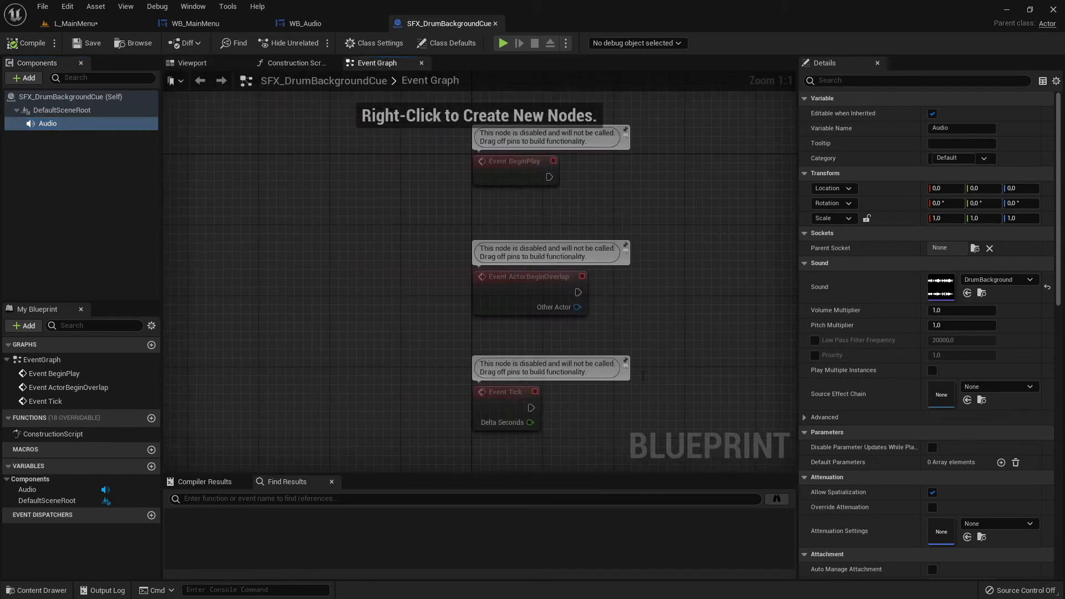
left_click_drag(367, 142, 559, 440)
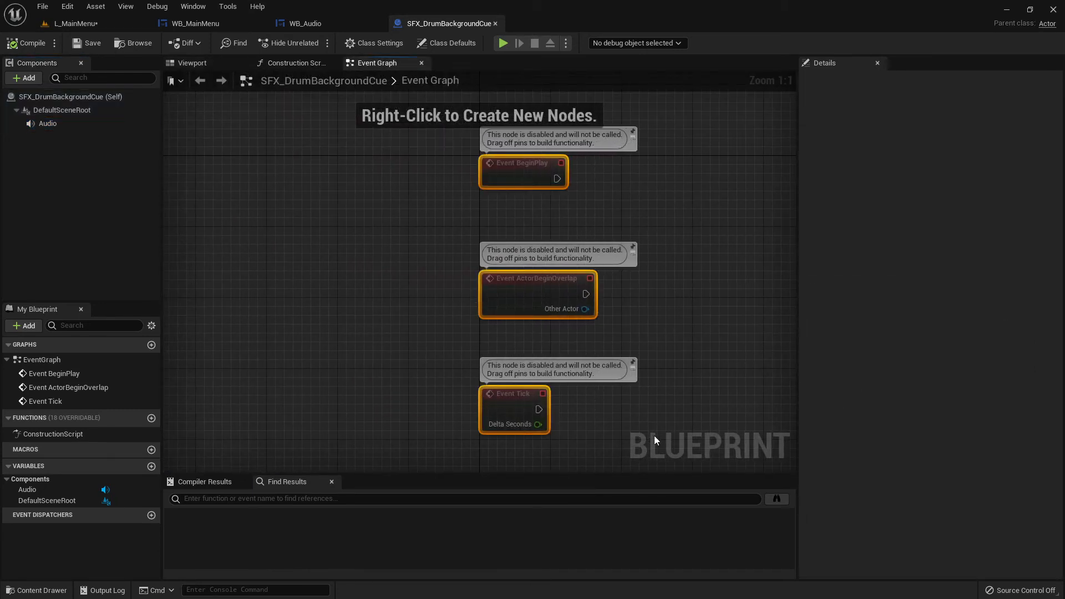
key("Delete")
left_click(66, 123)
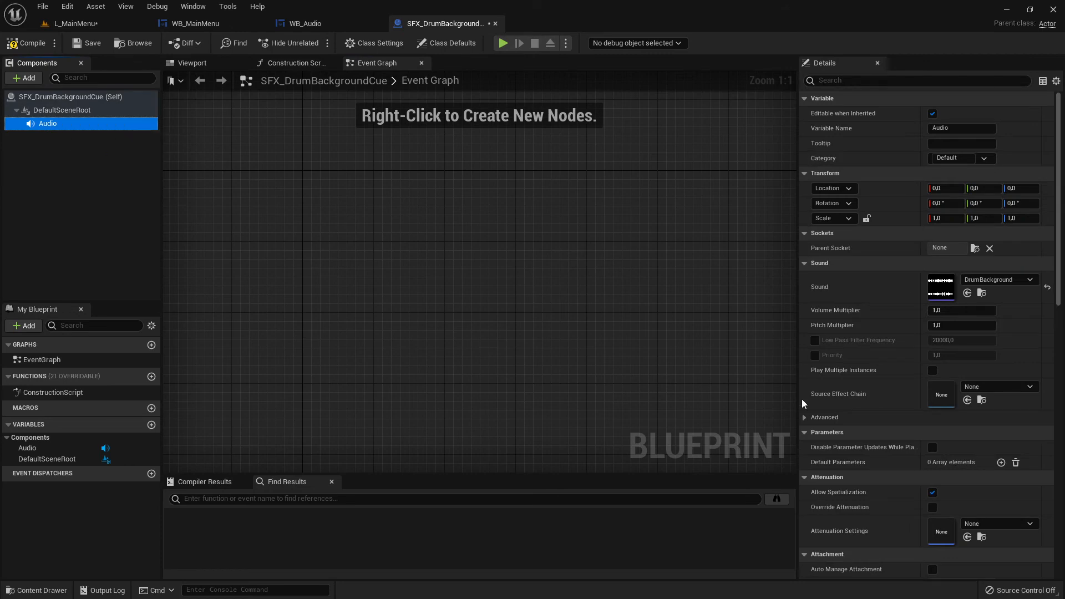
Return to the L_MainMenu level and examine the SFX_DrumBackgroundCue asset in the Audio/Blueprint folder
left_click(305, 24)
left_click(195, 23)
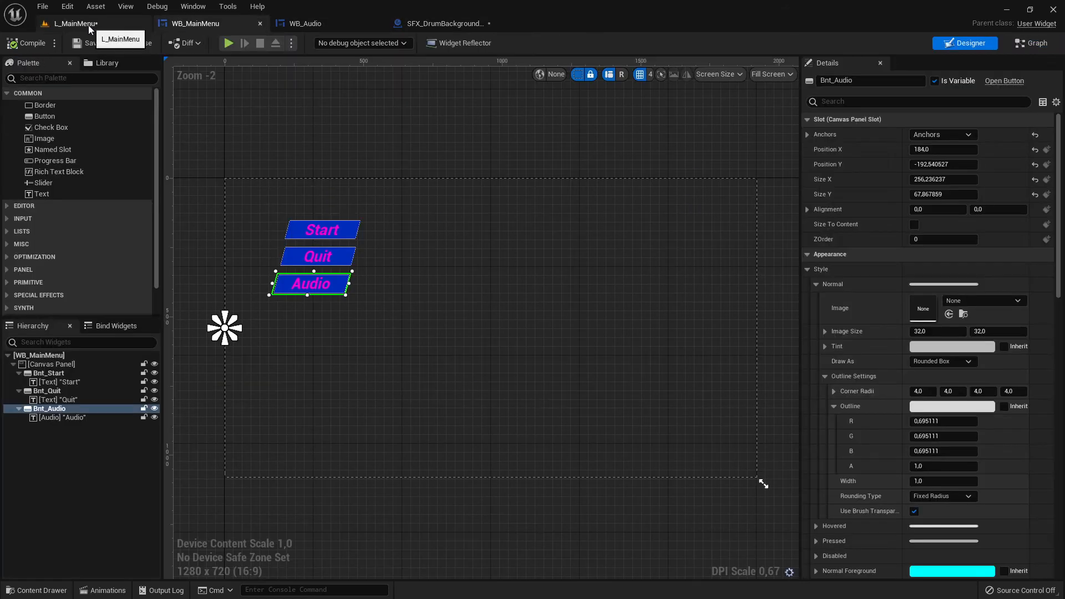
left_click(76, 23)
left_click(33, 591)
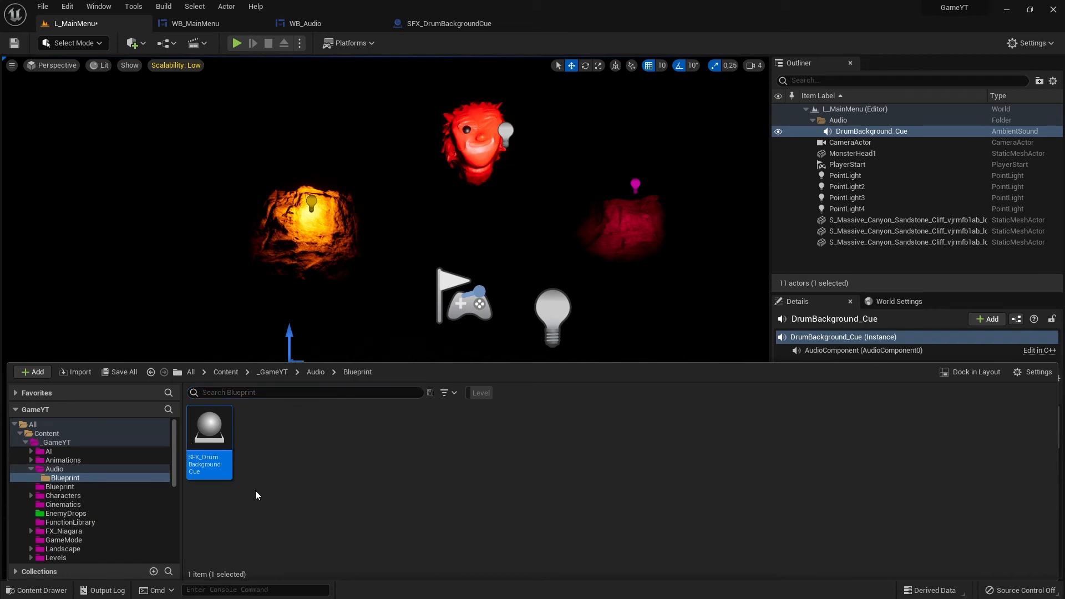
Save the SFX_DrumBackgroundCue blueprint and display its Audio component in the blueprint's viewport
left_click(472, 23)
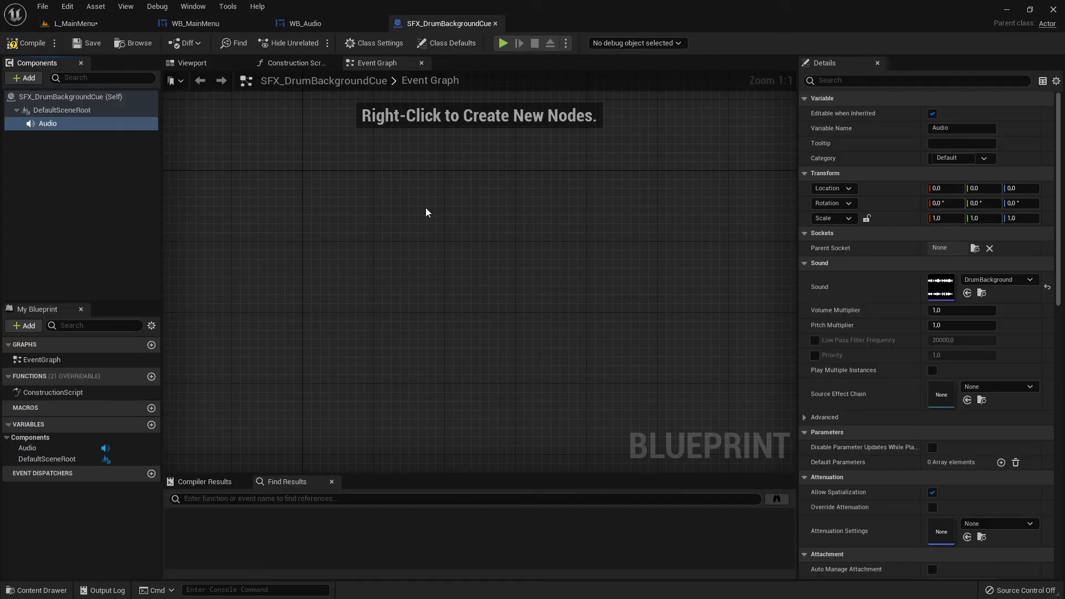
scroll(467, 229, "down", 6)
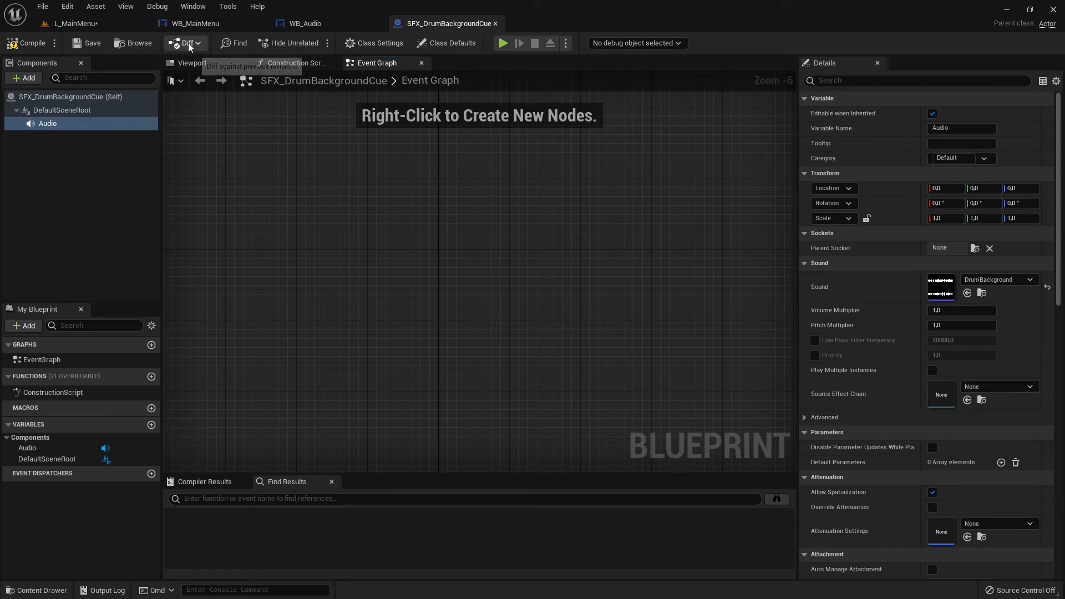
left_click(77, 43)
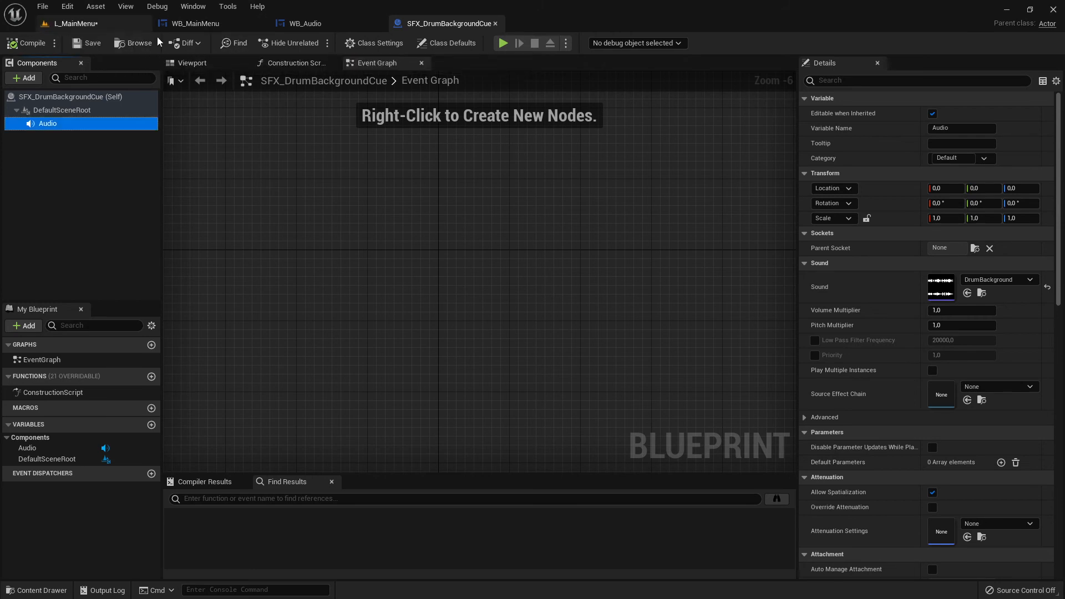
left_click(236, 64)
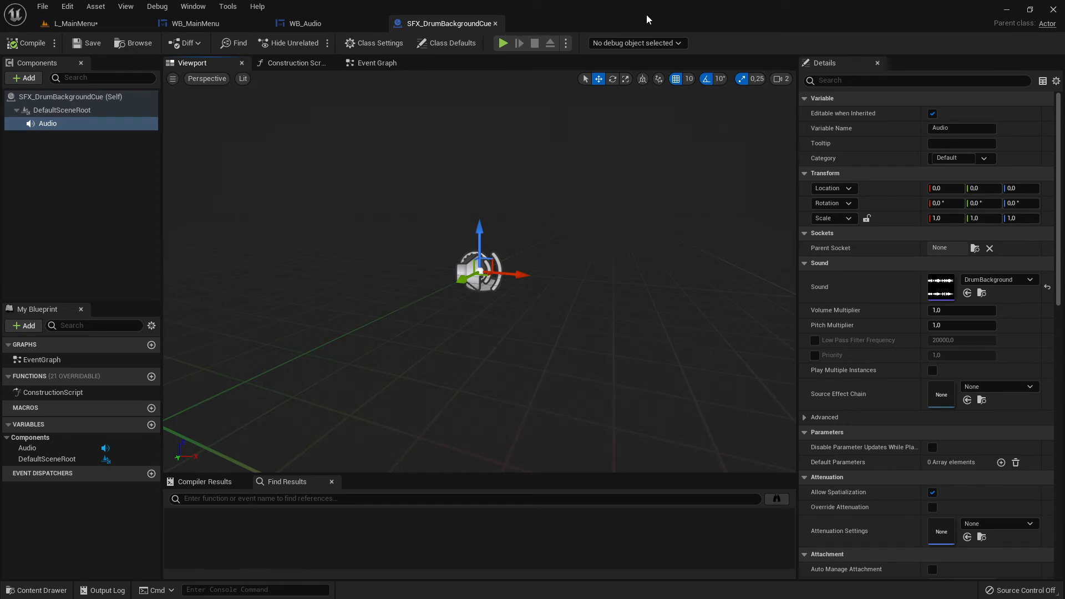
Filter the Audio component's details by "auto" to check its Auto Activate setting, and clear the filter
left_click(832, 80)
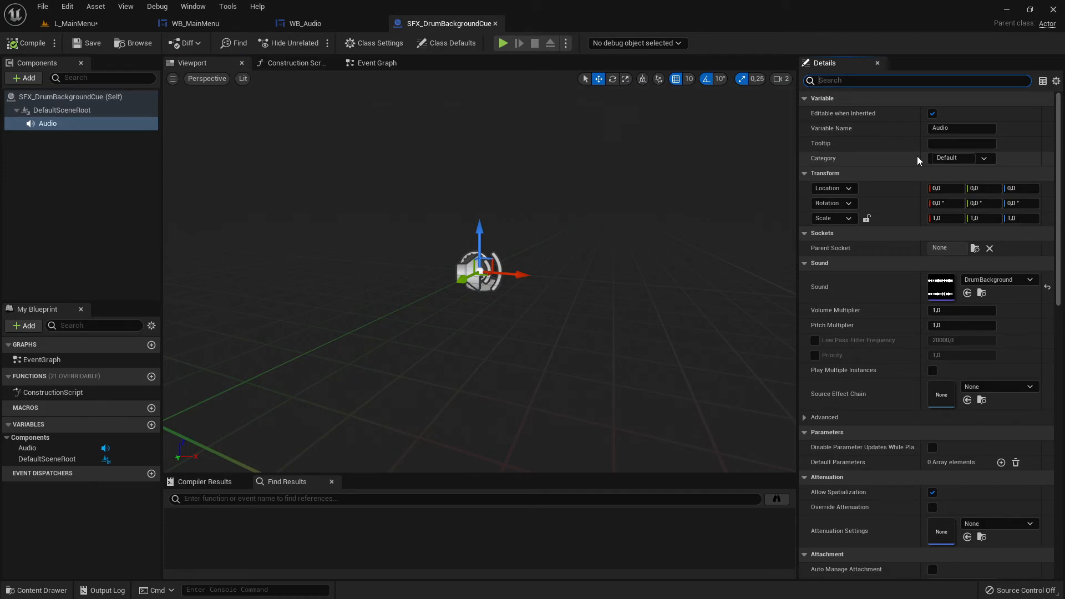
type("auto")
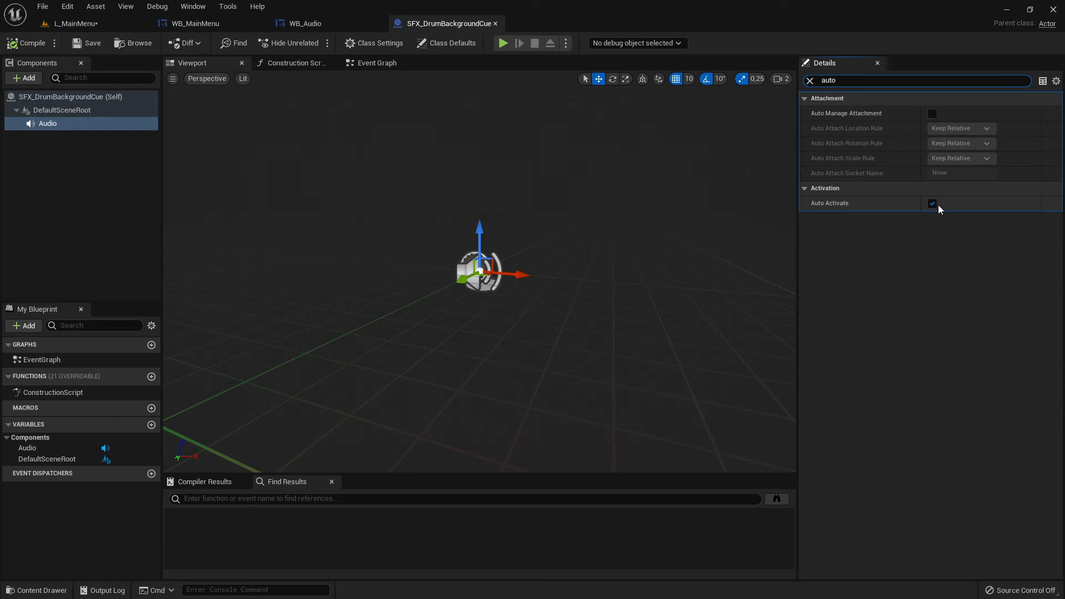
key("BackSpace")
key("BackSpace")
key("BackSpace")
key("BackSpace")
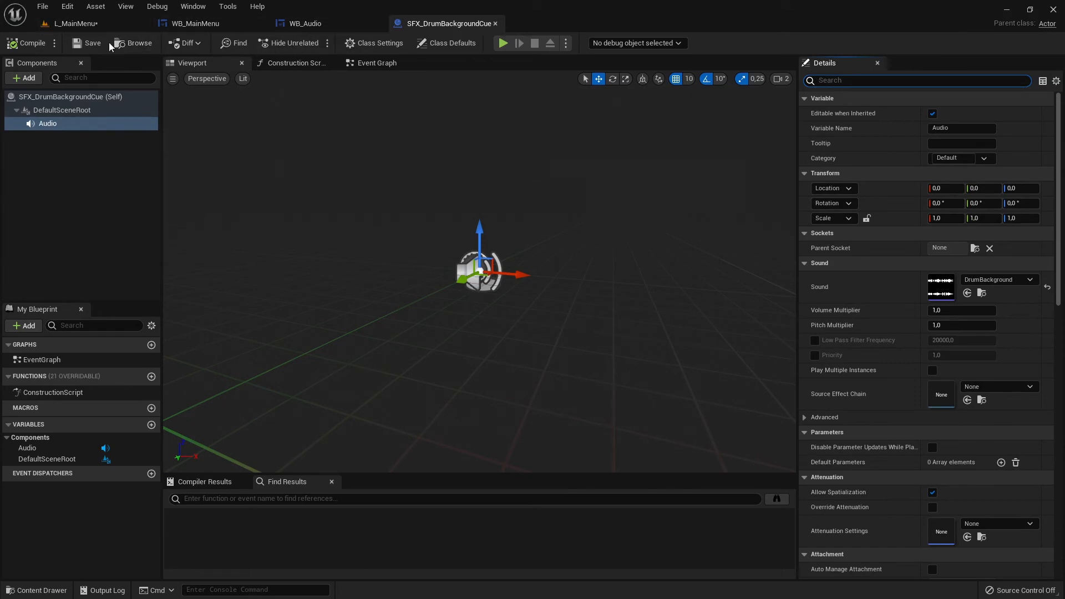
Delete the DrumBackground_Cue ambient sound from the L_MainMenu level
left_click(100, 23)
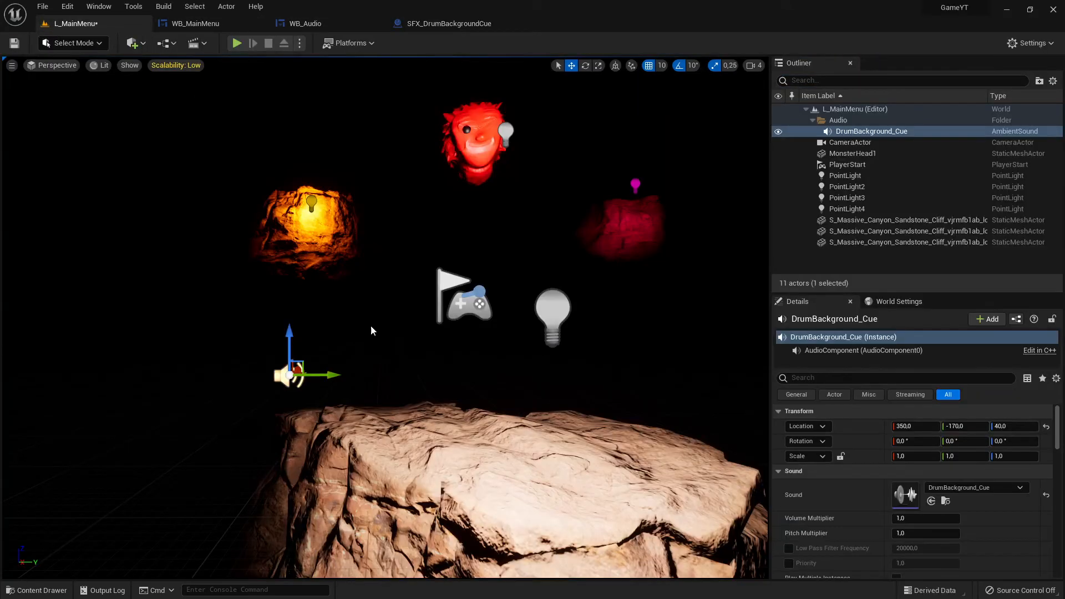
key("Delete")
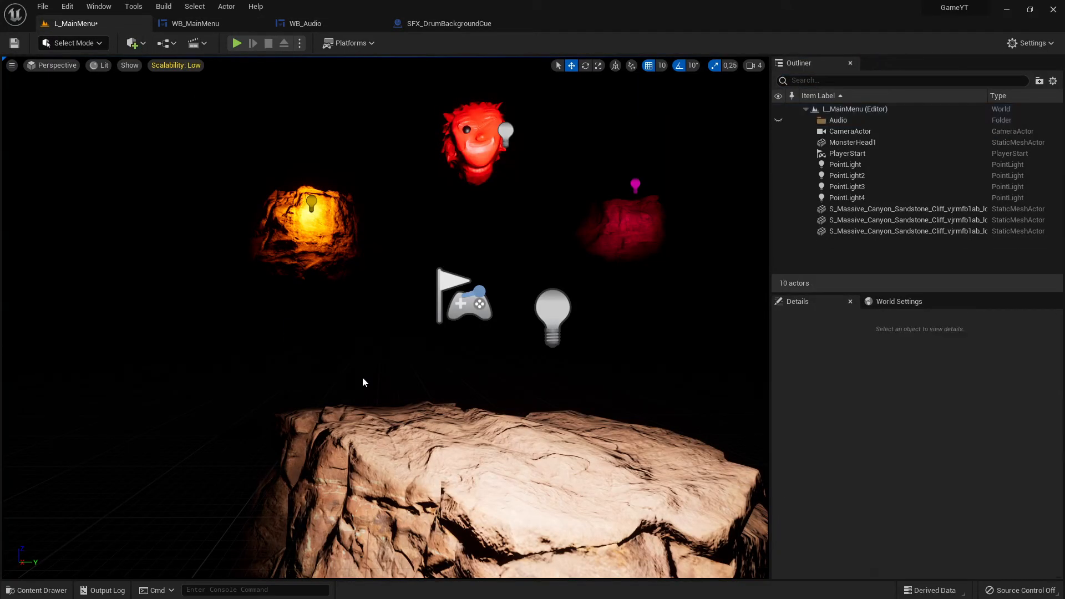
Place the SFX_DrumBackgroundCue blueprint in the level at about (340, -200, 20) and move it into the Outliner's Audio folder
left_click(37, 590)
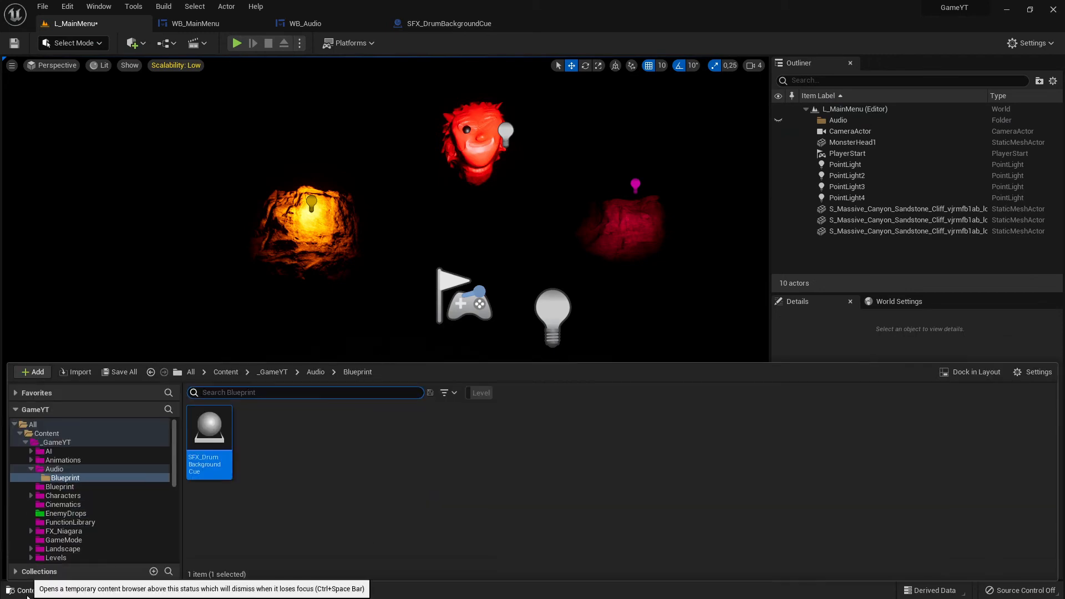
left_click_drag(225, 472, 271, 386)
right_click_drag(384, 409, 433, 404)
key("a")
left_click_drag(856, 212, 845, 122)
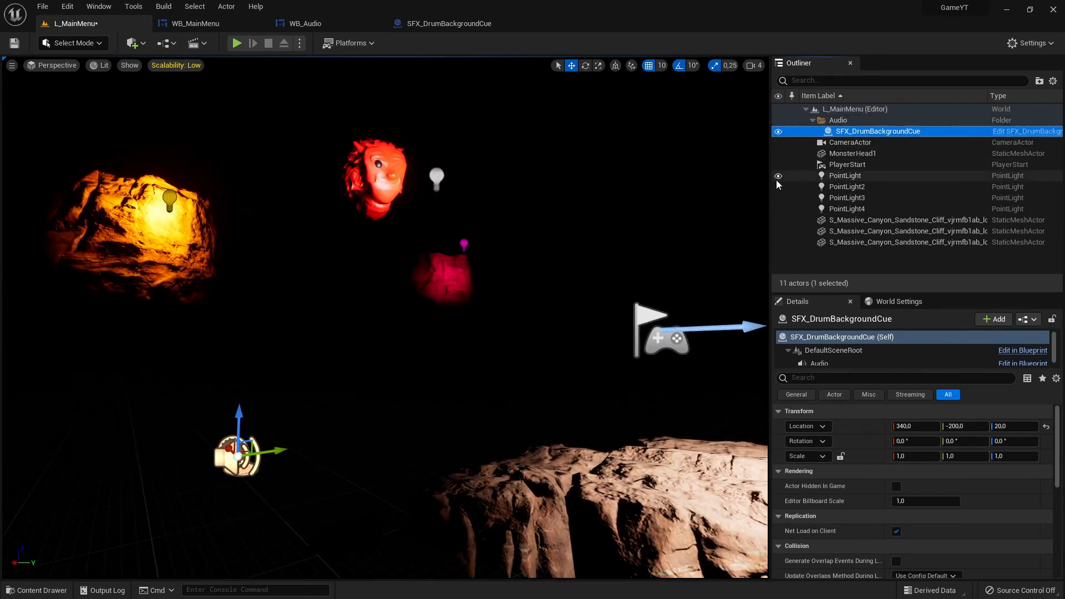
right_click_drag(610, 266, 641, 267)
key("s")
key("d")
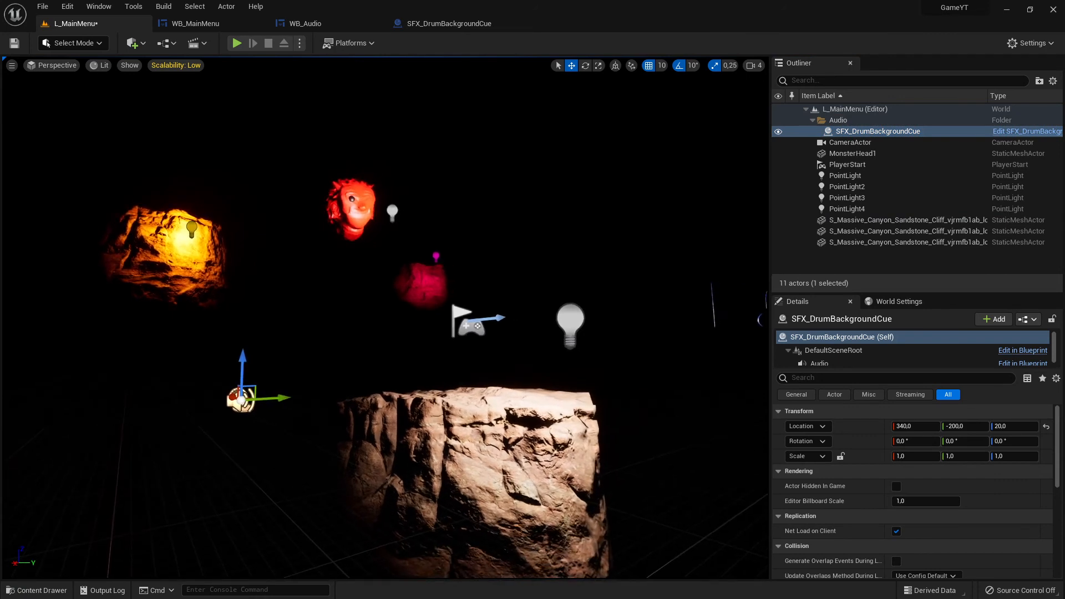
Rename the SFX_DrumBackgroundCue blueprint asset as BP_SFX_DrumBackgroundCue
left_click(66, 590)
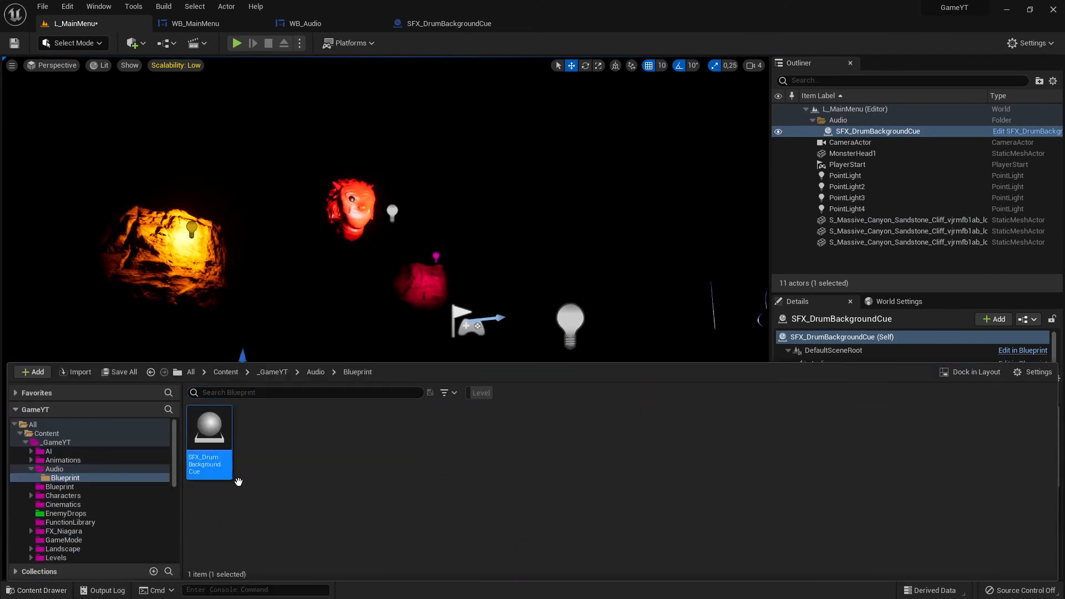
key("F2")
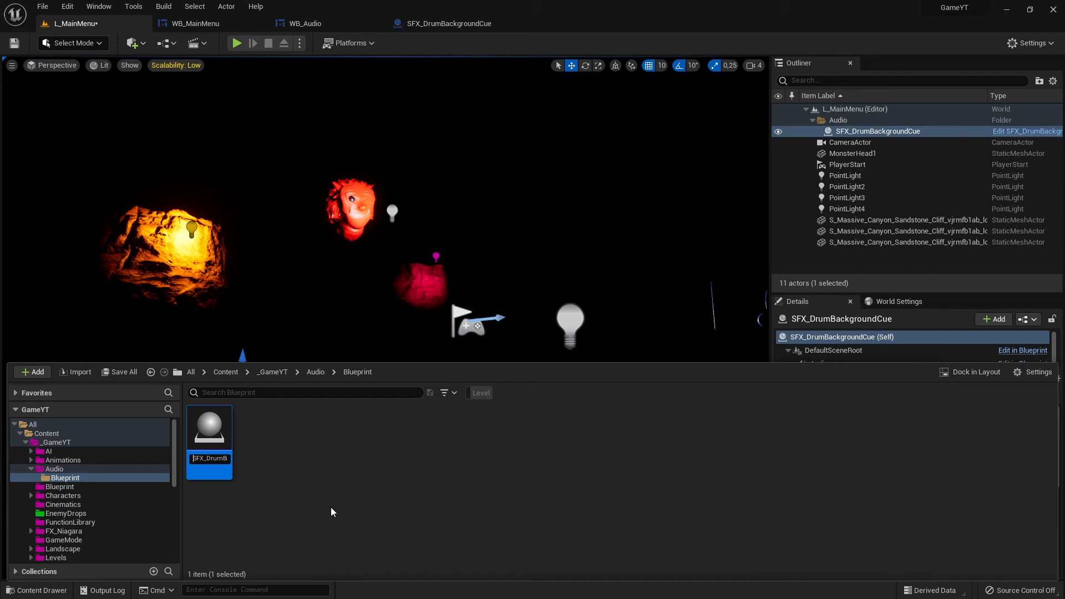
type("BP_")
key("Return")
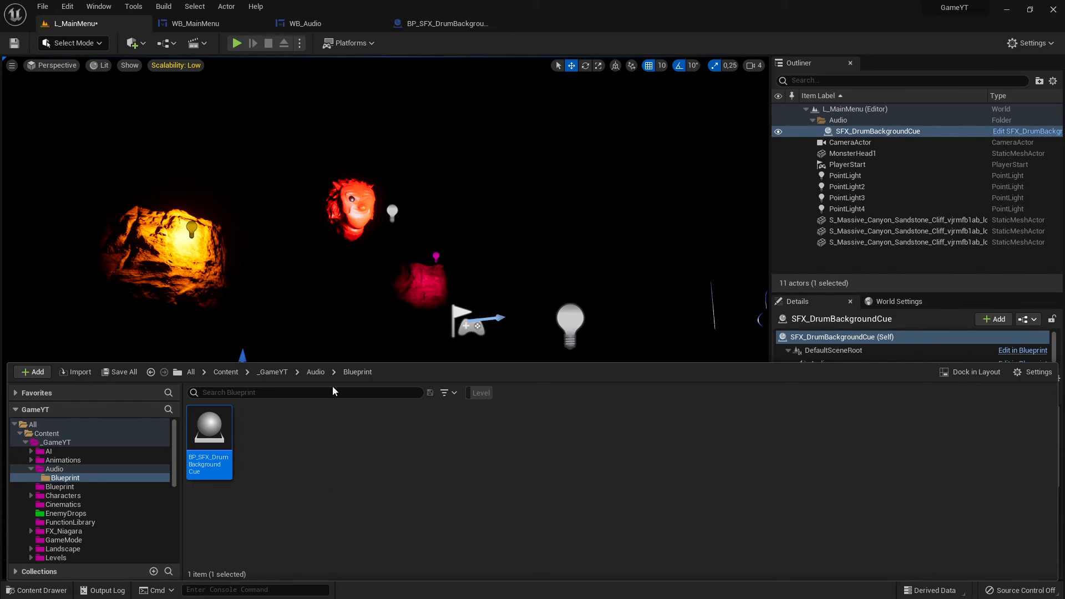
Replace the placed SFX_DrumBackgroundCue actor with a new BP_SFX_DrumBackgroundCue instance at about (210, -110, 80), and save the level
mouse_move(529, 262)
right_mouse_down()
mouse_move(513, 293)
mouse_move(519, 279)
right_mouse_up()
left_click(849, 132)
key("Delete")
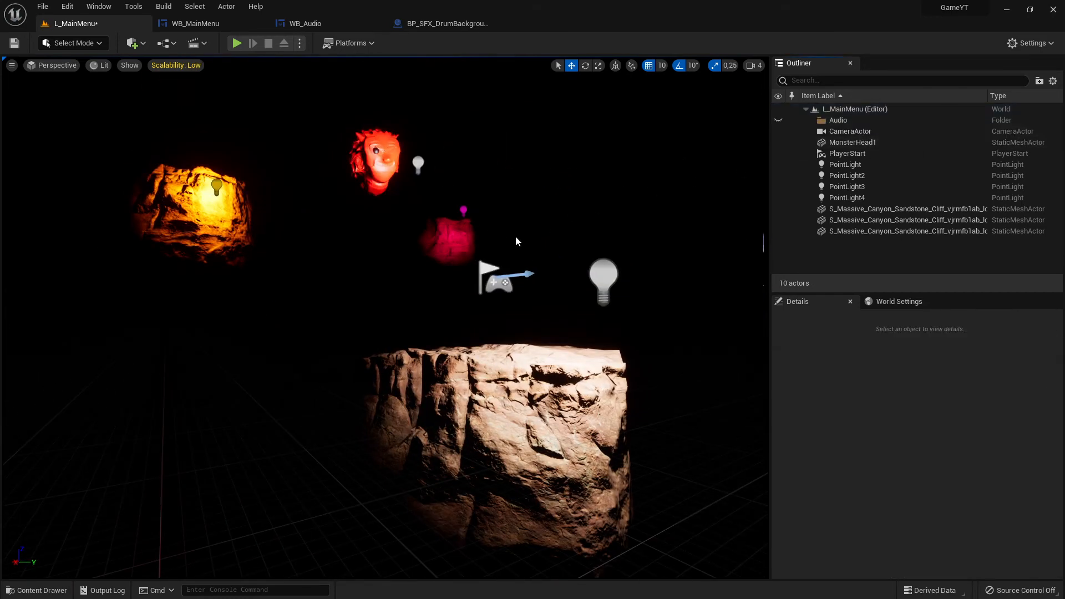
left_click(47, 590)
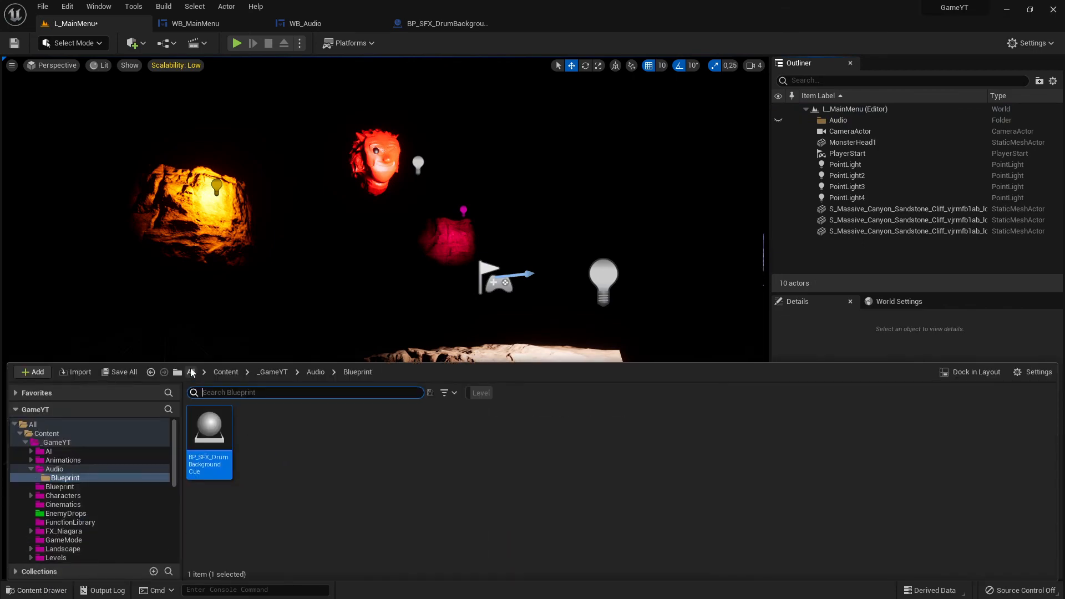
left_click_drag(233, 435, 333, 327)
key("f")
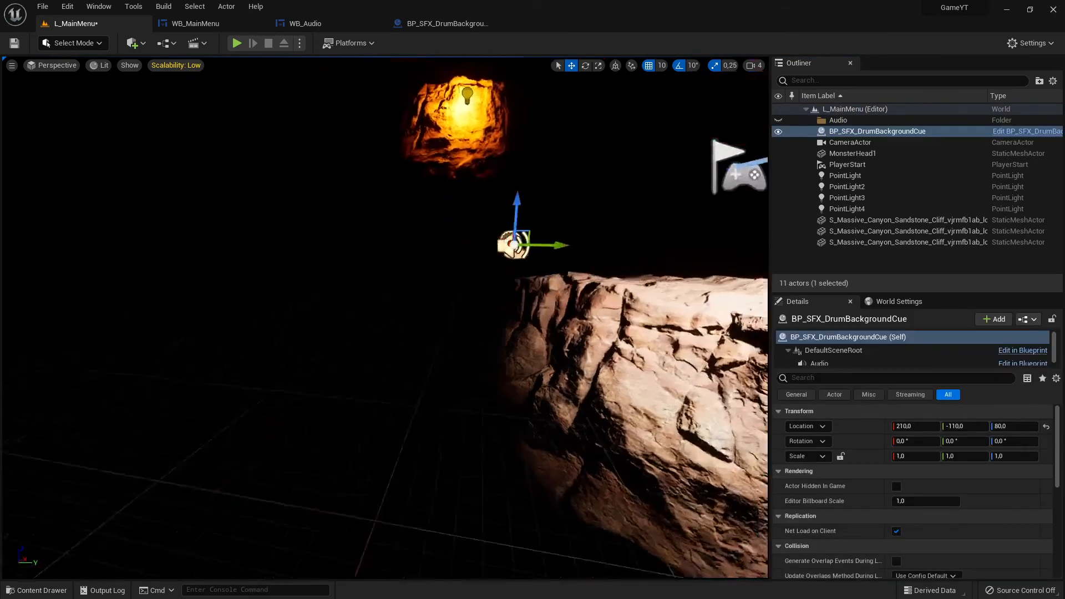
mouse_move(500, 335)
right_mouse_down()
mouse_move(547, 297)
mouse_move(549, 267)
mouse_move(500, 335)
right_mouse_up()
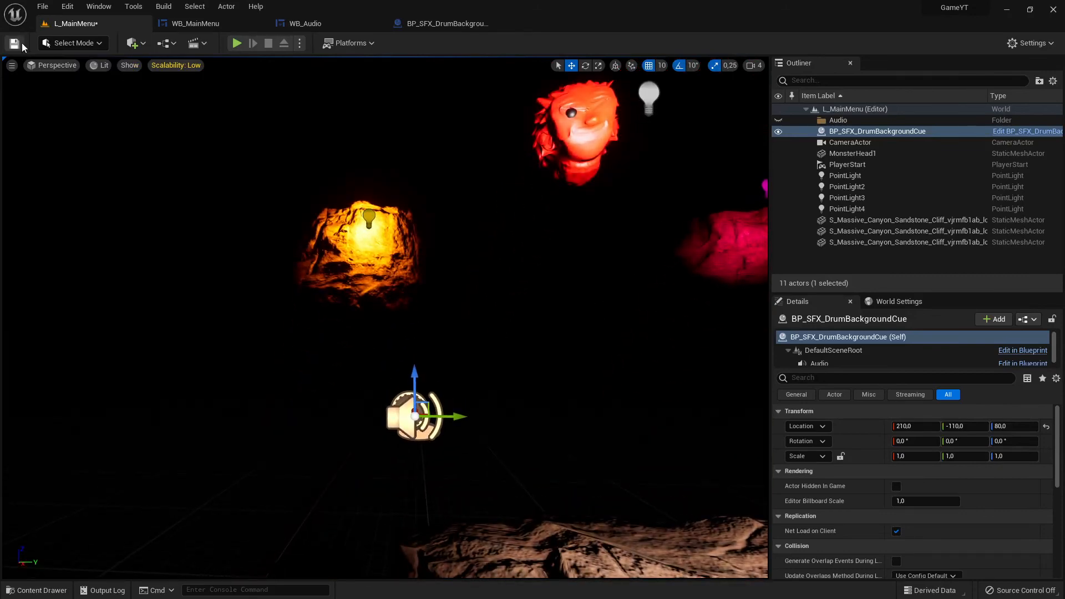
In WB_Audio's Event Graph, set the Get All Actors Of Class node's Actor Class to BP_SFX_DrumBackgroundCue
left_click(340, 26)
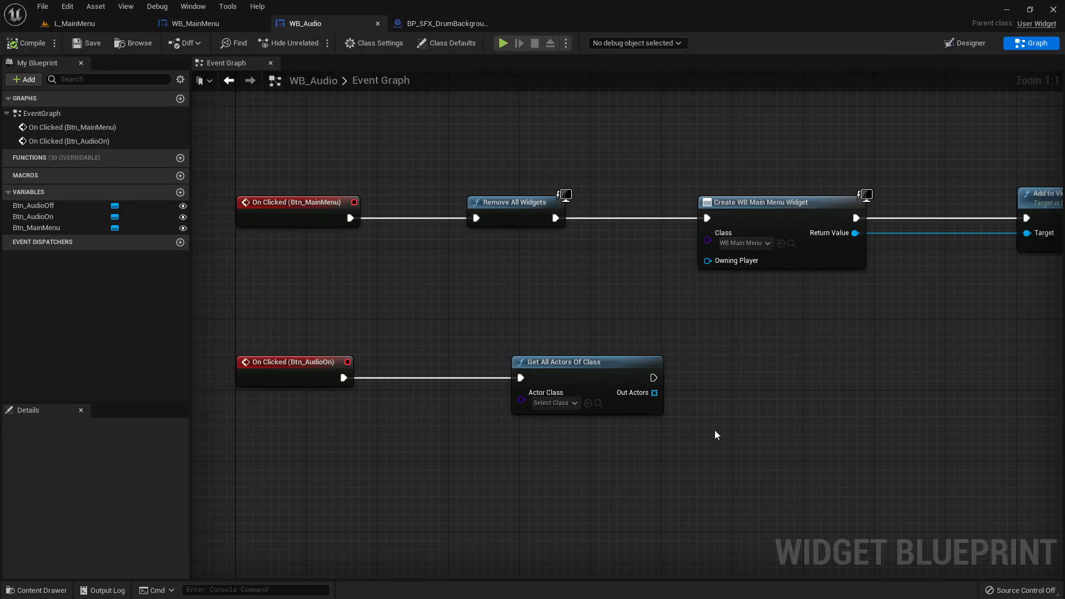
right_click_drag(714, 430, 641, 409)
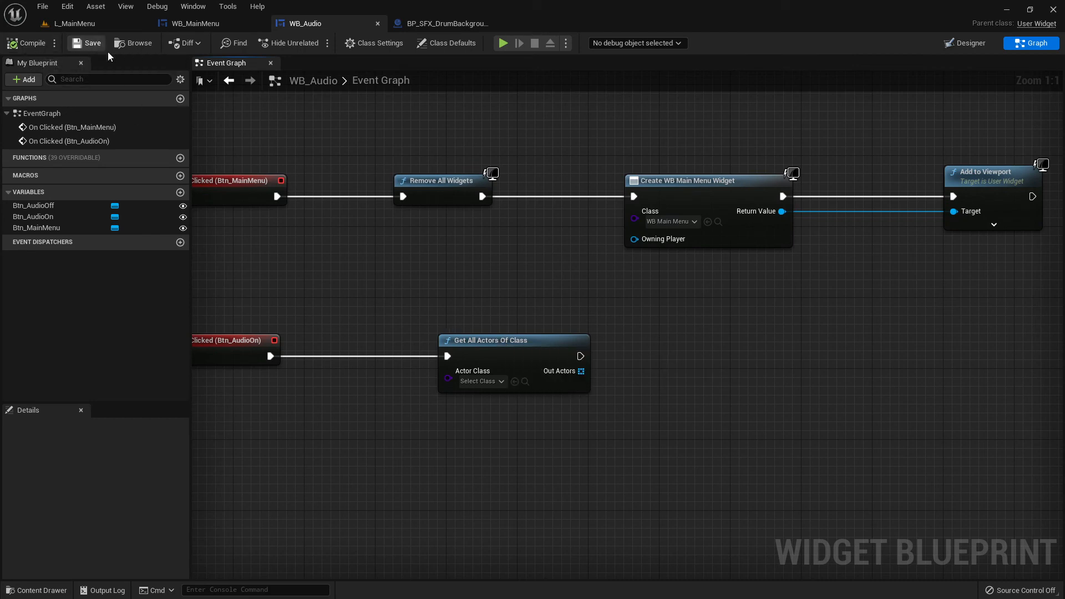
left_click(498, 383)
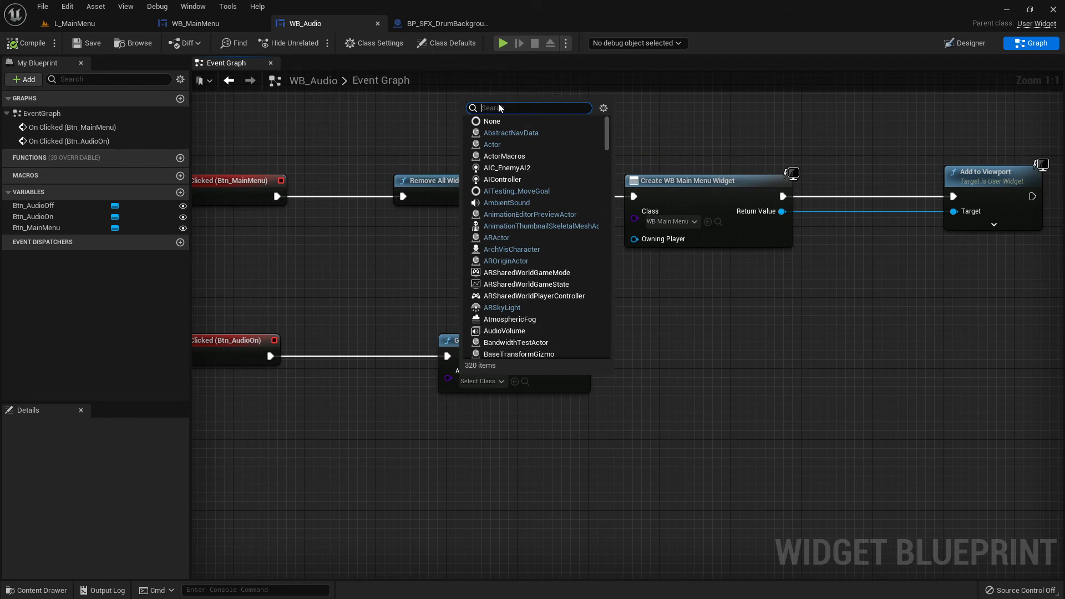
type("B")
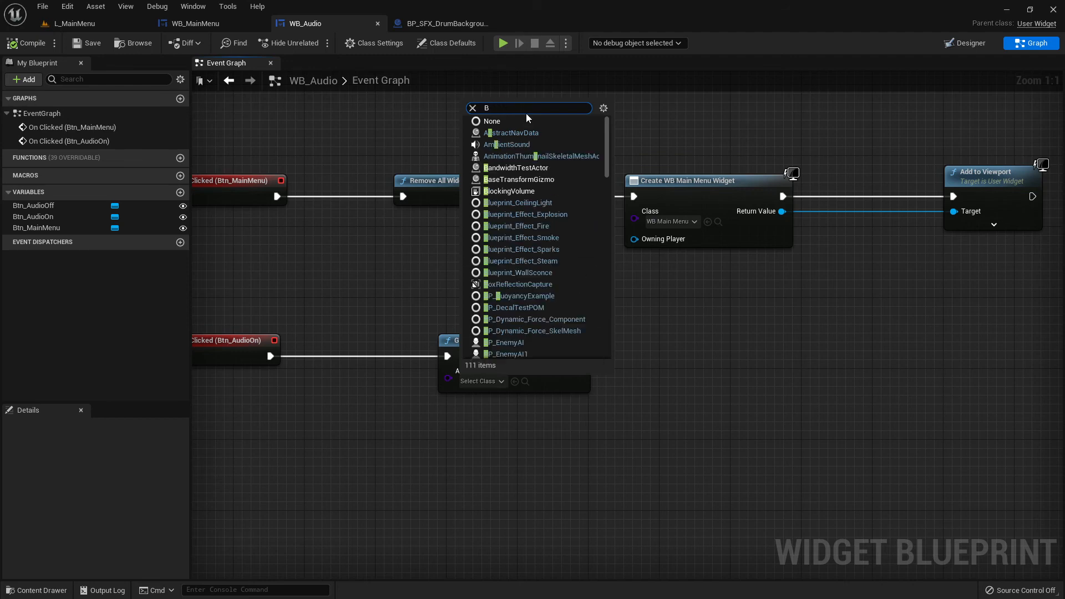
type("P_")
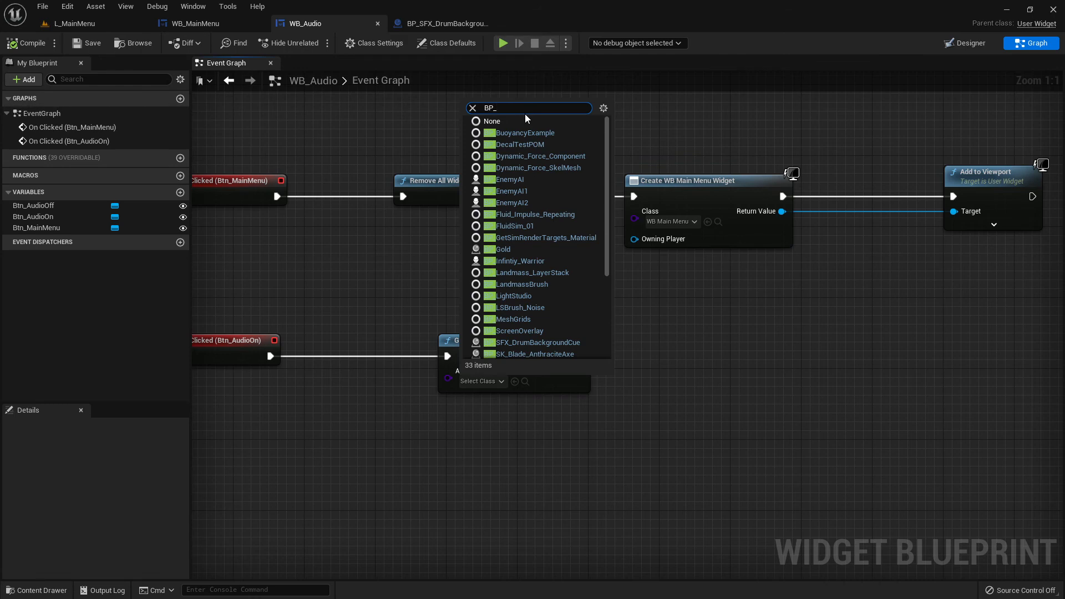
left_click(75, 24)
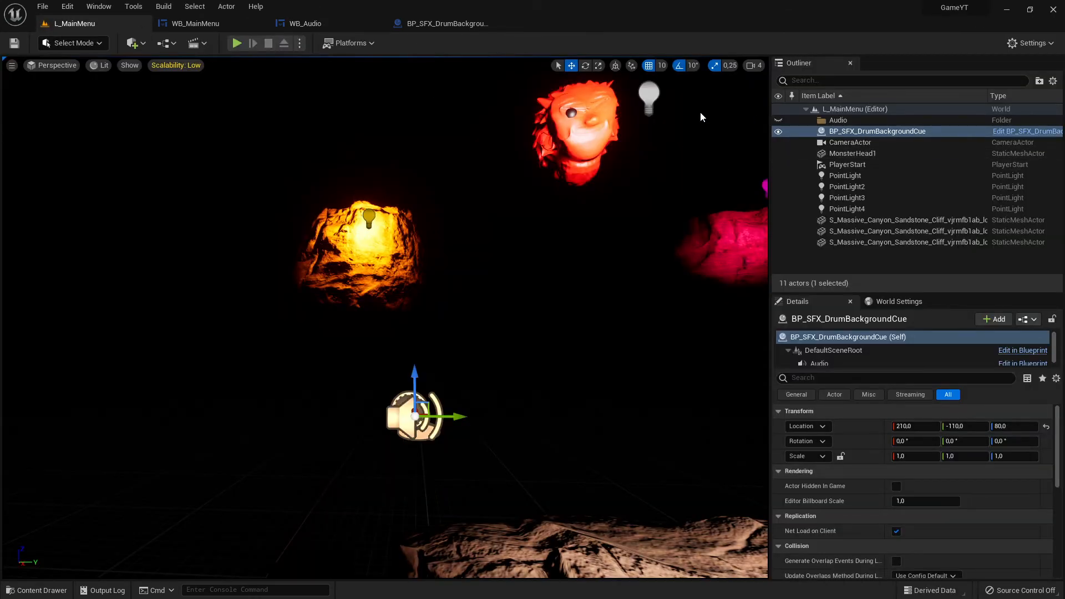
left_click(442, 24)
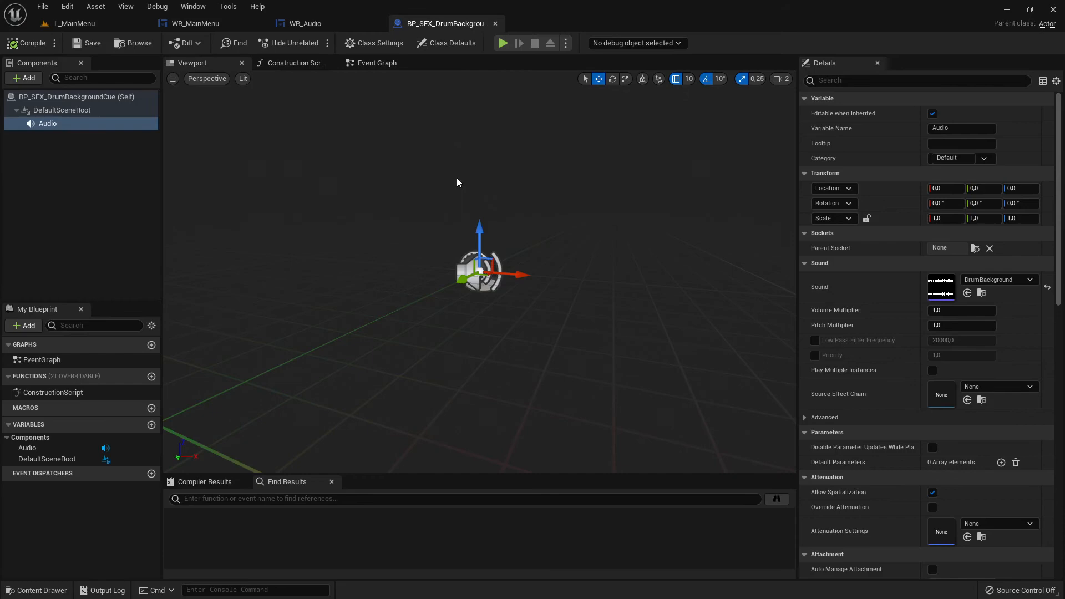
left_click(317, 24)
left_click(489, 382)
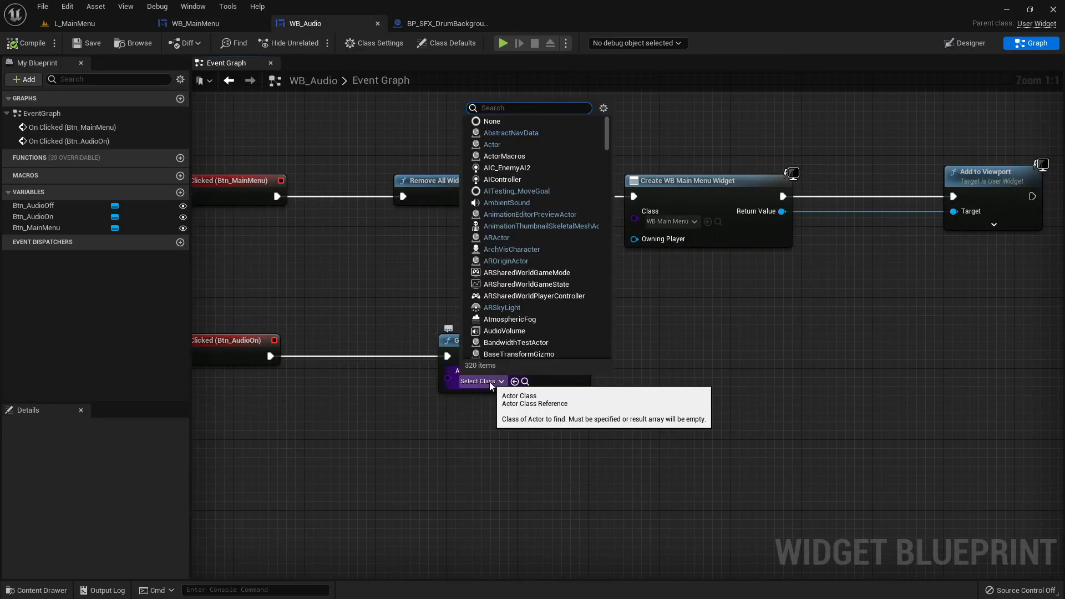
type("BP_")
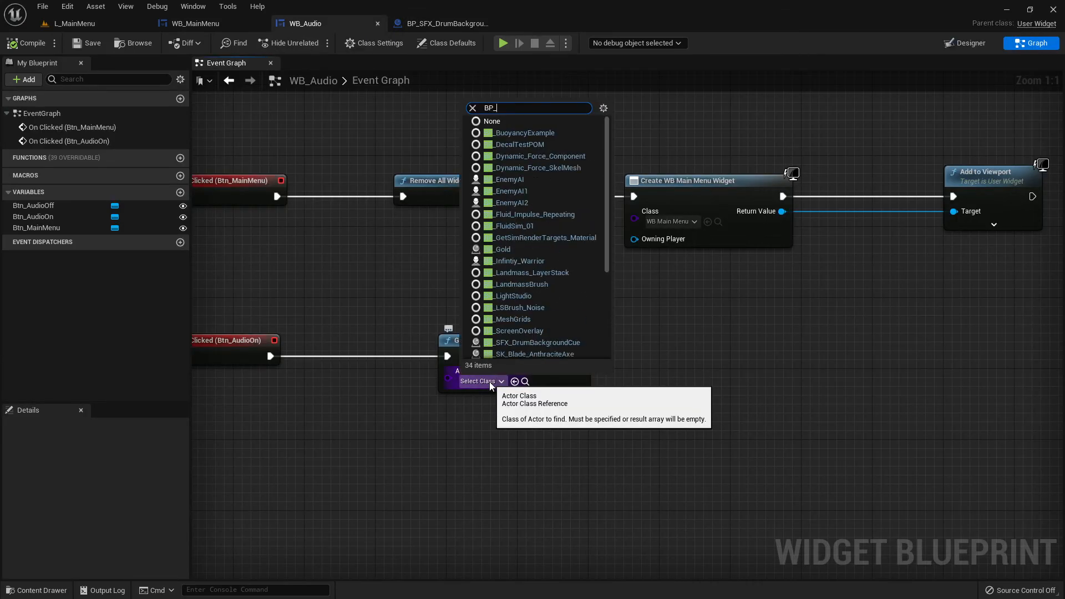
type("Sf")
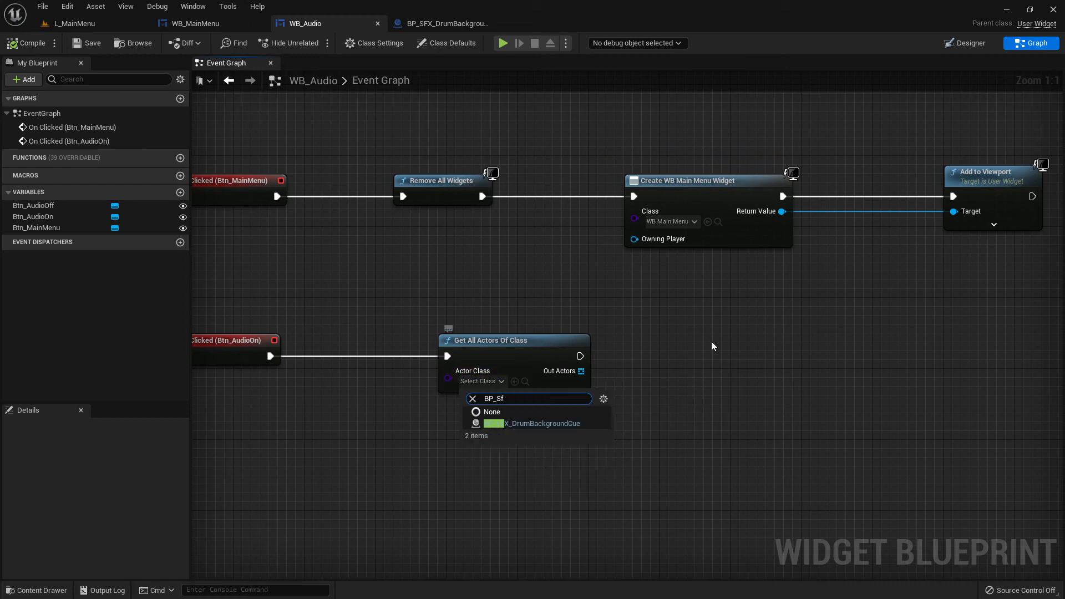
left_click(524, 424)
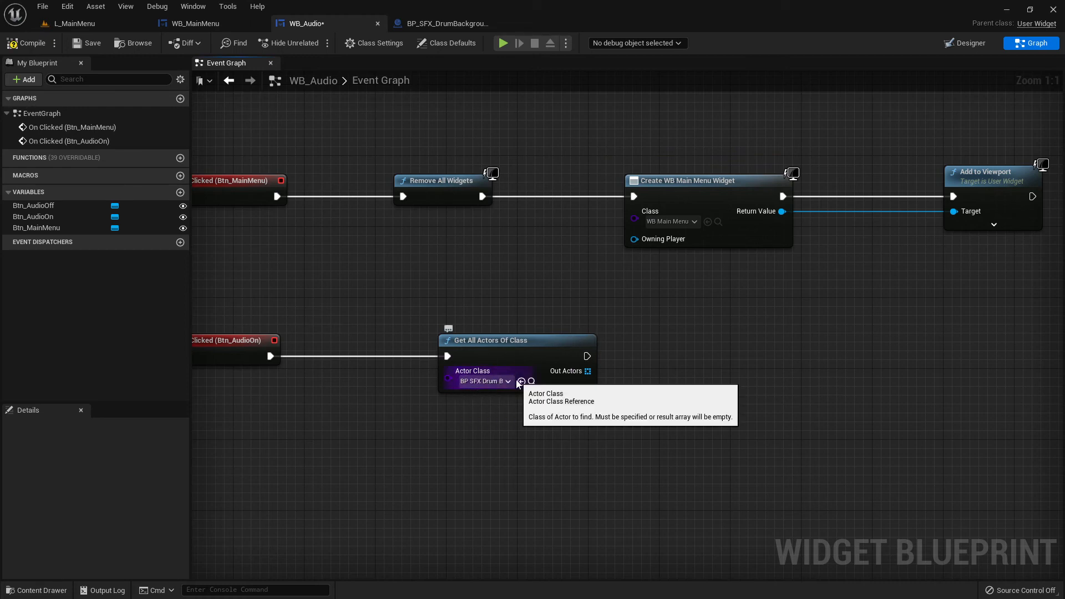
Add a Get (a copy) array node with index 0 connected to the Out Actors output of Get All Actors Of Class
right_click_drag(599, 371, 618, 323)
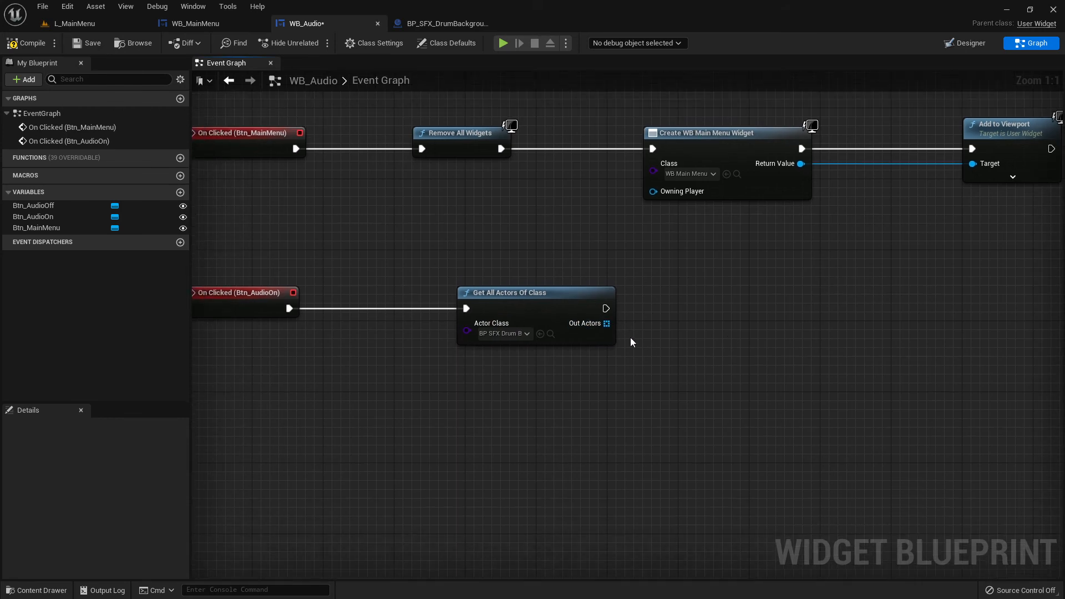
left_click_drag(606, 323, 695, 368)
type("get")
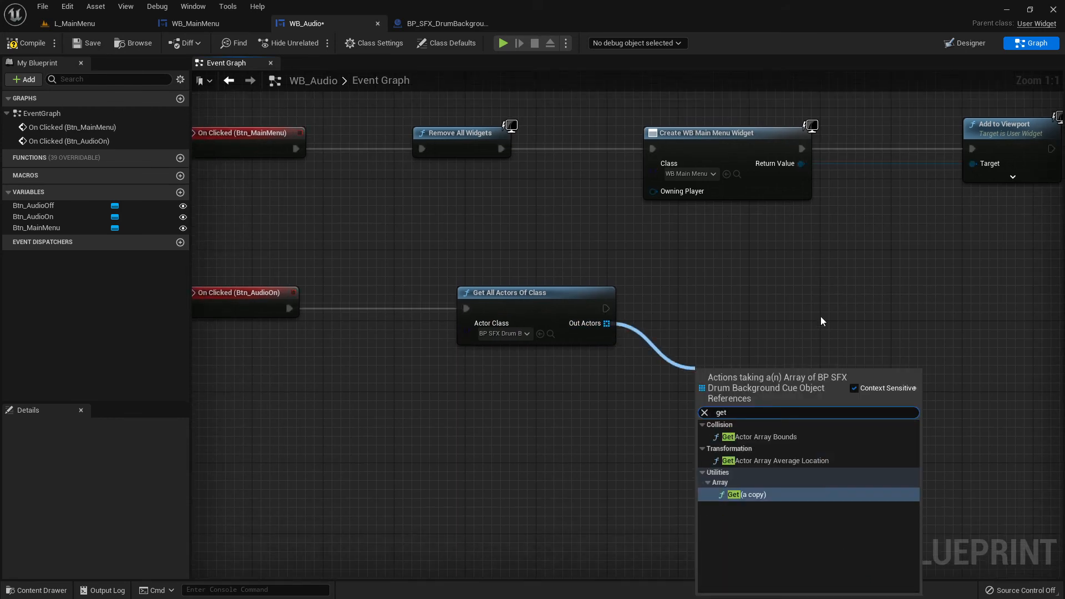
left_click(746, 497)
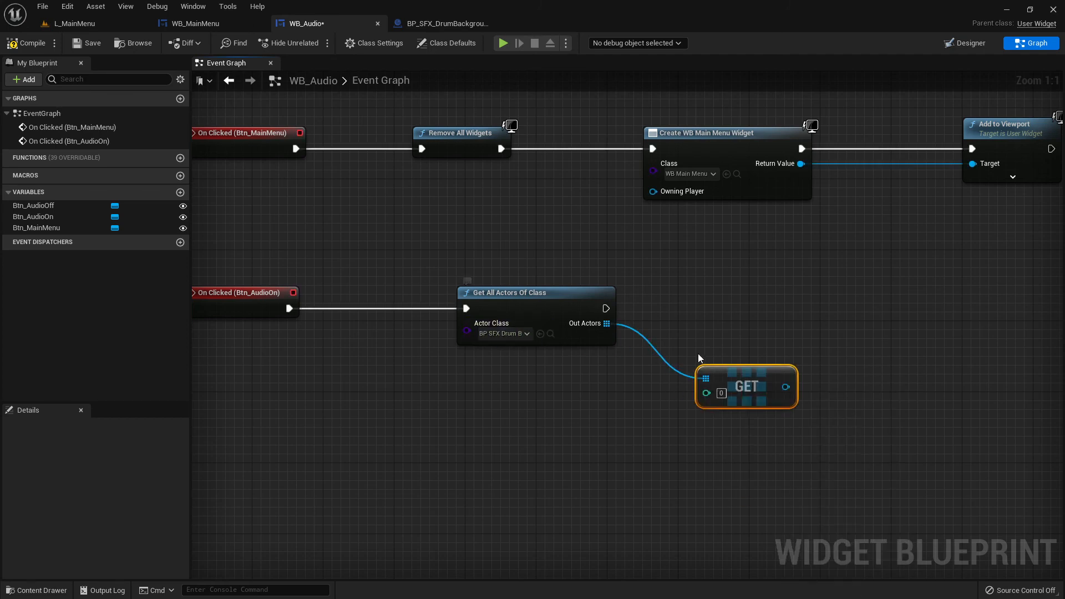
right_click_drag(761, 405, 570, 403)
left_click(531, 391)
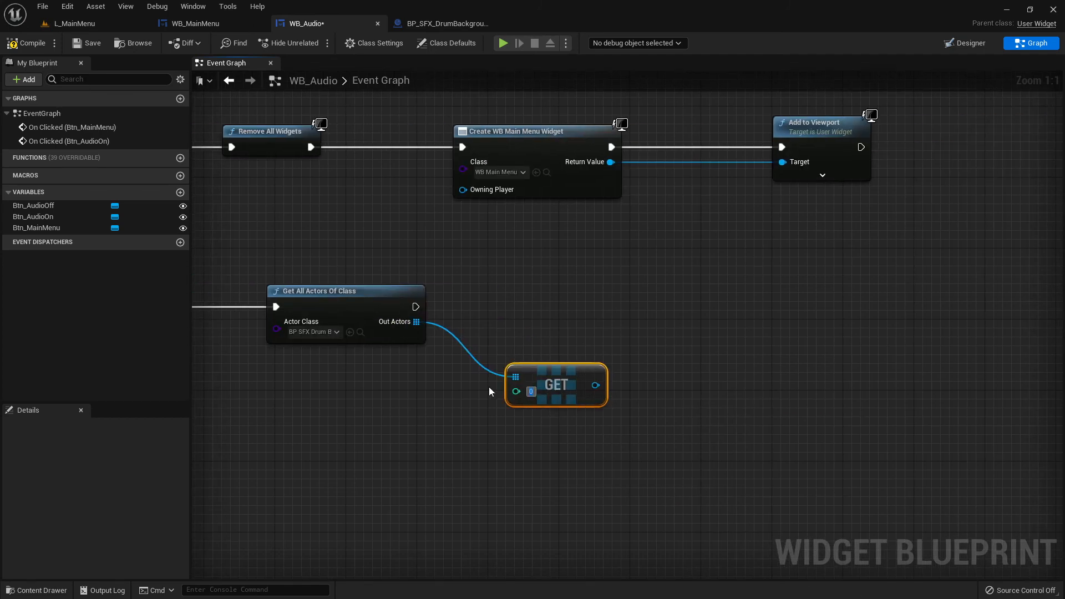
right_click_drag(620, 319, 686, 335)
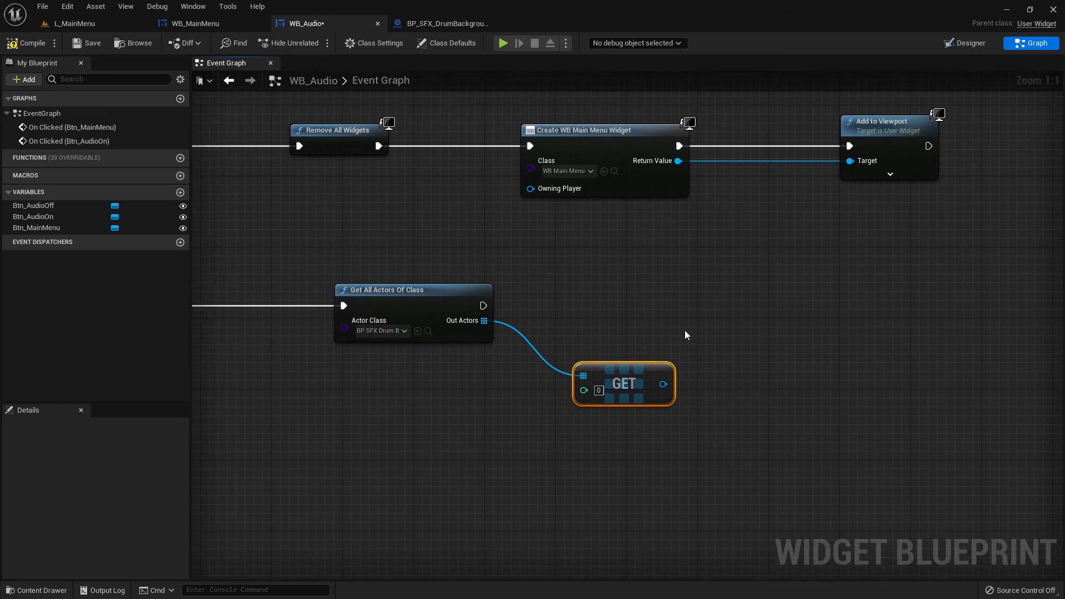
left_click_drag(664, 384, 688, 383)
left_click(610, 351)
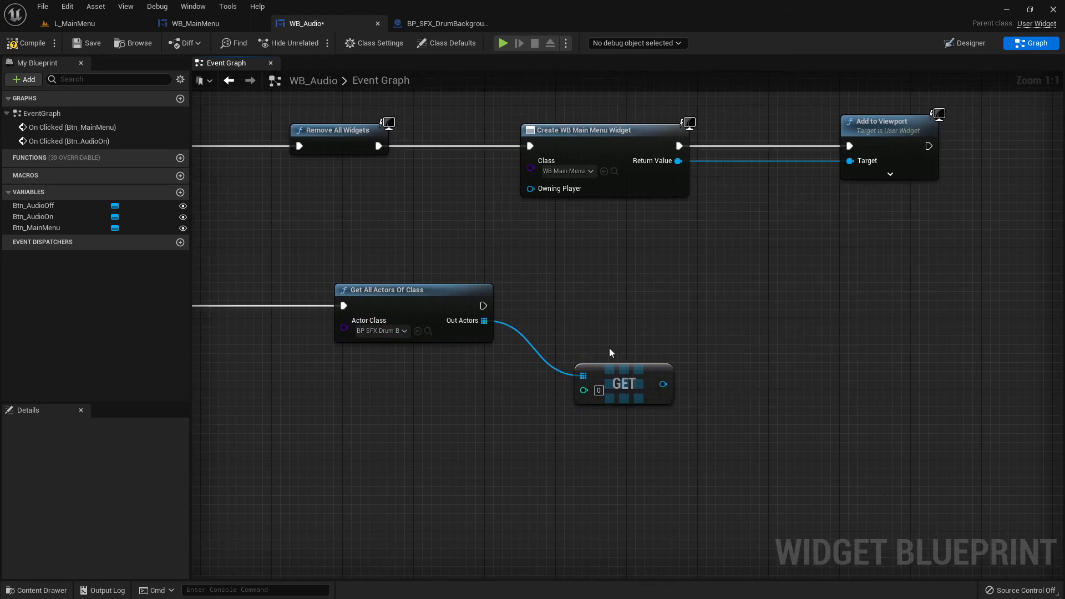
Check the BP_SFX_DrumBackgroundCue blueprint, and select the Get All Actors Of Class and Get nodes in WB_Audio
left_click(444, 24)
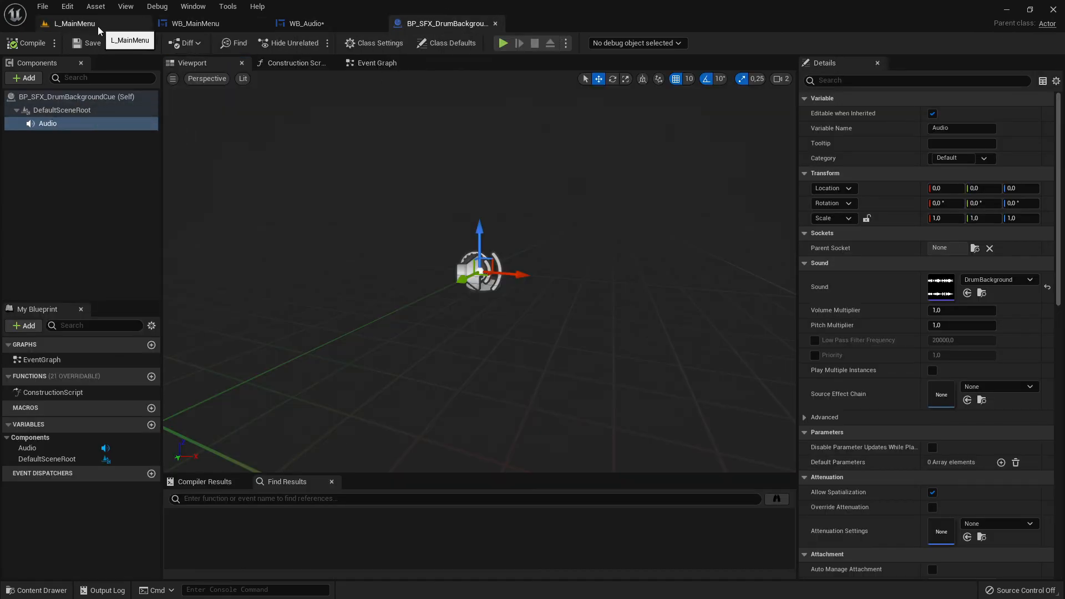
left_click(310, 23)
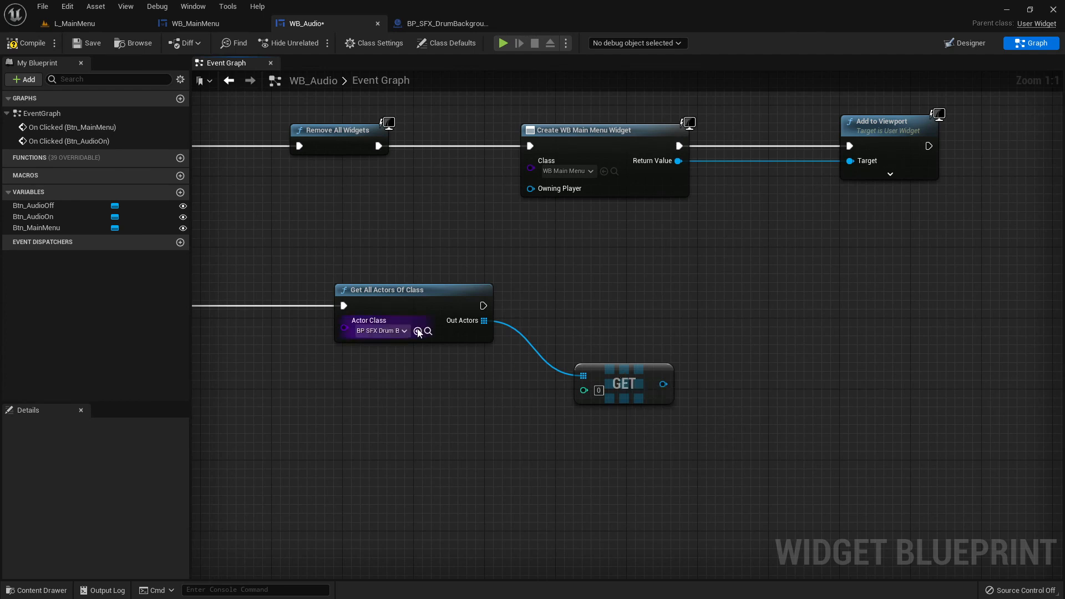
left_click_drag(335, 267, 677, 430)
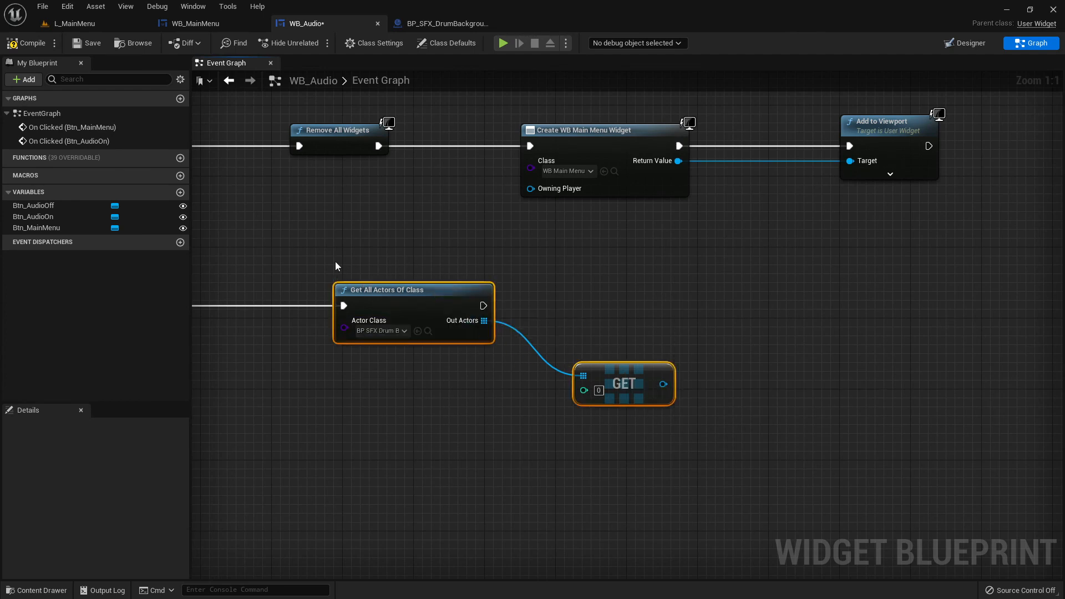
Check the Audio component in the BP_SFX_DrumBackgroundCue blueprint and return to WB_Audio's Event Graph
left_click_drag(281, 230, 758, 484)
left_click(438, 23)
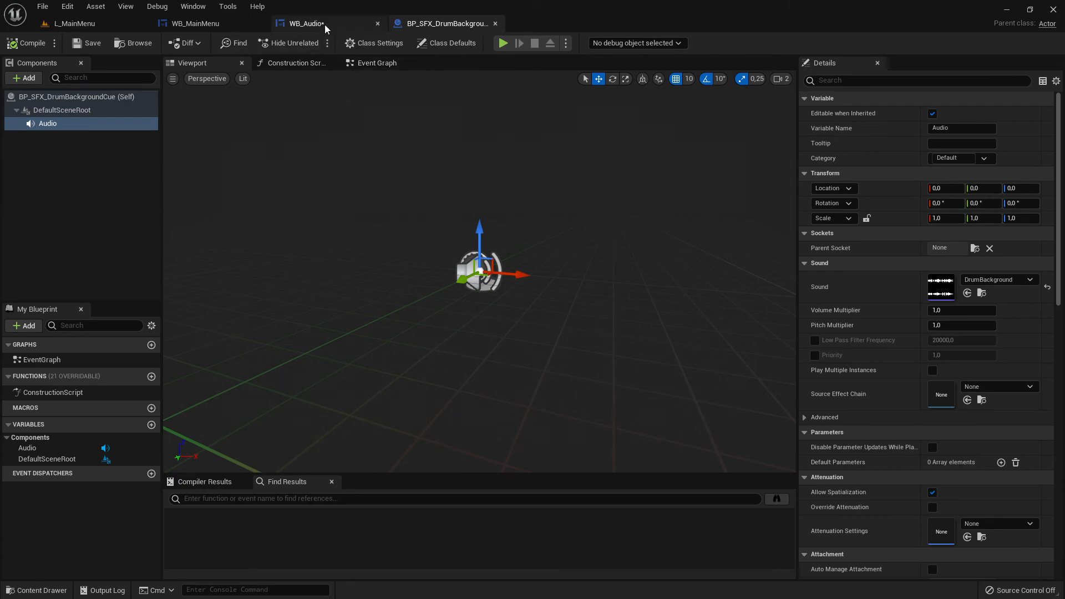
left_click(311, 23)
left_click(444, 24)
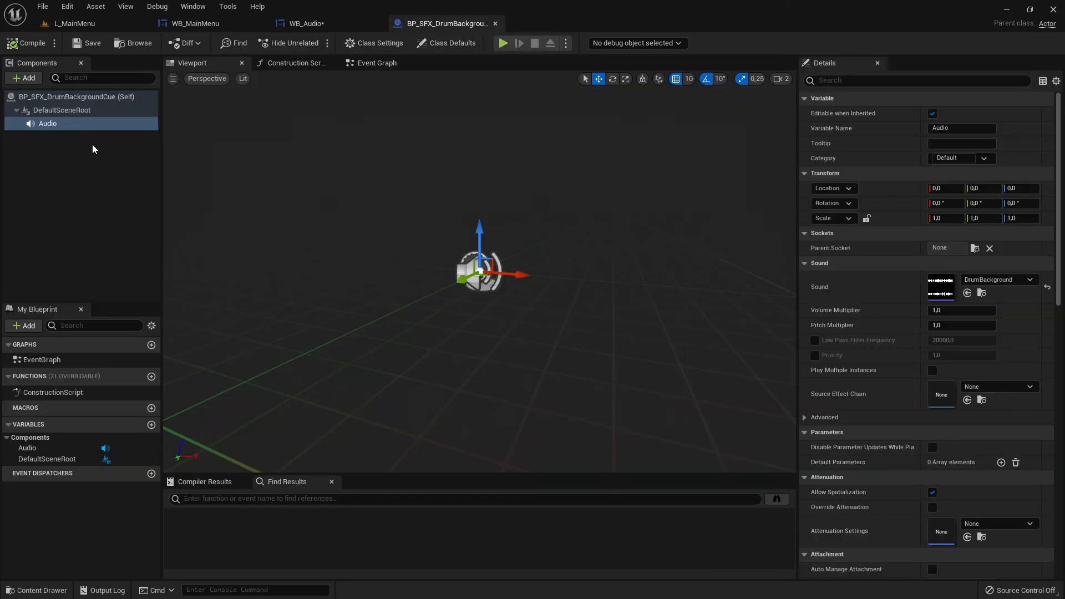
left_click(310, 24)
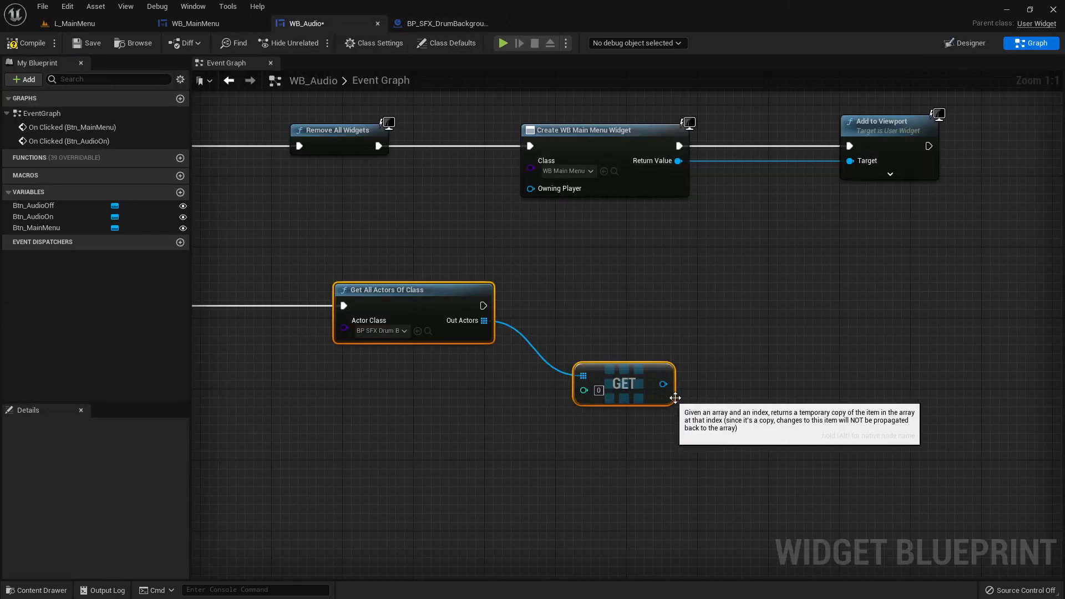
Add a Get Audio variable node from the array Get node's output, and straighten the connection between the two nodes
left_click_drag(662, 384, 755, 325)
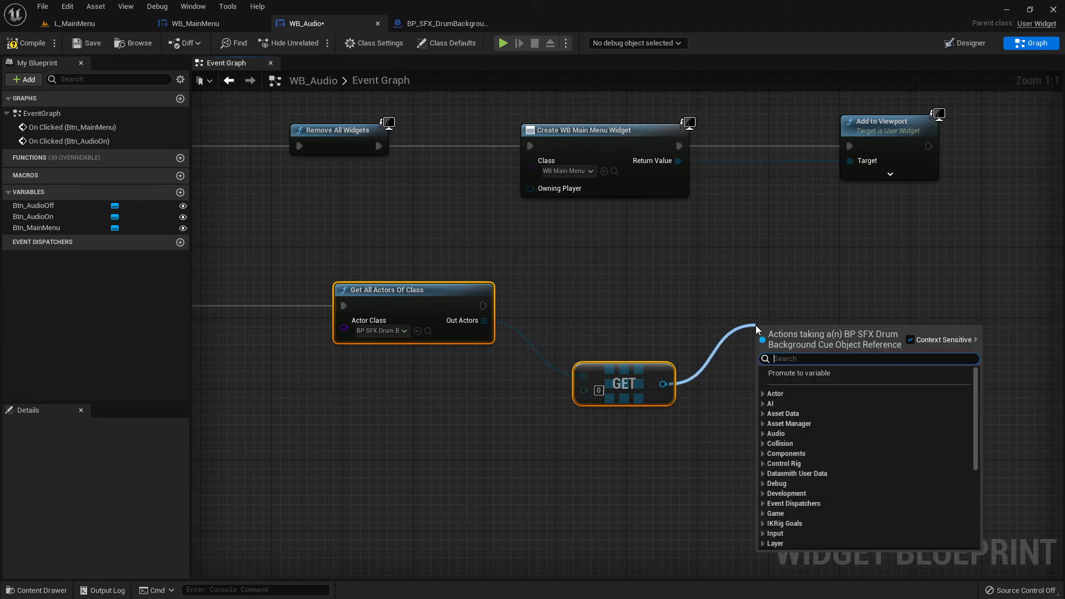
type("audio")
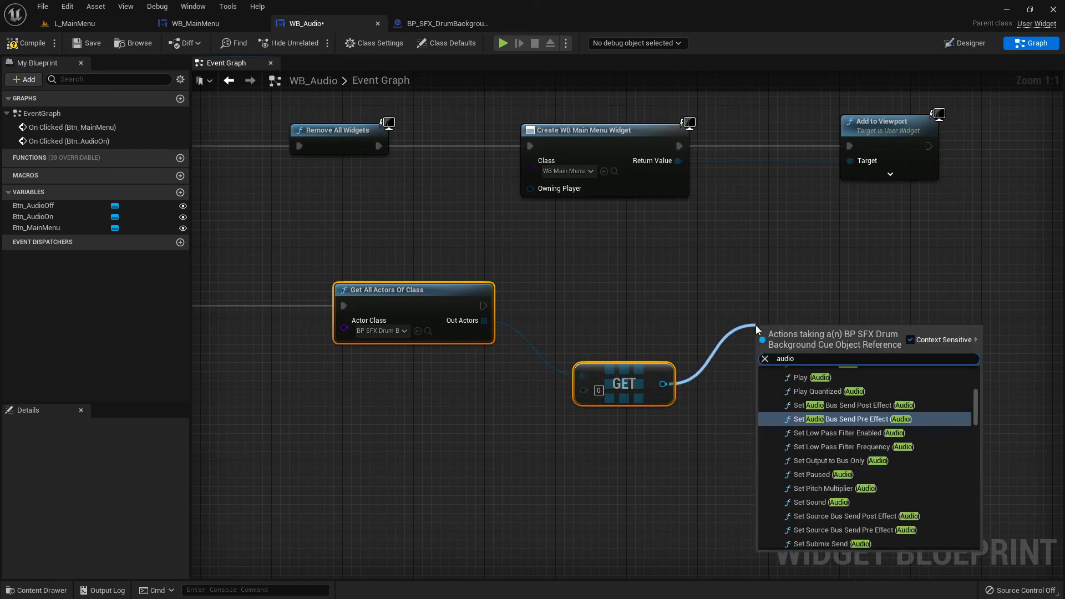
scroll(923, 459, "up", 5)
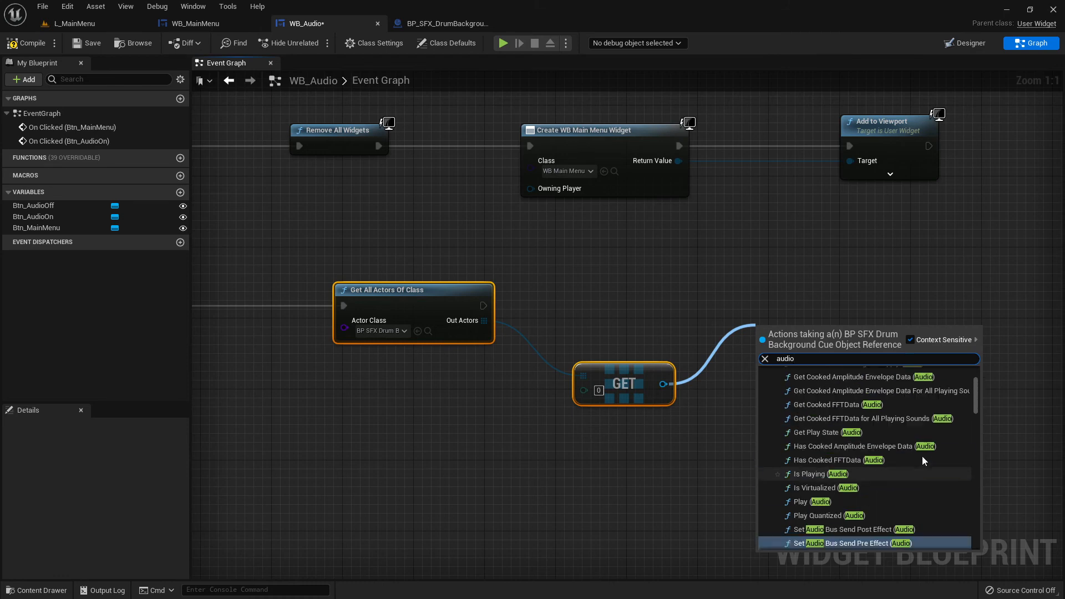
scroll(923, 460, "up", 3)
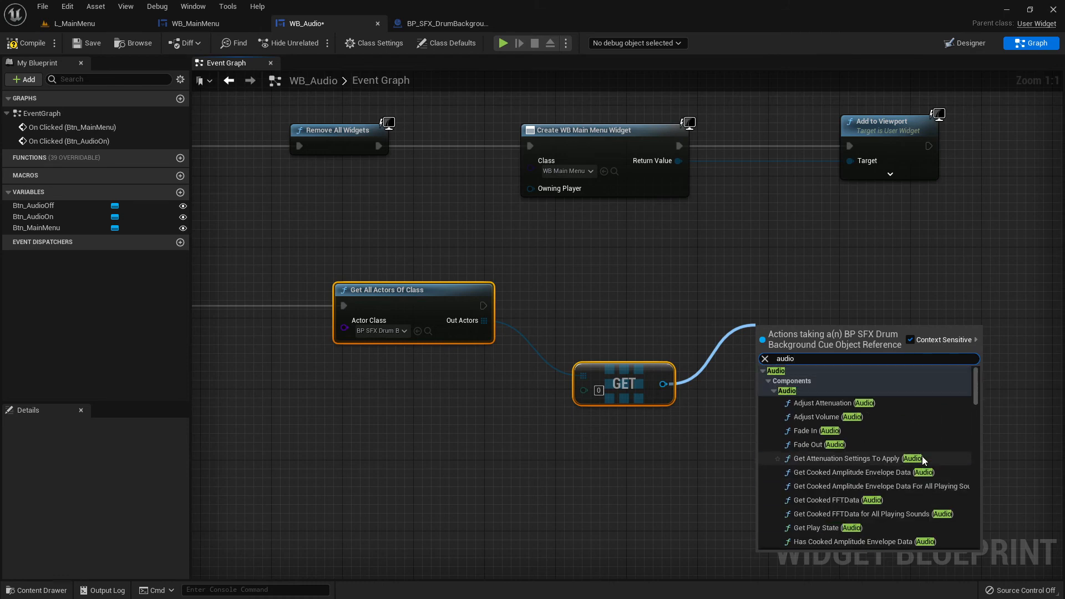
scroll(921, 456, "down", 10)
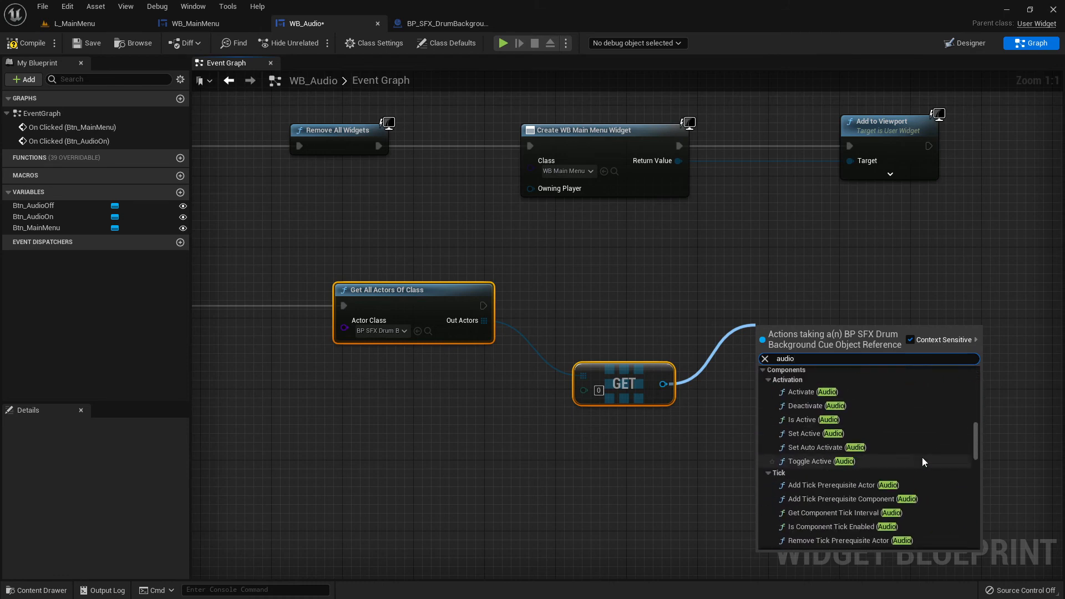
scroll(922, 459, "down", 8)
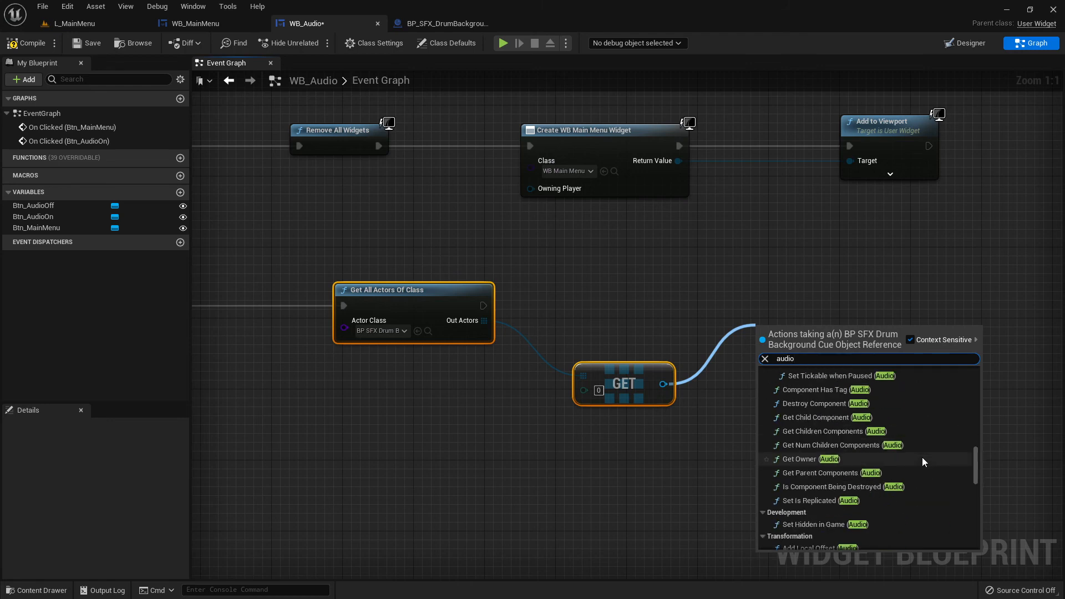
scroll(922, 460, "down", 2)
scroll(922, 461, "down", 10)
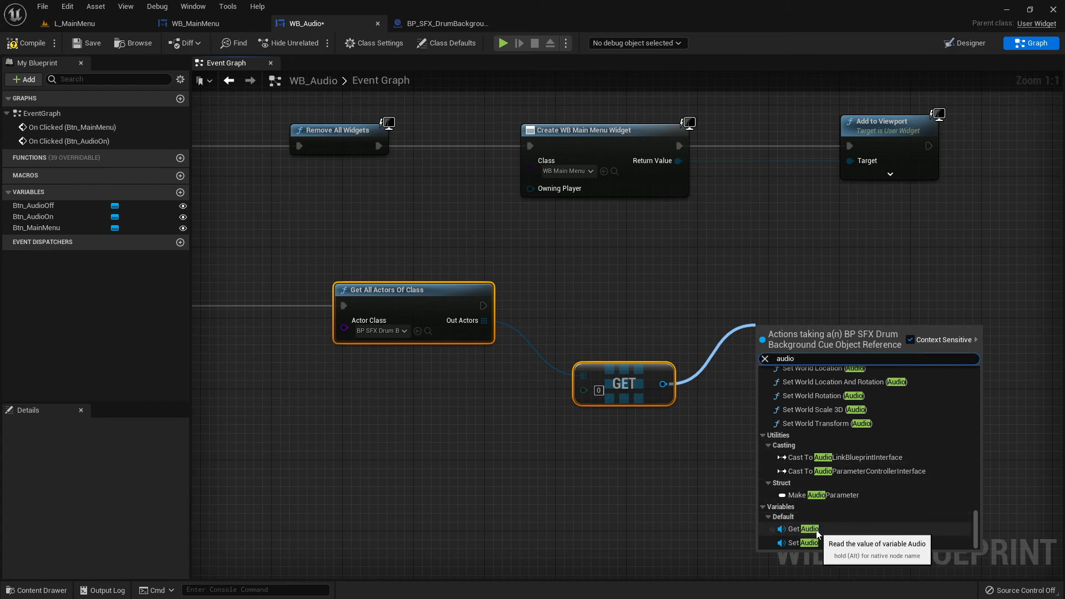
left_click(825, 528)
left_click_drag(792, 341, 783, 394)
left_click_drag(554, 340, 823, 451)
key("q")
Compare BP_SFX_DrumBackgroundCue's Audio component with the Audio reference node in WB_Audio's Event Graph
left_click(439, 25)
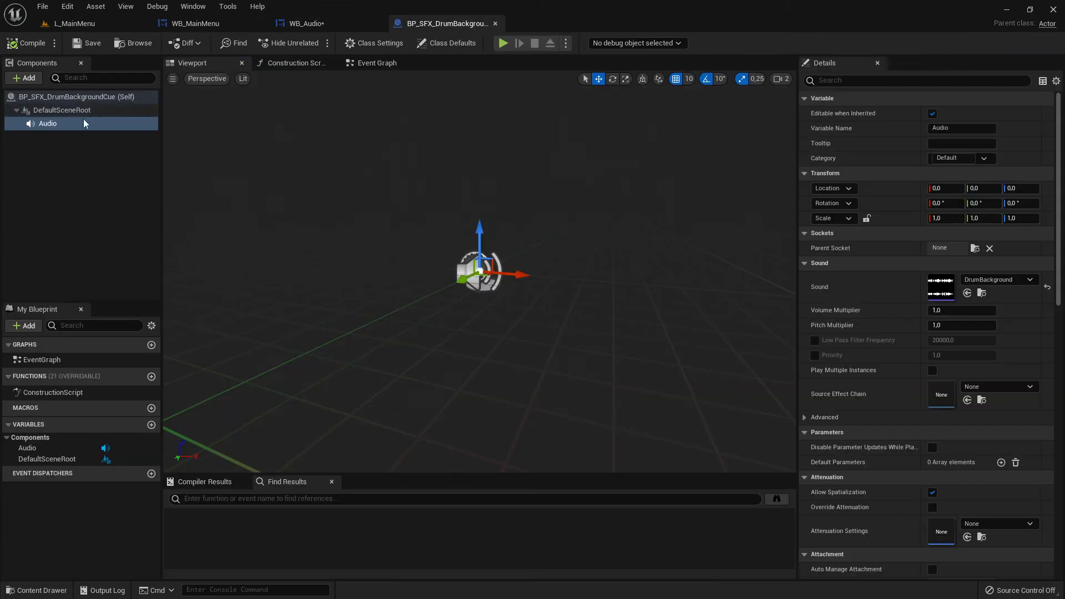
left_click(52, 122)
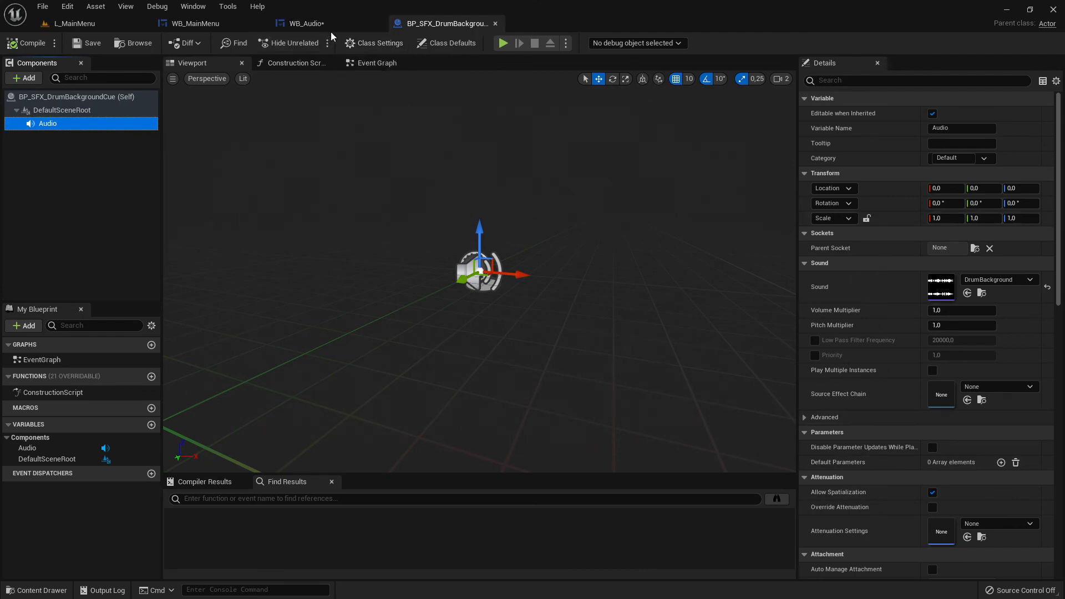
left_click(314, 25)
right_click_drag(854, 356, 675, 368)
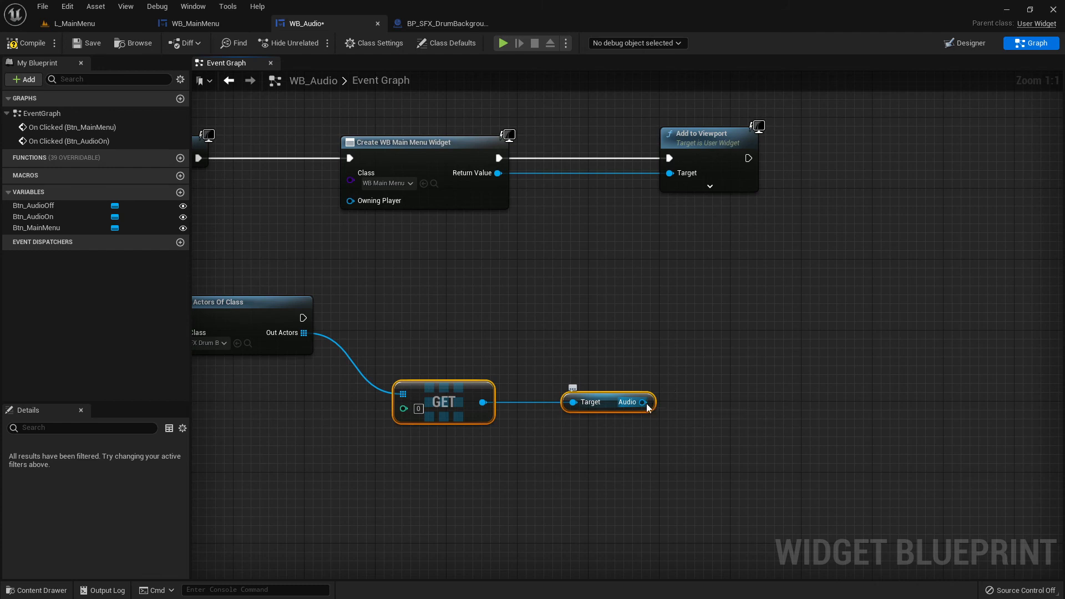
left_click_drag(643, 402, 714, 354)
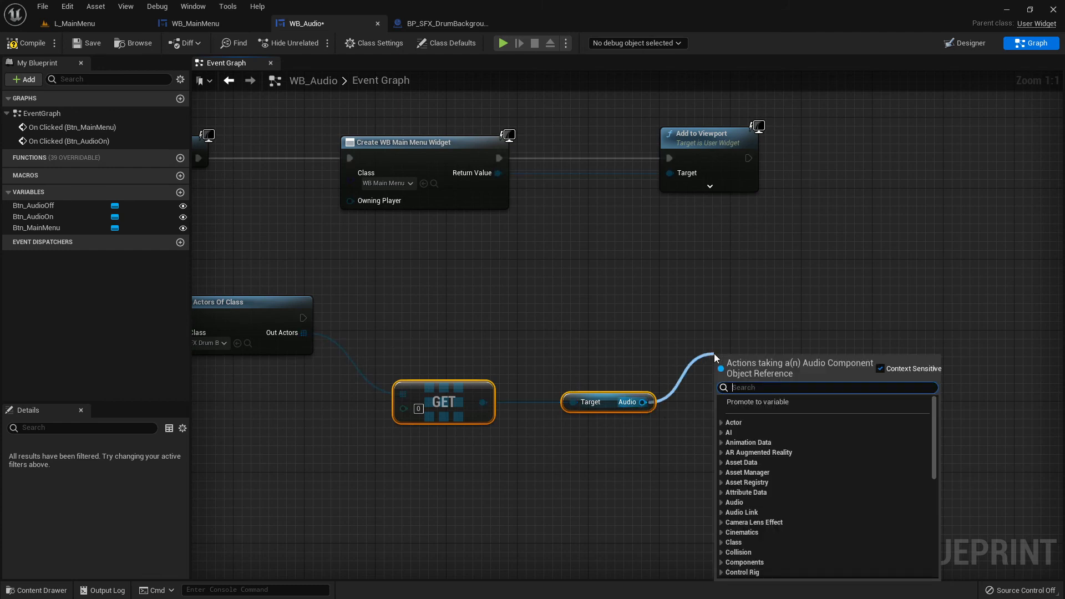
left_click(571, 277)
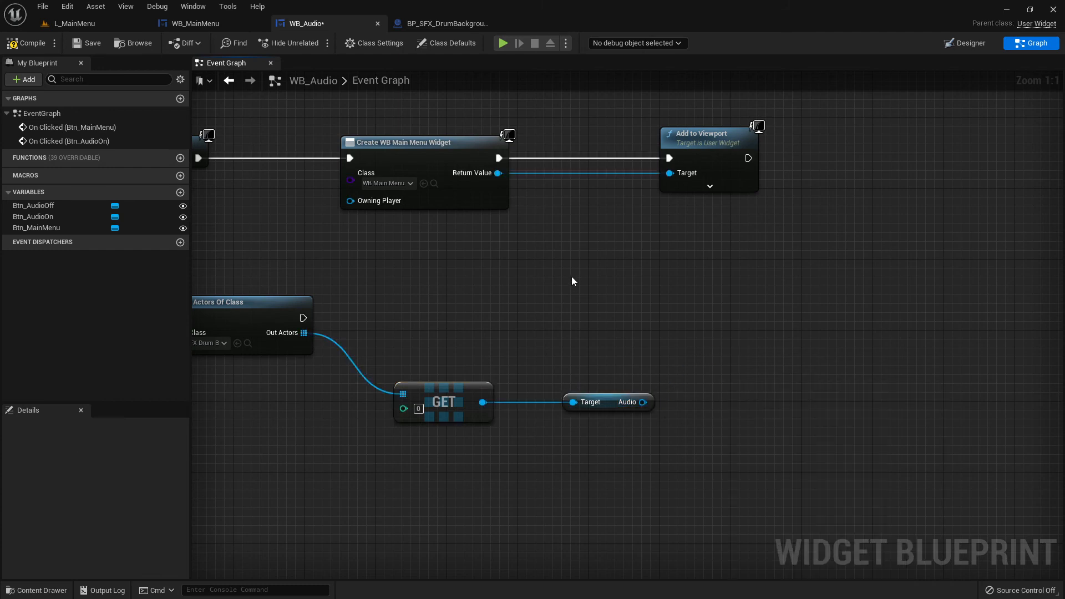
right_click_drag(333, 311, 684, 394)
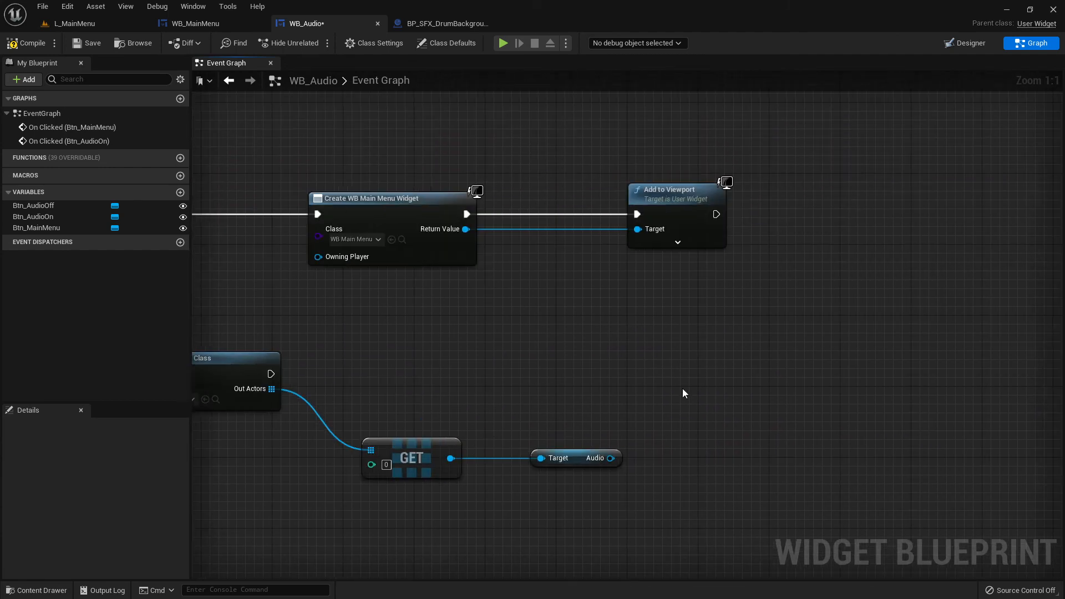
Add a Set Active node with New Active enabled on the Audio reference, executed after Get All Actors Of Class, and save WB_Audio
left_click_drag(617, 460, 681, 413)
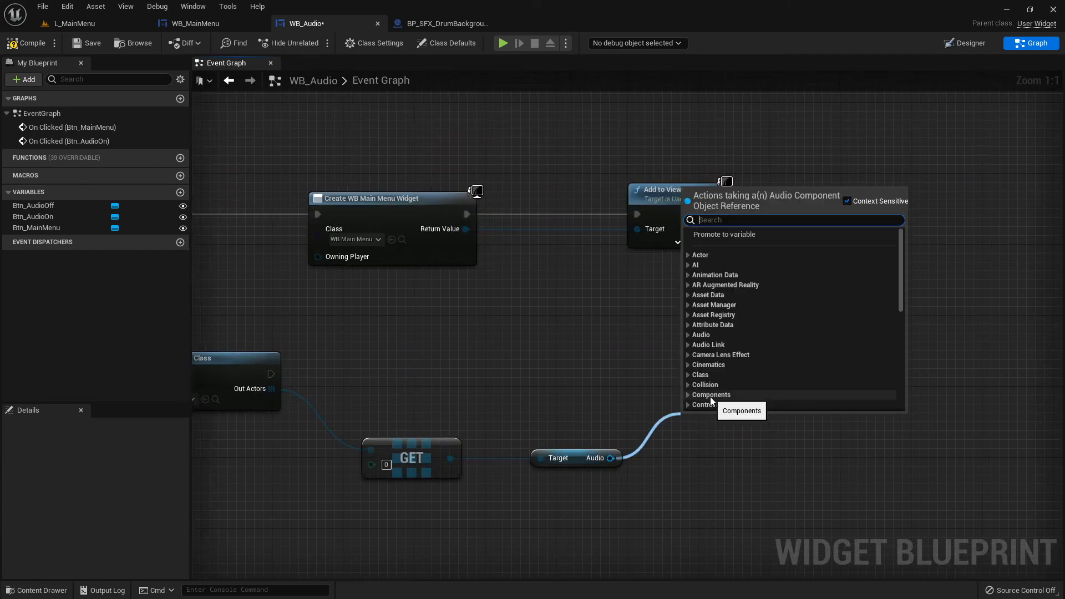
type("active")
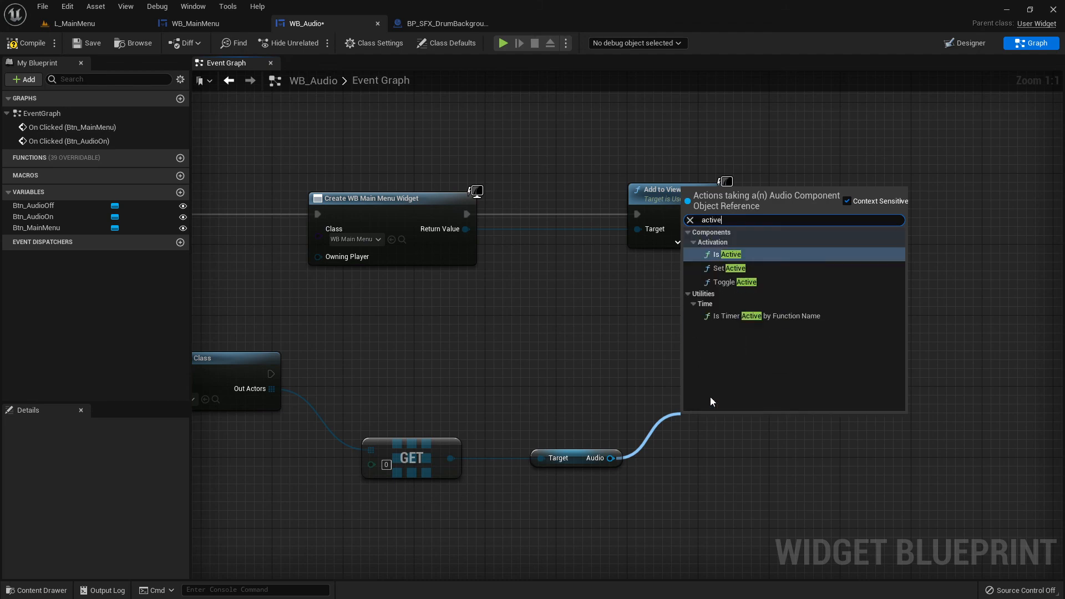
left_click(731, 269)
left_click_drag(730, 424, 733, 359)
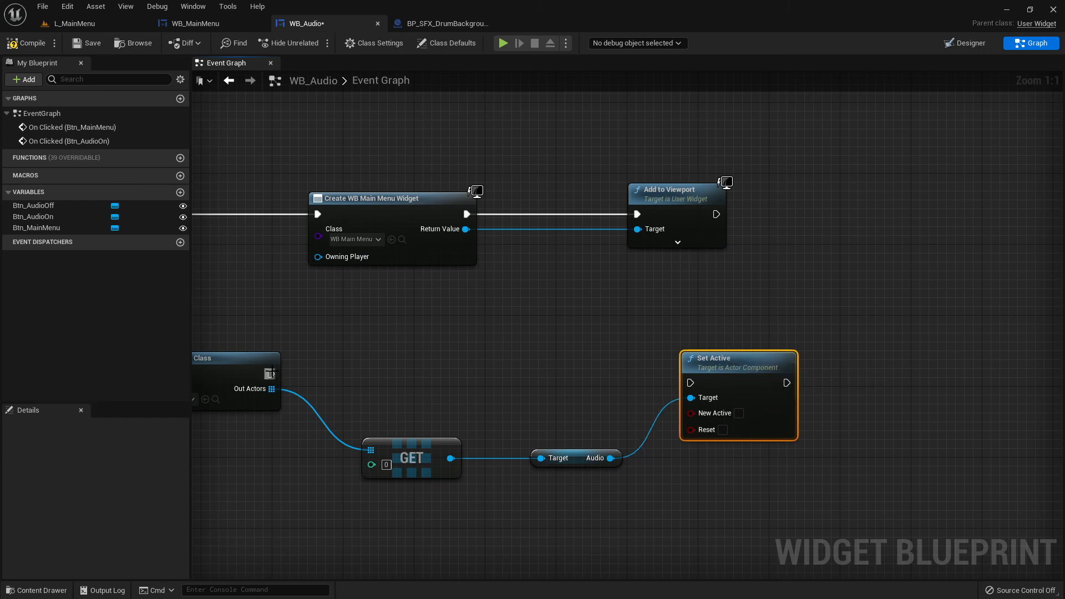
left_click_drag(270, 373, 729, 351)
right_click_drag(487, 373, 551, 398)
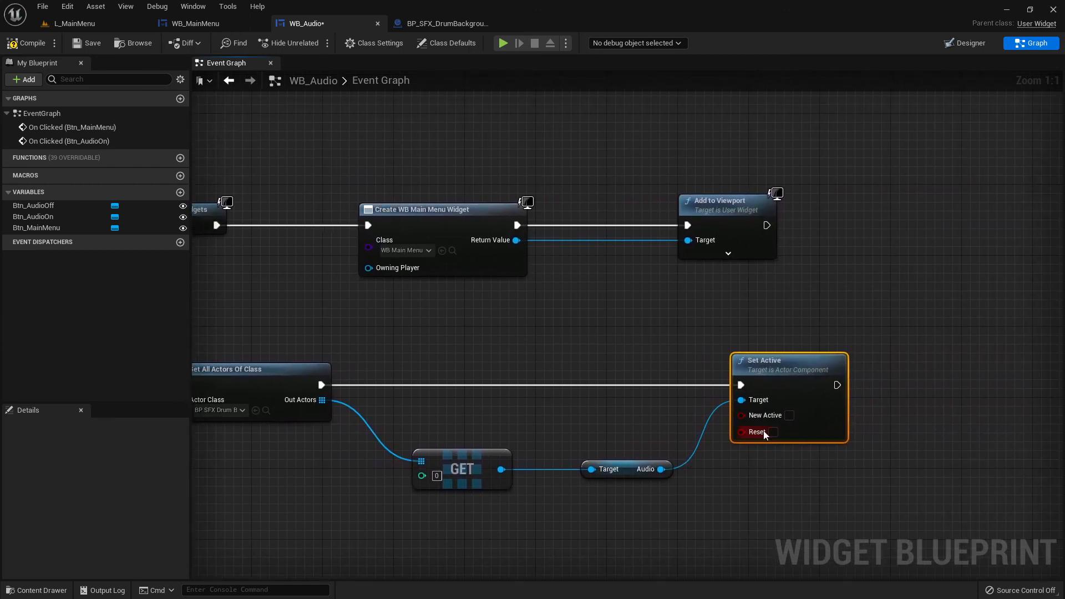
left_click(789, 415)
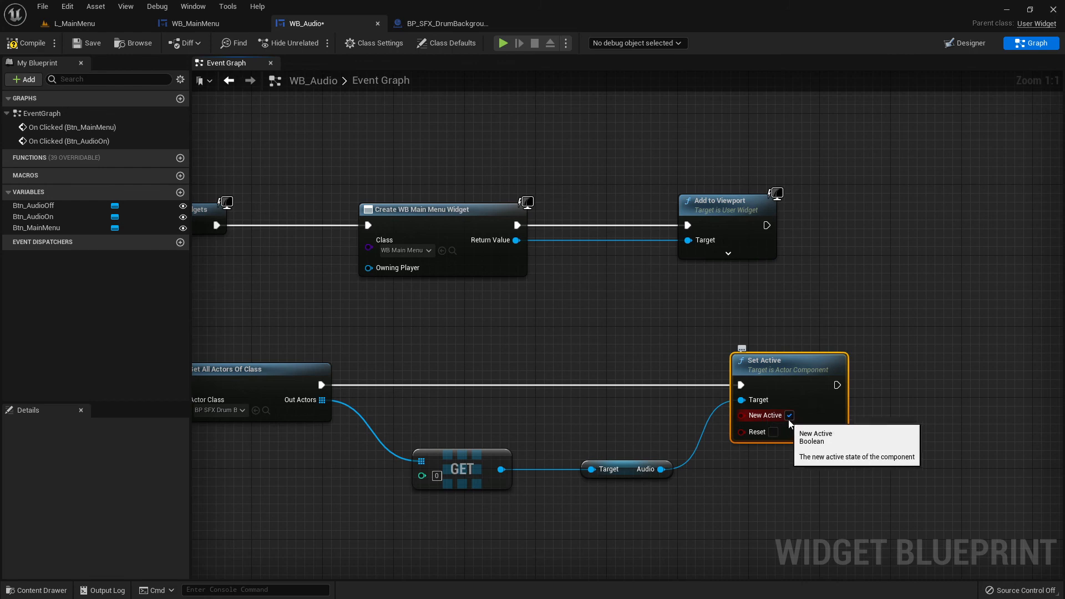
right_click_drag(693, 512, 822, 472)
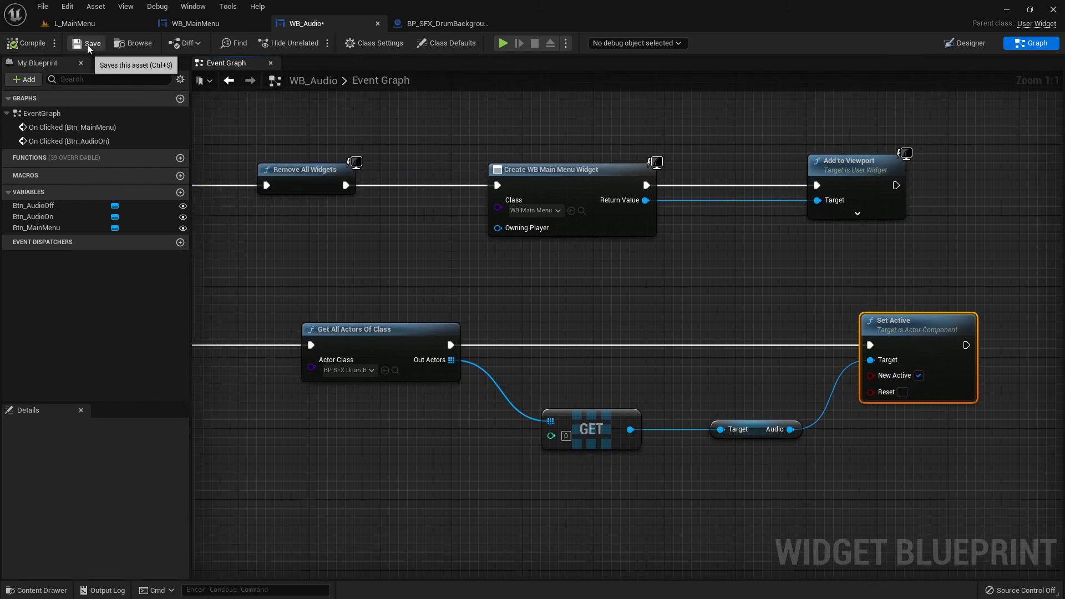
Add an On Clicked event for the Btn_AudioOff button
left_click(970, 43)
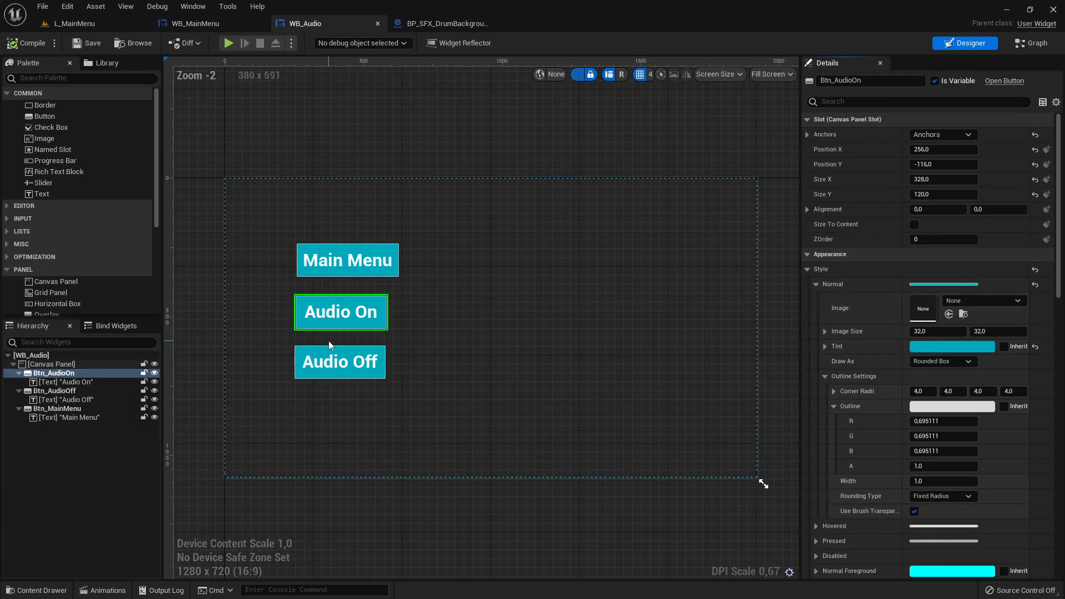
left_click(377, 371)
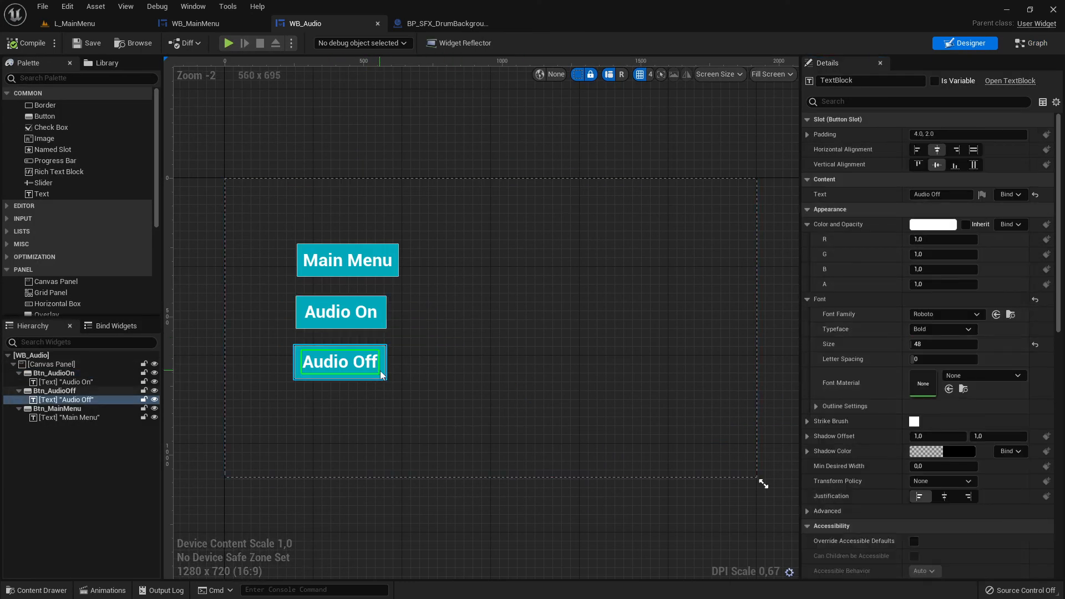
left_click(340, 378)
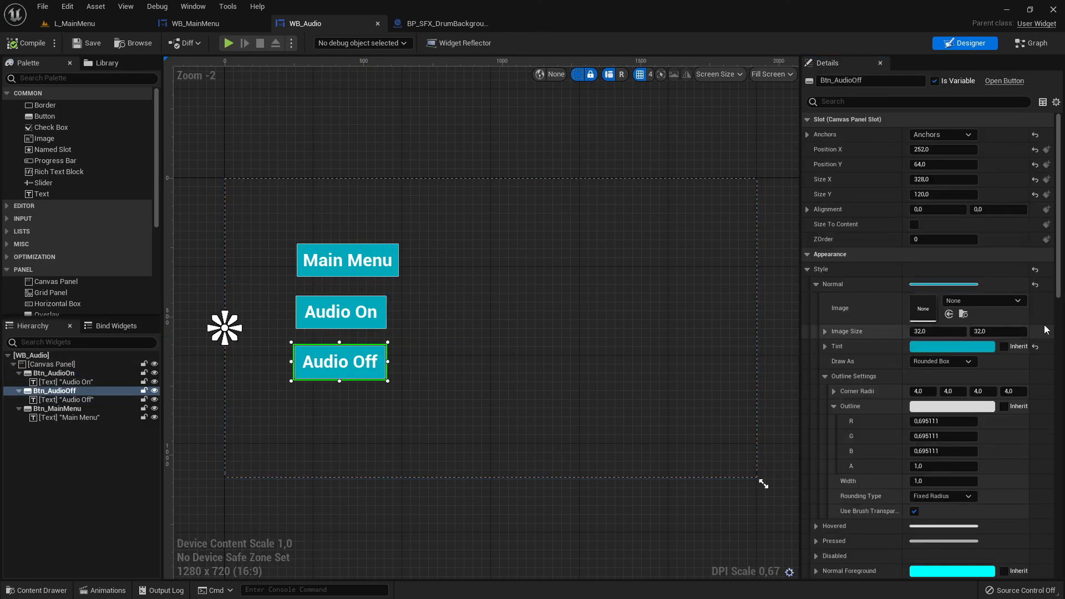
scroll(1045, 330, "down", 15)
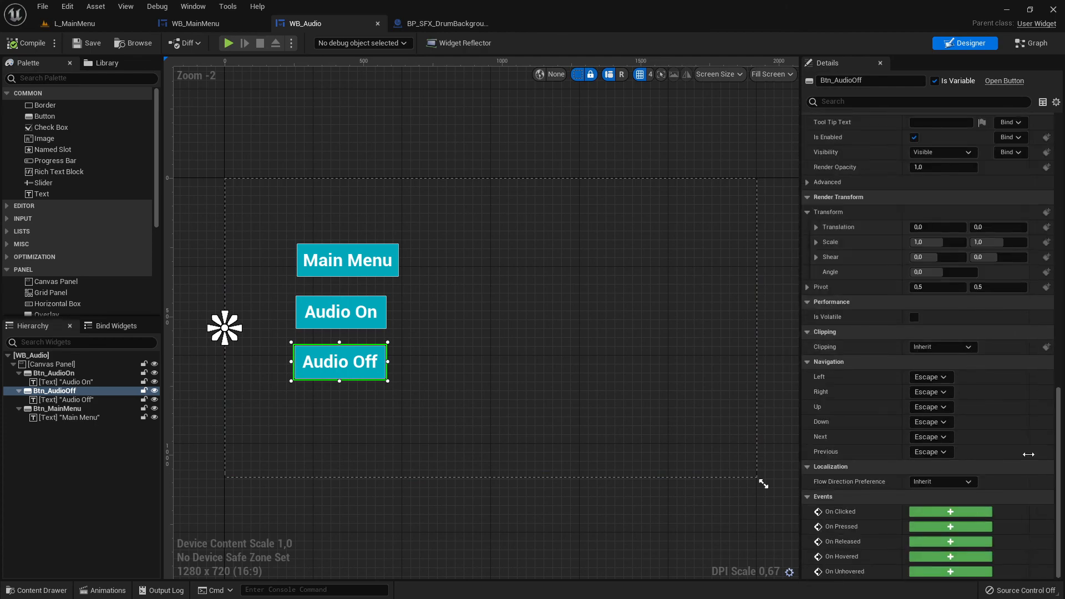
left_click(943, 512)
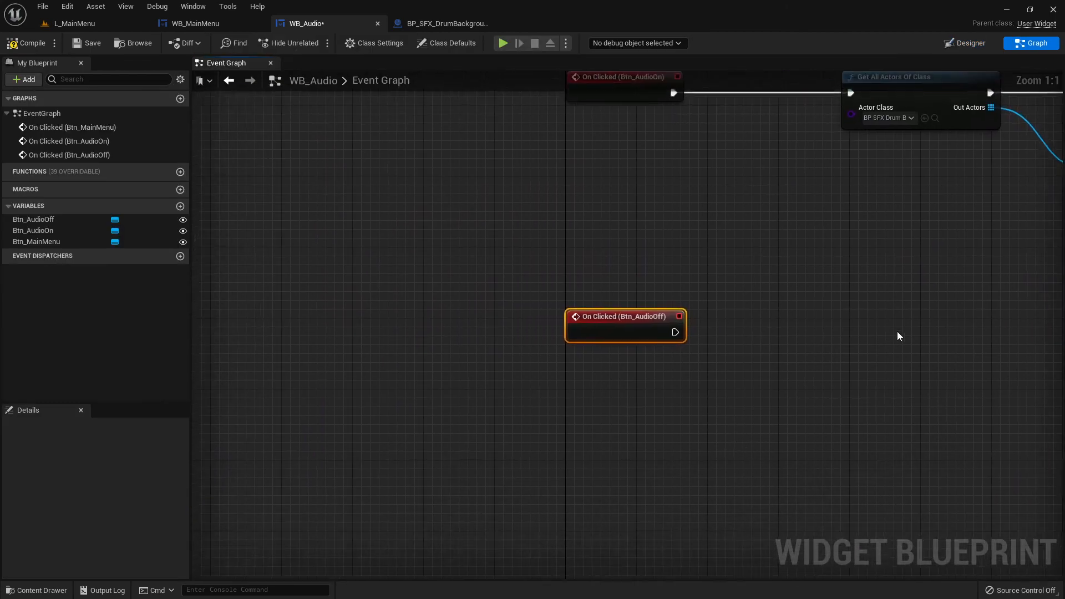
Duplicate the Get All Actors Of Class, Get, Audio and Set Active nodes, and connect the copy to On Clicked (Btn_AudioOff)
scroll(628, 397, "down", 2)
left_click_drag(445, 256, 866, 370)
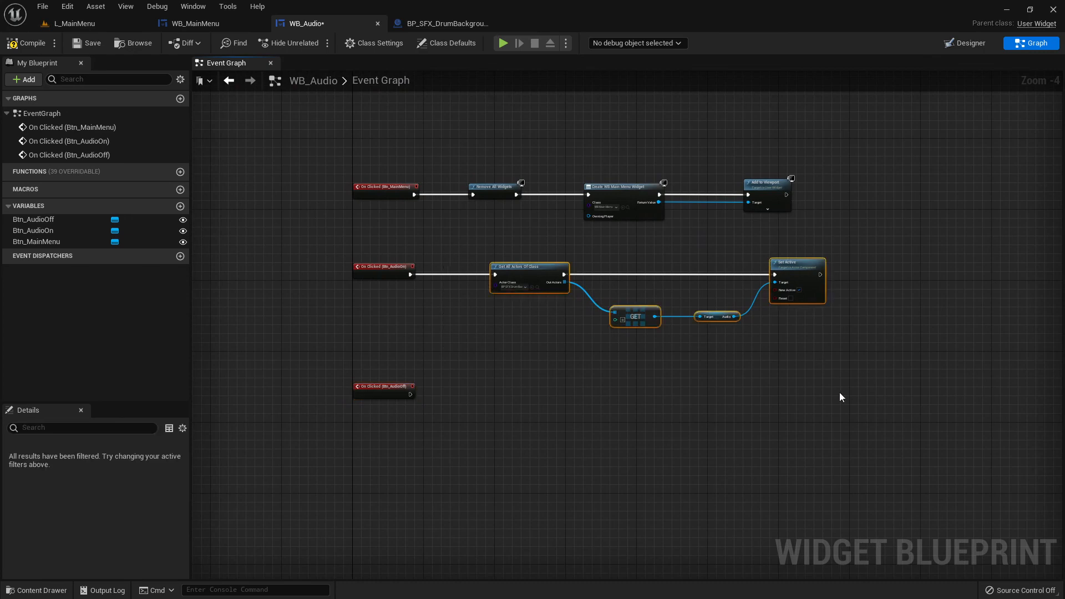
key("ctrl+c")
key("ctrl+v")
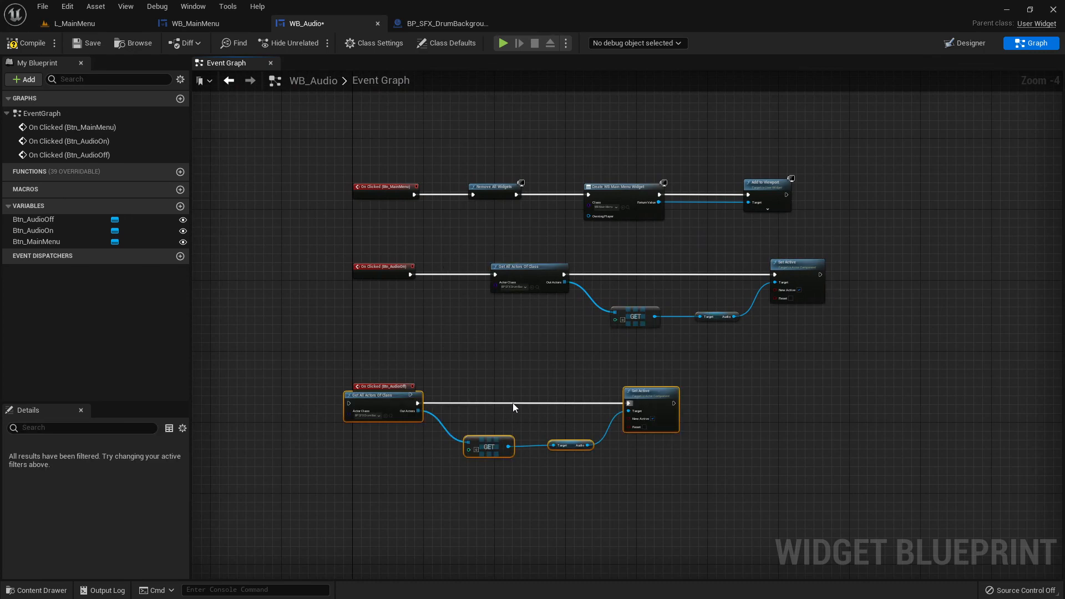
left_click_drag(375, 400, 524, 392)
scroll(470, 393, "up", 4)
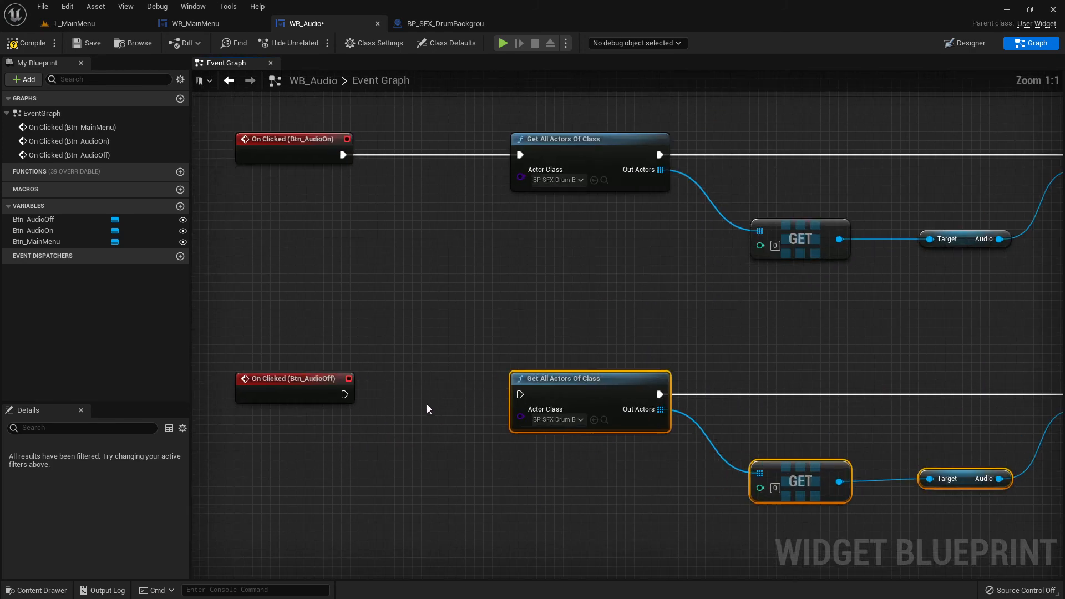
left_click_drag(343, 393, 463, 413)
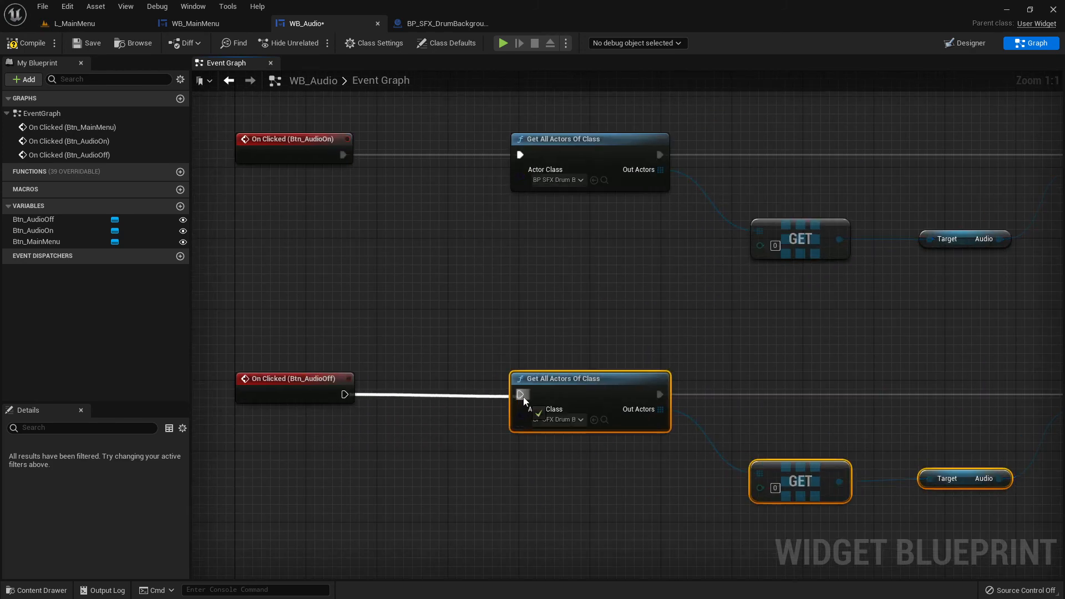
left_click_drag(524, 397, 521, 395)
Disable New Active on the duplicated Set Active node in the On Clicked (Btn_AudioOff) chain
right_click_drag(623, 415, 506, 410)
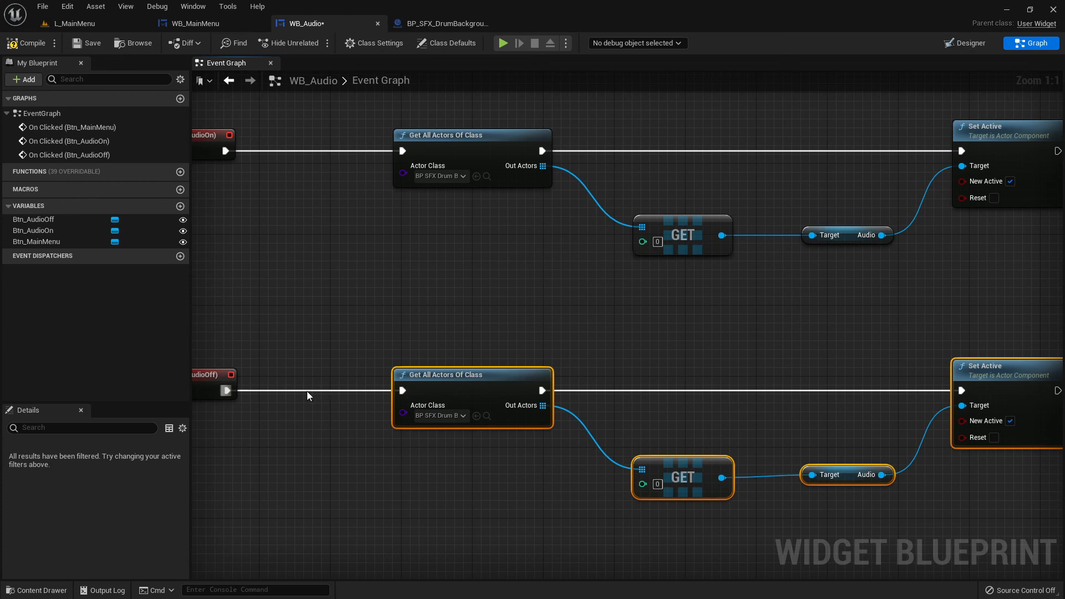
mouse_move(511, 348)
right_mouse_down()
mouse_move(482, 344)
mouse_move(493, 356)
right_mouse_up()
left_click_drag(337, 324, 689, 481)
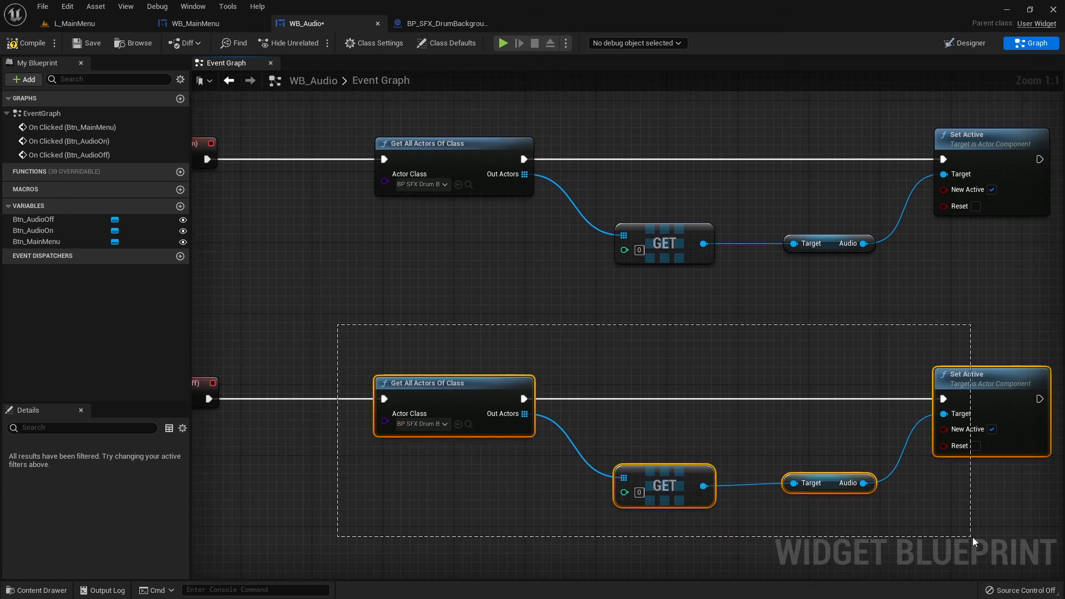
right_click_drag(526, 345, 563, 350)
right_click_drag(882, 441, 566, 363)
left_click(745, 436)
Try a Deactivate node on the Audio reference in the Btn_AudioOff chain and delete it again
left_click_drag(609, 442, 680, 491)
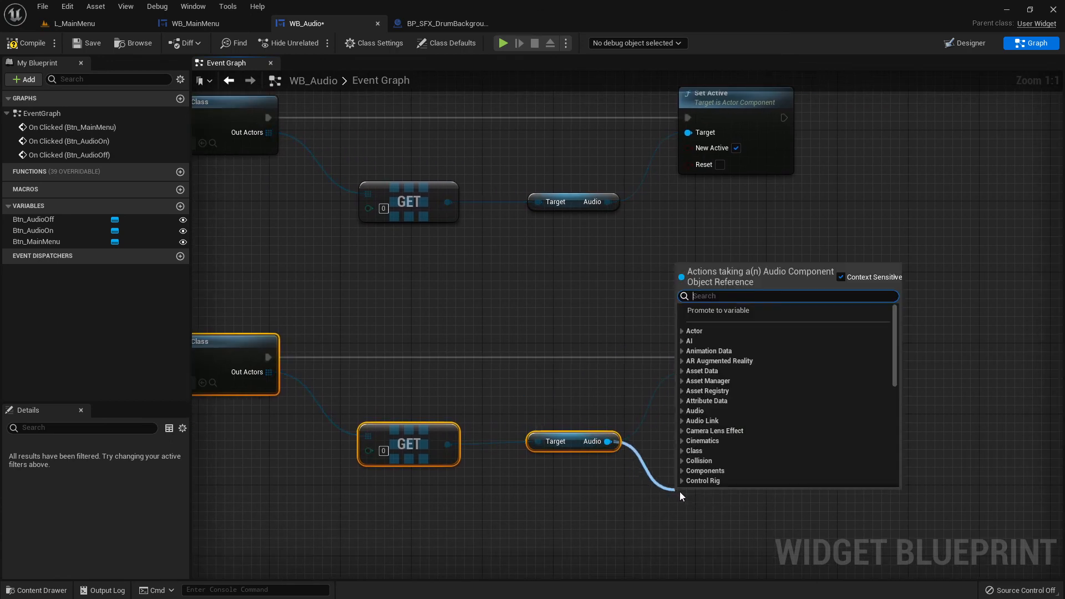
type("deactiv")
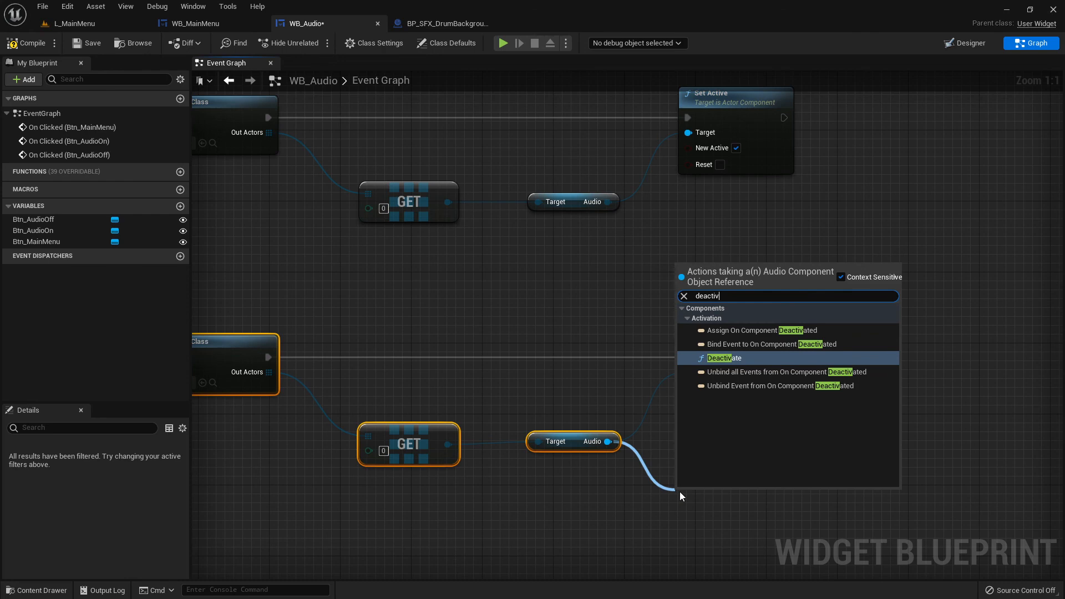
left_click(727, 360)
left_click_drag(741, 496, 744, 481)
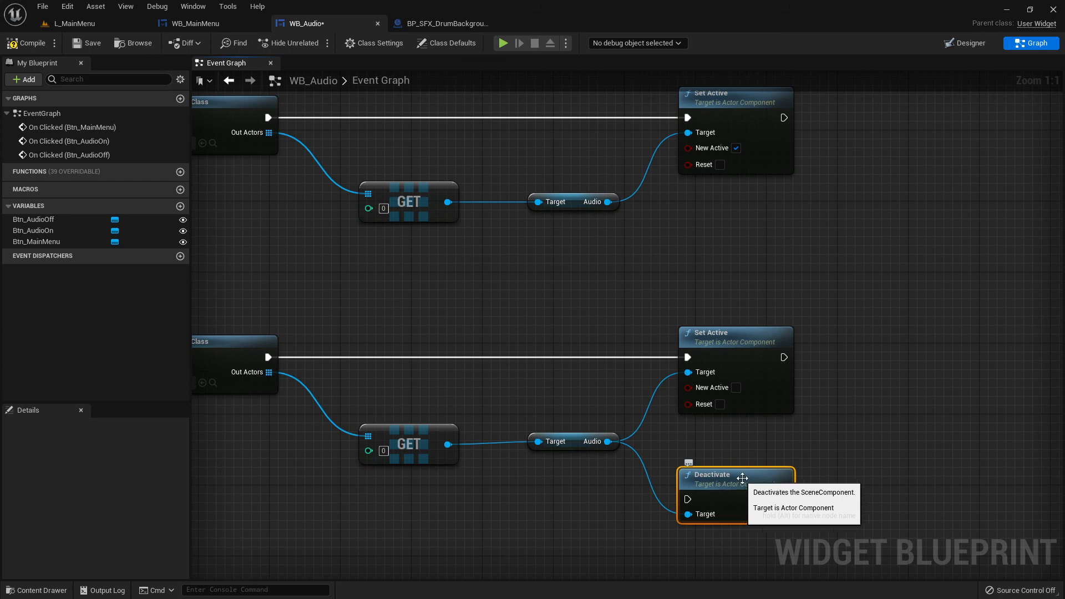
key("Delete")
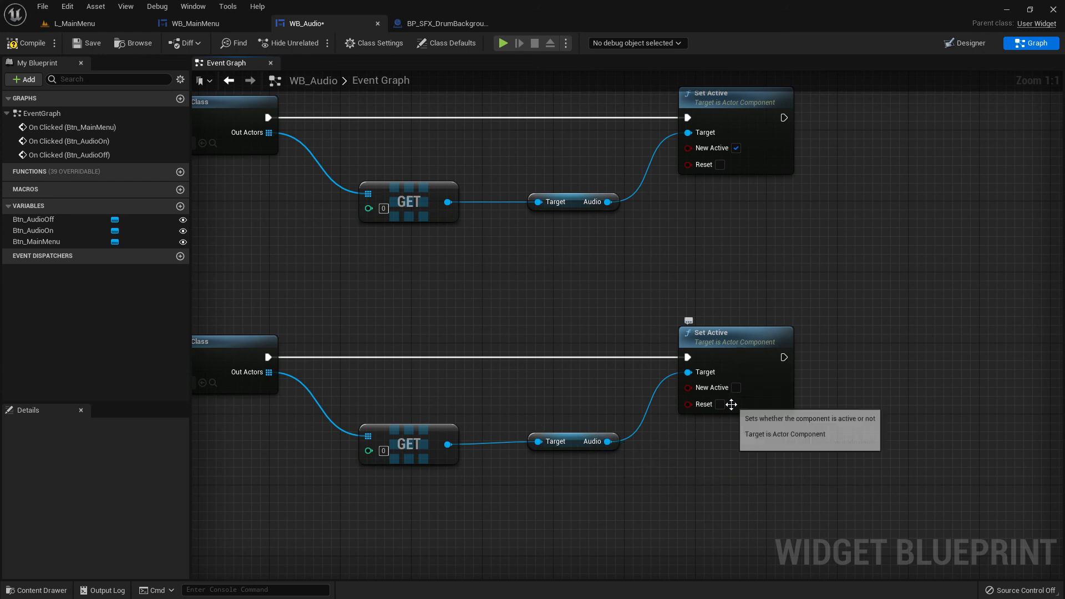
Tidy the Btn_AudioOff chain by nudging its Set Active, Get and Audio nodes, and save WB_Audio
left_click_drag(721, 335, 742, 340)
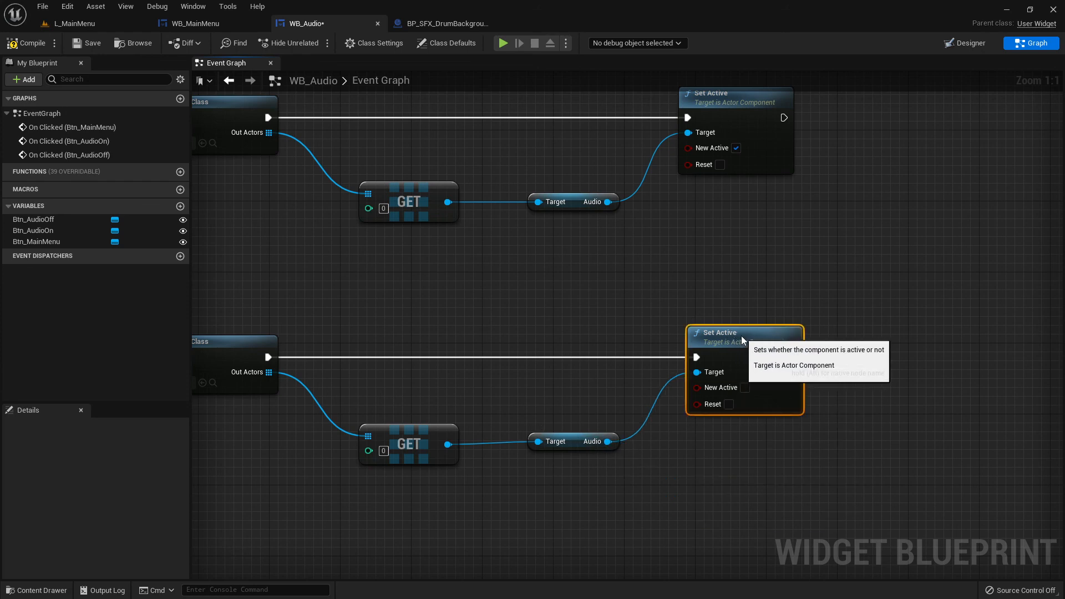
scroll(680, 463, "down", 1)
right_click_drag(699, 461, 827, 452)
left_click_drag(590, 402, 721, 449)
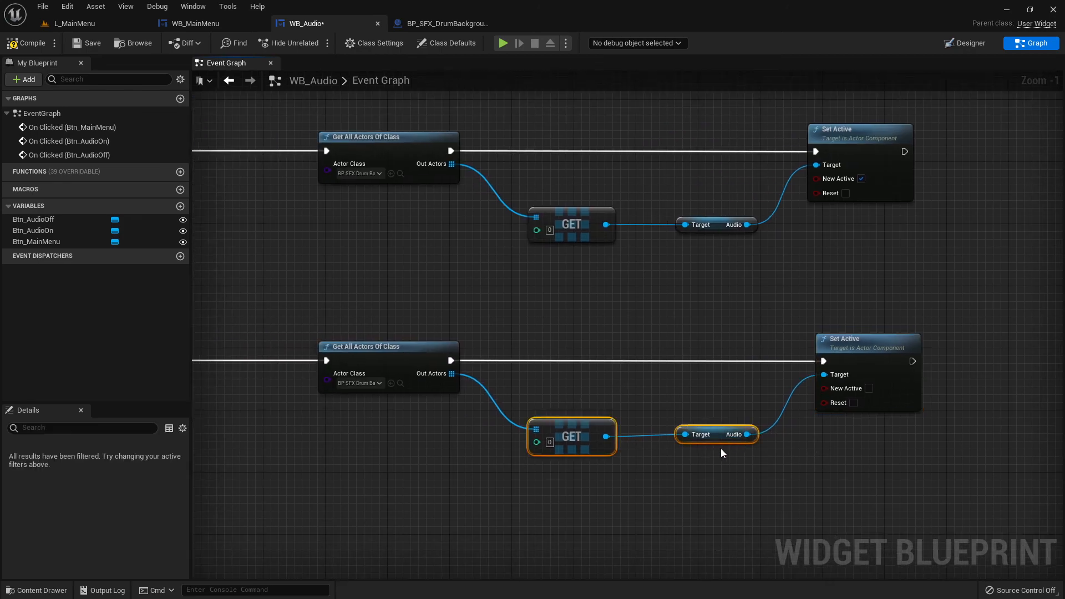
right_click_drag(671, 482, 750, 470)
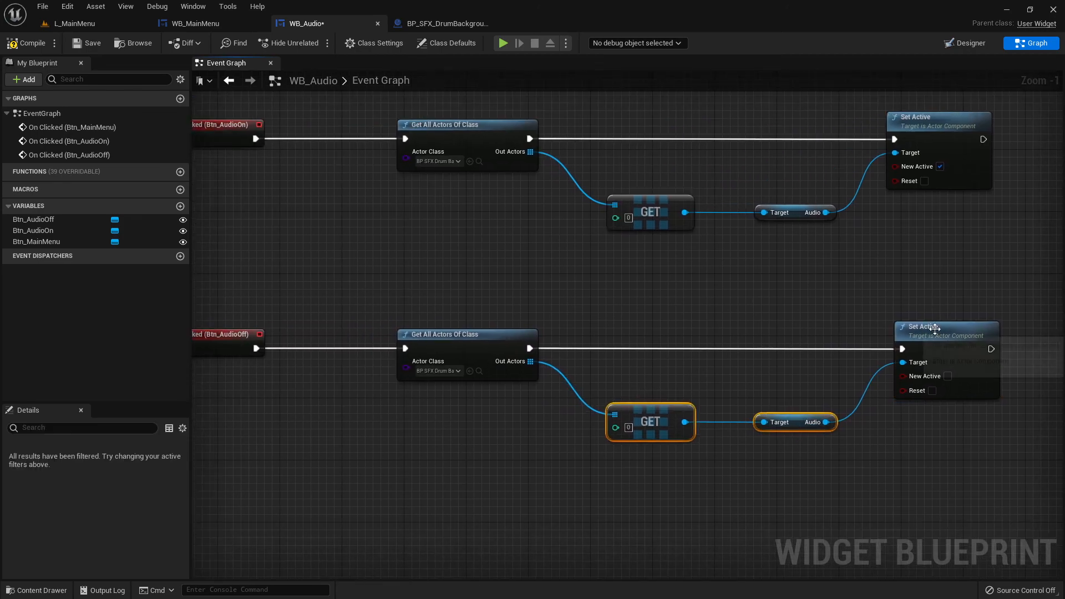
right_click_drag(933, 434, 802, 449)
right_click_drag(387, 352, 629, 381)
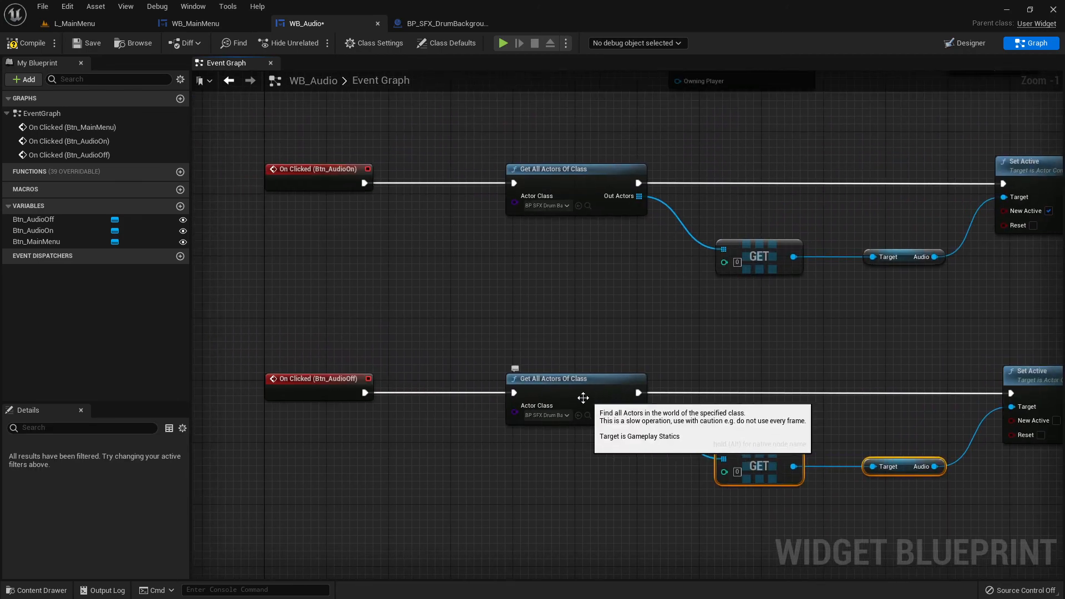
right_click_drag(414, 359, 404, 290)
right_click_drag(987, 330, 754, 347)
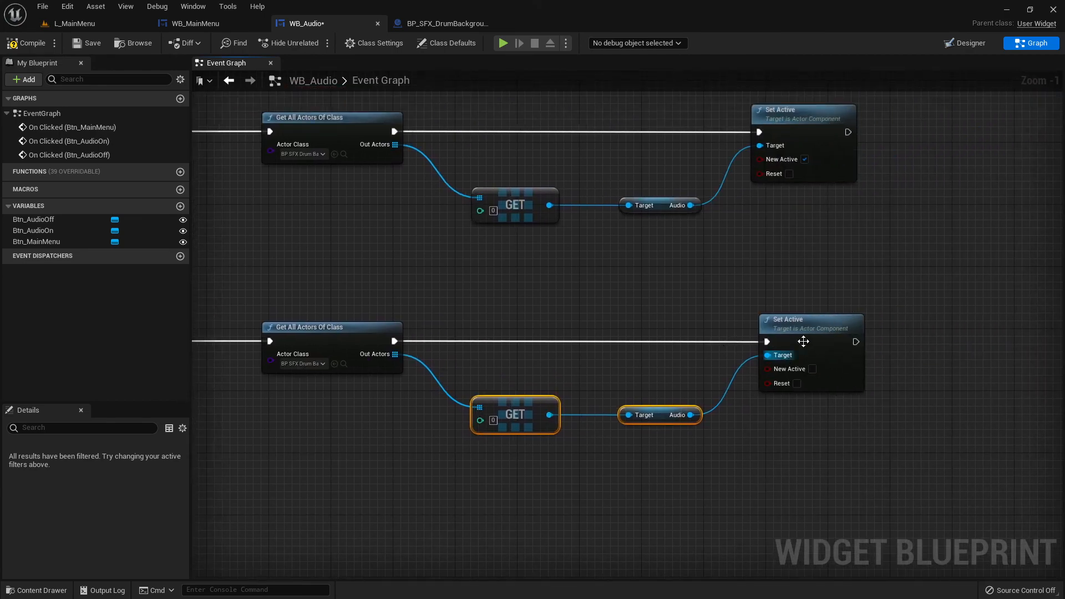
right_click_drag(465, 314, 604, 368)
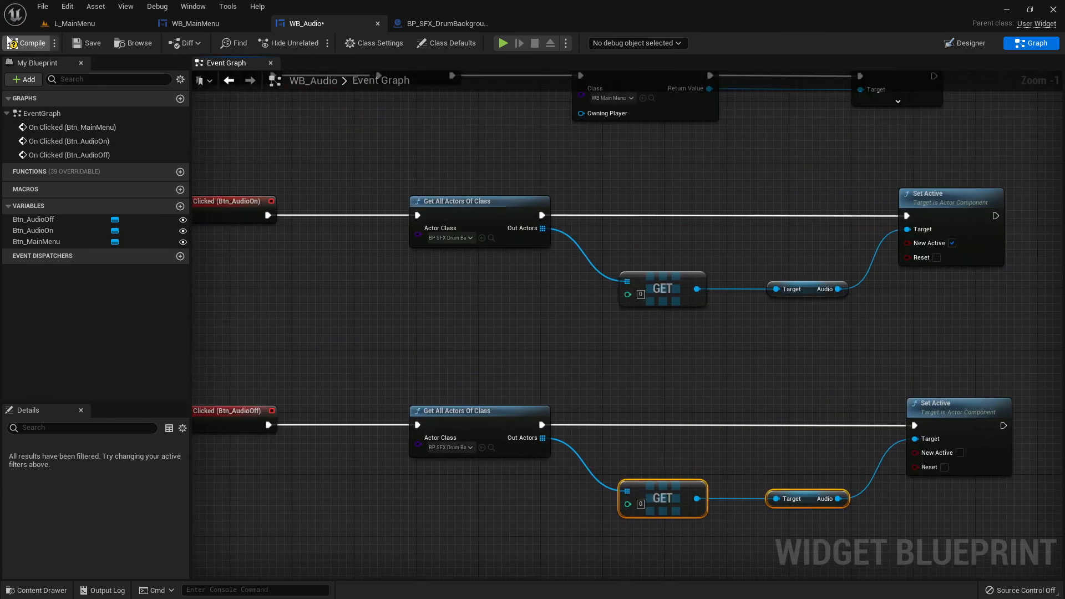
left_click(91, 44)
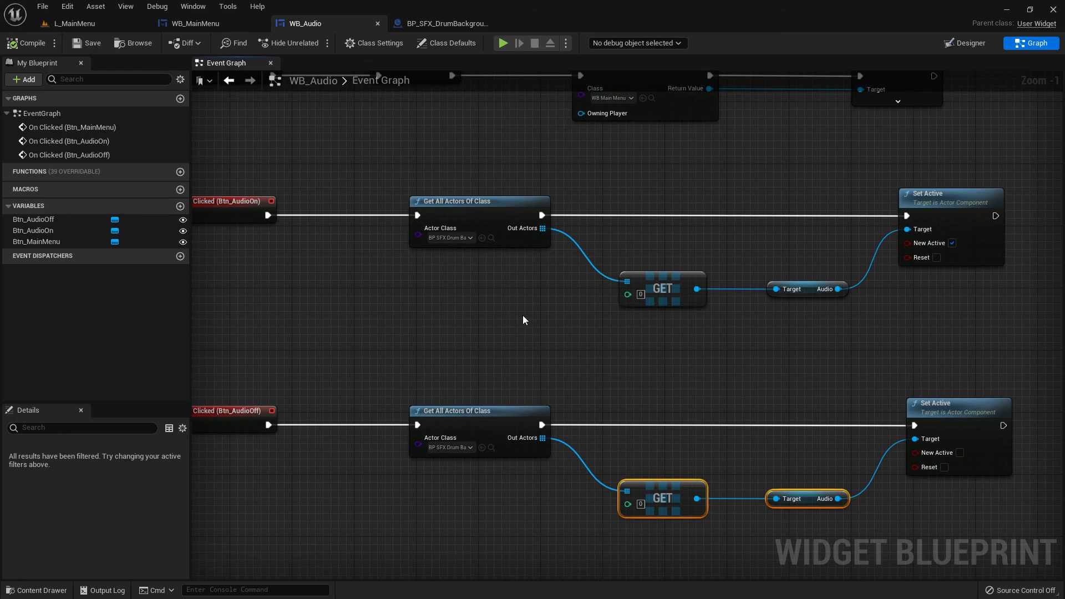
Review WB_Audio's three buttons in the designer and their On Clicked chains in the Event Graph
left_click(968, 43)
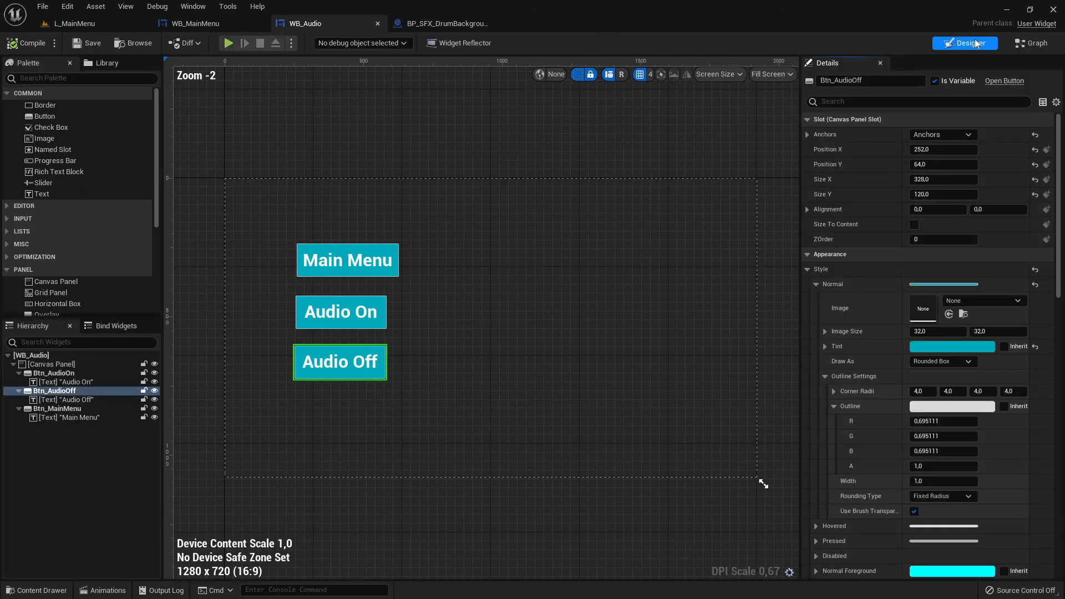
left_click(1031, 43)
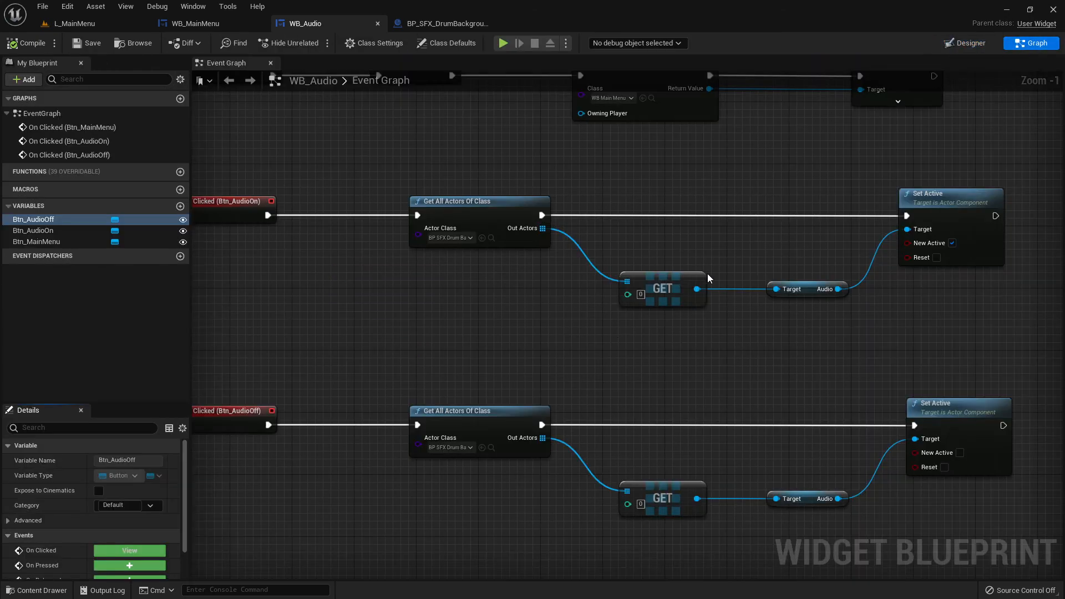
scroll(707, 274, "down", 5)
right_click_drag(677, 325, 725, 374)
scroll(723, 360, "up", 4)
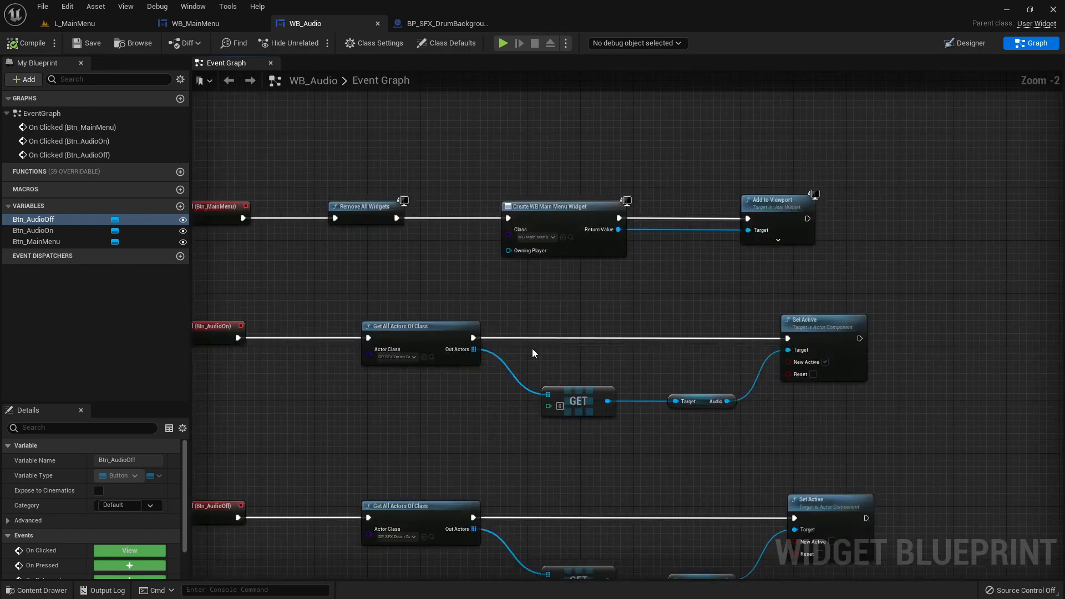
right_click_drag(533, 354, 658, 351)
right_click(664, 339)
key("Escape")
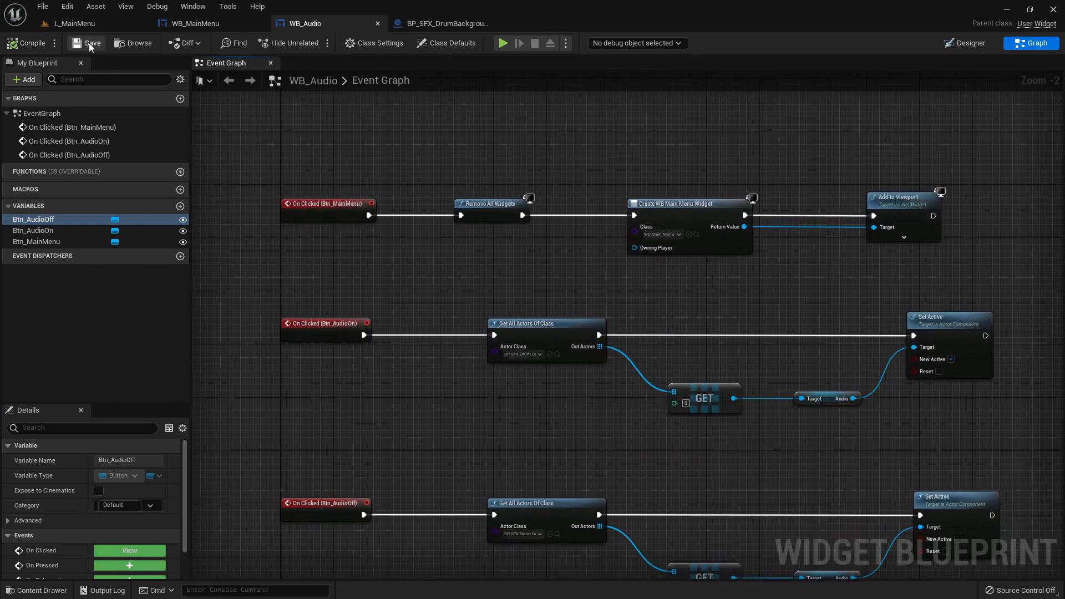
Return to the L_MainMenu level, widen its viewport and start playing the level
left_click(75, 23)
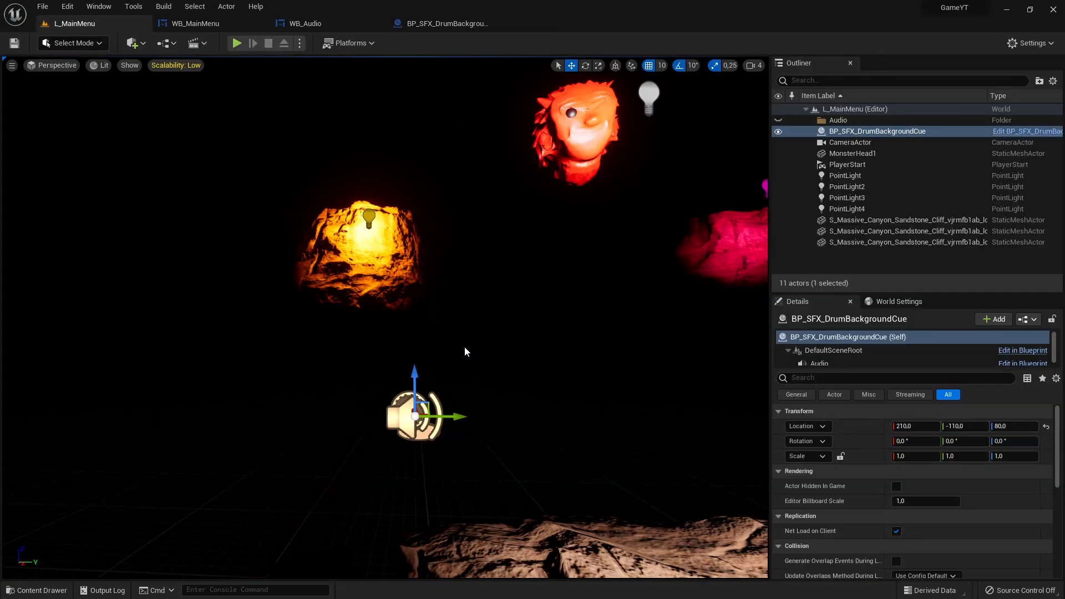
mouse_move(715, 251)
right_mouse_down()
mouse_move(765, 251)
mouse_move(665, 252)
mouse_move(707, 253)
right_mouse_up()
left_click(774, 235)
left_click_drag(770, 239, 915, 240)
left_click(237, 43)
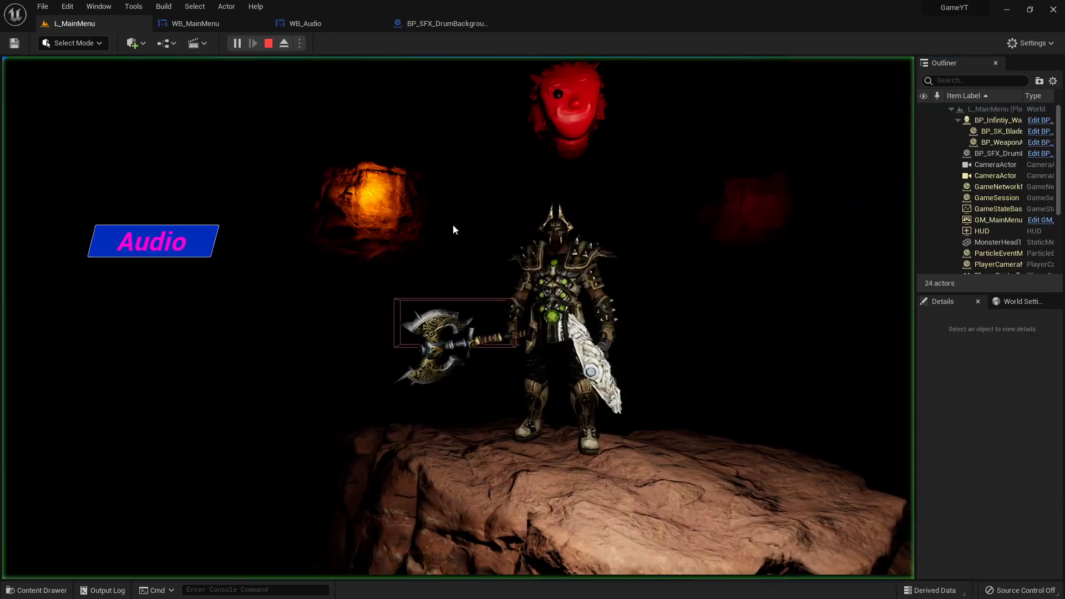
Test switching between the main menu and the audio menu, including the Audio On button, in the running game
left_click(161, 236)
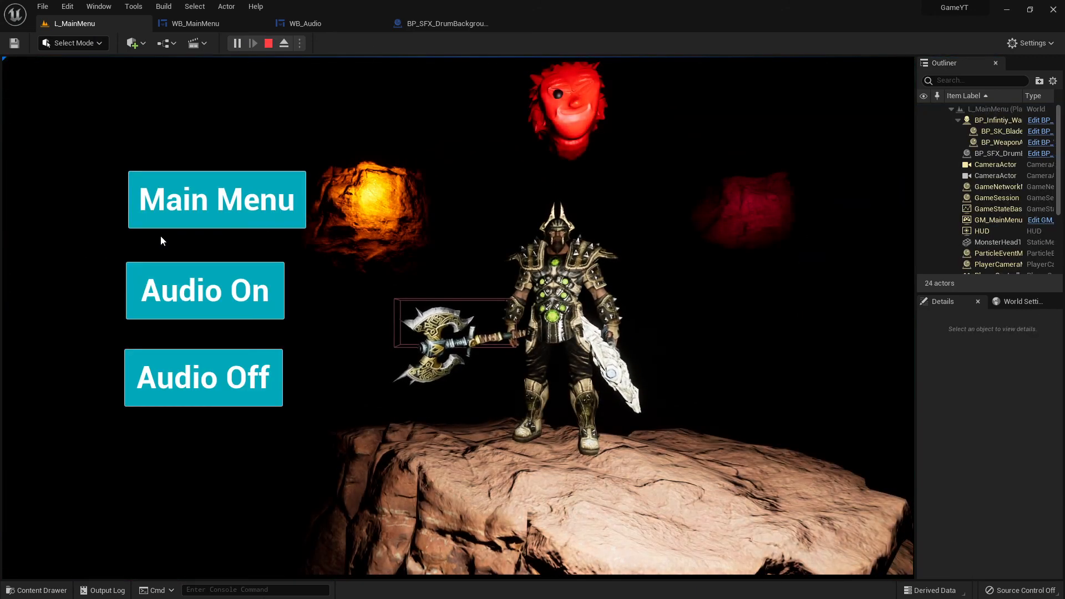
left_click(234, 212)
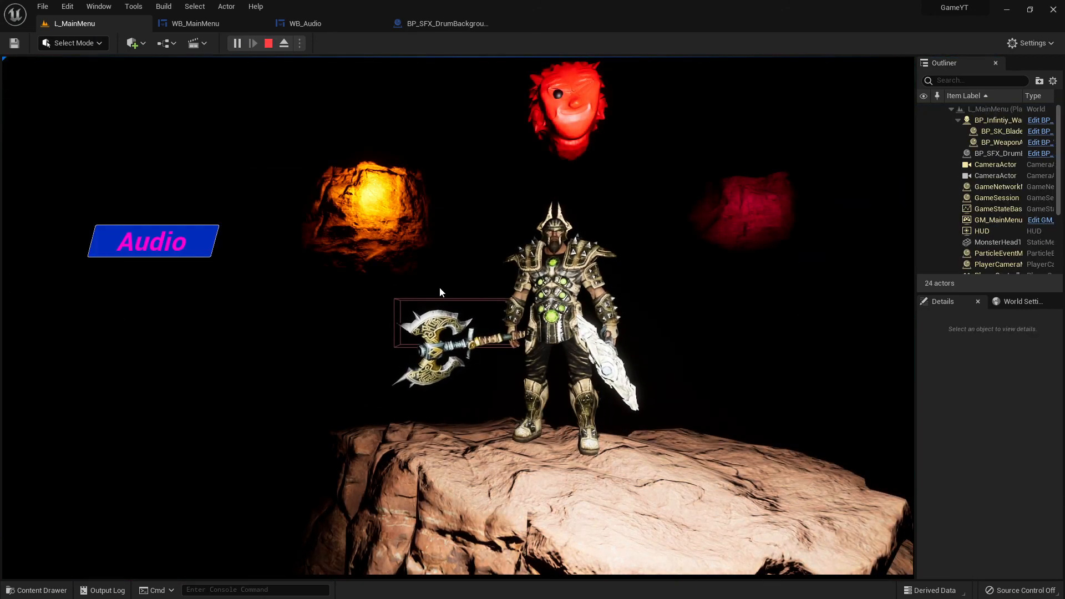
left_click(176, 243)
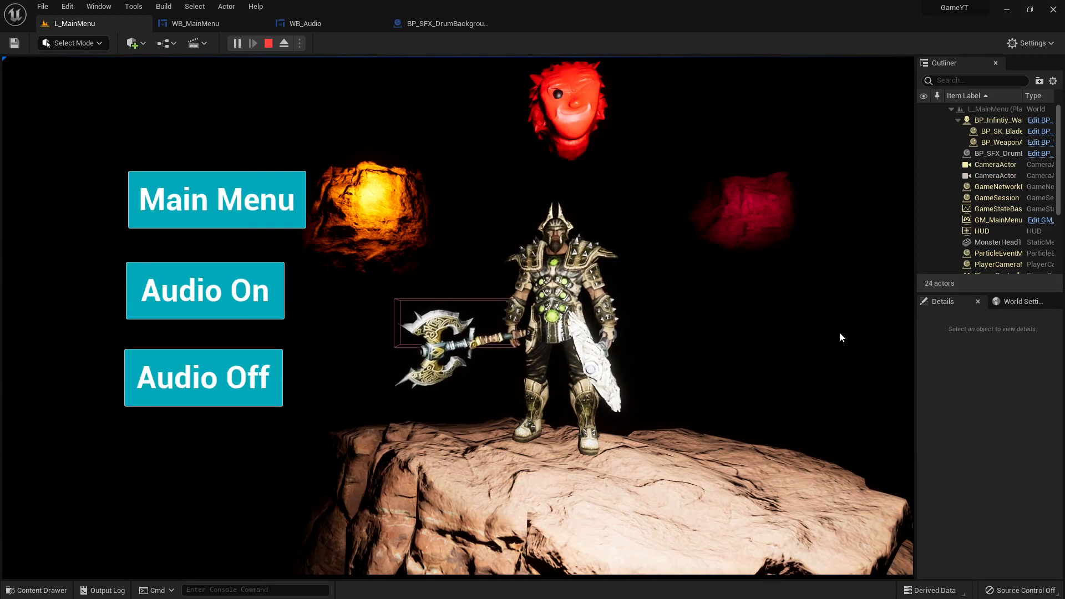
left_click(259, 298)
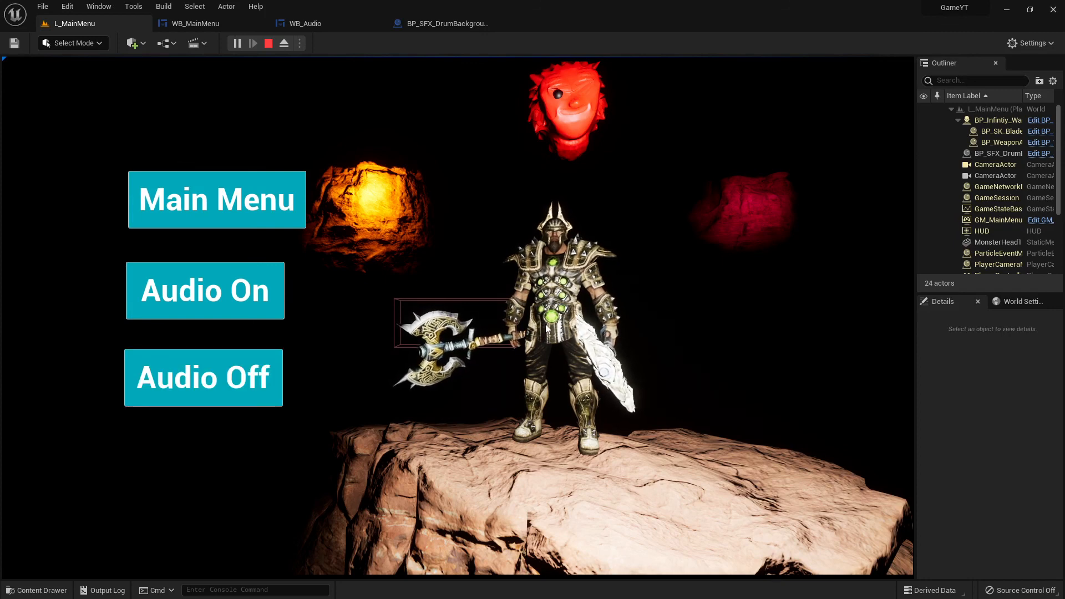
left_click(231, 206)
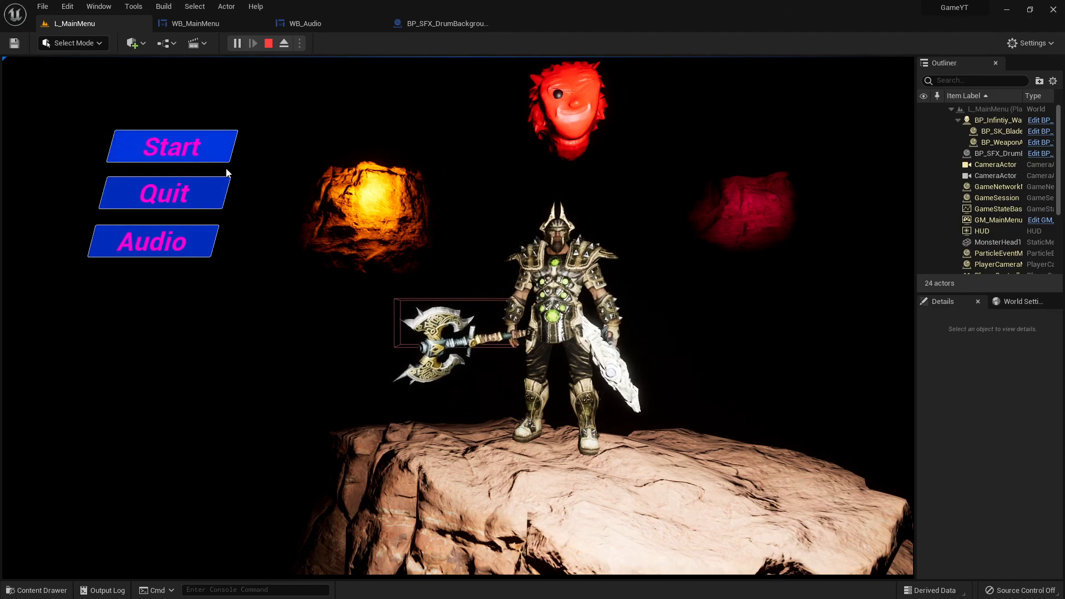
Start gameplay from the main menu, run the character forward and restart the L_MainMenu play session
left_click(204, 146)
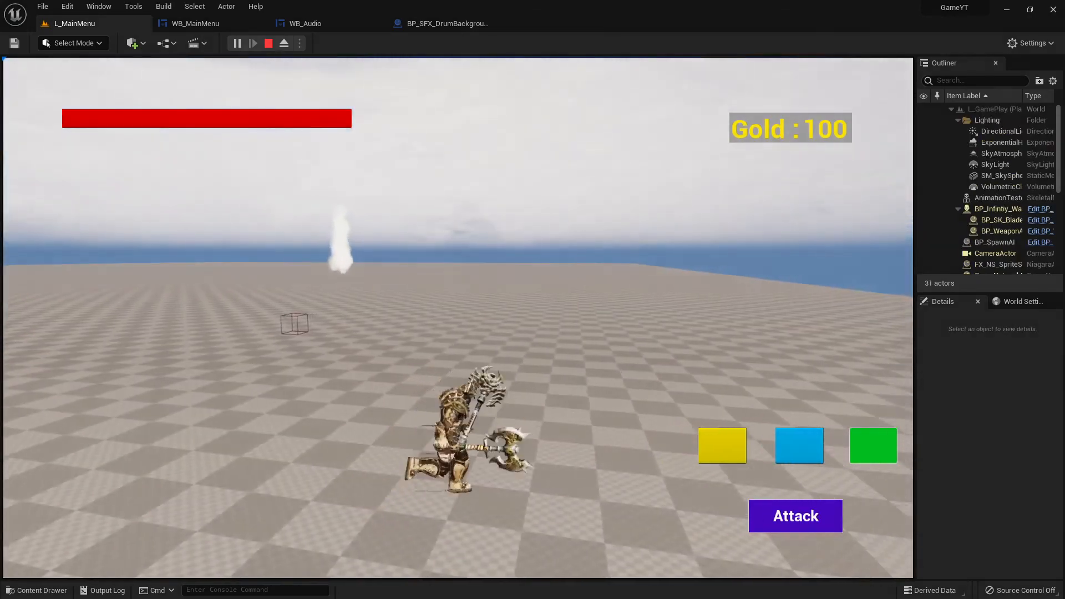
key("w")
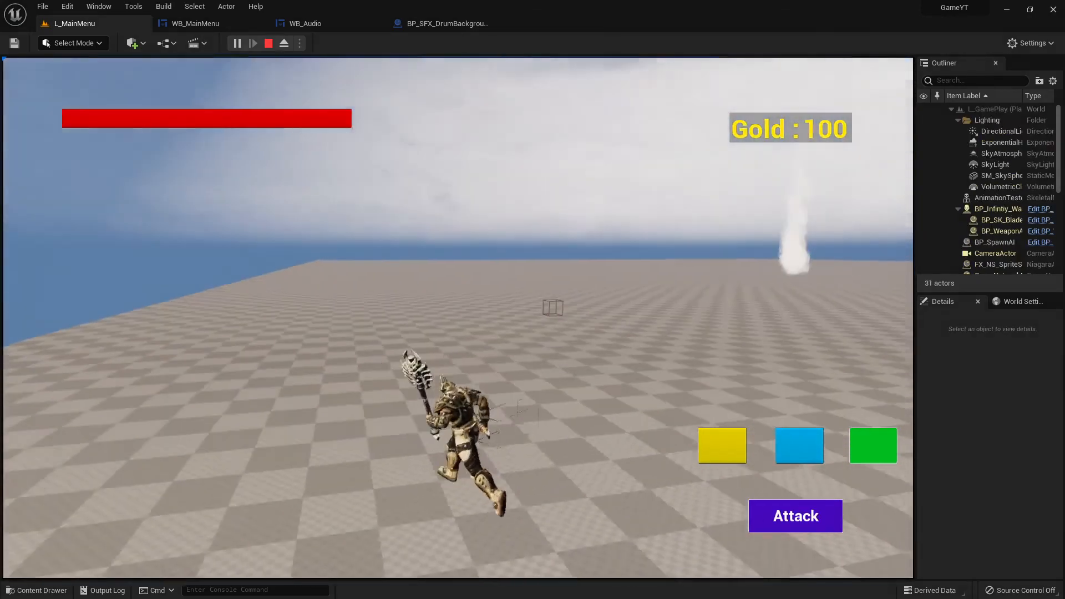
key("w")
key("shift+F1")
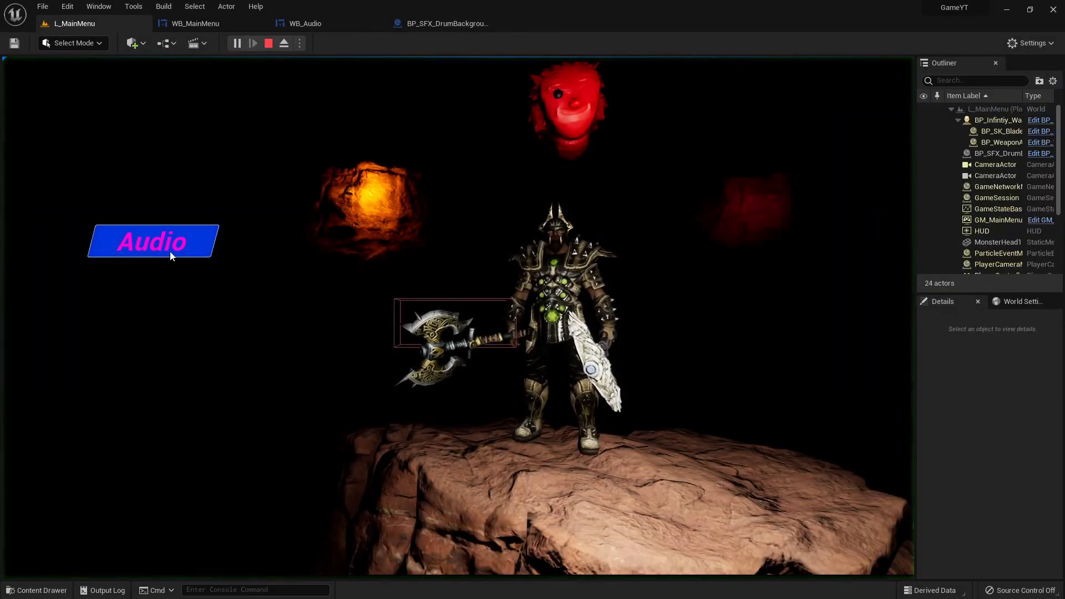
Open the audio menu in the new play session, return to the main menu and start gameplay again
left_click(211, 250)
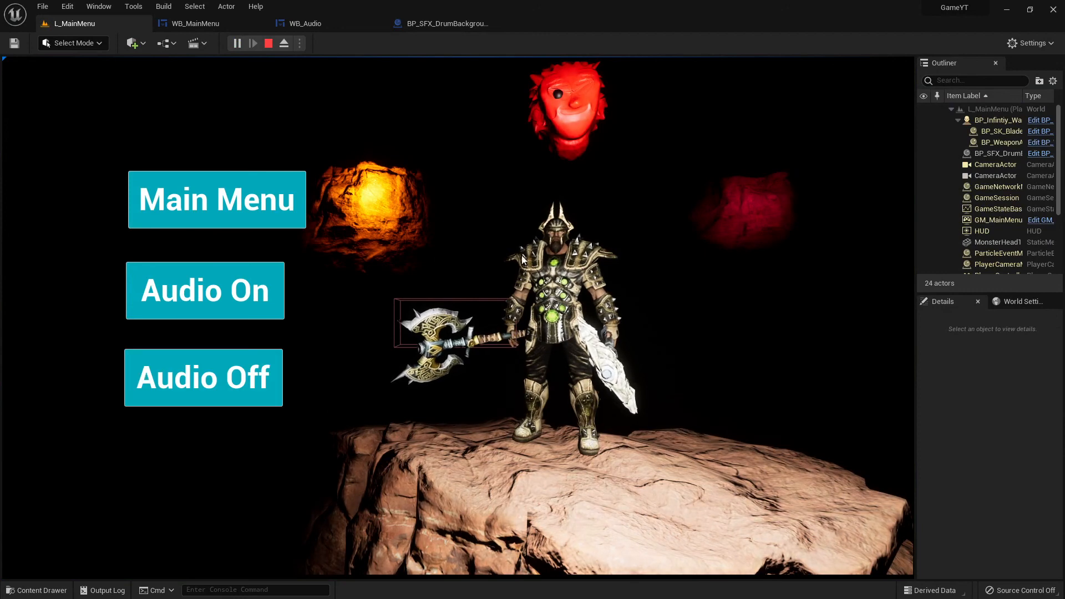
left_click(238, 200)
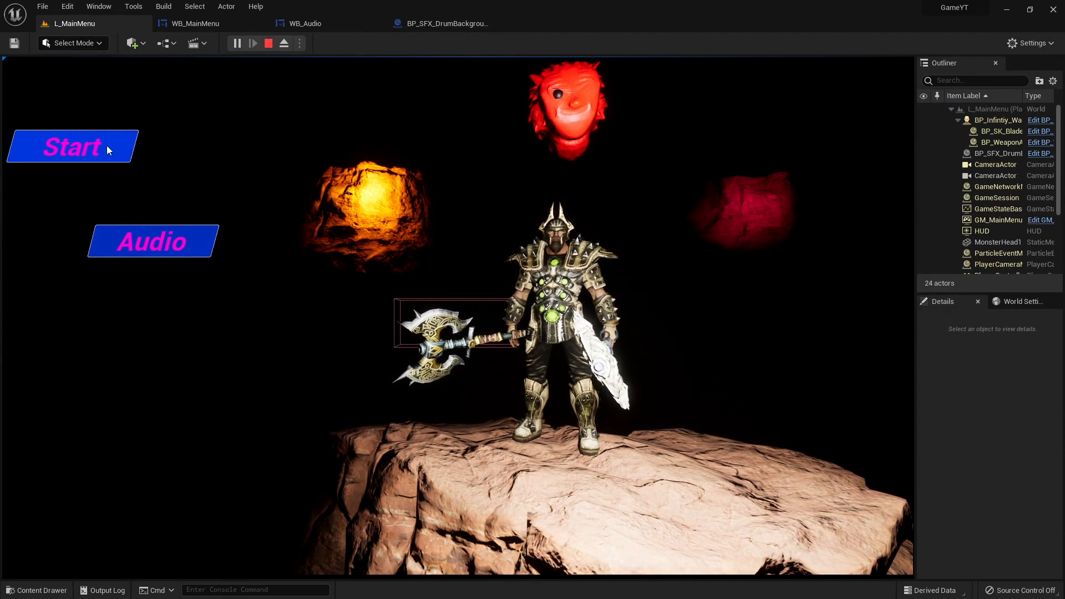
left_click(106, 145)
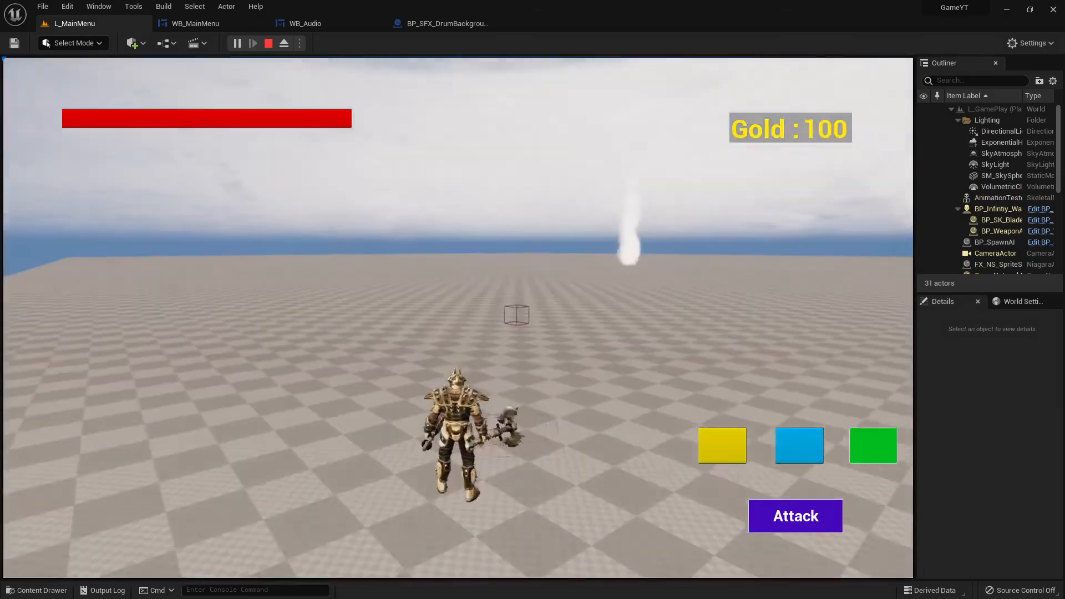
Move the character and look around the gameplay level, stop the play session and narrow the editor viewport
key("d")
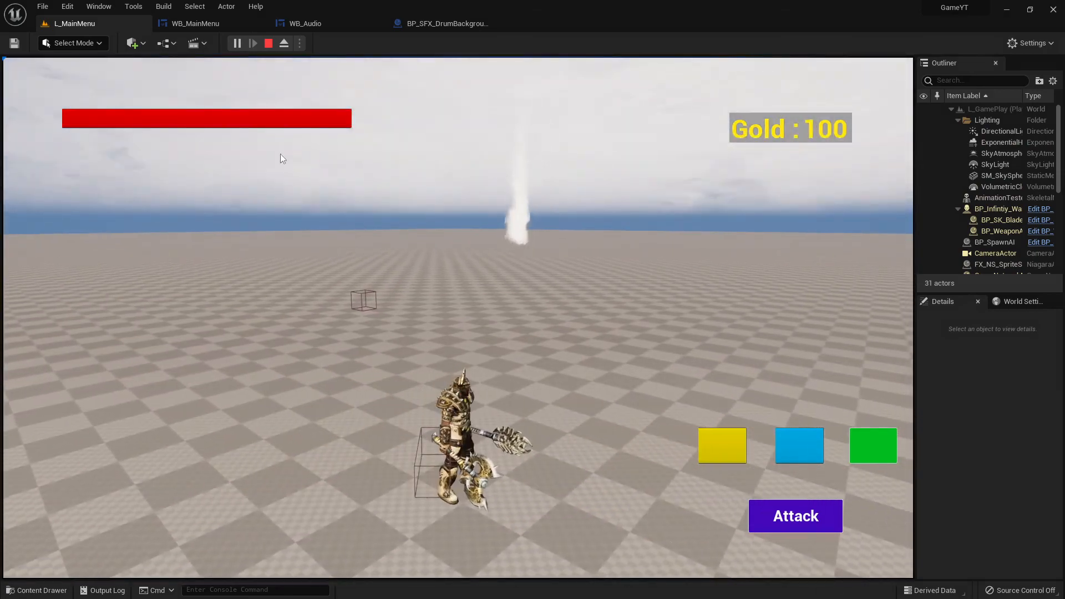
left_click(571, 476)
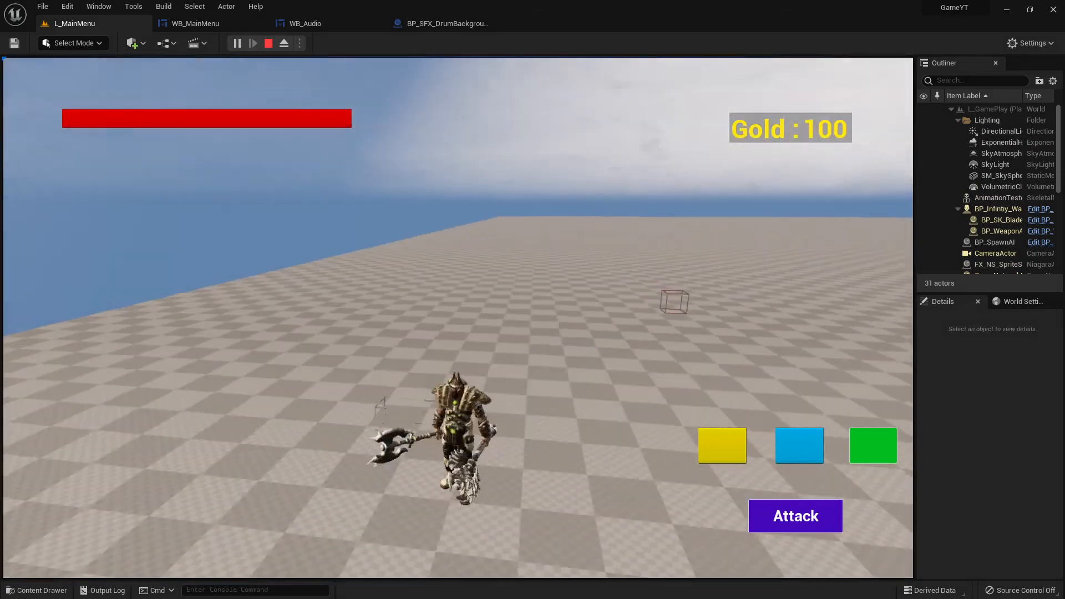
key("w")
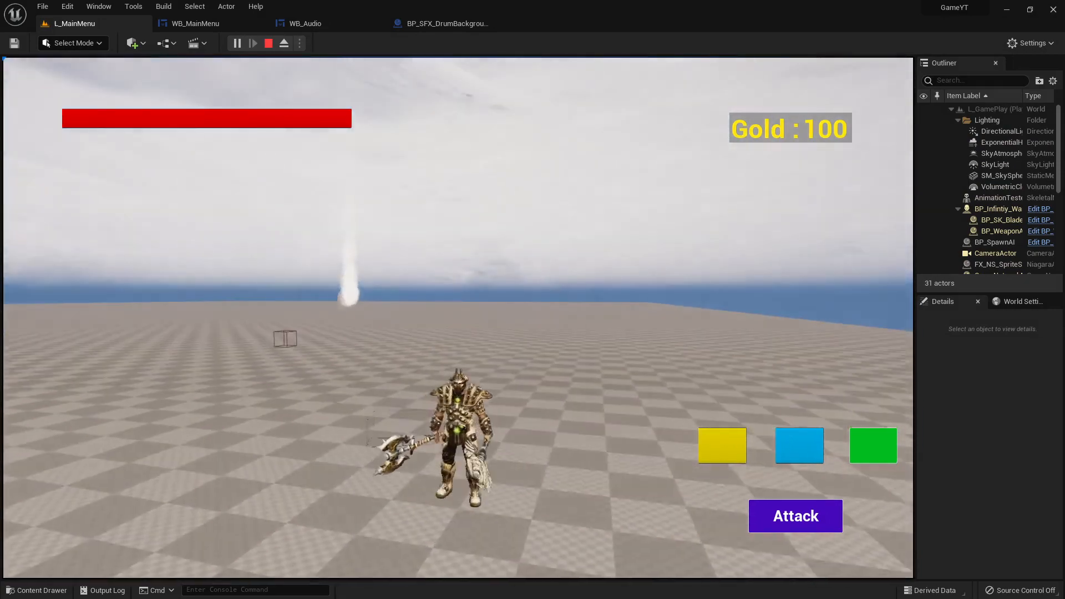
key("w")
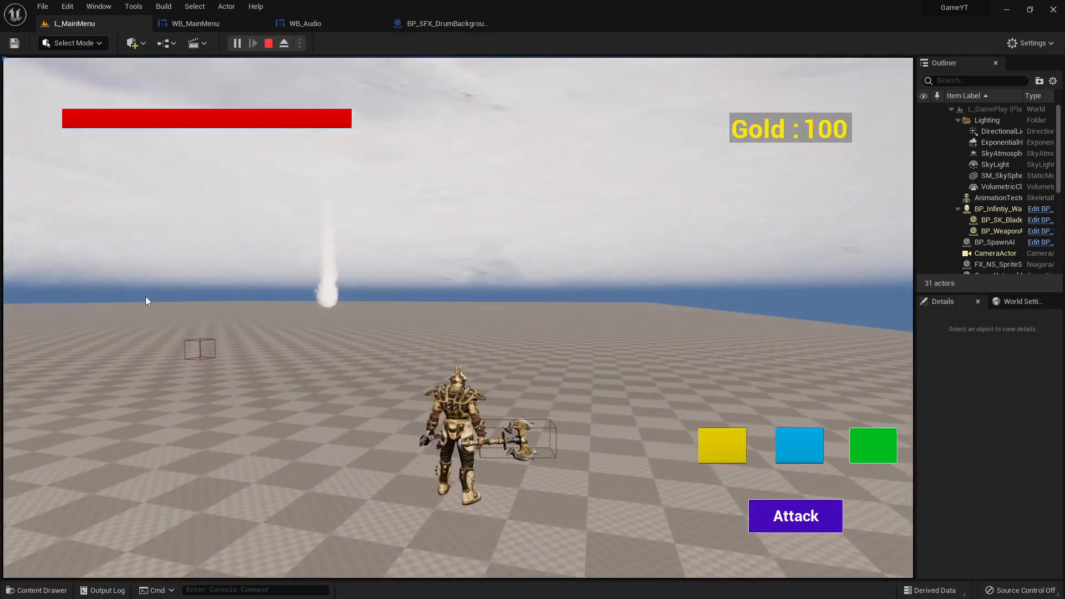
left_click(383, 268)
key("w")
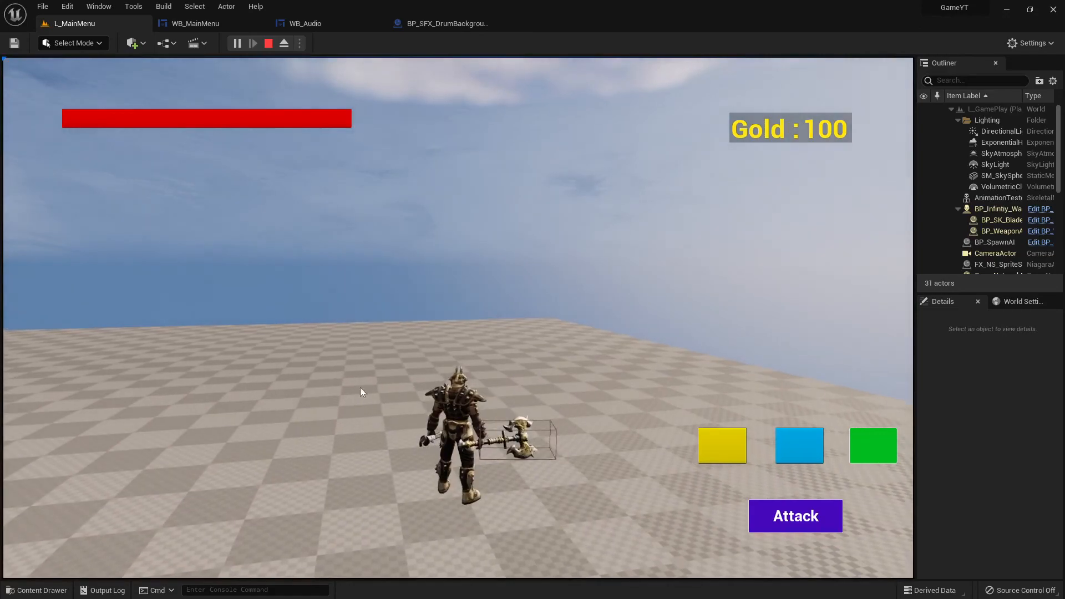
left_click(528, 319)
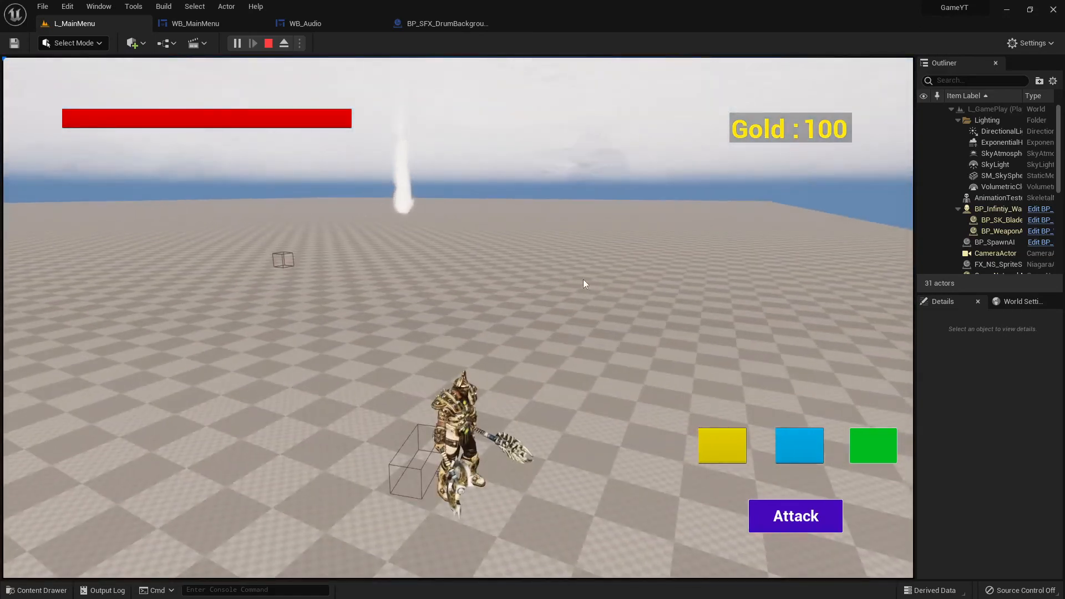
left_click_drag(747, 262, 557, 208)
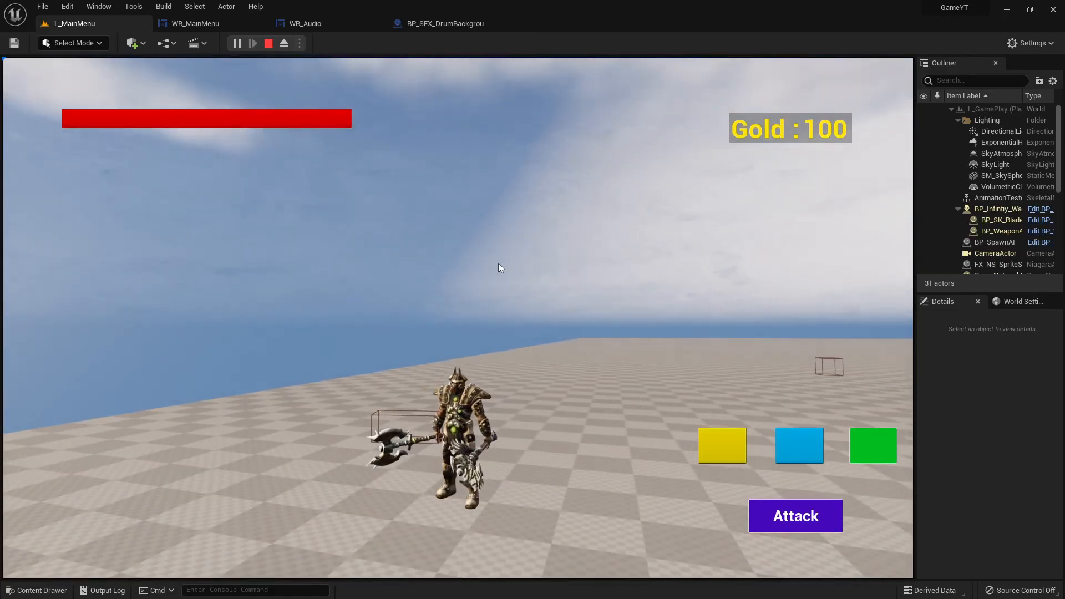
left_click_drag(498, 263, 588, 275)
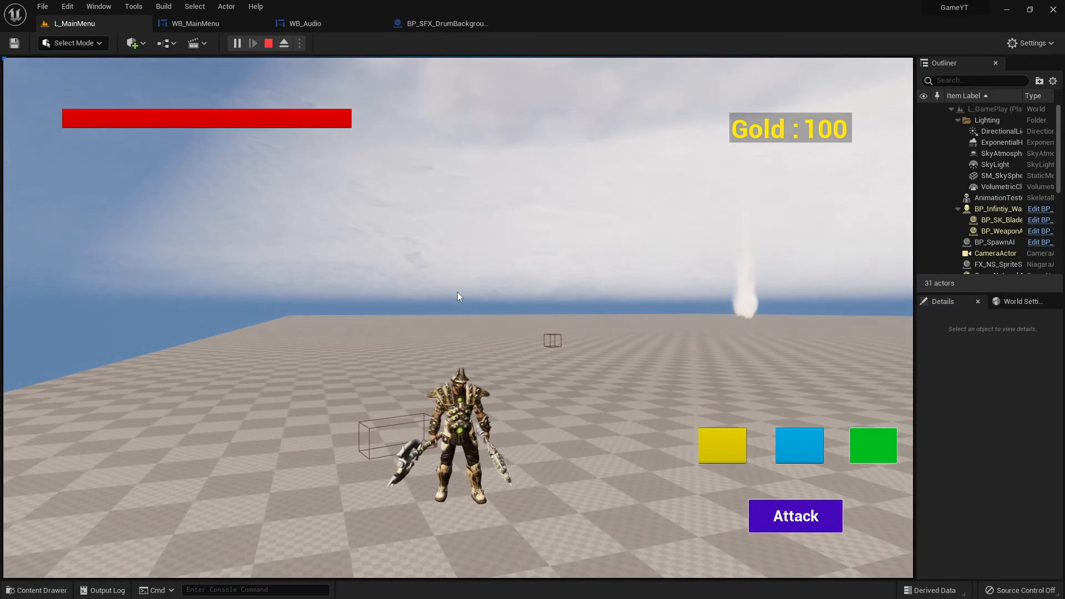
key("Escape")
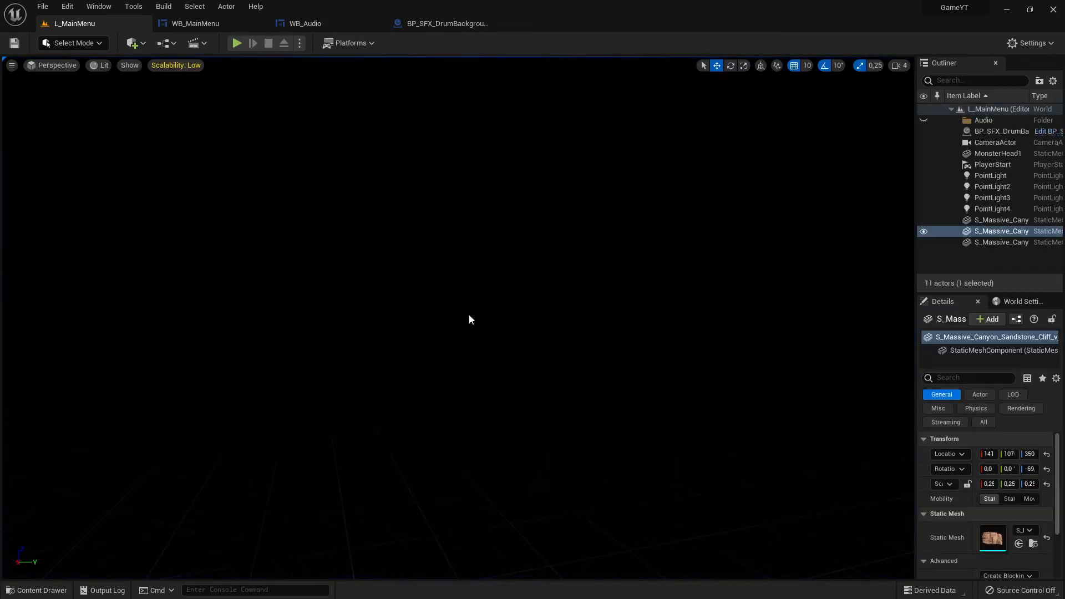
left_click_drag(916, 199, 844, 200)
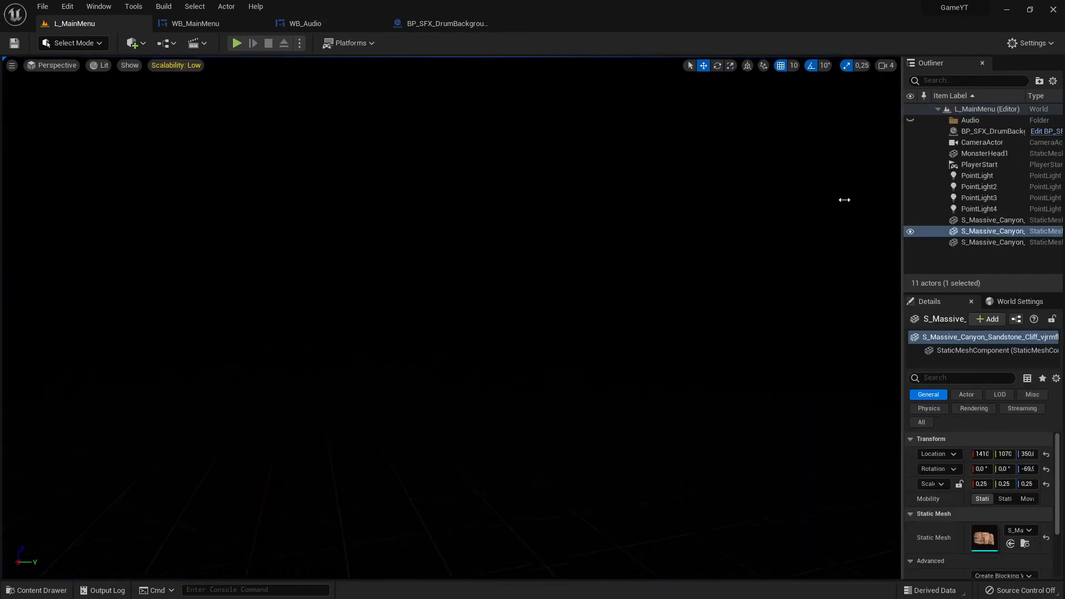